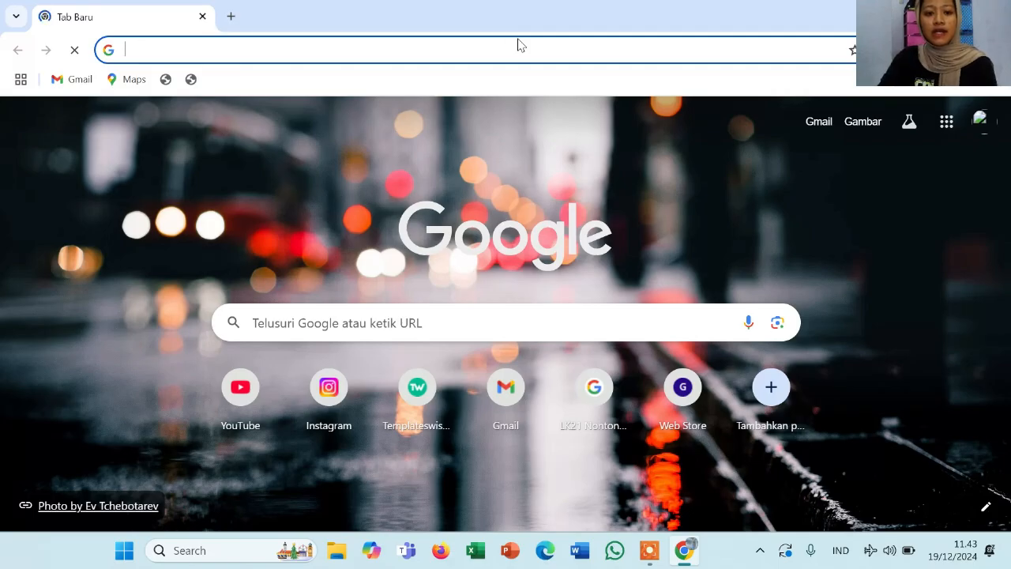
Enter SIBMT.USID.CO.ID in the Google search box on the new tab
{"action": "left_click", "coordinate": [419, 323]}
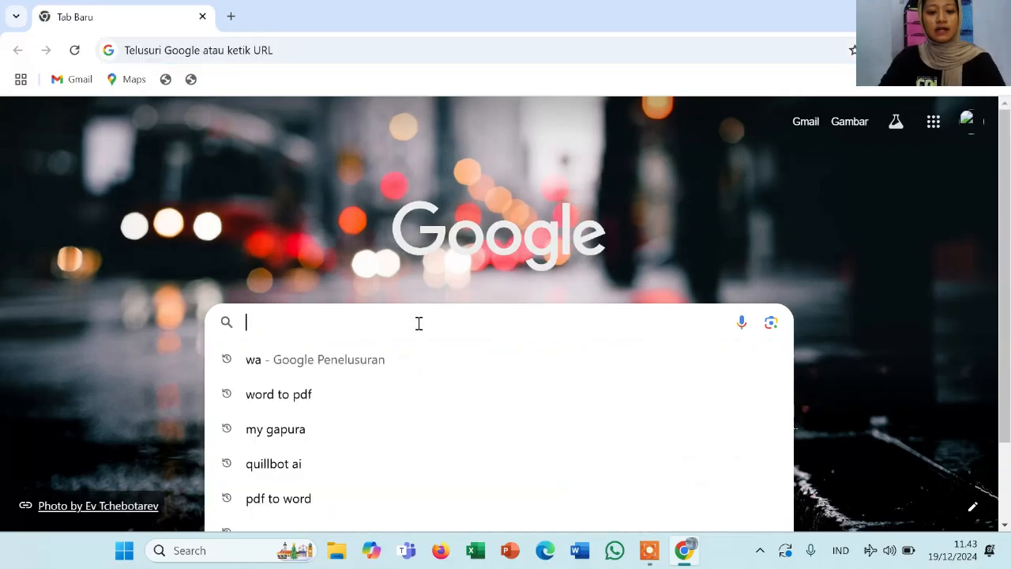
{"action": "type", "text": "SIB"}
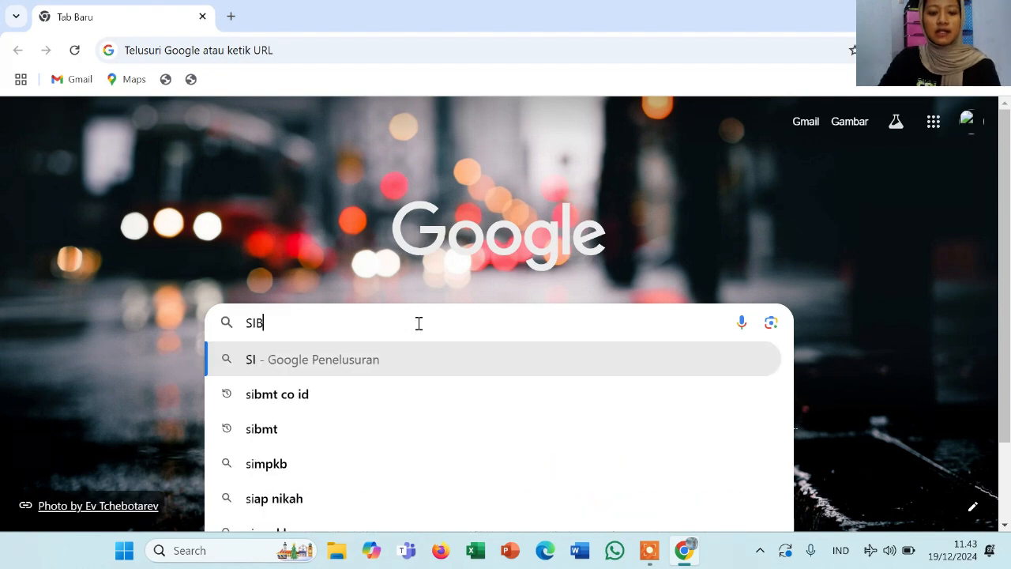
{"action": "type", "text": "MT"}
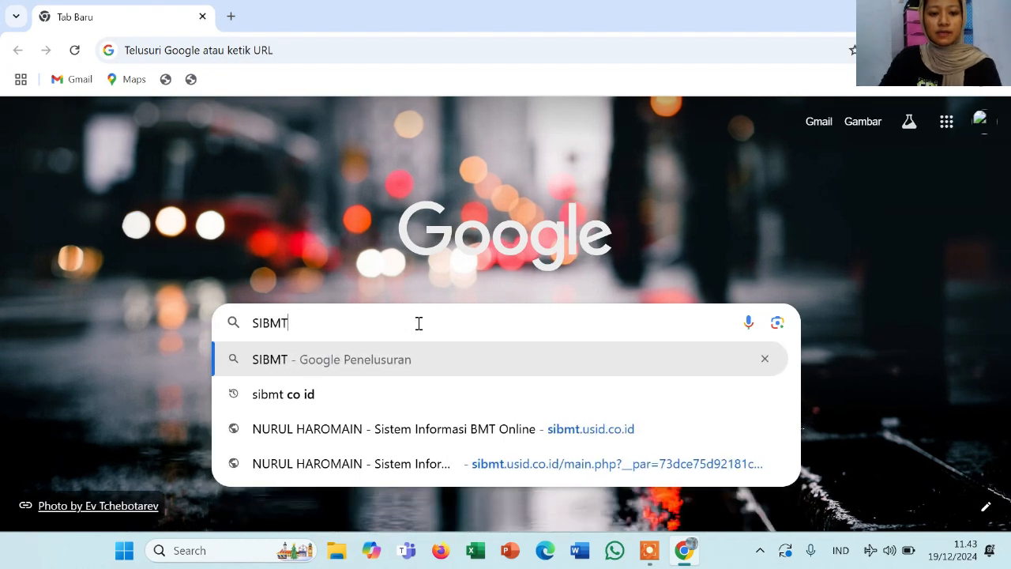
{"action": "type", "text": ".U"}
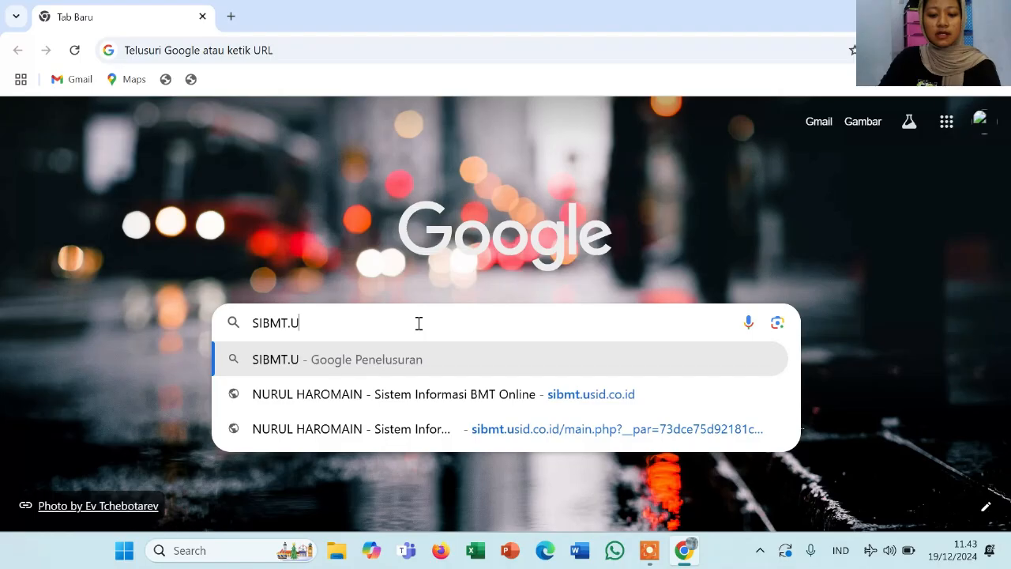
{"action": "type", "text": "SID"}
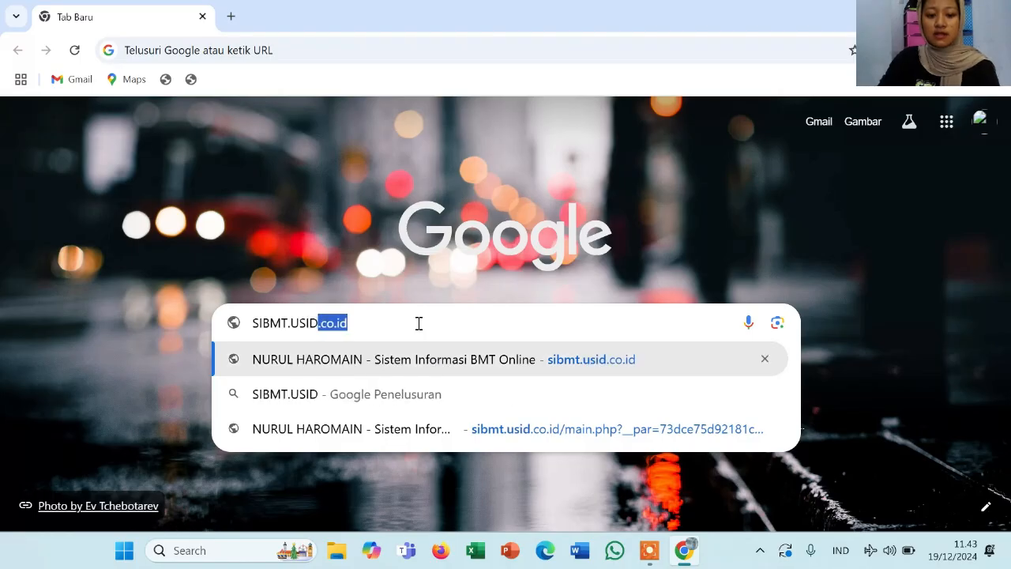
{"action": "type", "text": ".CO.I"}
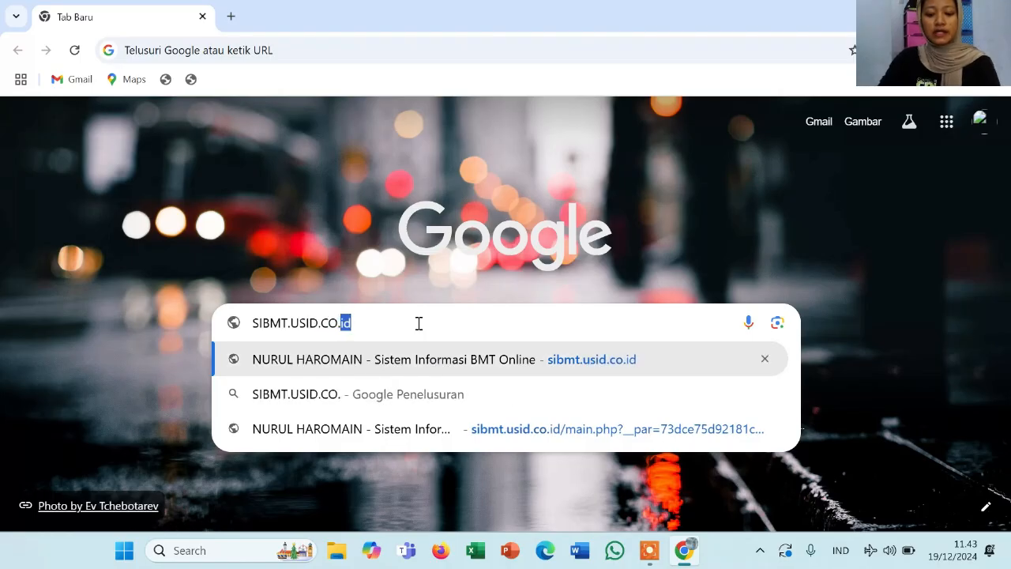
{"action": "type", "text": "D"}
Load sibmt.usid.co.id to reach the SIBMT Online user login page
{"action": "key", "text": "Return"}
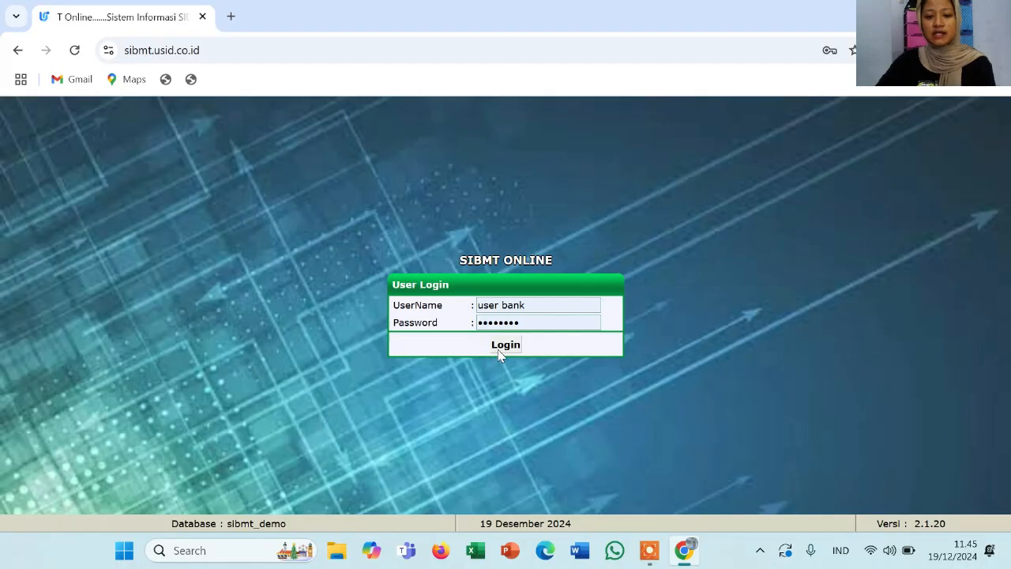
Log in and open 1 File > 1.11 Master Register Nasabah > 1.11.1 Add Register Nasabah
{"action": "left_click", "coordinate": [499, 351]}
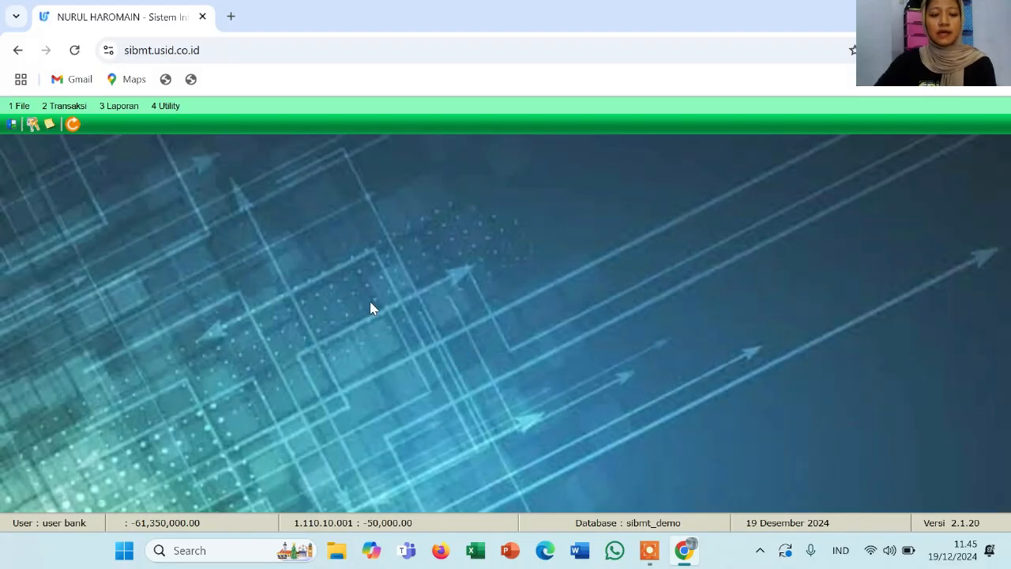
{"action": "left_click", "coordinate": [33, 110]}
{"action": "mouse_move", "coordinate": [49, 111]}
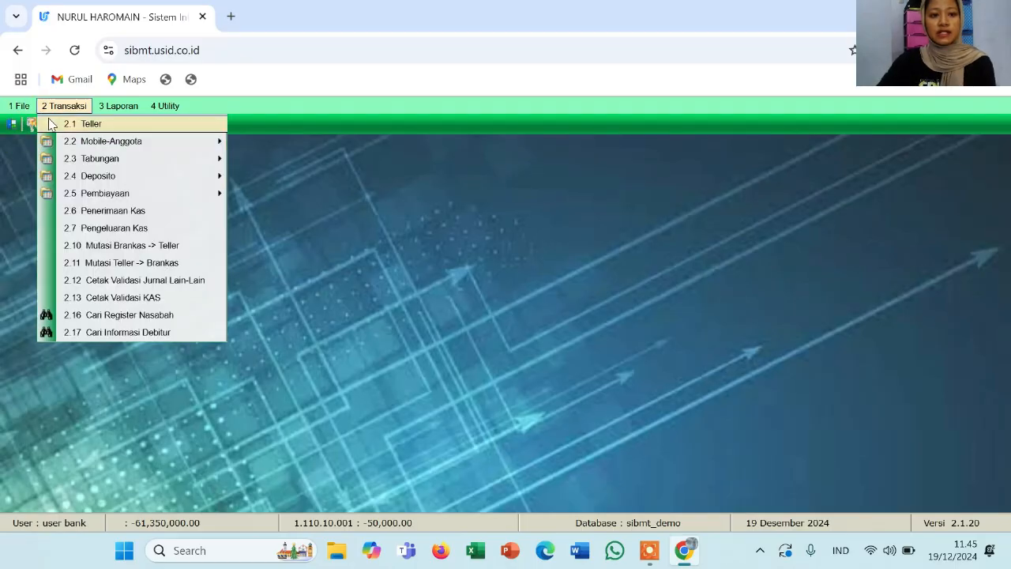
{"action": "mouse_move", "coordinate": [45, 128]}
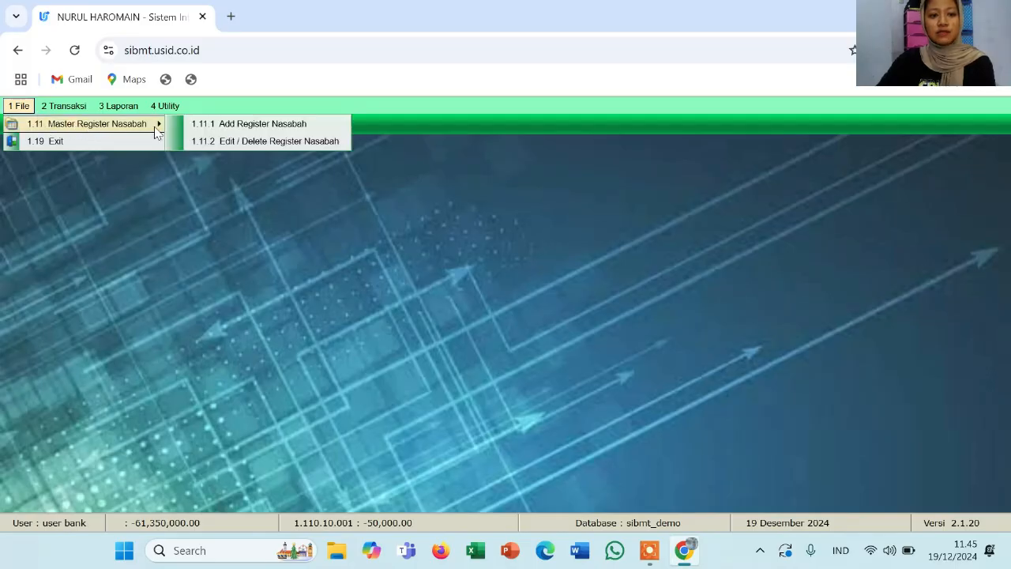
{"action": "left_click", "coordinate": [200, 126]}
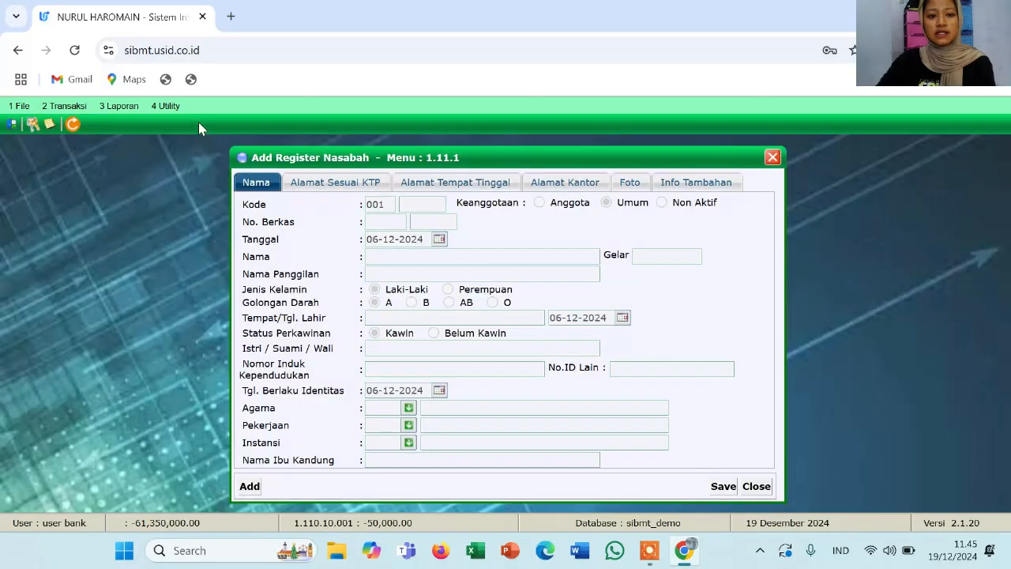
Start a new customer record with the customer's full name, nickname and title SE
{"action": "left_click", "coordinate": [249, 487]}
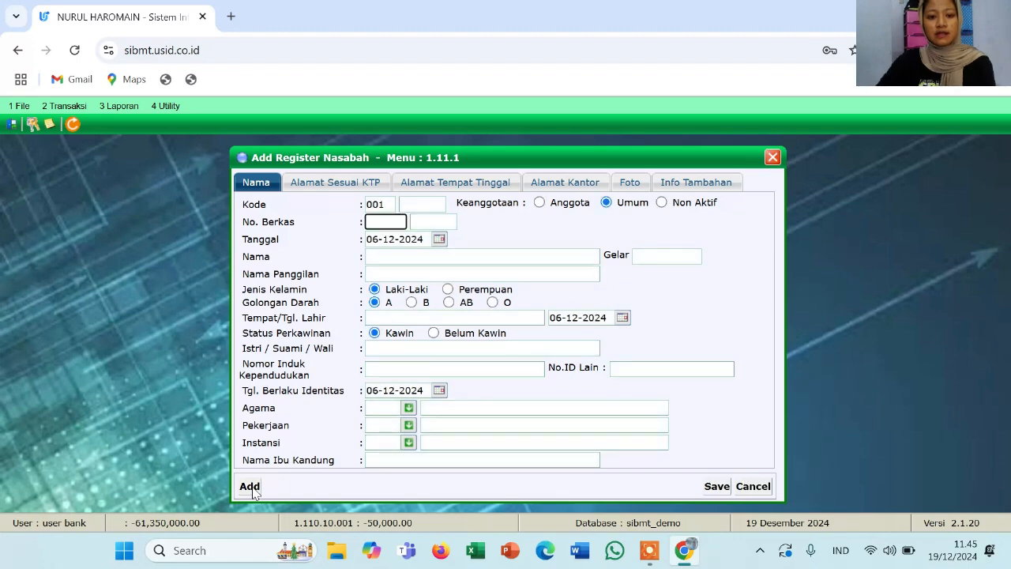
{"action": "left_click", "coordinate": [390, 257]}
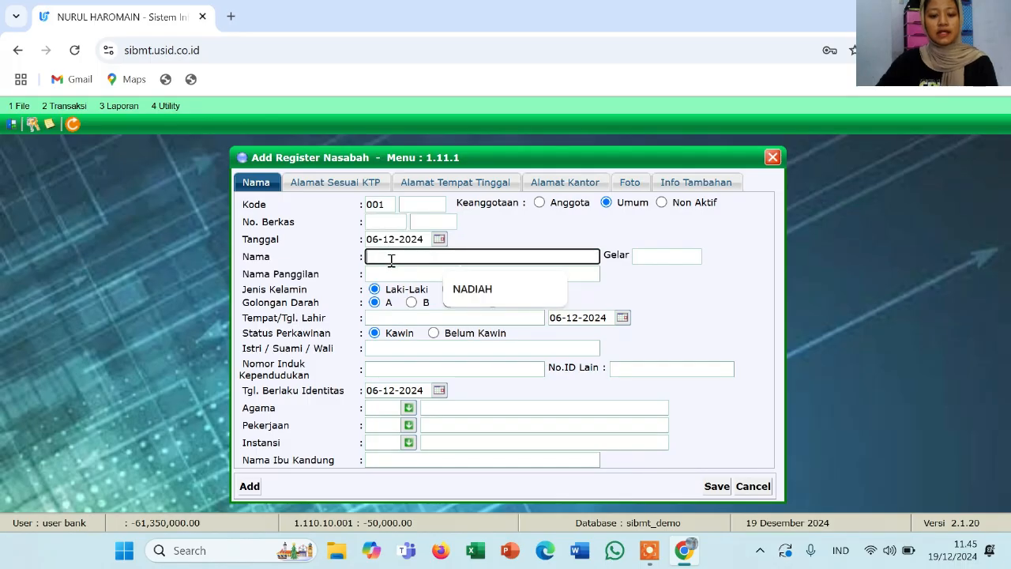
{"action": "type", "text": "NA"}
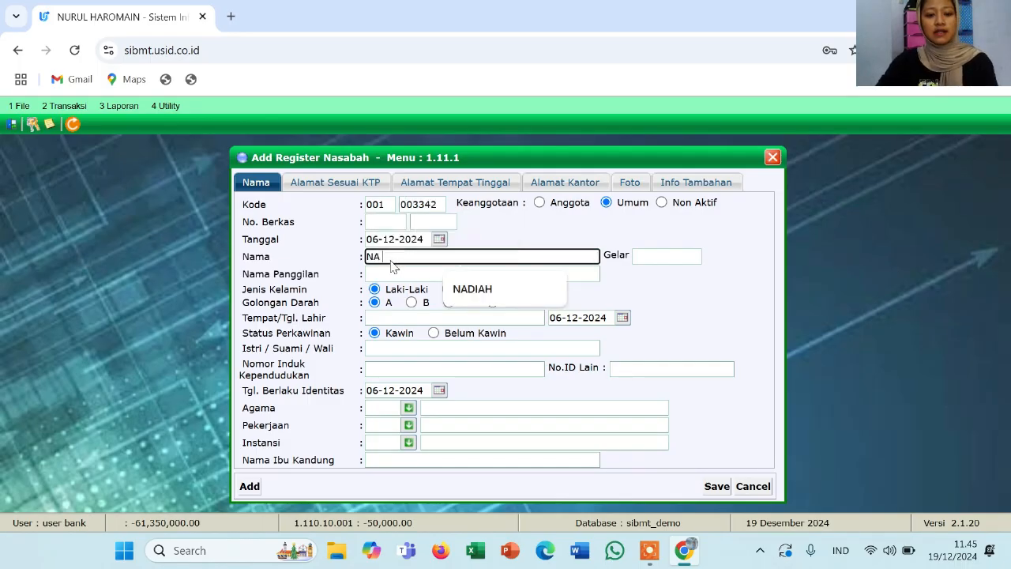
{"action": "type", "text": " DIAH"}
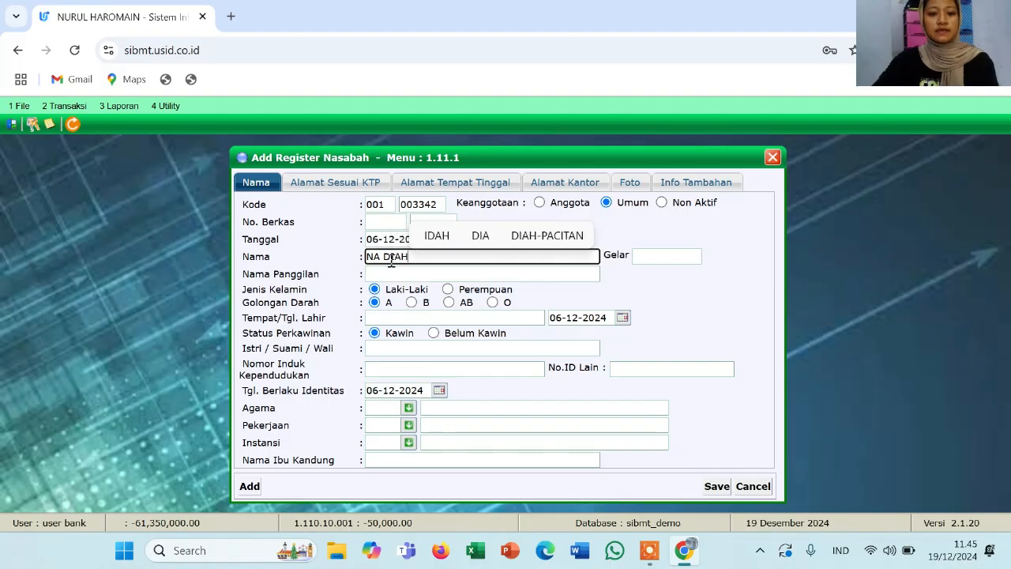
{"action": "left_click", "coordinate": [407, 274]}
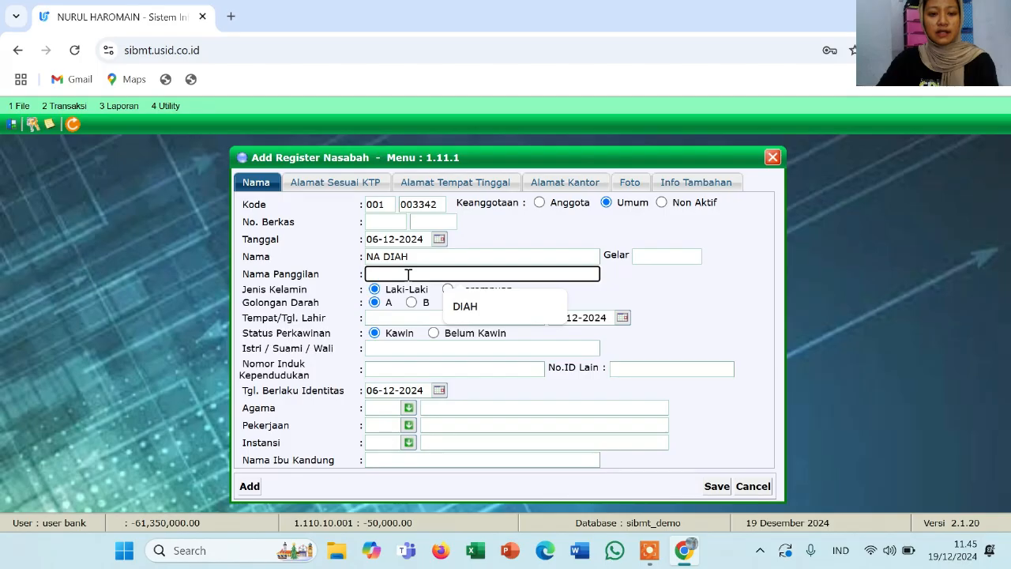
{"action": "type", "text": "DIAH"}
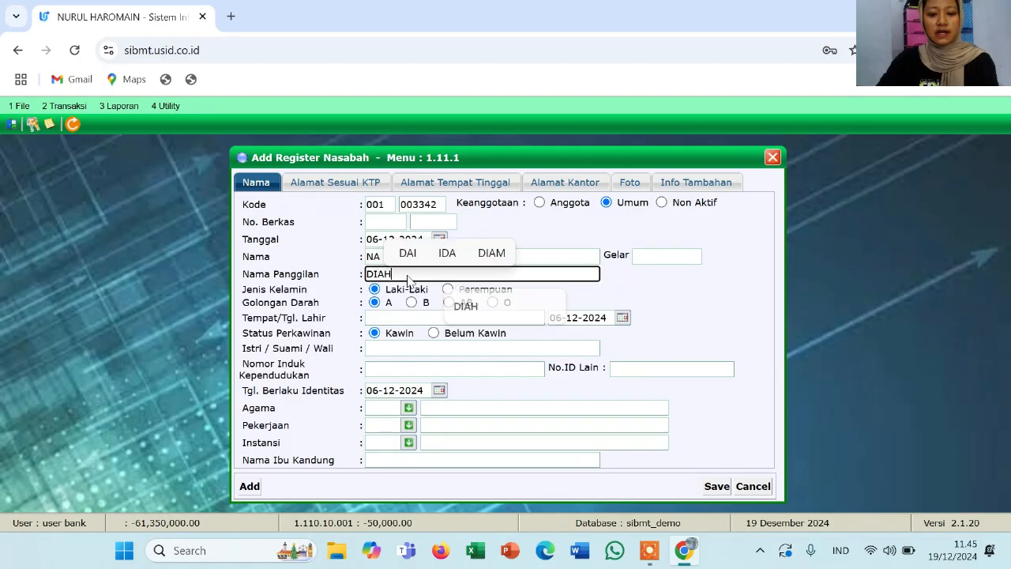
{"action": "left_click", "coordinate": [644, 258]}
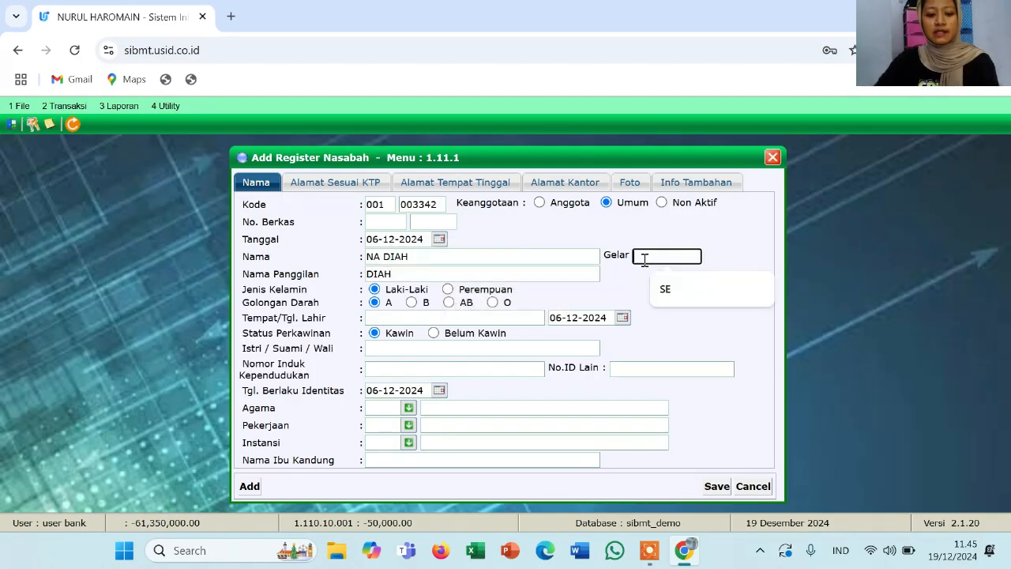
{"action": "type", "text": "SE"}
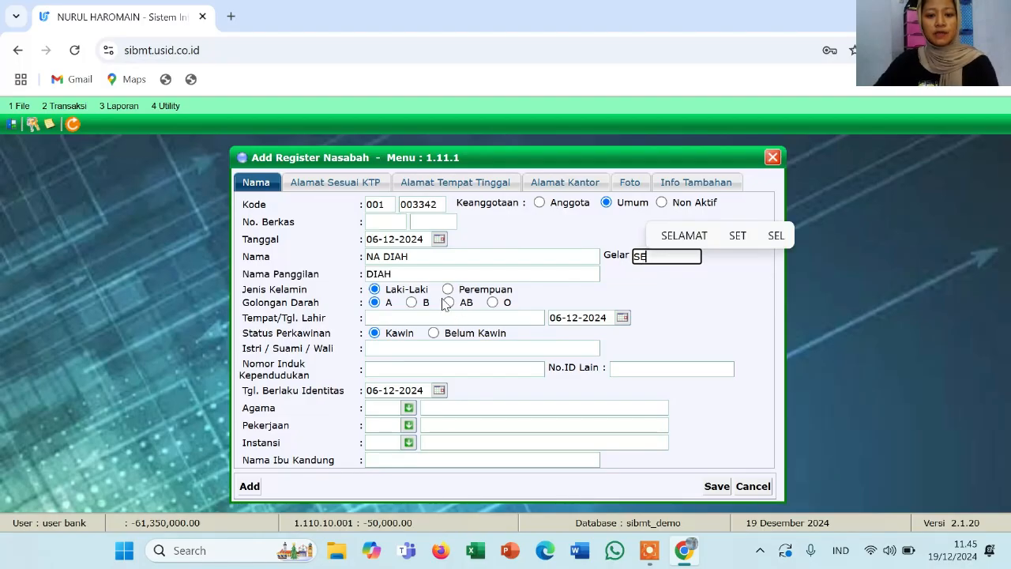
{"action": "left_click", "coordinate": [448, 290]}
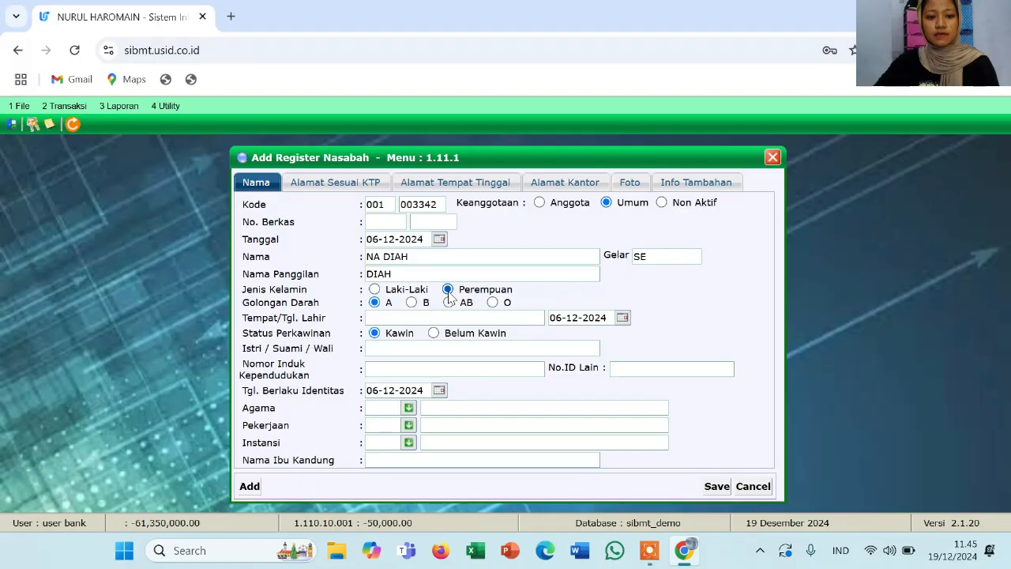
{"action": "left_click", "coordinate": [385, 318]}
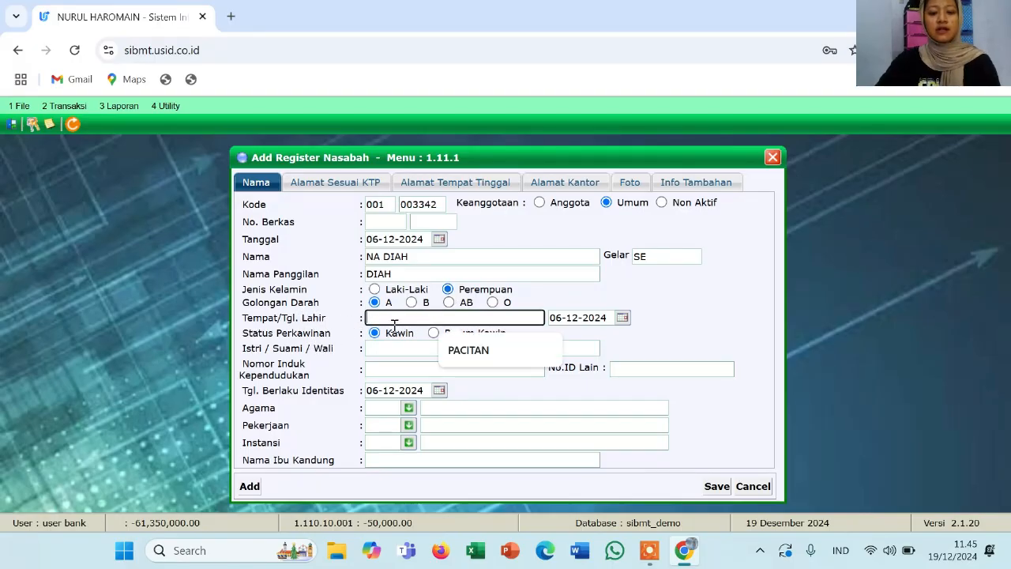
{"action": "left_click", "coordinate": [462, 350]}
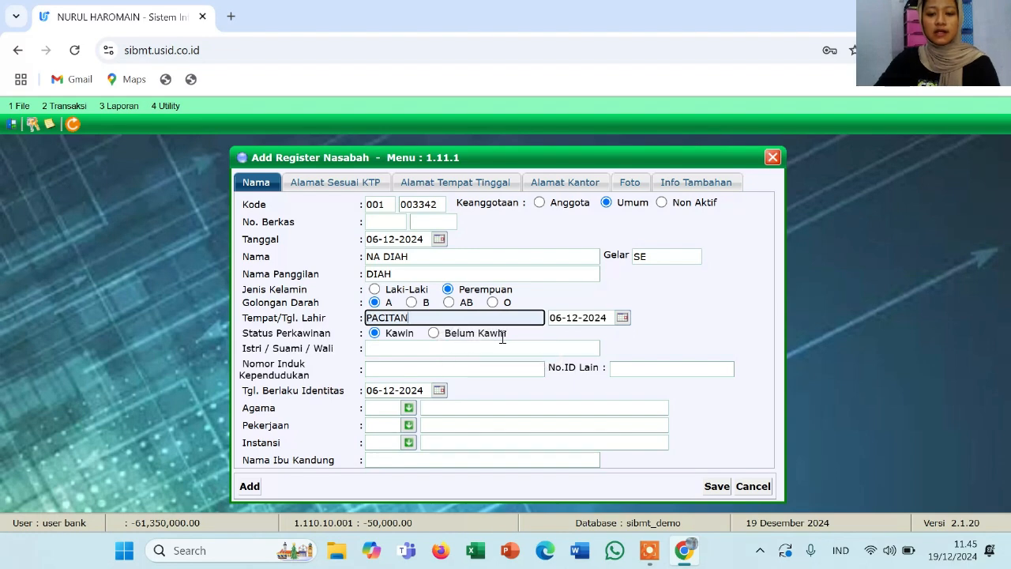
{"action": "left_click", "coordinate": [607, 318]}
{"action": "key", "text": "BackSpace"}
{"action": "key", "text": "BackSpace"}
{"action": "key", "text": "BackSpace"}
{"action": "key", "text": "BackSpace"}
{"action": "key", "text": "BackSpace"}
{"action": "key", "text": "BackSpace"}
{"action": "key", "text": "BackSpace"}
{"action": "key", "text": "BackSpace"}
{"action": "key", "text": "BackSpace"}
{"action": "key", "text": "BackSpace"}
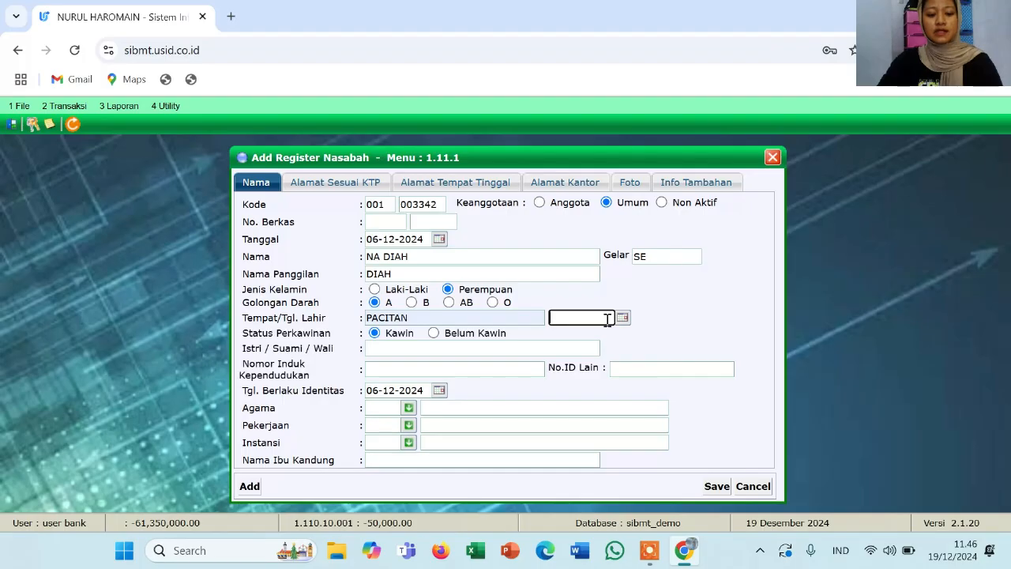
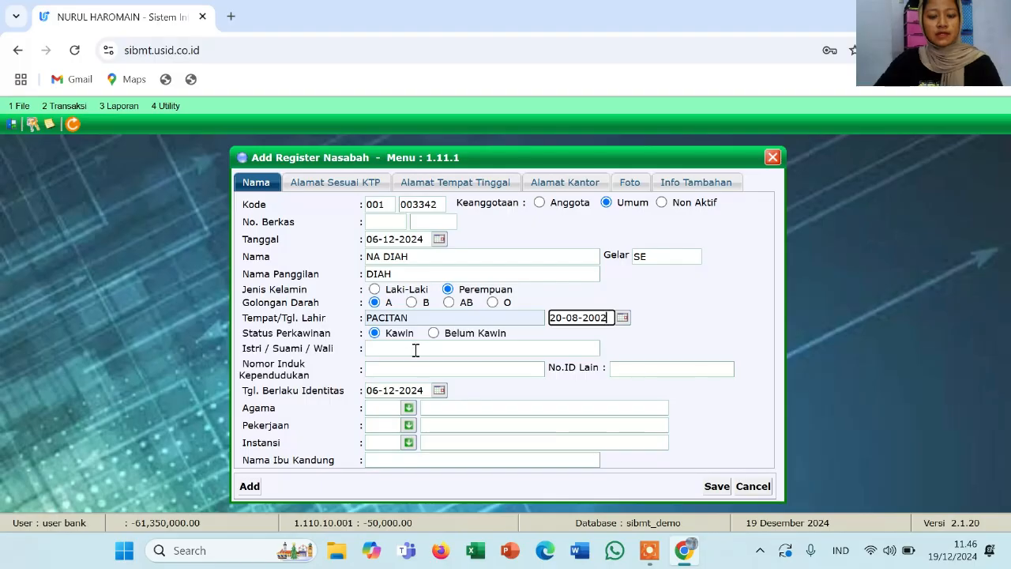
Mark the customer Belum Kawin, put '-' as spouse, and enter the customer's national ID number
{"action": "left_click", "coordinate": [434, 333]}
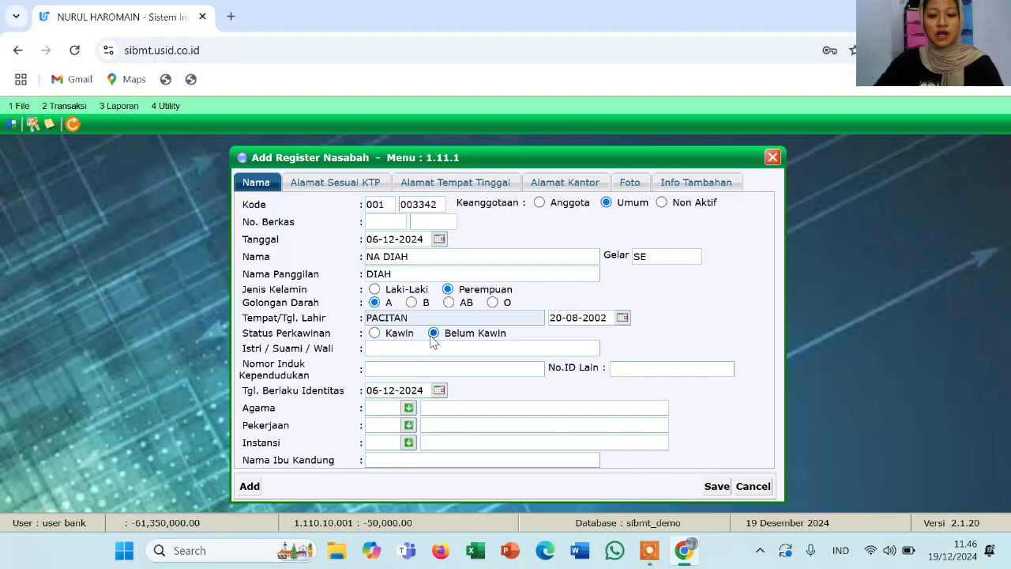
{"action": "left_click", "coordinate": [413, 348]}
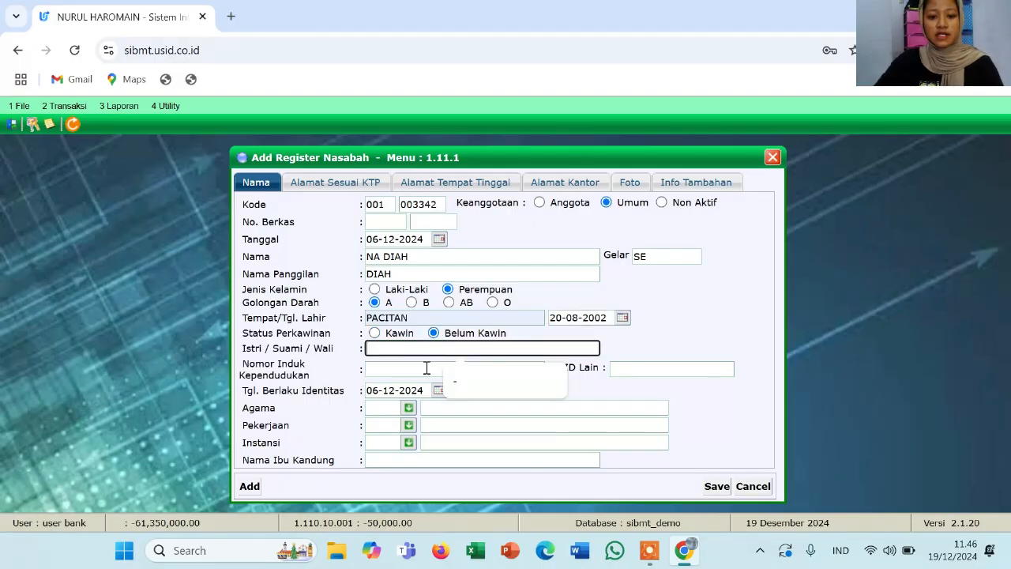
{"action": "type", "text": "-"}
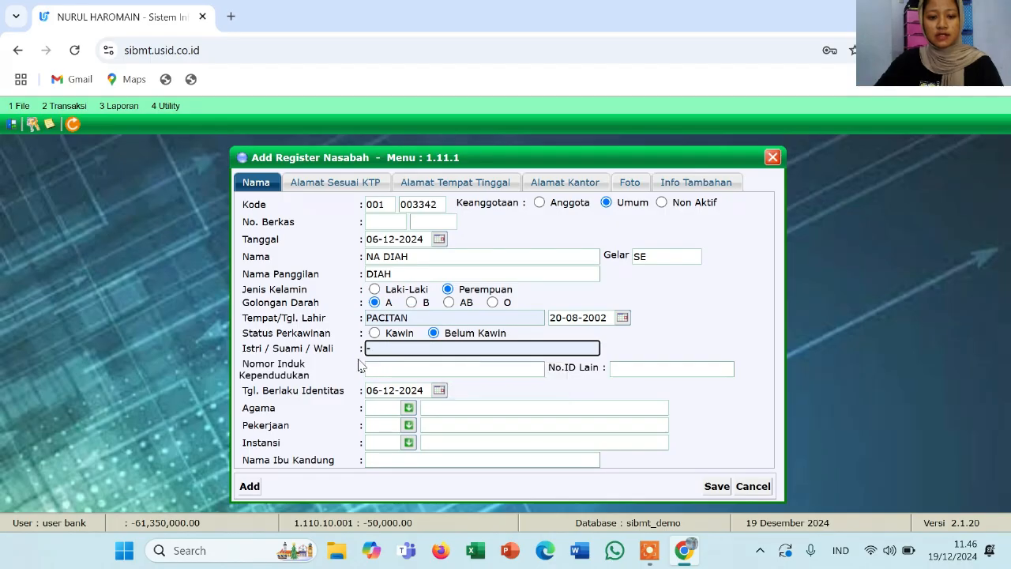
{"action": "left_click", "coordinate": [388, 371]}
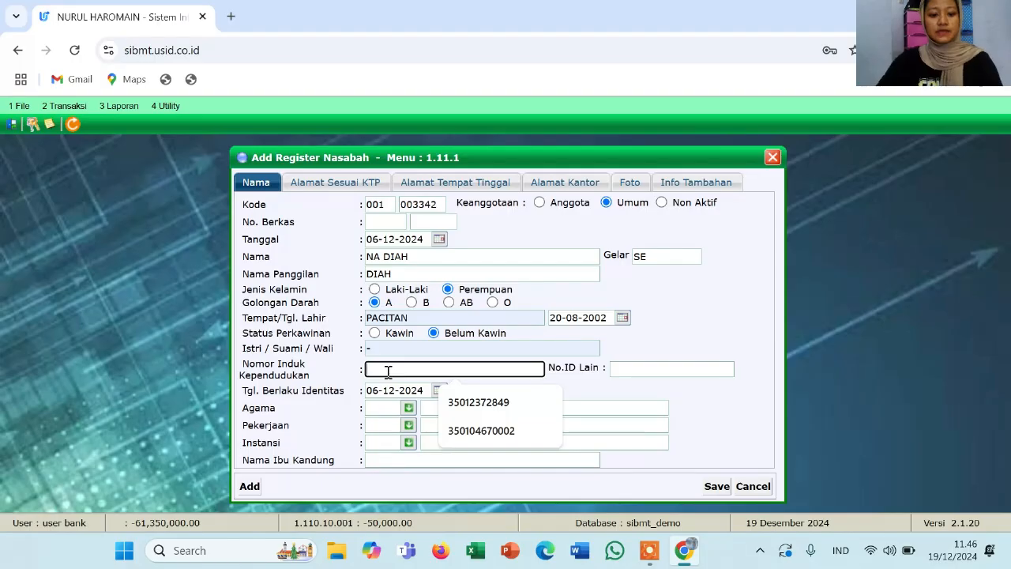
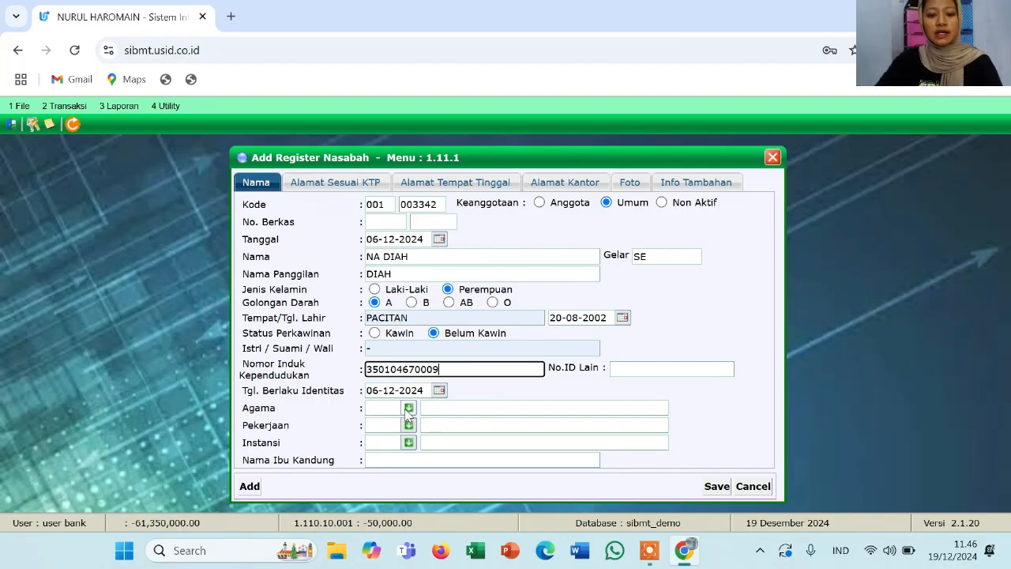
{"action": "left_click", "coordinate": [409, 409]}
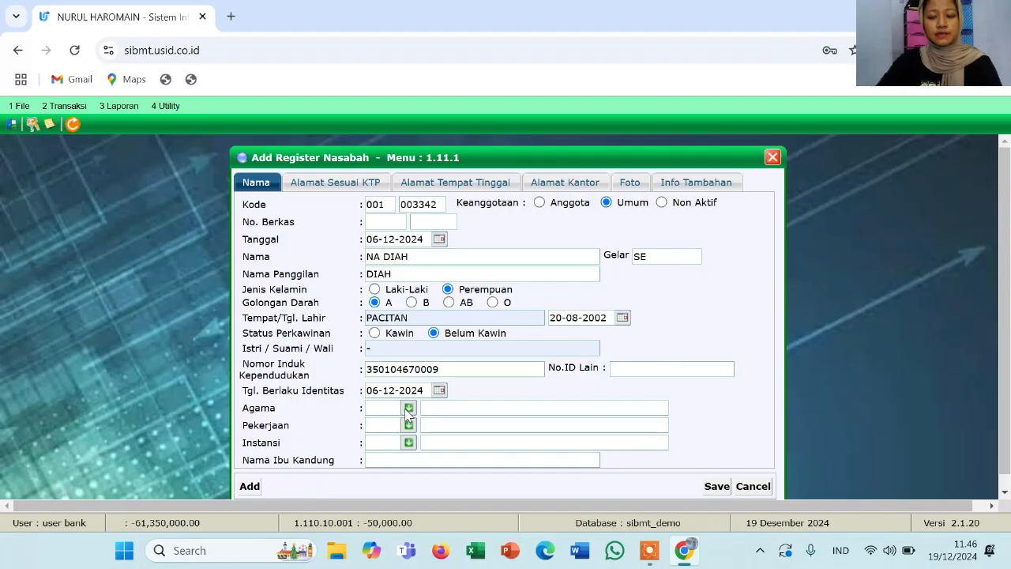
Pick religion Islam, occupation Dosen, institution BUMN, and enter the mother's maiden name
{"action": "left_click", "coordinate": [409, 408]}
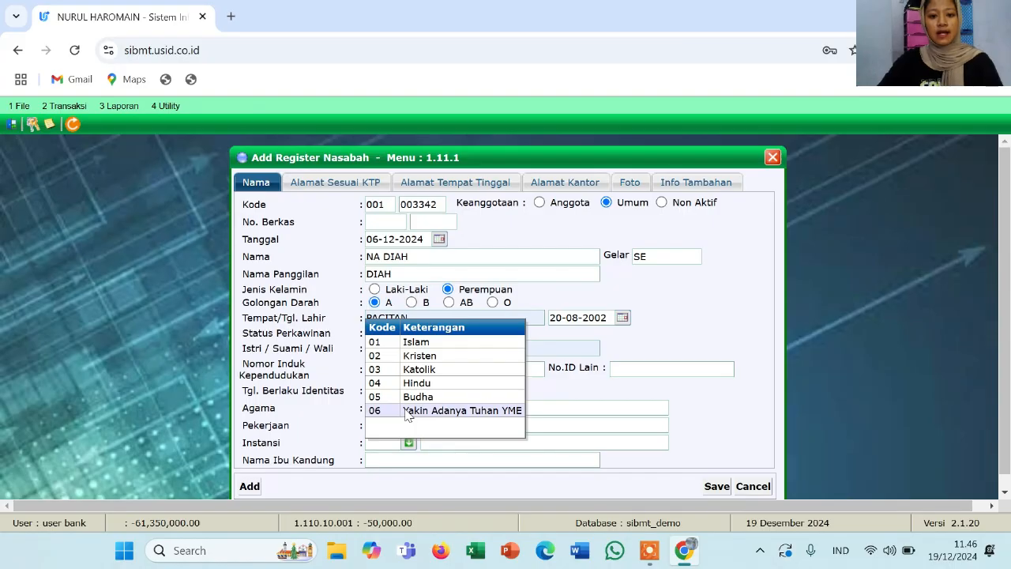
{"action": "left_click", "coordinate": [417, 341]}
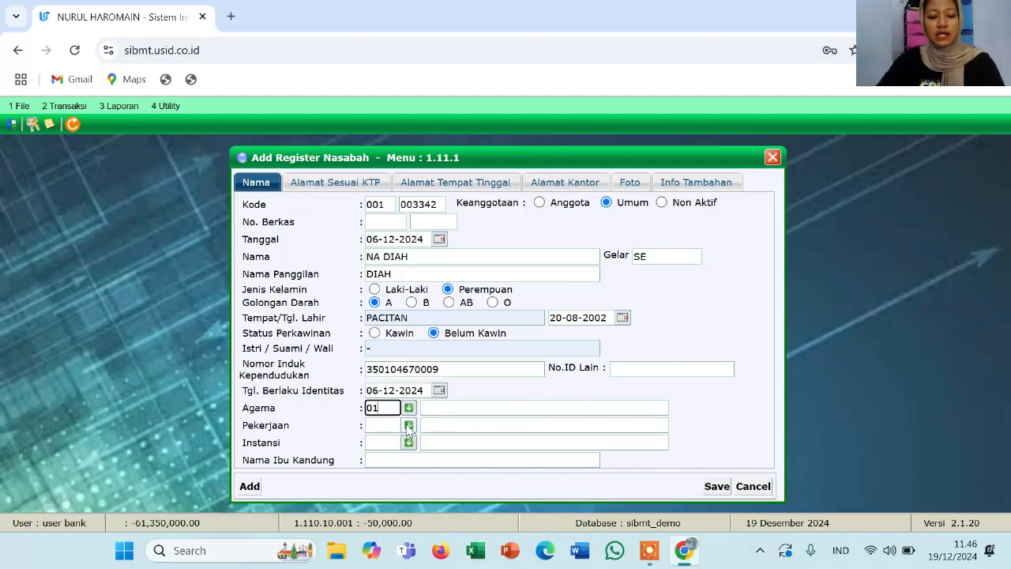
{"action": "left_click", "coordinate": [409, 427]}
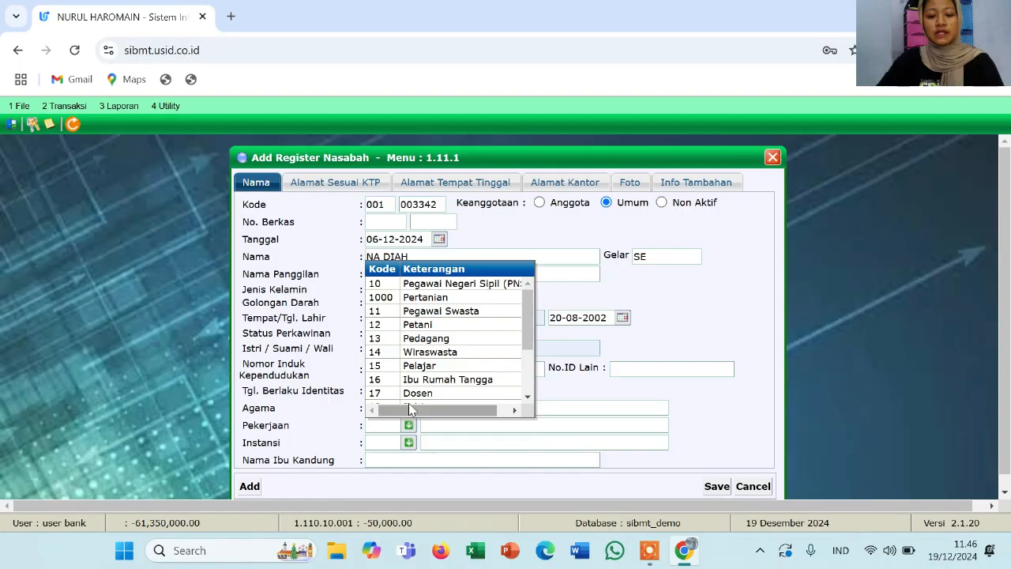
{"action": "scroll", "coordinate": [423, 377], "scroll_direction": "down", "scroll_amount": 3}
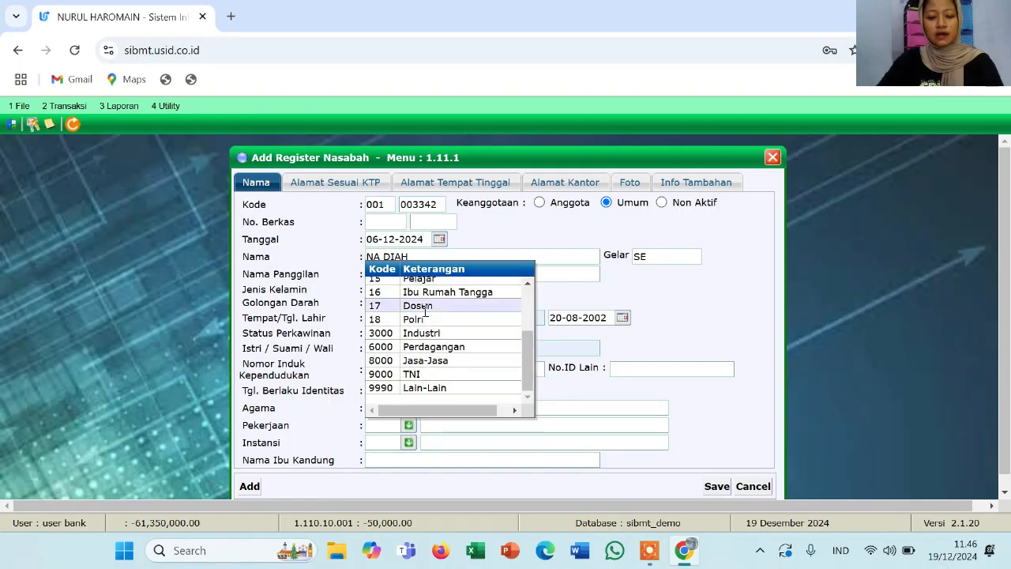
{"action": "left_click", "coordinate": [424, 314]}
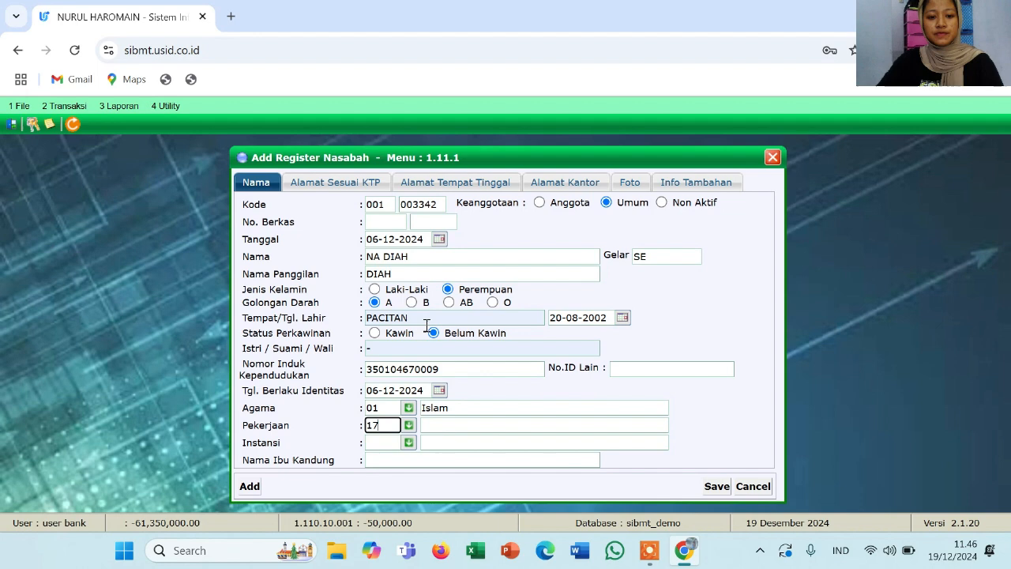
{"action": "left_click", "coordinate": [409, 443]}
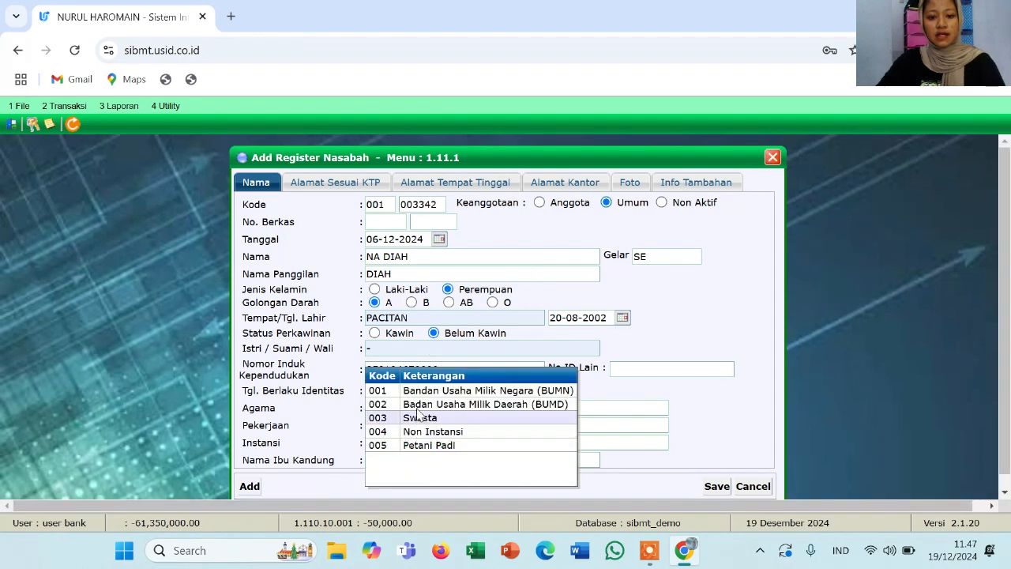
{"action": "left_click", "coordinate": [427, 392]}
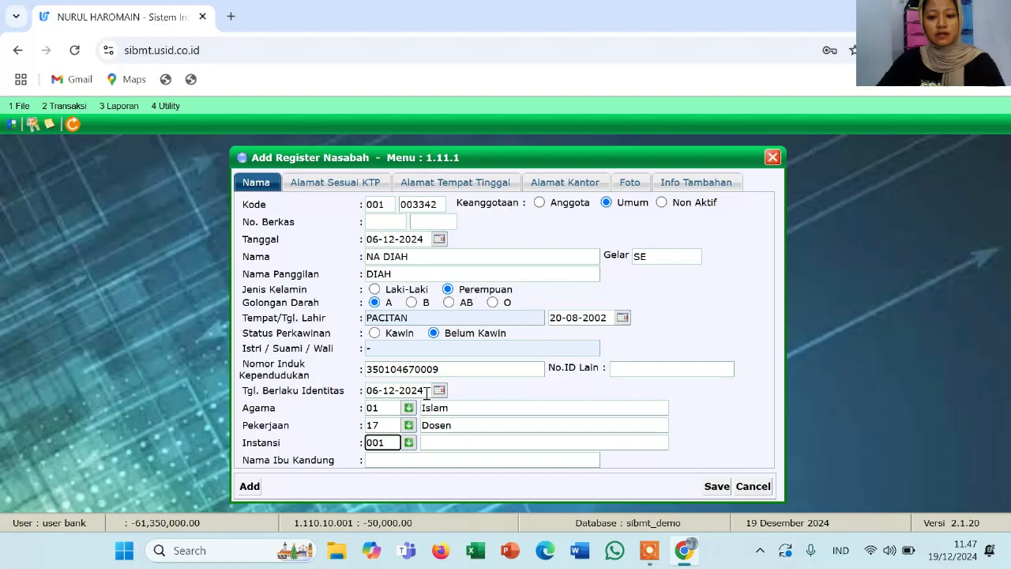
{"action": "left_click", "coordinate": [405, 460]}
{"action": "type", "text": "IKA"}
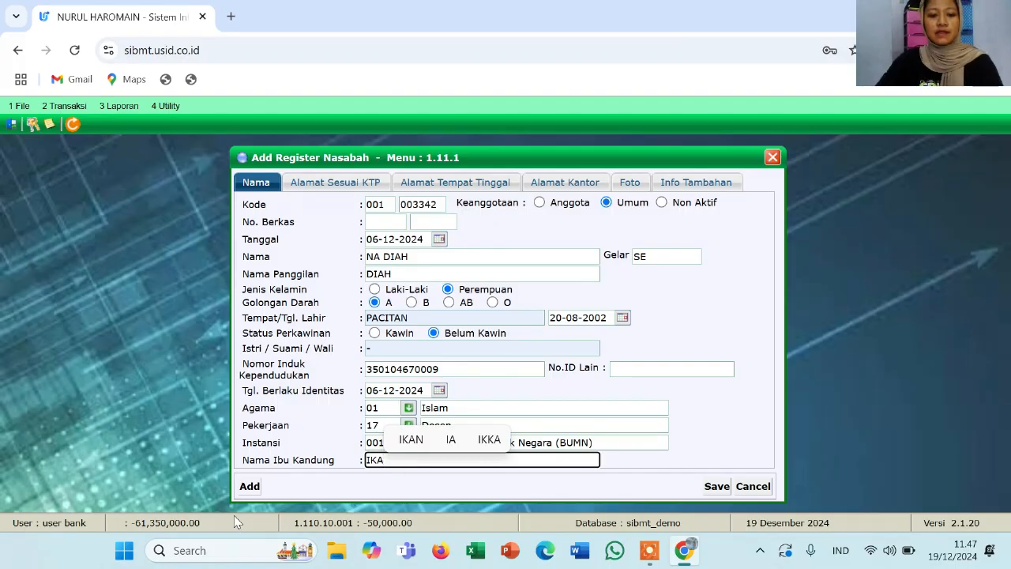
{"action": "left_click", "coordinate": [331, 184]}
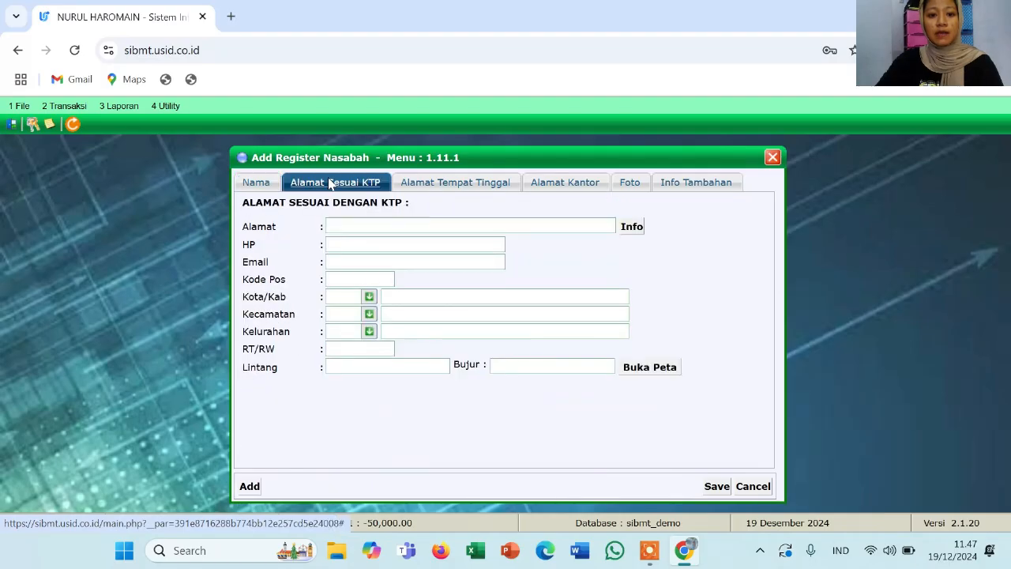
Enter the customer's ID-card street address and mobile phone number
{"action": "left_click", "coordinate": [348, 223]}
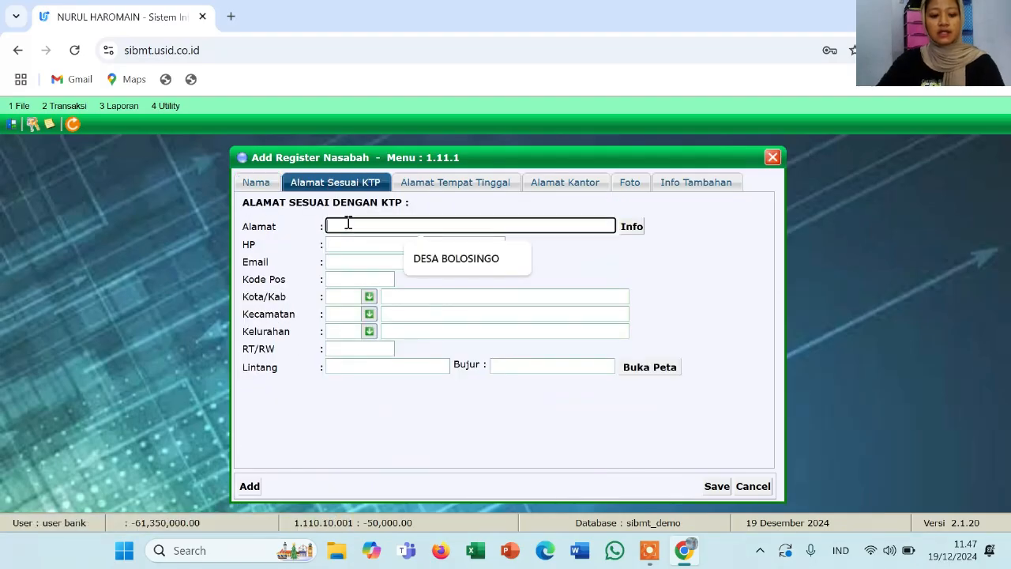
{"action": "type", "text": "DE"}
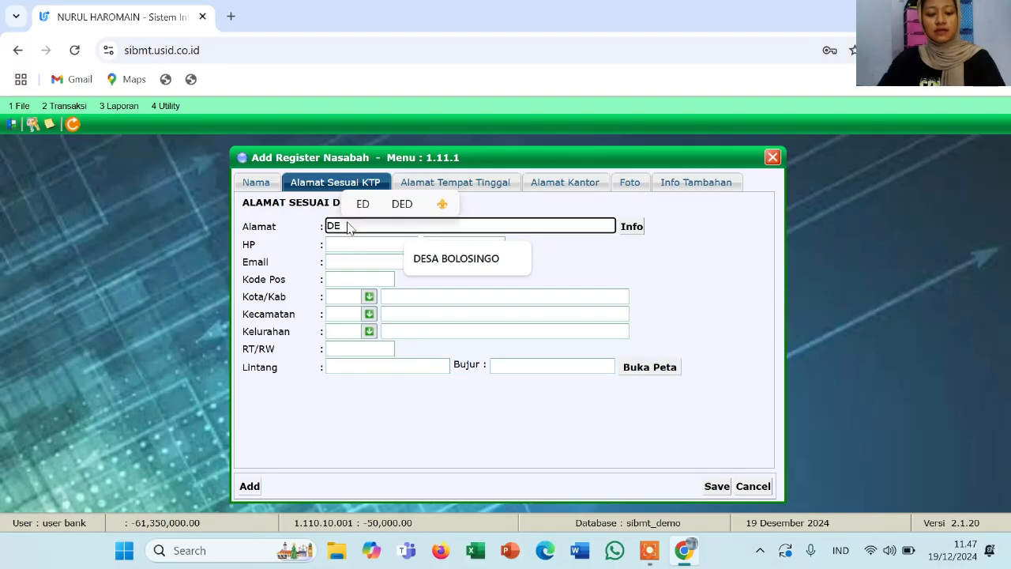
{"action": "type", "text": "SA BANJA"}
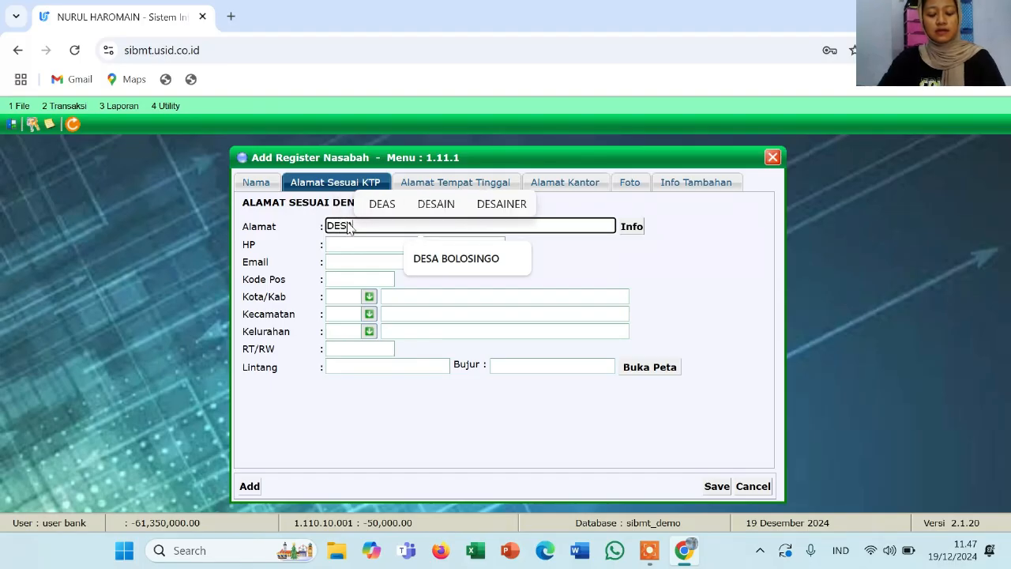
{"action": "type", "text": "RSARI"}
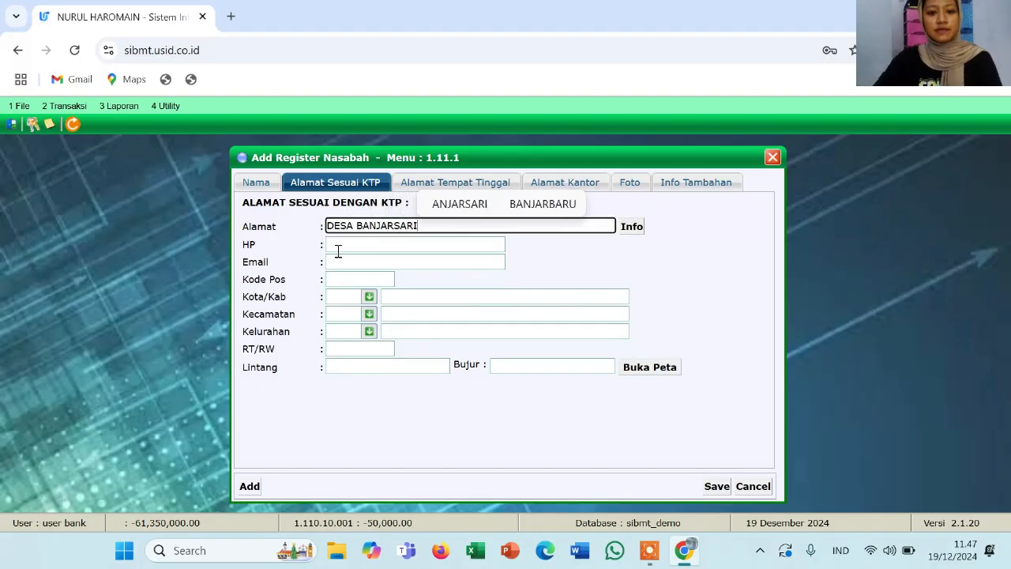
{"action": "left_click", "coordinate": [353, 245]}
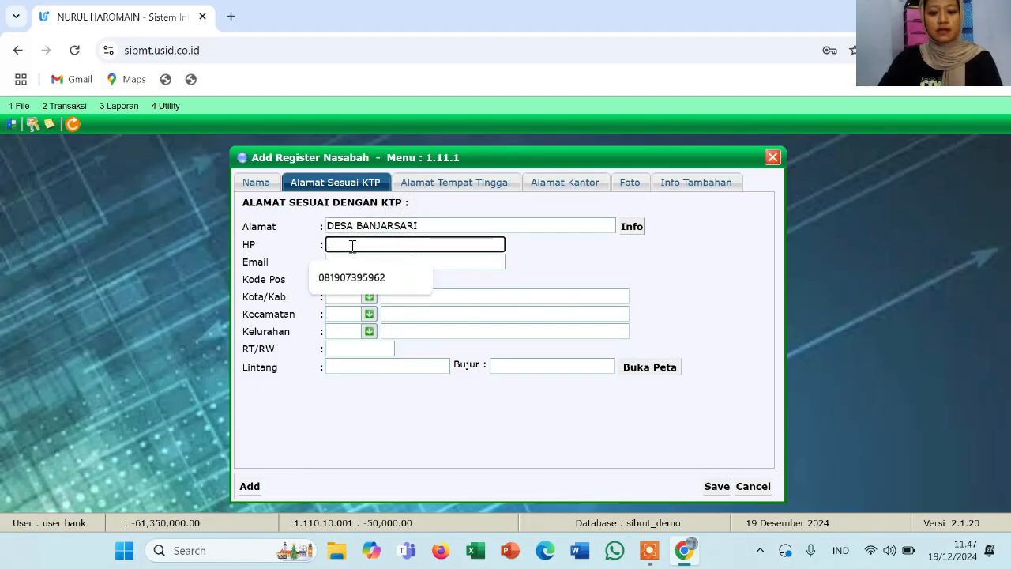
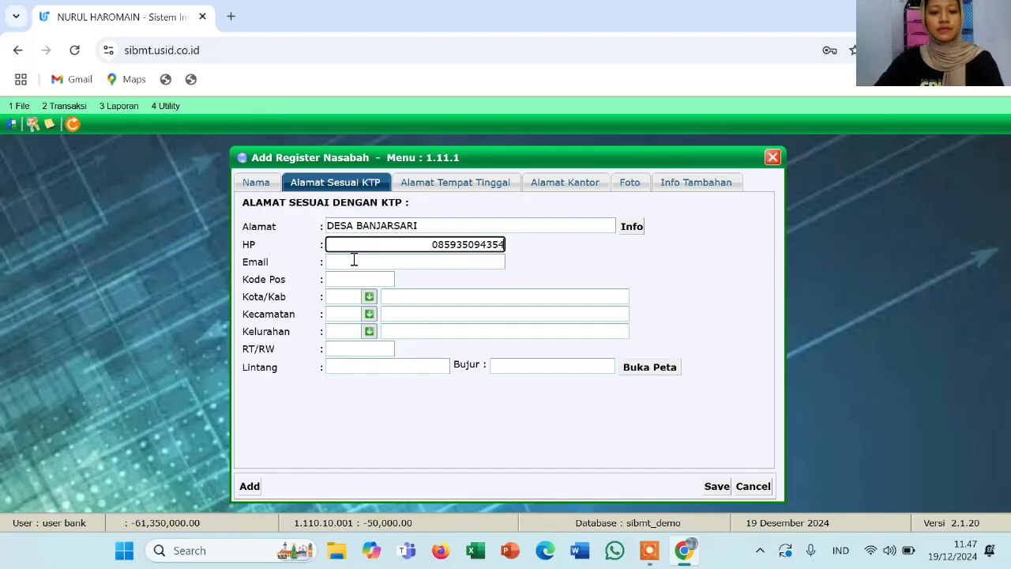
Fill the e-mail from the autofill suggestion and set postal code 33502
{"action": "left_click", "coordinate": [354, 265]}
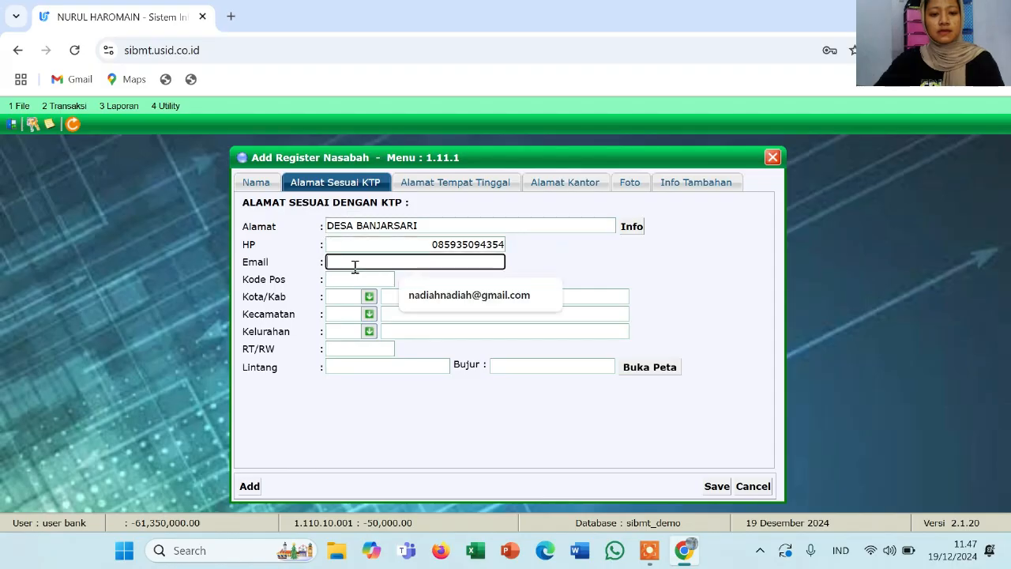
{"action": "left_click", "coordinate": [416, 304]}
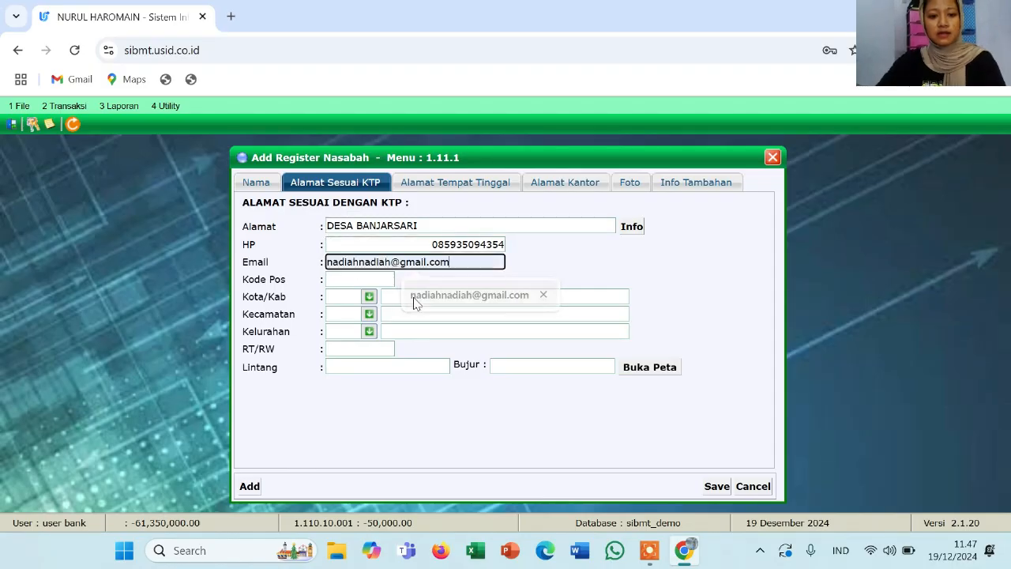
{"action": "left_click", "coordinate": [371, 278]}
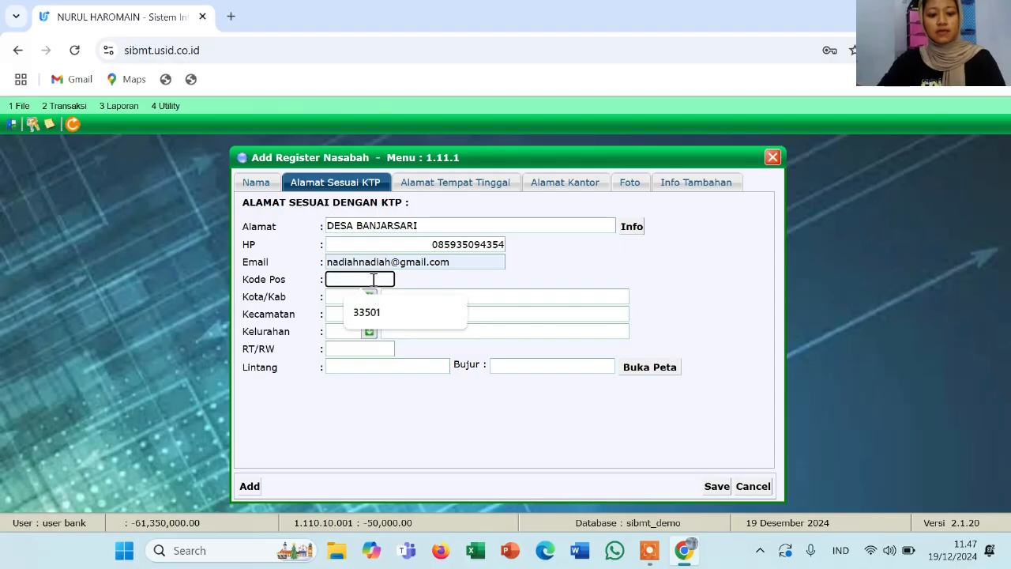
{"action": "type", "text": "3350"}
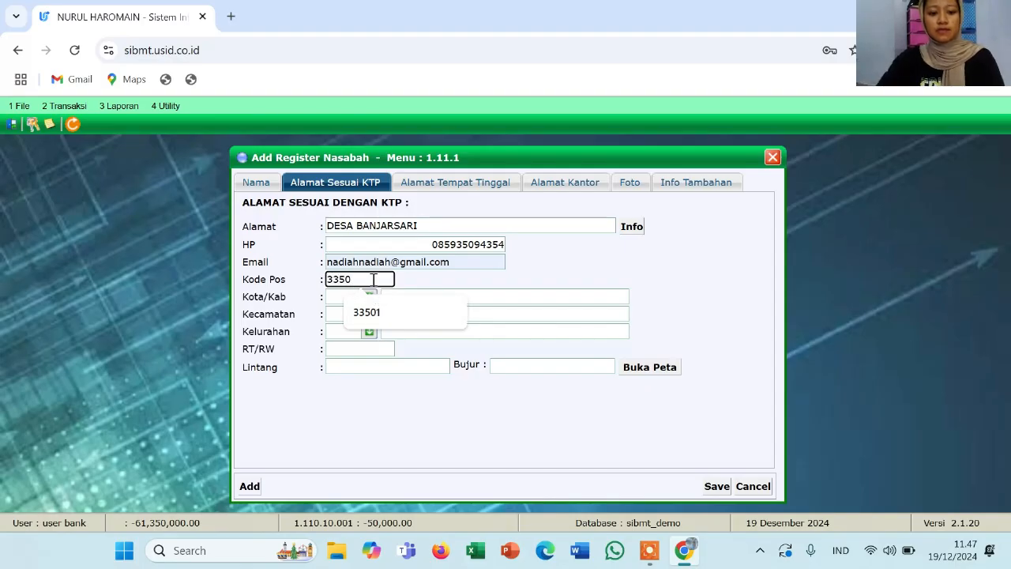
{"action": "type", "text": "2"}
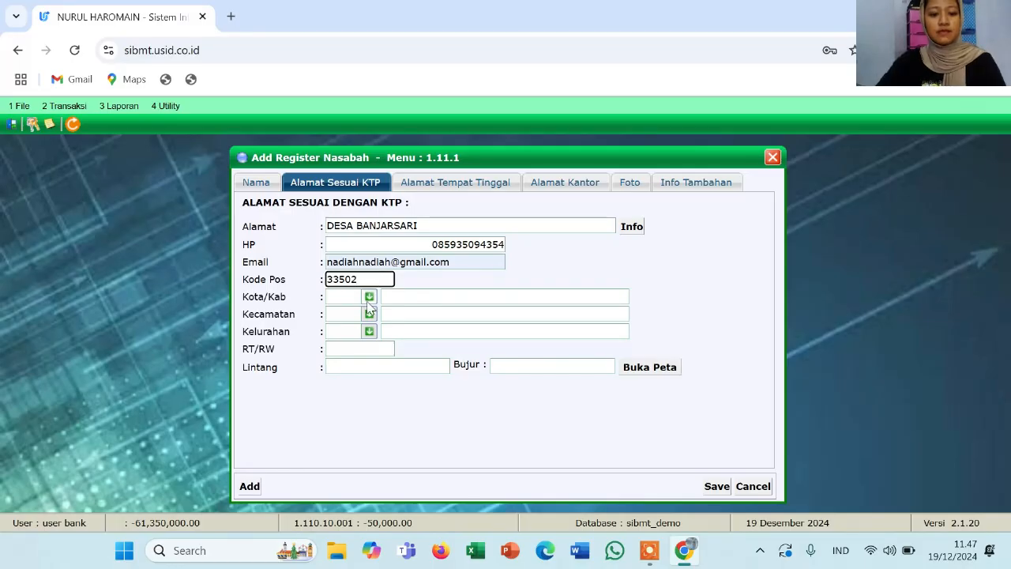
{"action": "left_click", "coordinate": [369, 298]}
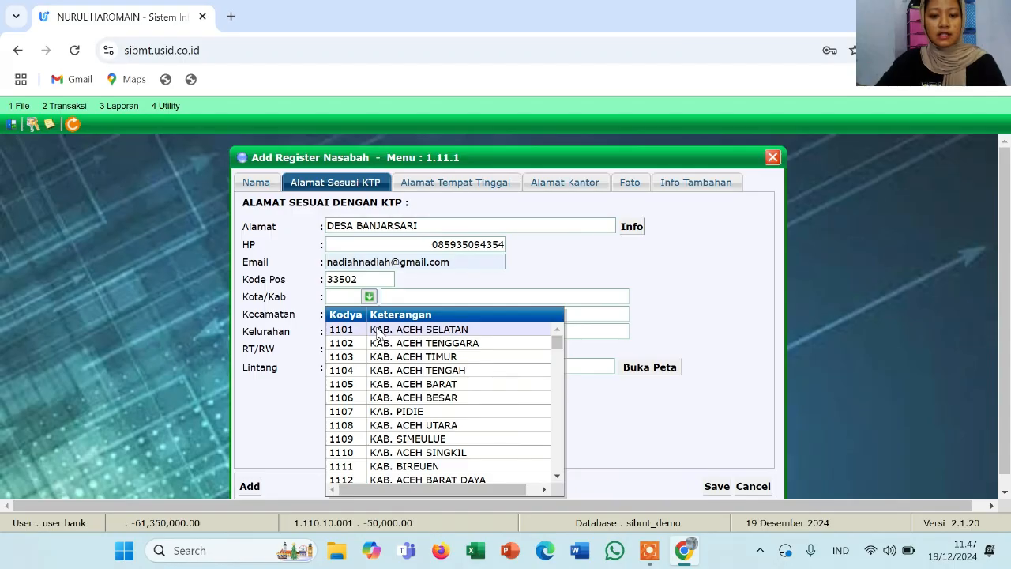
{"action": "left_click", "coordinate": [377, 330]}
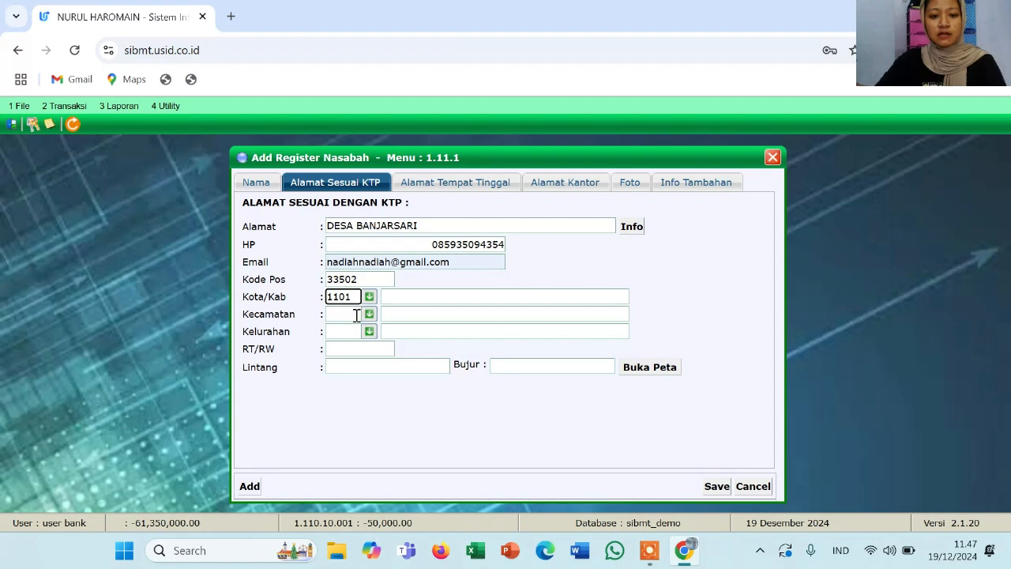
{"action": "left_click", "coordinate": [362, 314]}
{"action": "left_click", "coordinate": [372, 313]}
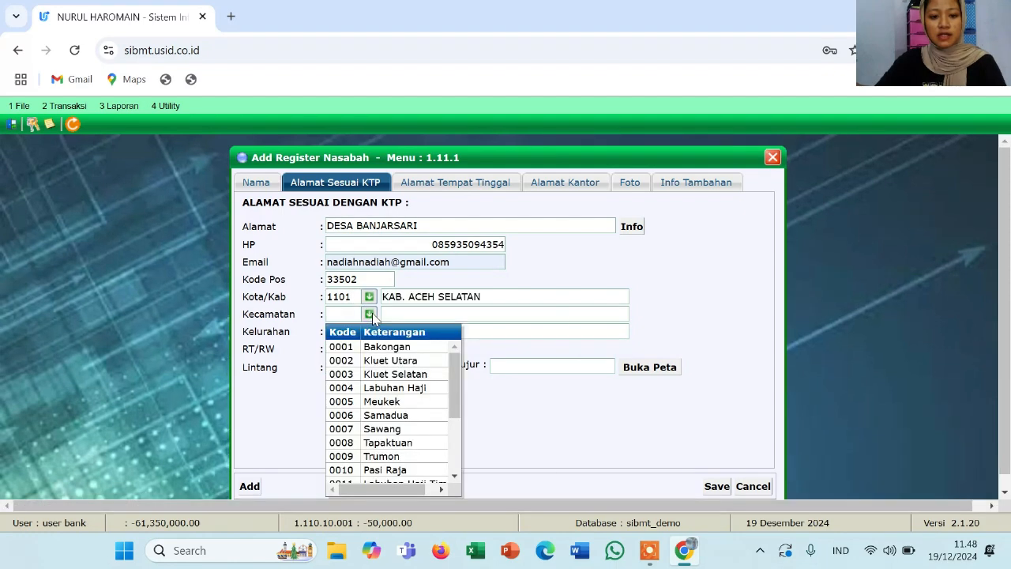
{"action": "left_click", "coordinate": [396, 388]}
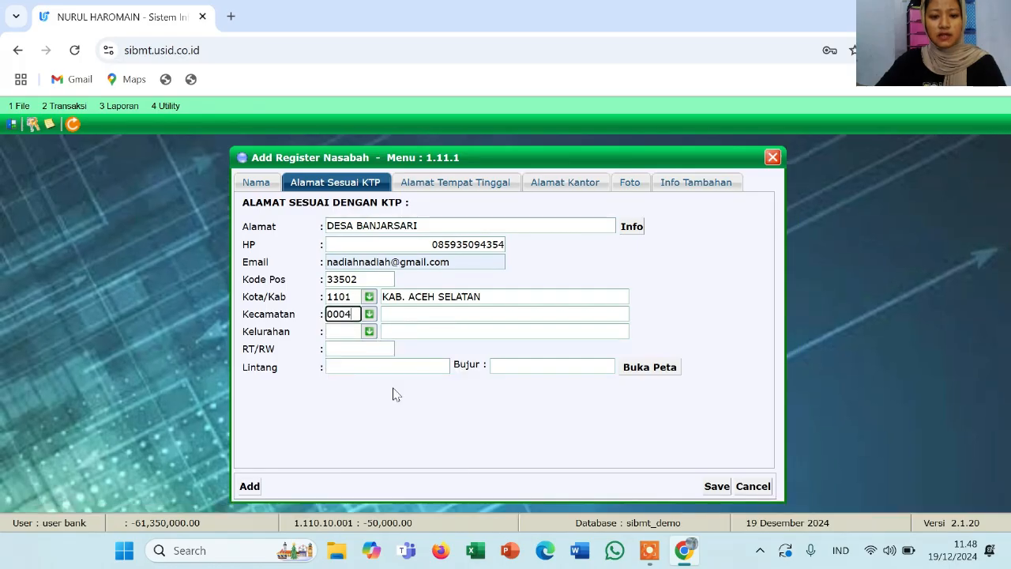
{"action": "left_click", "coordinate": [370, 332]}
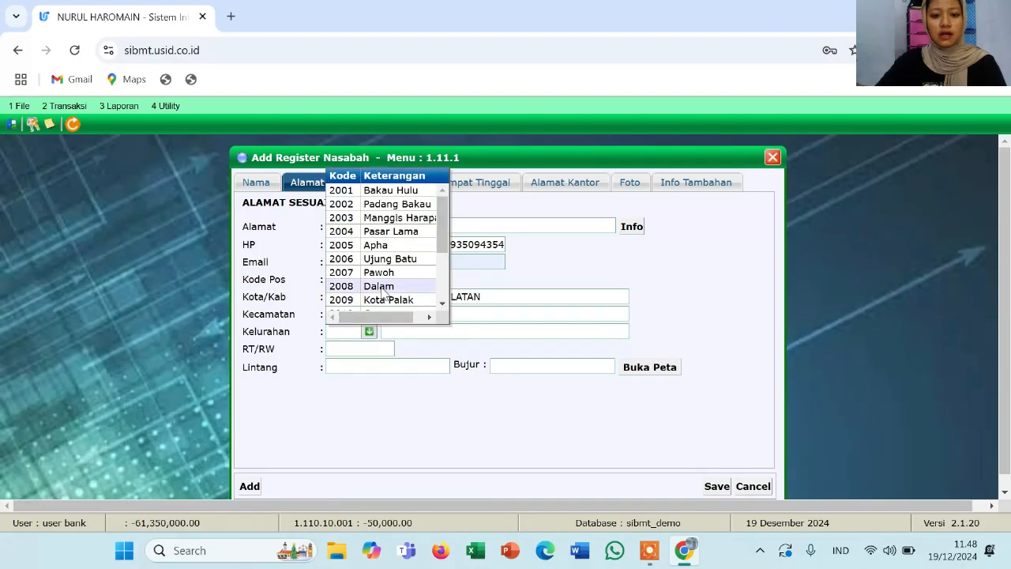
{"action": "left_click", "coordinate": [383, 193]}
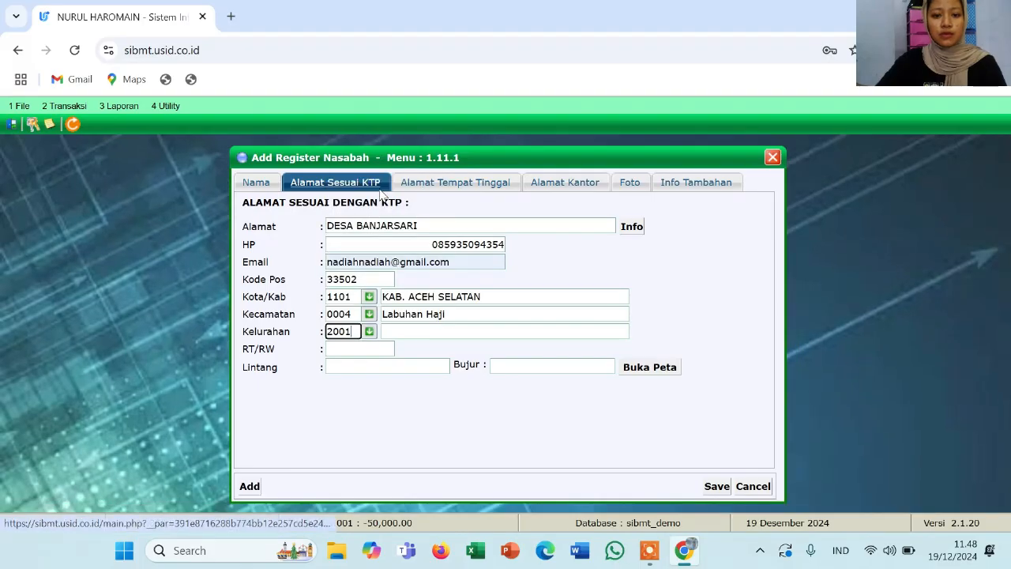
{"action": "left_click", "coordinate": [381, 350]}
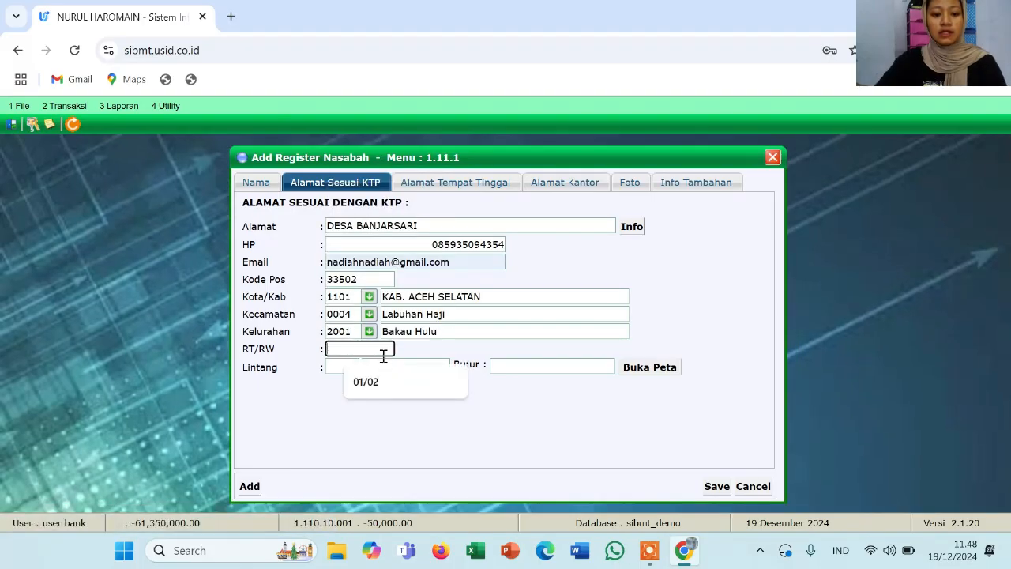
{"action": "type", "text": "02/04"}
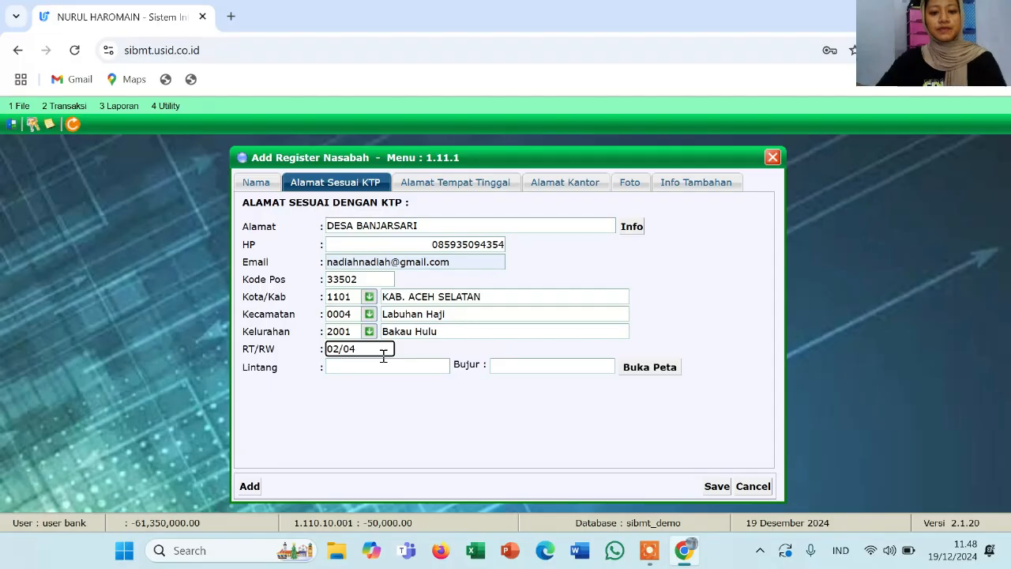
Enter the residential street address, home phone number and postal code 33505
{"action": "left_click", "coordinate": [448, 187]}
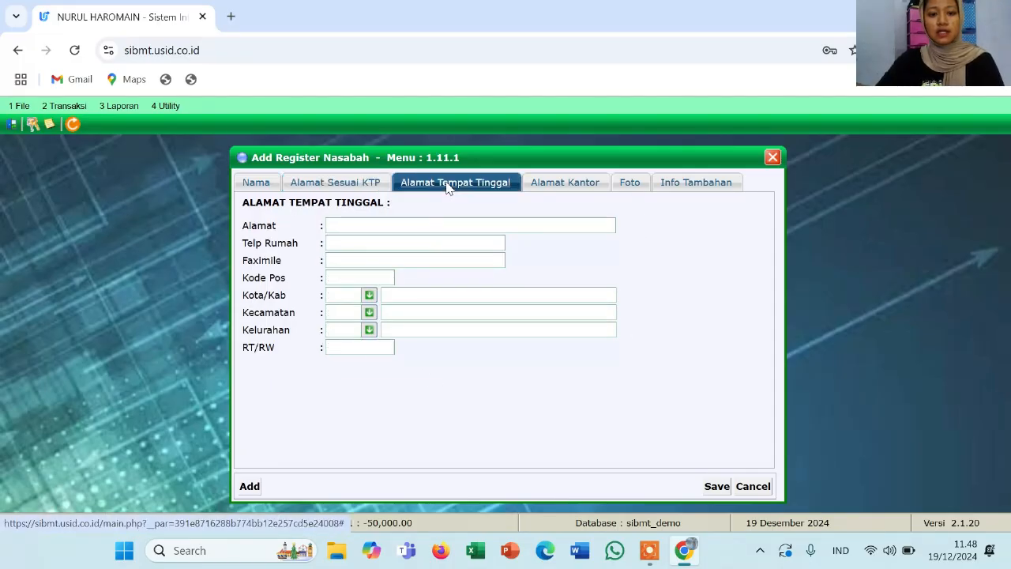
{"action": "left_click", "coordinate": [391, 229]}
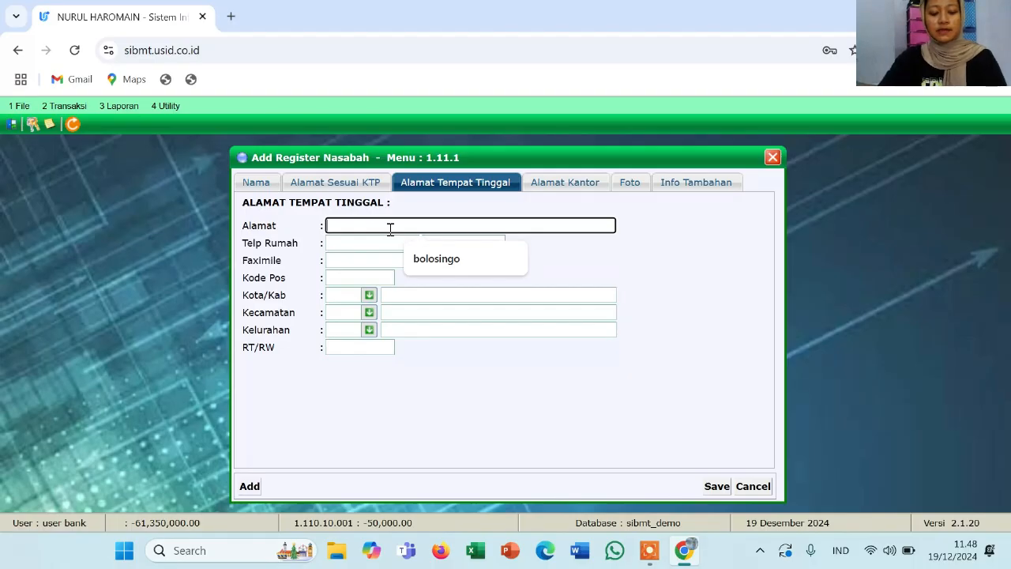
{"action": "type", "text": "DESA "}
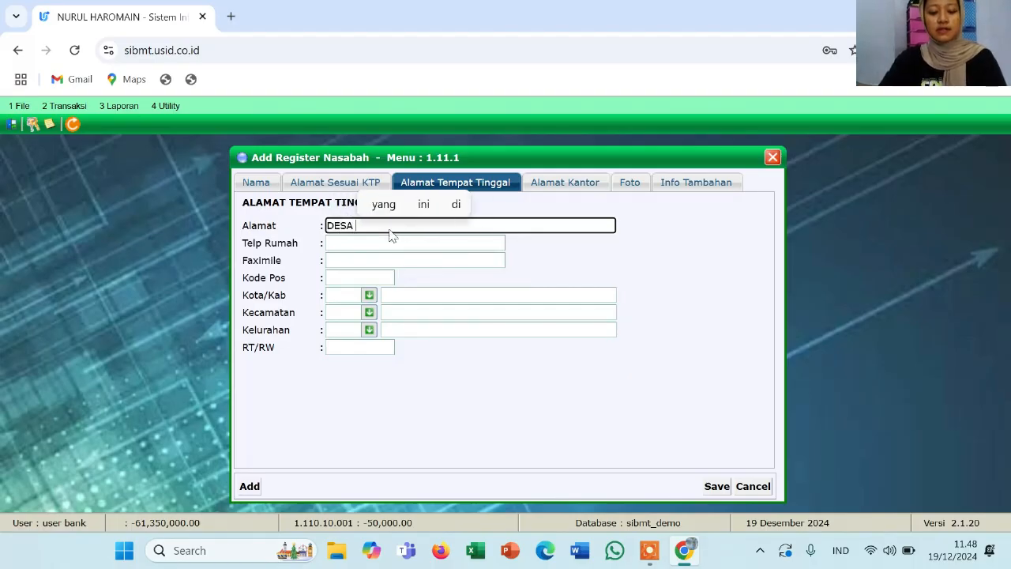
{"action": "type", "text": "RO"}
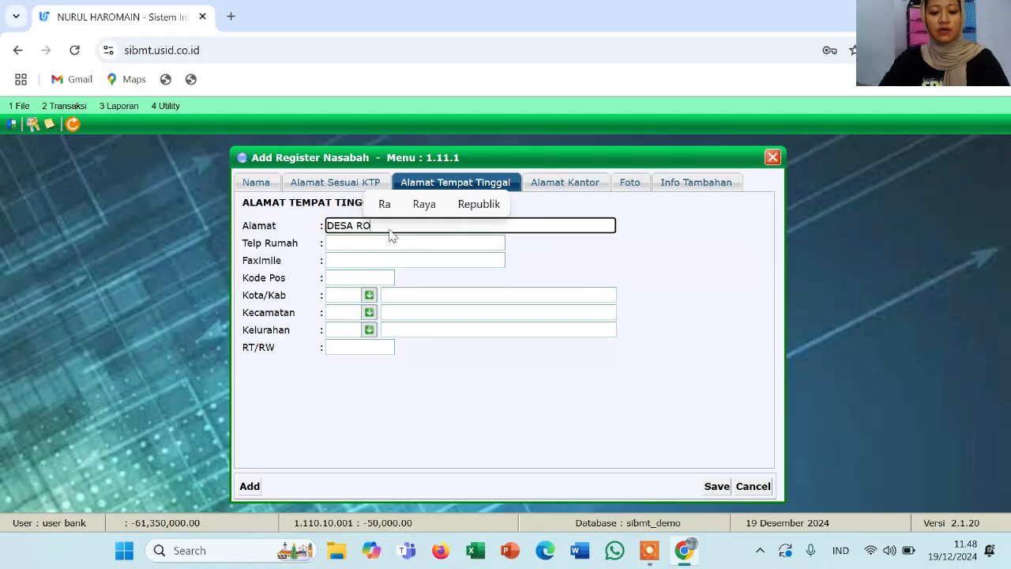
{"action": "type", "text": "NOWIJ"}
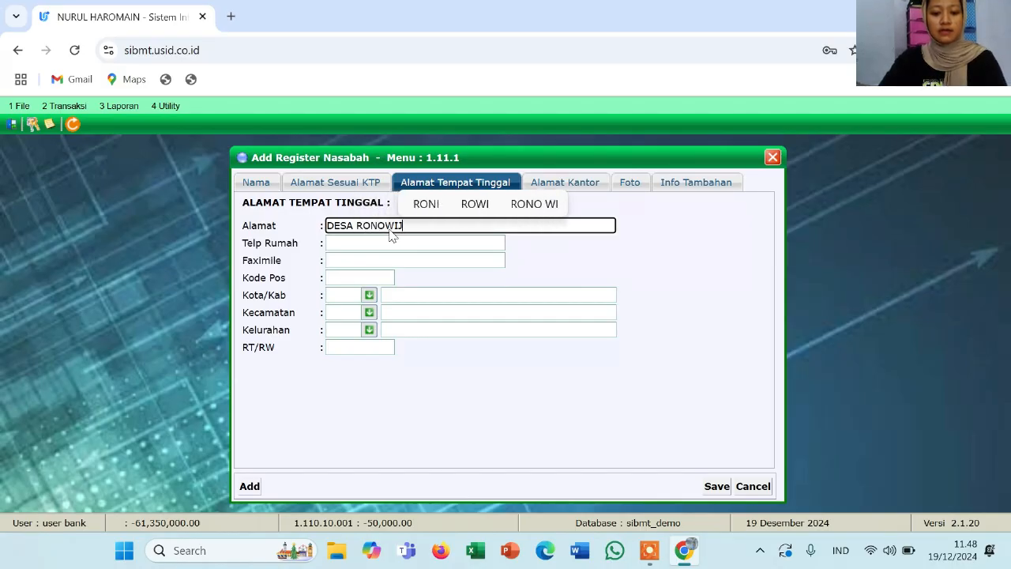
{"action": "type", "text": "AYAN"}
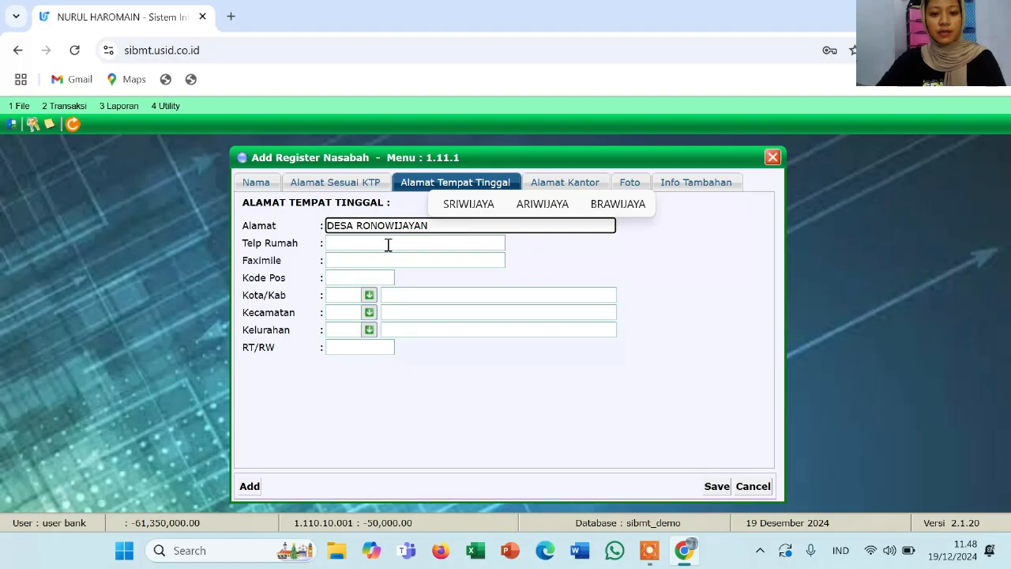
{"action": "left_click", "coordinate": [375, 245]}
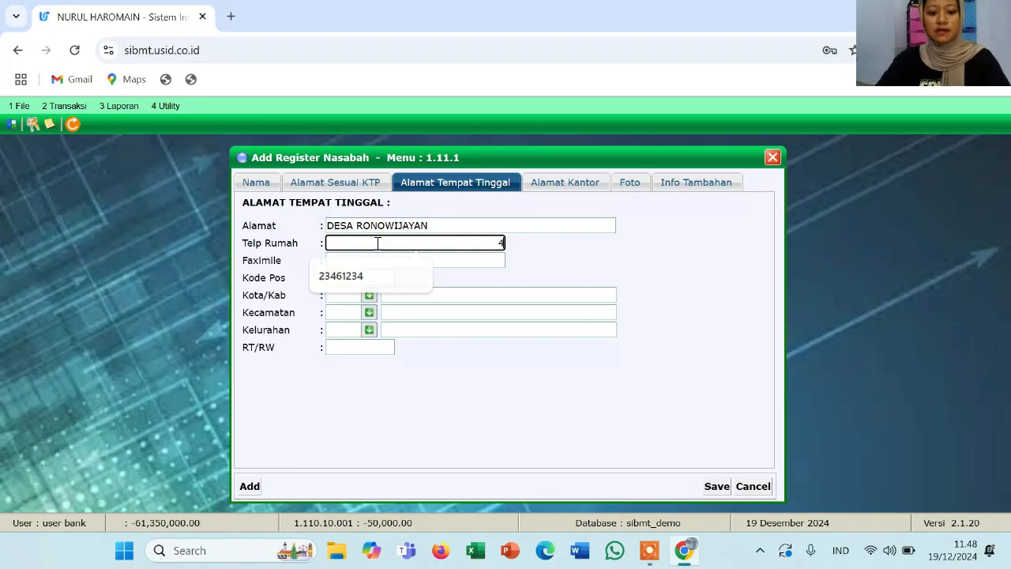
{"action": "type", "text": "435678"}
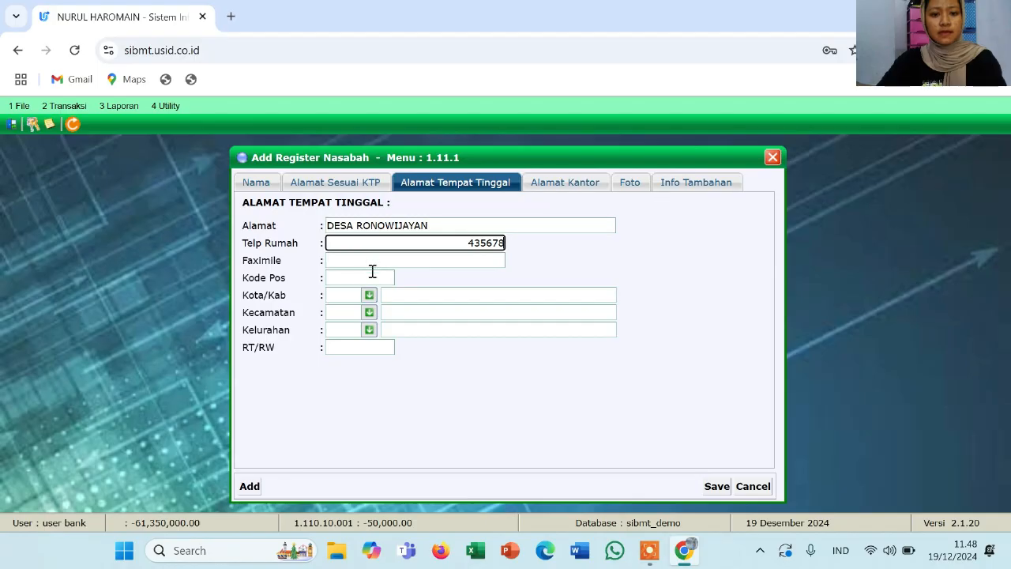
{"action": "left_click", "coordinate": [372, 277]}
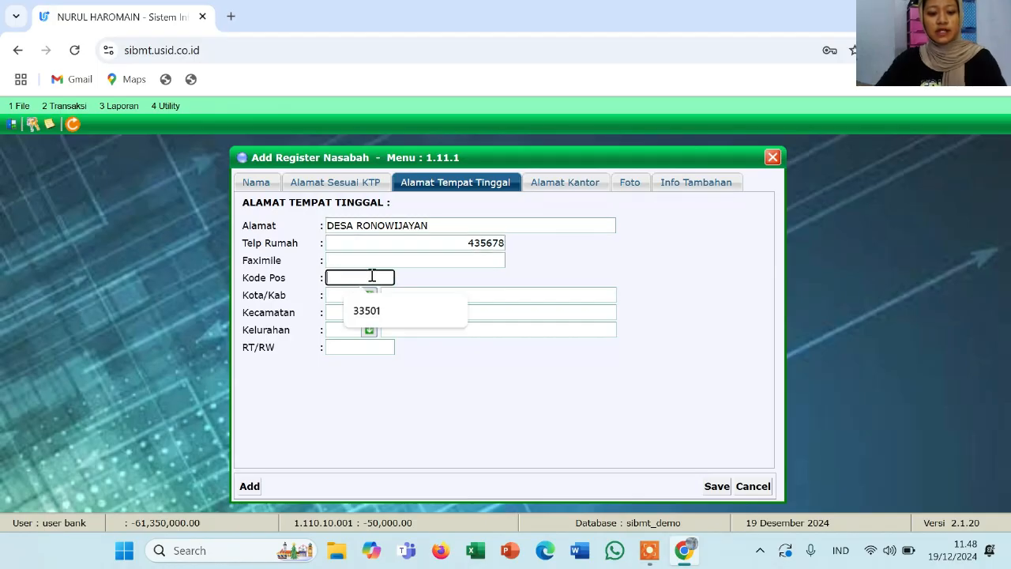
{"action": "type", "text": "3350"}
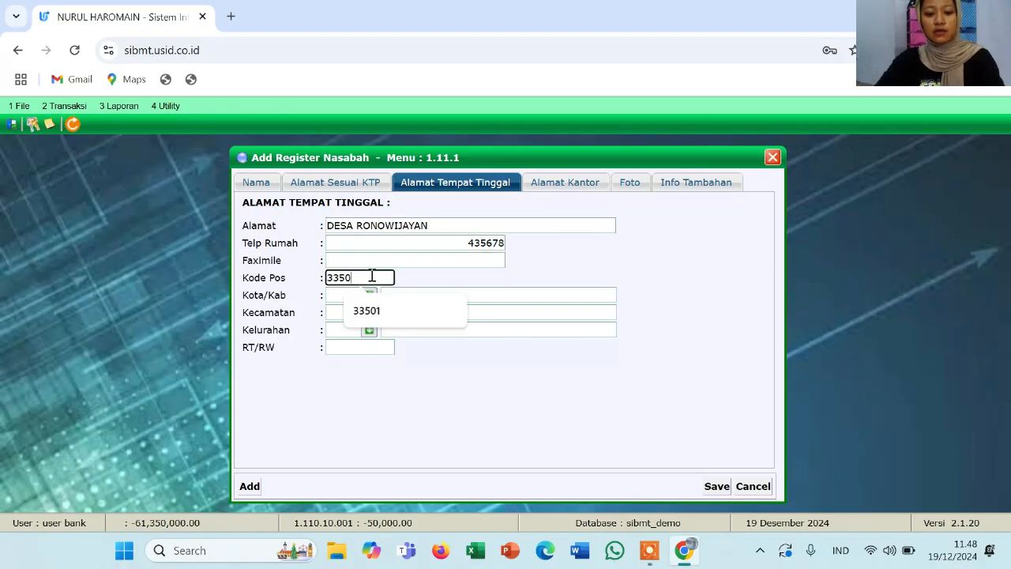
{"action": "type", "text": "5"}
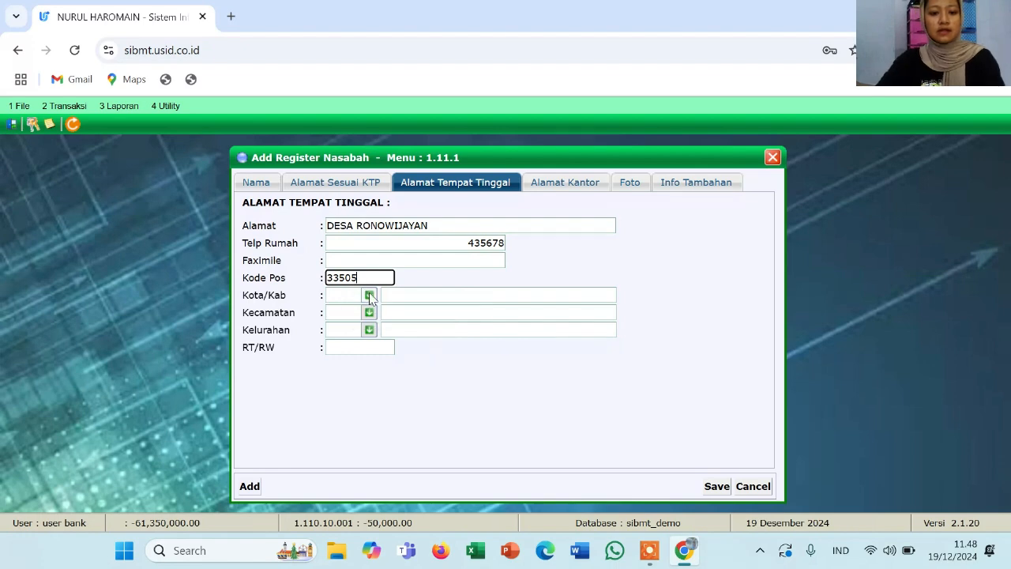
Set the residence region to KAB. ACEH BARAT DAYA, Setia, Pisang, with RT 03
{"action": "left_click", "coordinate": [369, 295]}
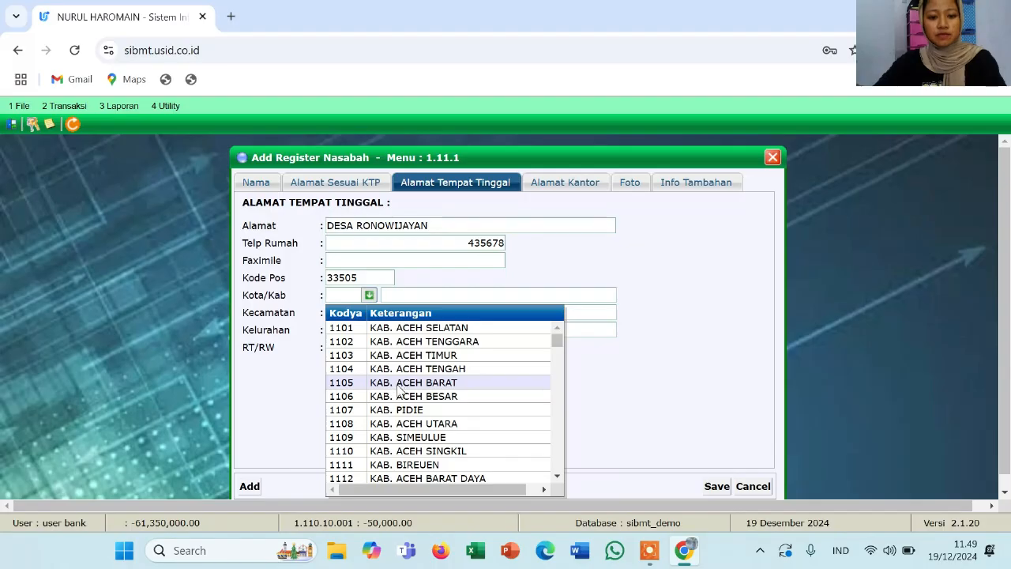
{"action": "scroll", "coordinate": [416, 444], "scroll_direction": "down", "scroll_amount": 1}
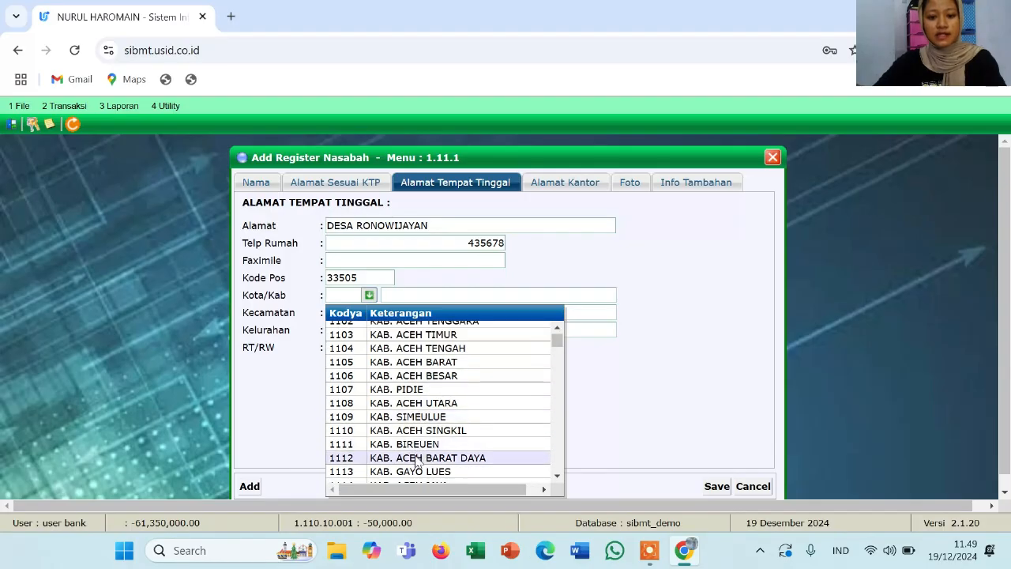
{"action": "left_click", "coordinate": [419, 461]}
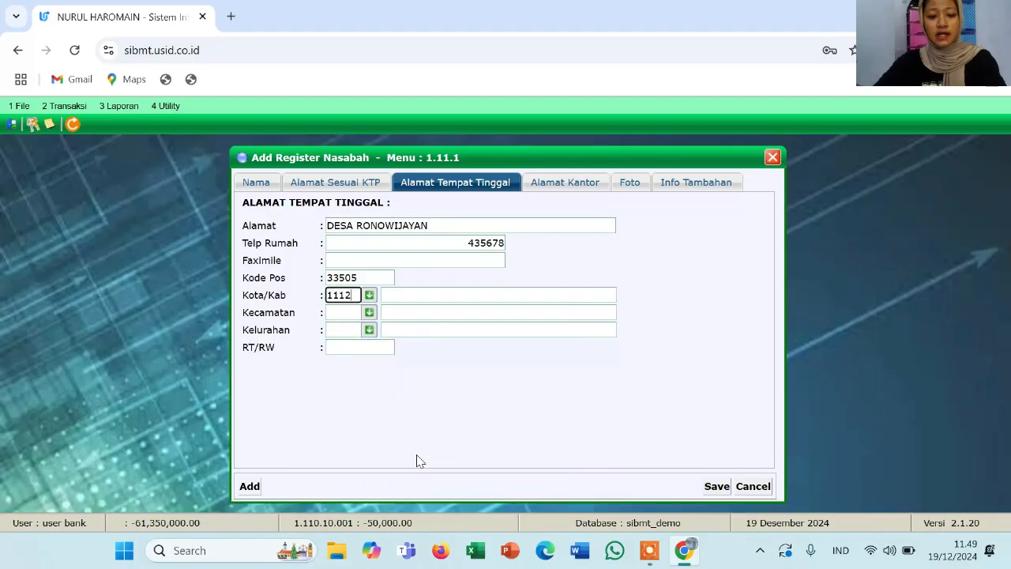
{"action": "left_click", "coordinate": [370, 313]}
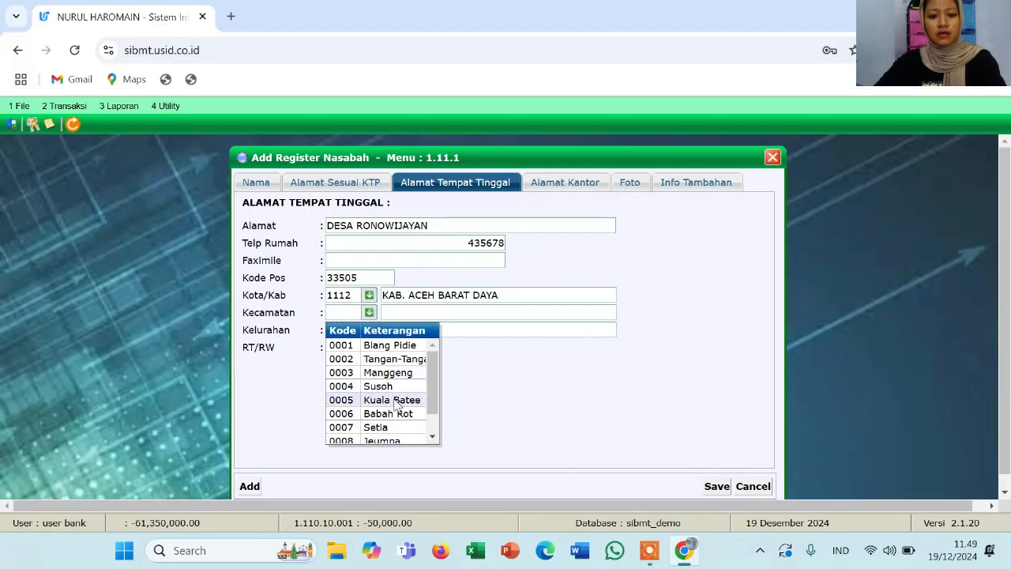
{"action": "left_click", "coordinate": [396, 430]}
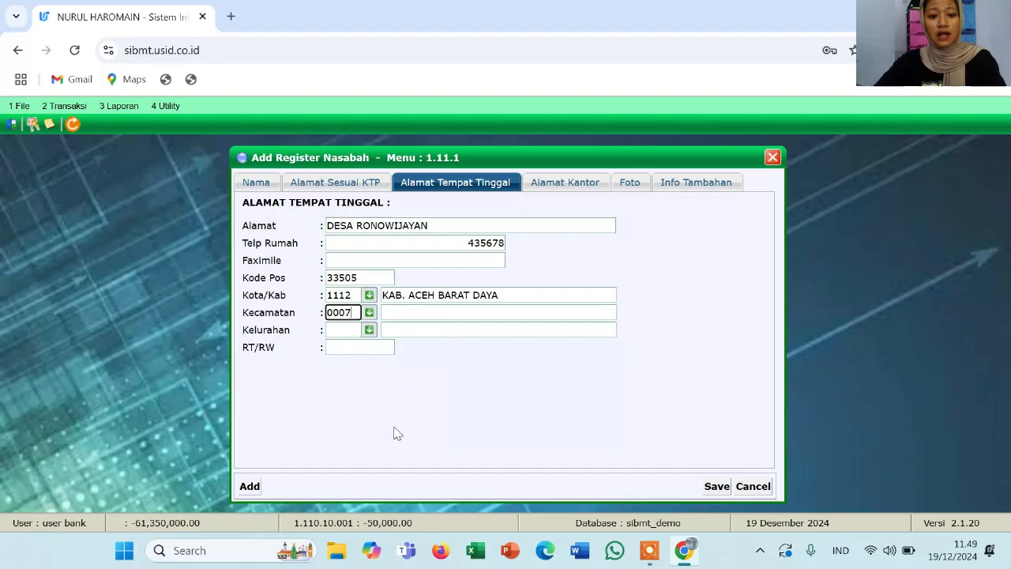
{"action": "left_click", "coordinate": [369, 332]}
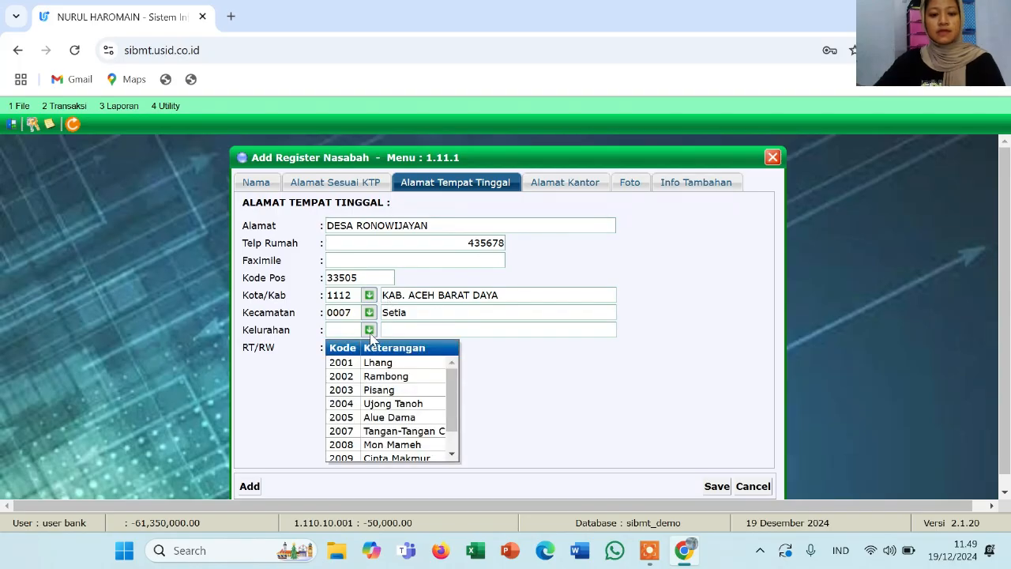
{"action": "left_click", "coordinate": [379, 391]}
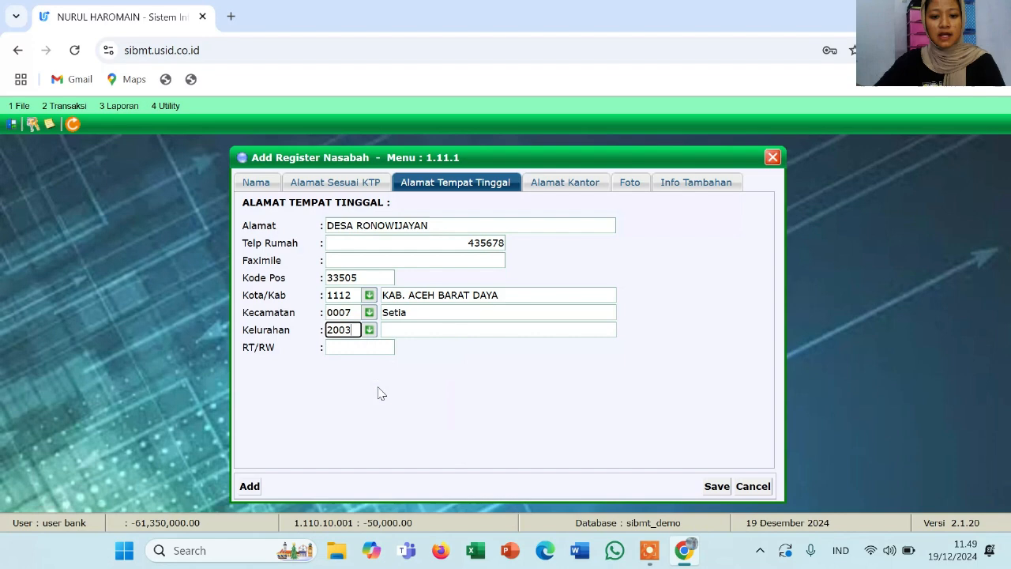
{"action": "left_click", "coordinate": [365, 347]}
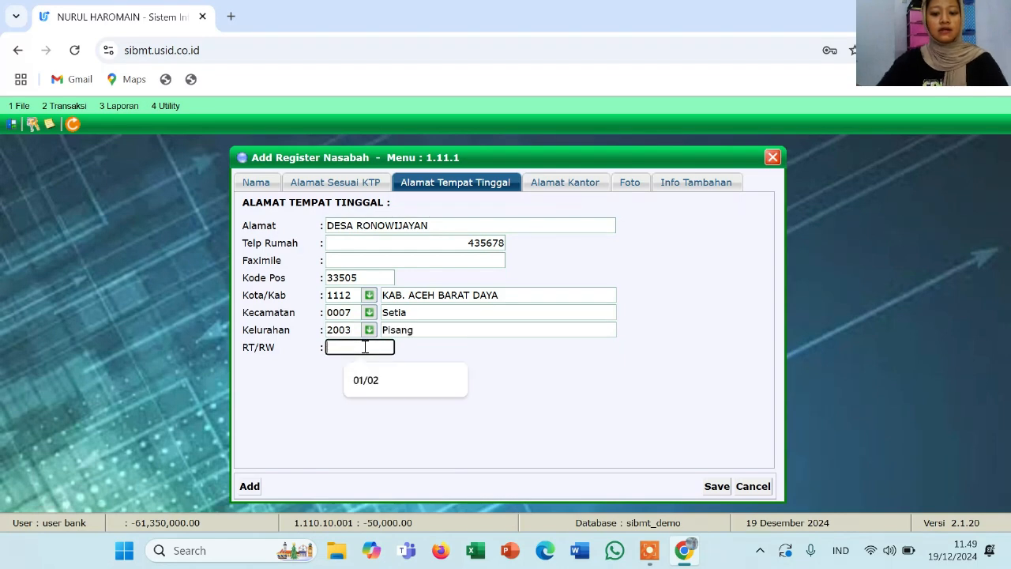
{"action": "type", "text": "03/07"}
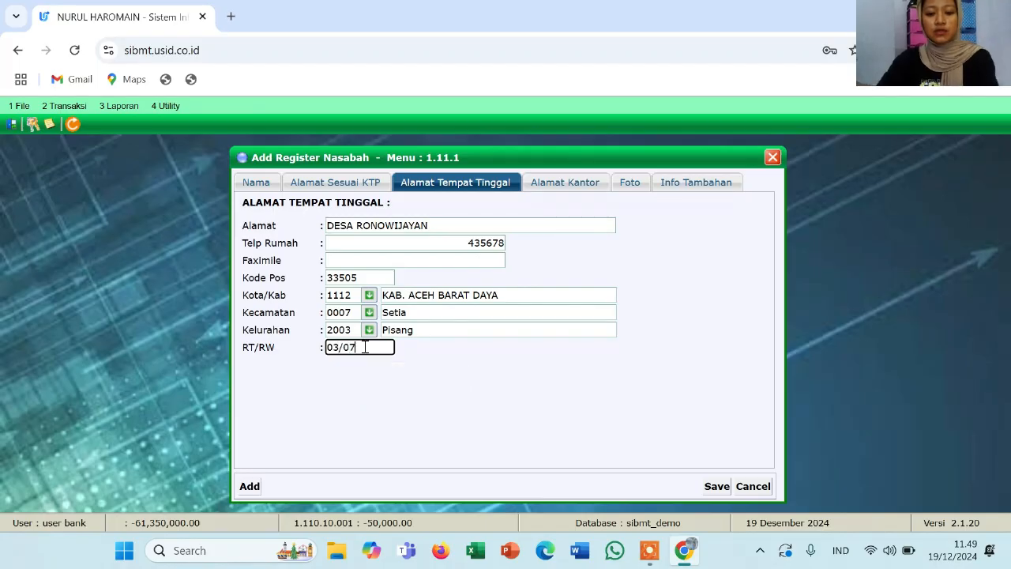
{"action": "left_click", "coordinate": [505, 330]}
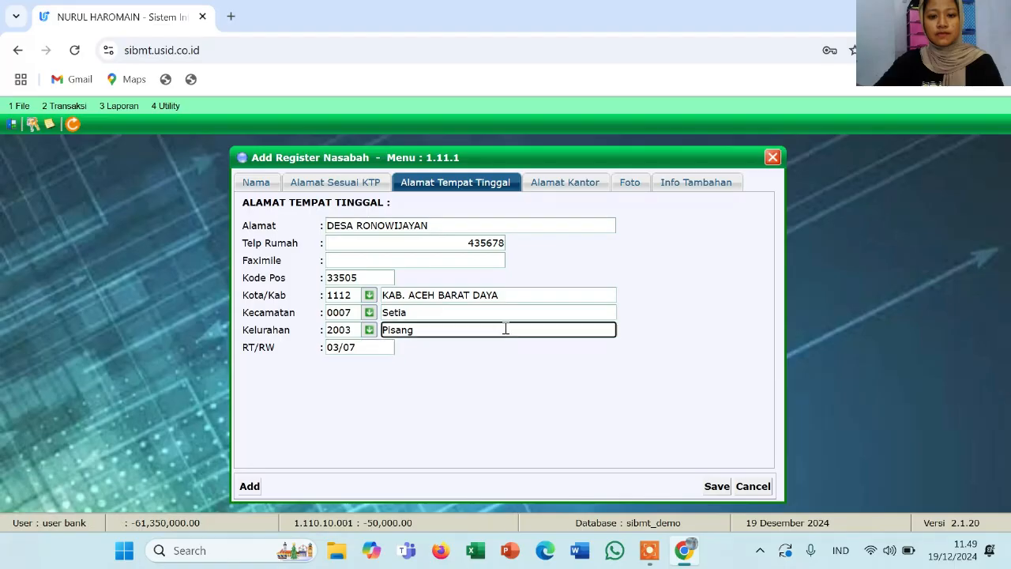
Go through the Alamat Kantor and Foto sections to the blank Info Tambahan section
{"action": "left_click", "coordinate": [545, 187]}
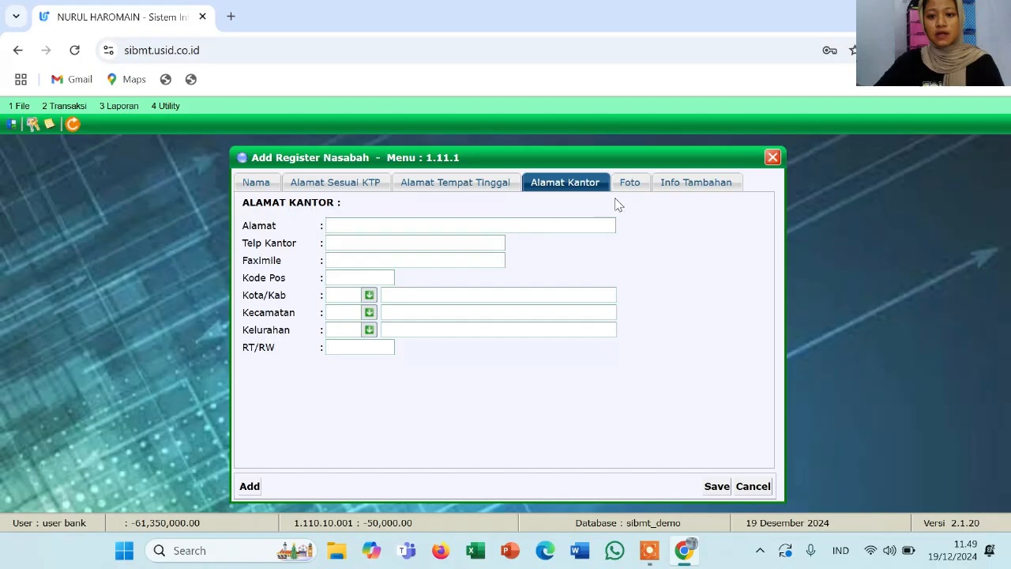
{"action": "left_click", "coordinate": [632, 187]}
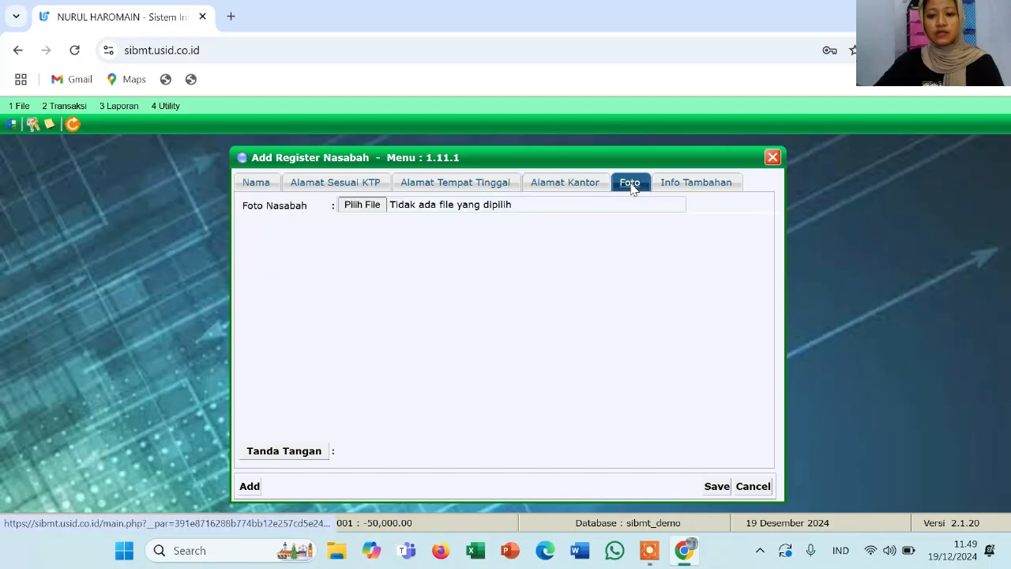
{"action": "left_click", "coordinate": [678, 188]}
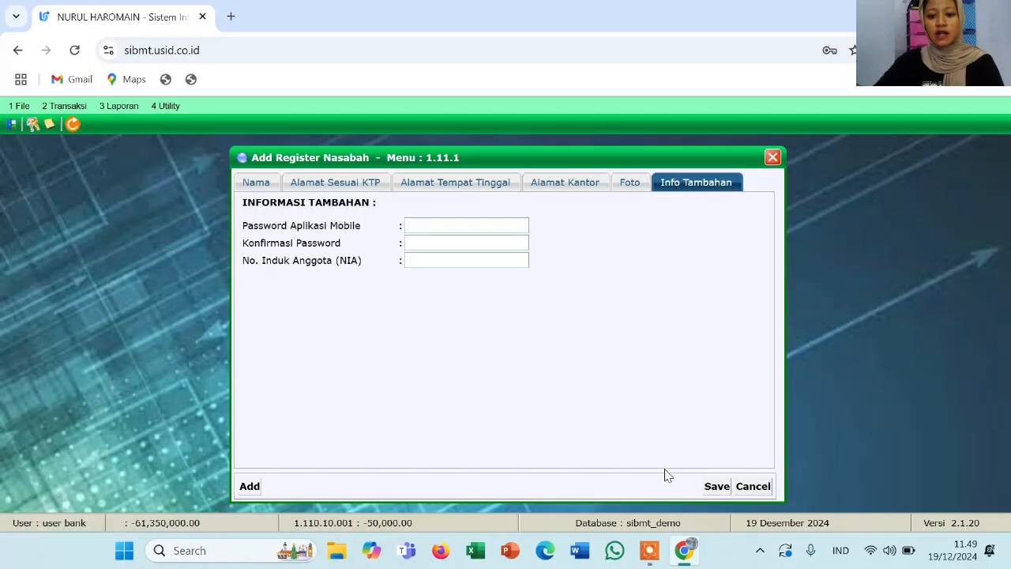
Save the customer registration, accepting the Data Disimpan confirmation and the new customer code notice
{"action": "left_click", "coordinate": [715, 487]}
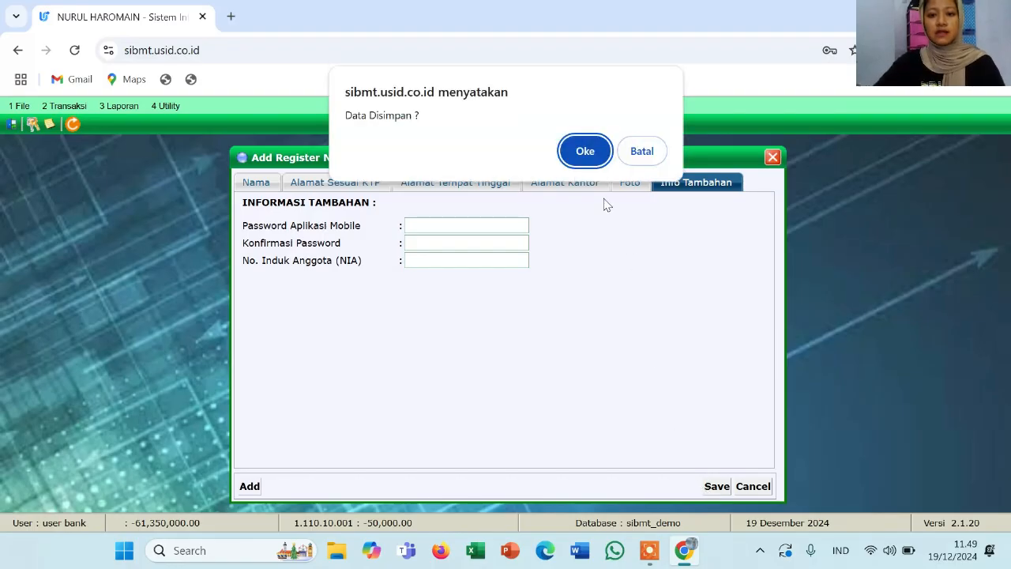
{"action": "left_click", "coordinate": [585, 153]}
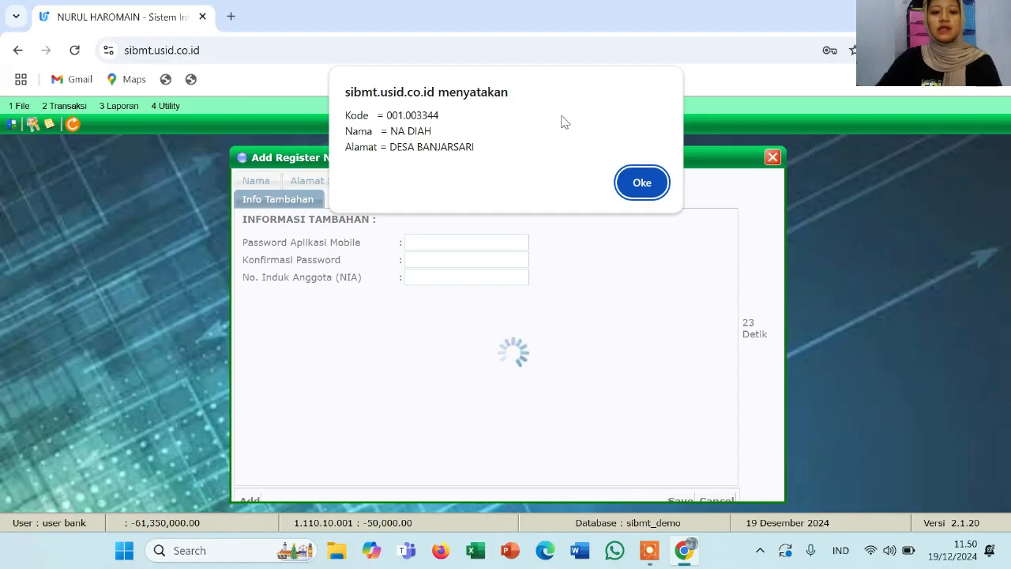
{"action": "left_click", "coordinate": [641, 190]}
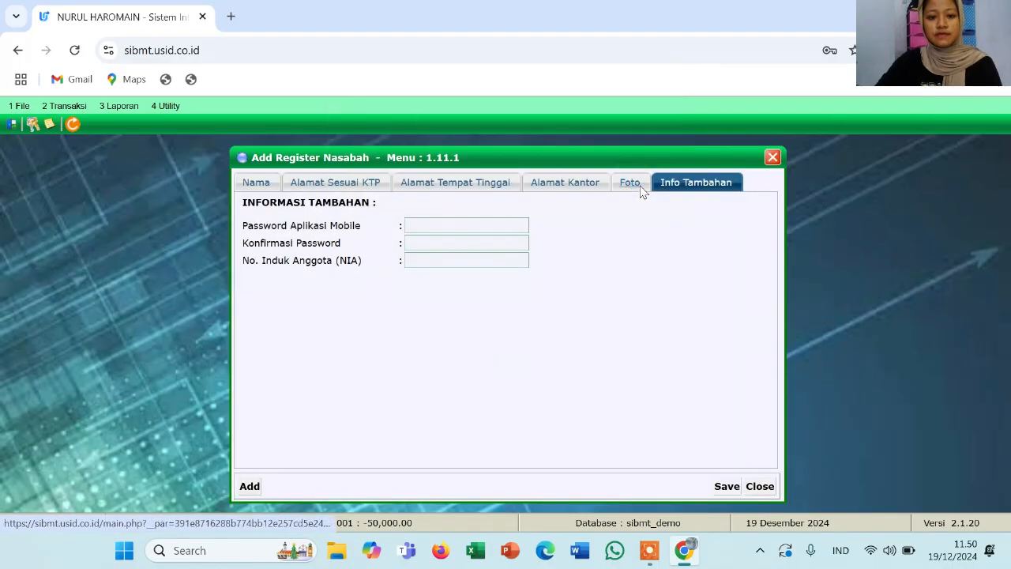
Close the Add Register Nasabah form and bring up the 2 Transaksi menu
{"action": "left_click", "coordinate": [774, 158]}
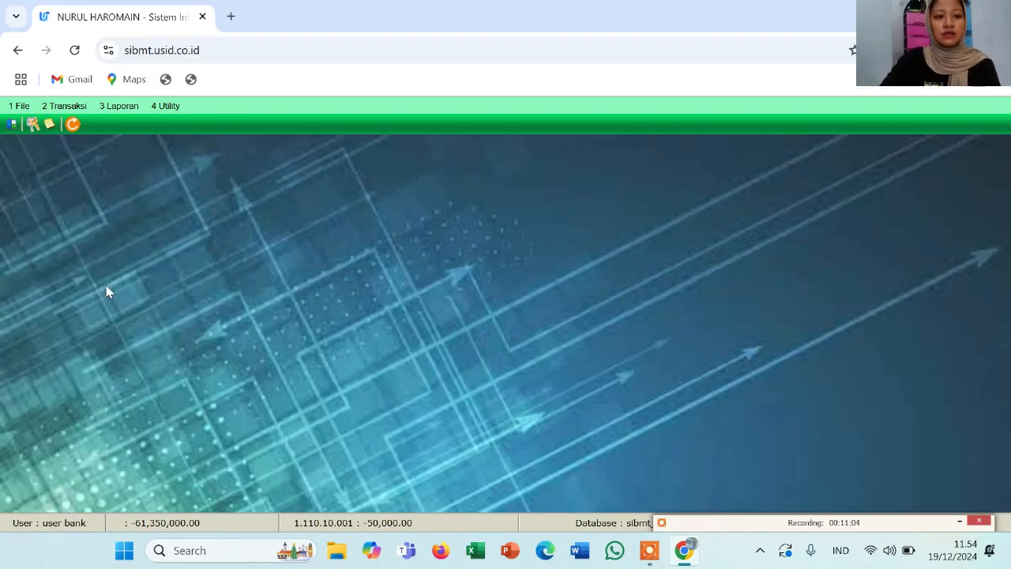
{"action": "left_click", "coordinate": [56, 110]}
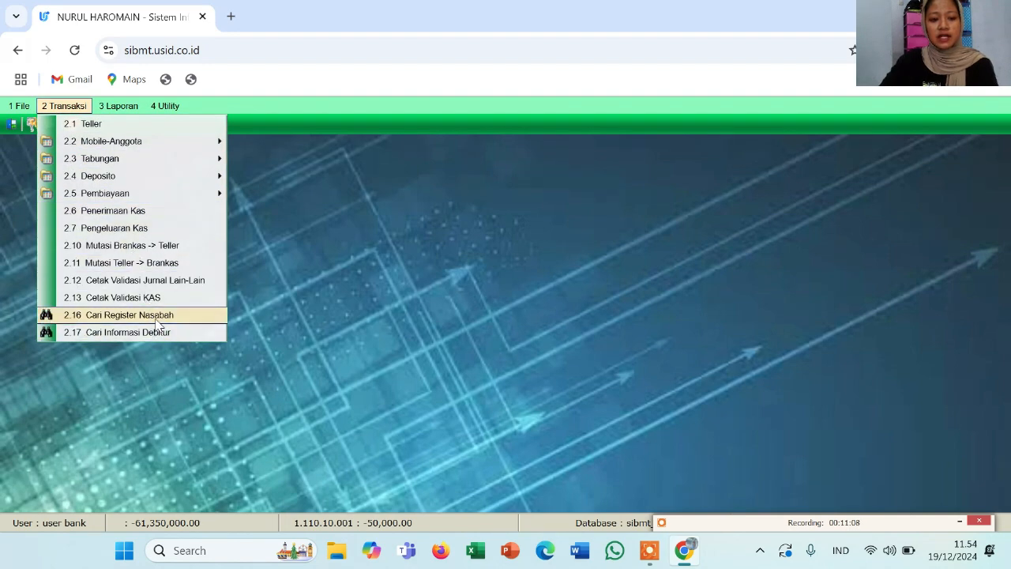
Search 2.16 Cari Register Nasabah for the customer's name and open the match's Detail record
{"action": "left_click", "coordinate": [157, 316]}
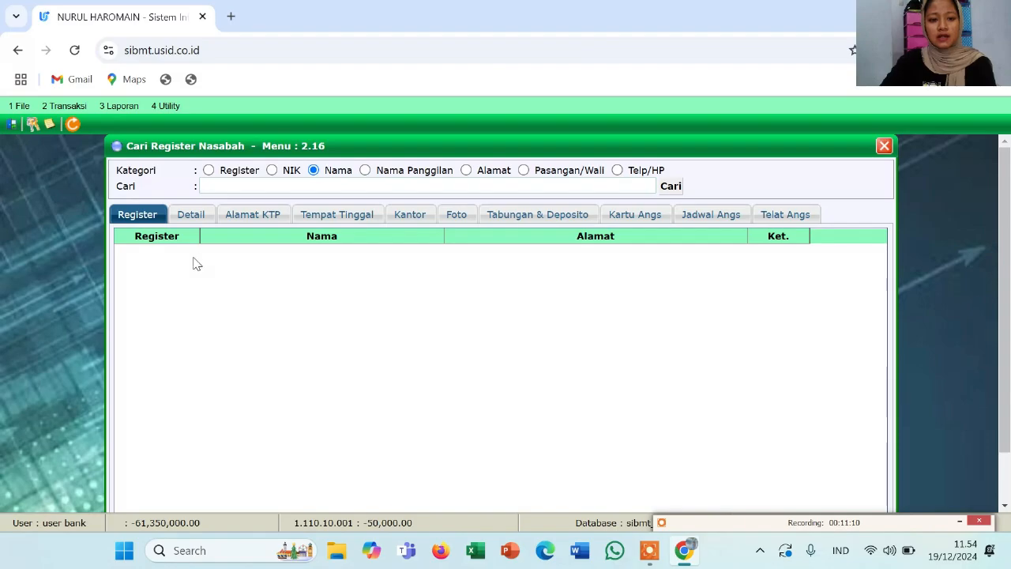
{"action": "left_click", "coordinate": [245, 184]}
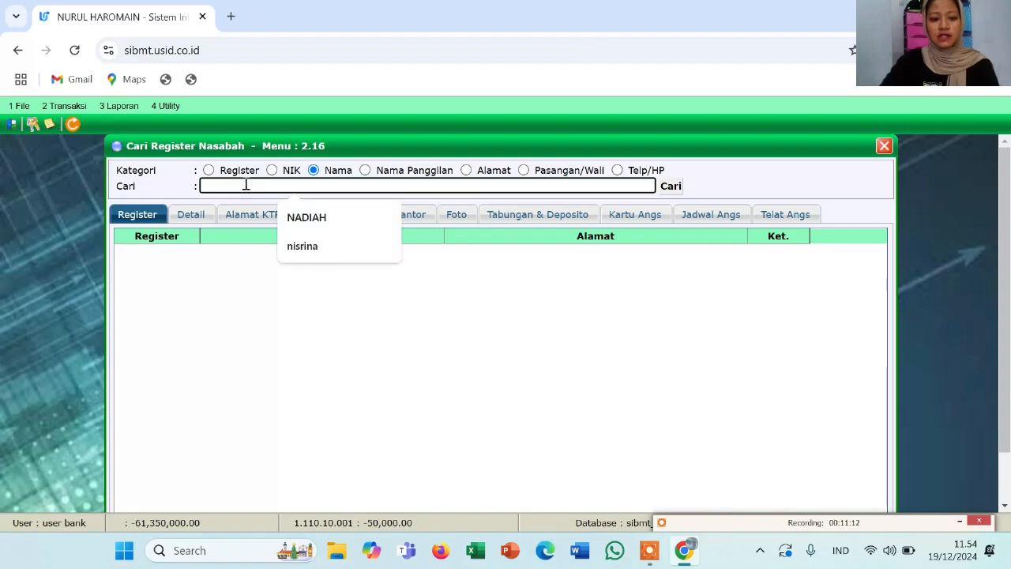
{"action": "type", "text": "NA "}
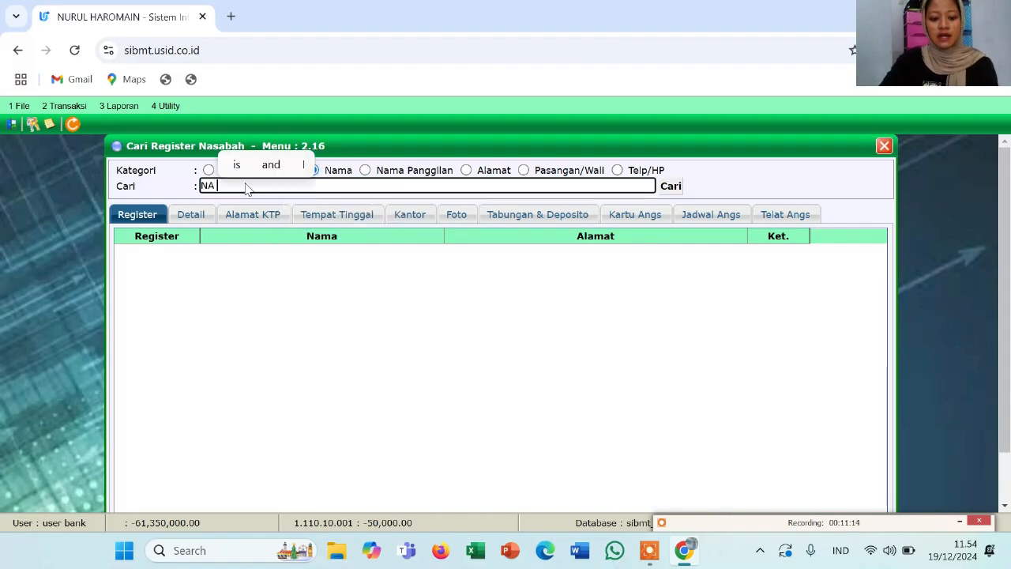
{"action": "type", "text": "DIH"}
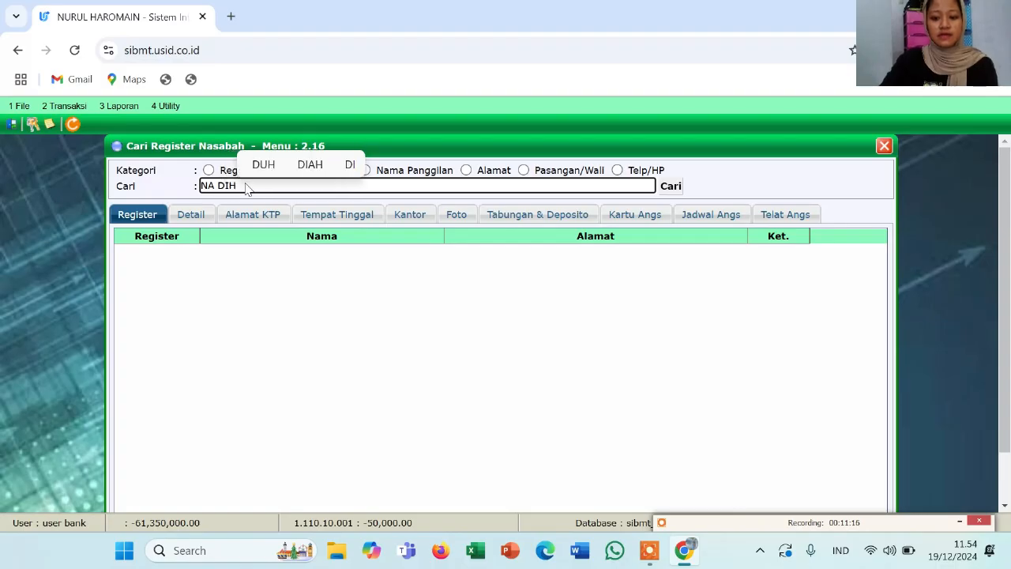
{"action": "key", "text": "BackSpace"}
{"action": "type", "text": "AH"}
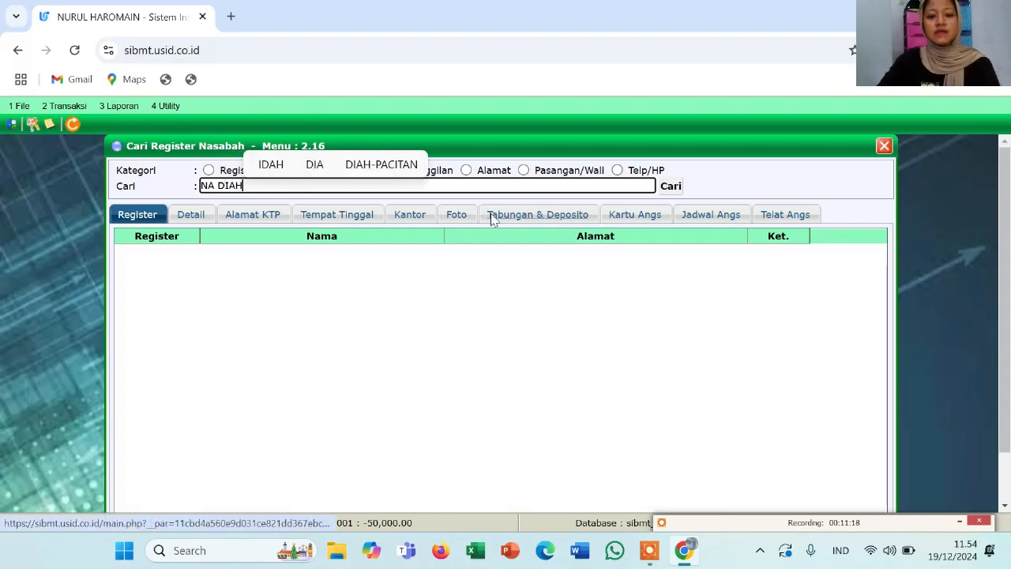
{"action": "left_click", "coordinate": [672, 187]}
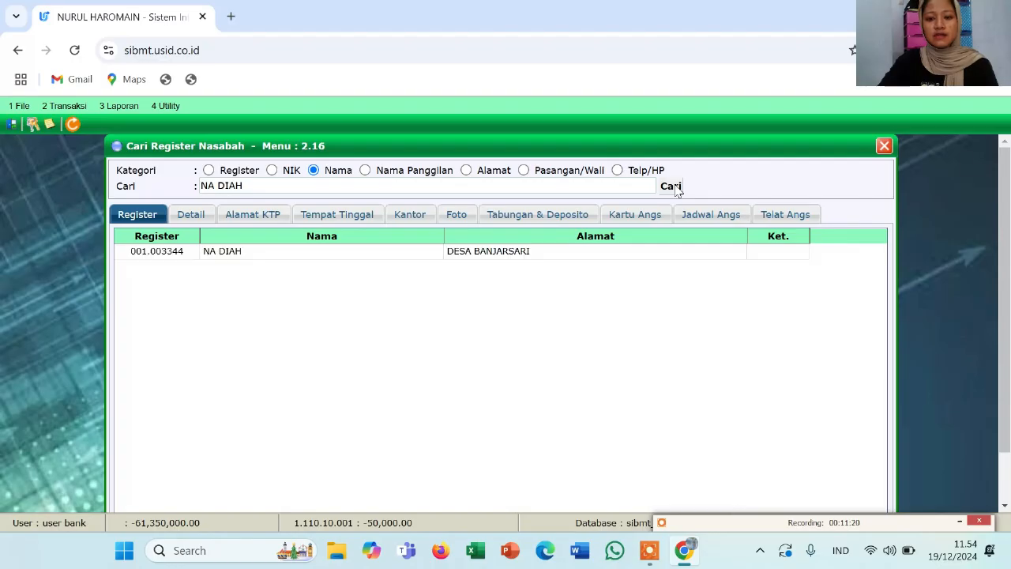
{"action": "left_click", "coordinate": [338, 256]}
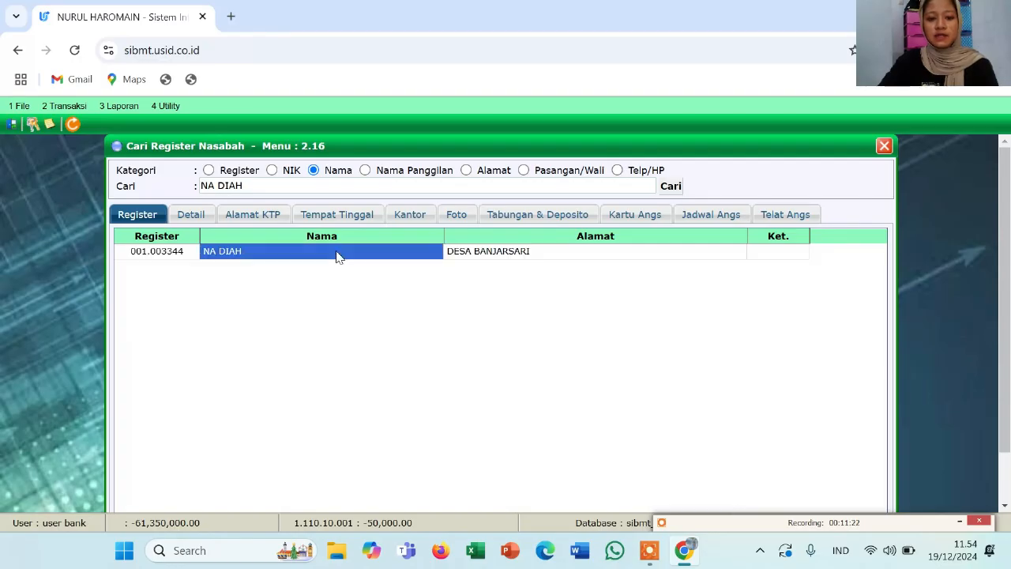
{"action": "double_click", "coordinate": [338, 256]}
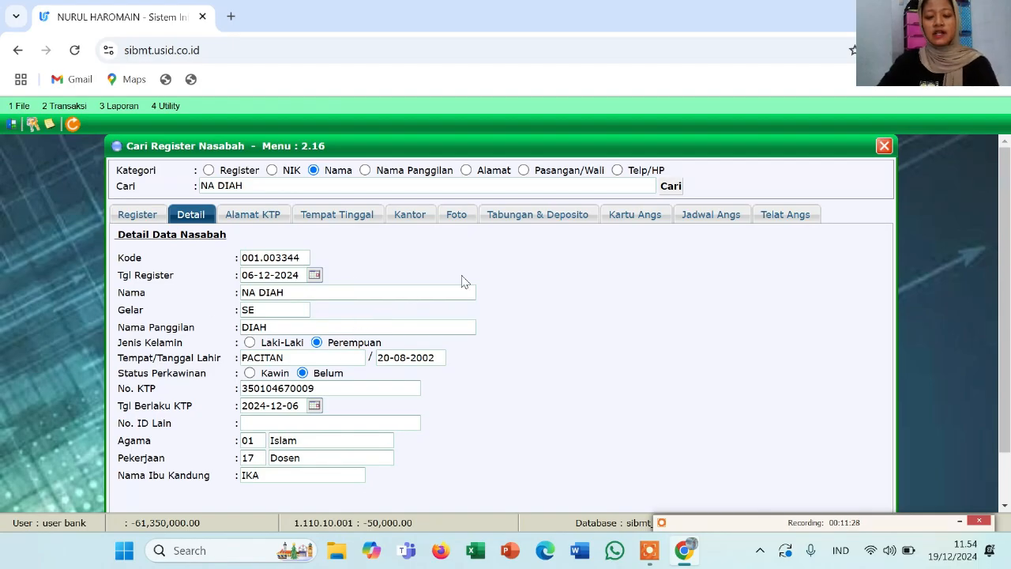
Close the customer search and open 2.3.1 Pembukaan Rekening Tabungan under Transaksi > 2.3 Tabungan
{"action": "left_click", "coordinate": [883, 147]}
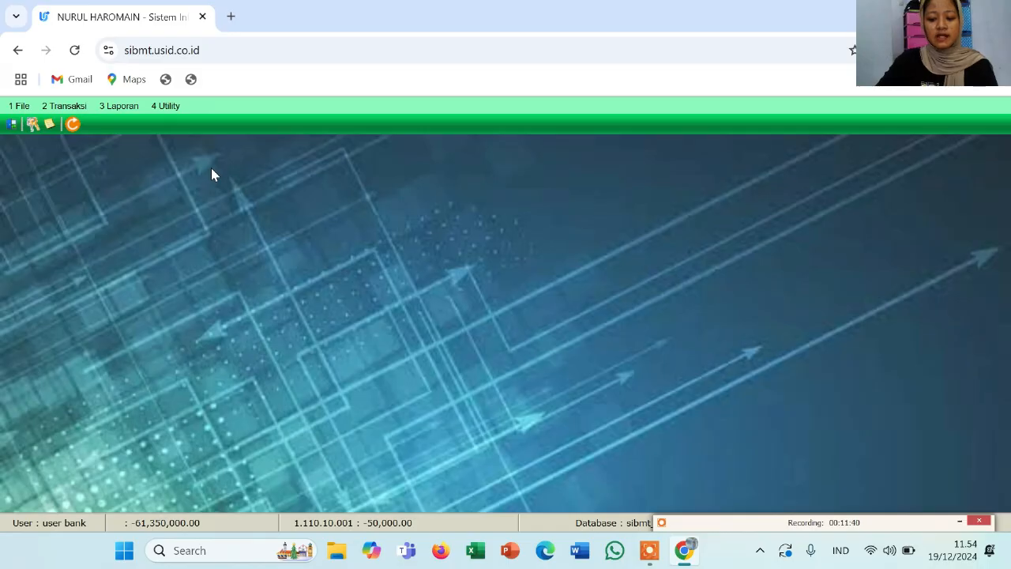
{"action": "left_click", "coordinate": [66, 109]}
{"action": "mouse_move", "coordinate": [92, 161]}
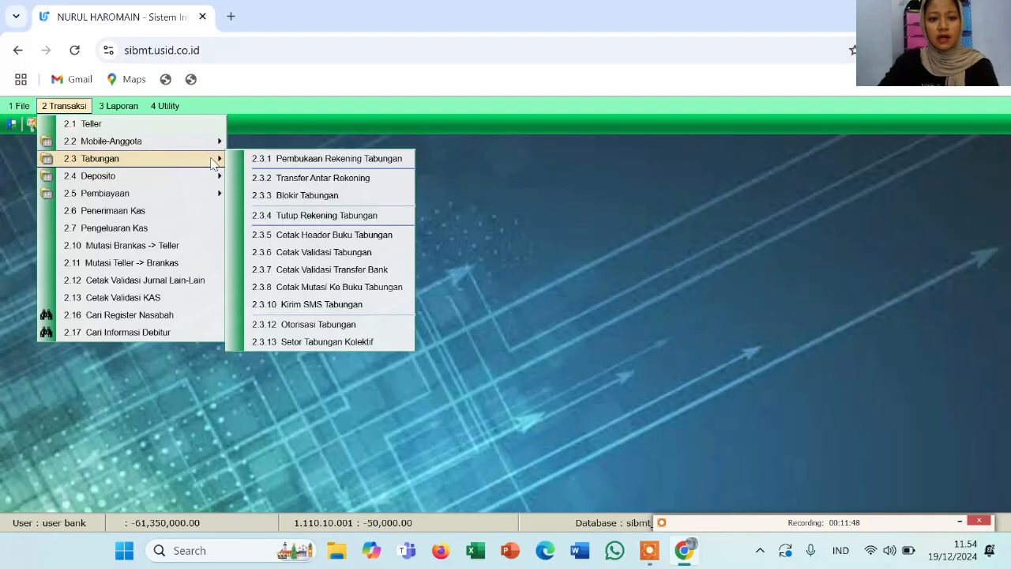
{"action": "left_click", "coordinate": [262, 162]}
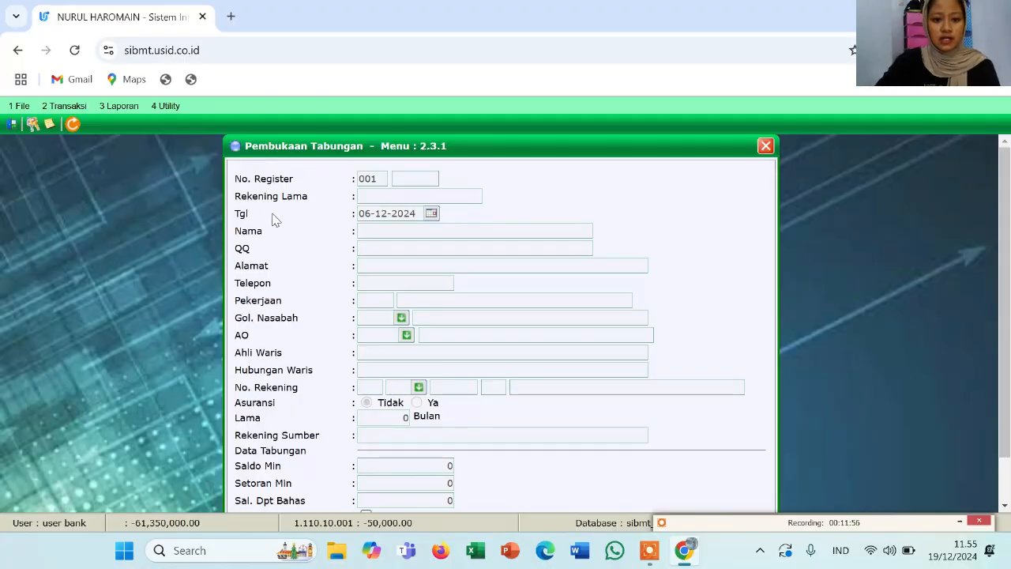
Add a new savings entry and load the customer's details, occupation Dosen, from their register number
{"action": "scroll", "coordinate": [273, 219], "scroll_direction": "down", "scroll_amount": 1}
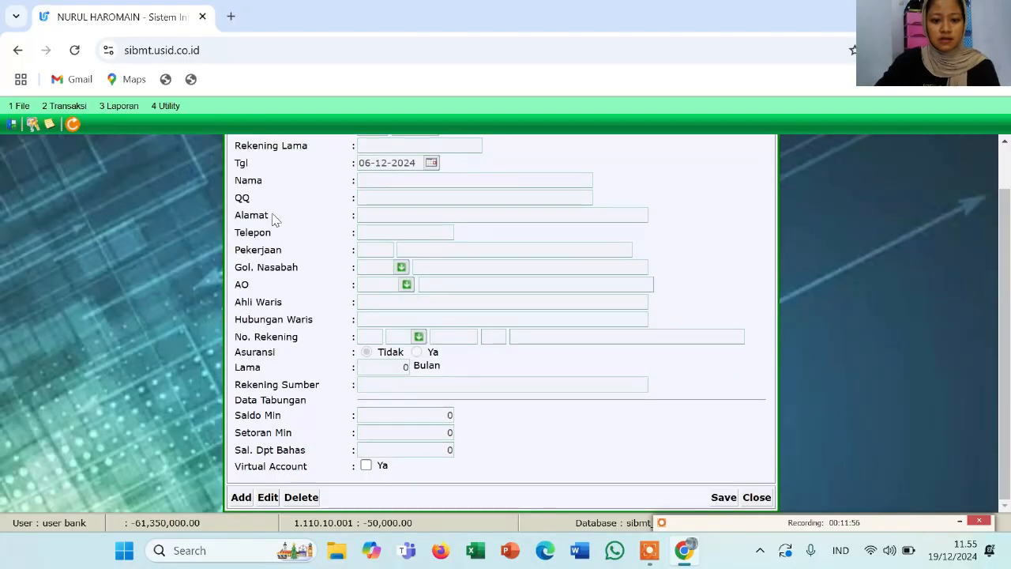
{"action": "left_click", "coordinate": [242, 497]}
{"action": "scroll", "coordinate": [342, 381], "scroll_direction": "up", "scroll_amount": 1}
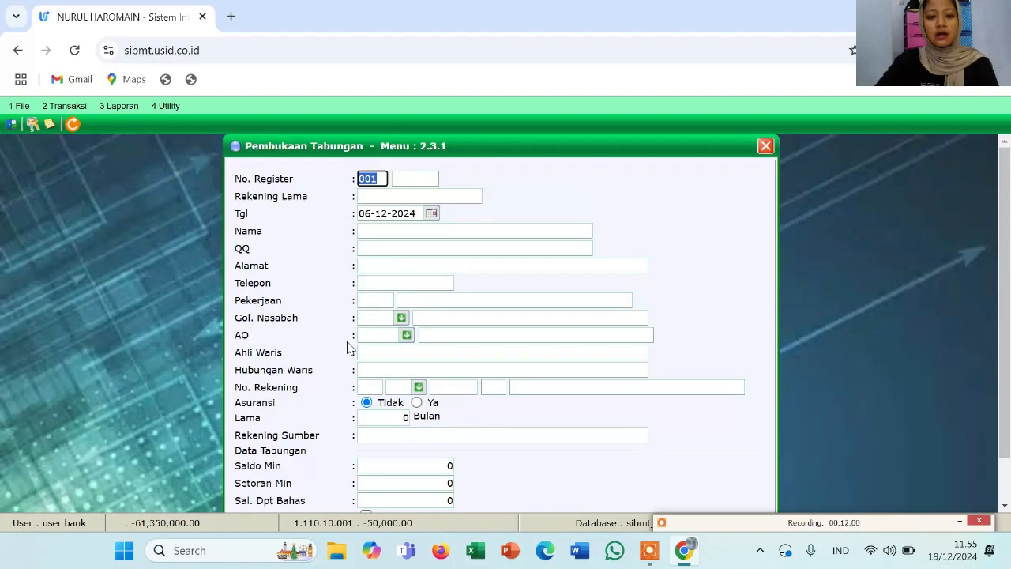
{"action": "left_click", "coordinate": [409, 181]}
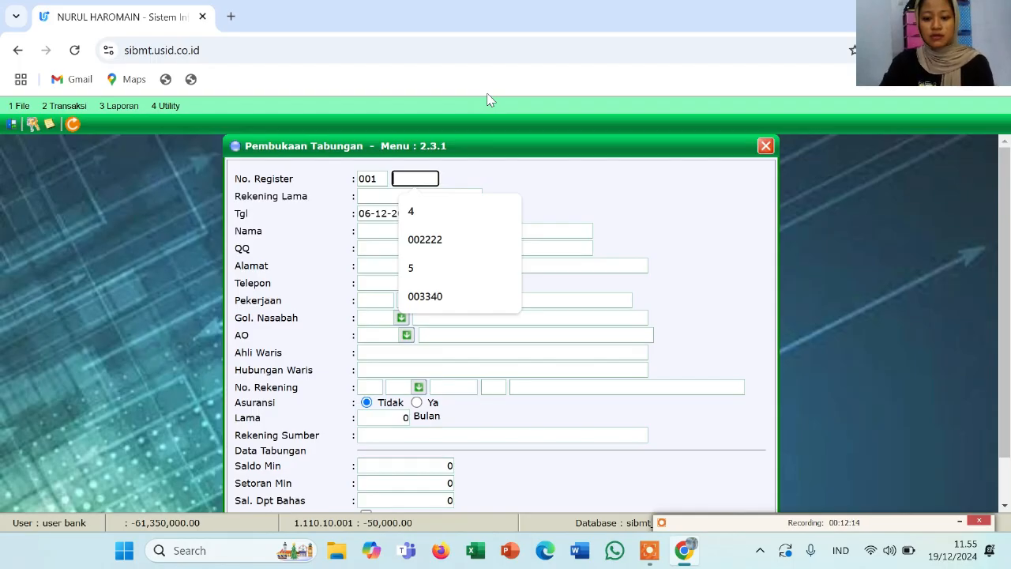
{"action": "type", "text": "0)33"}
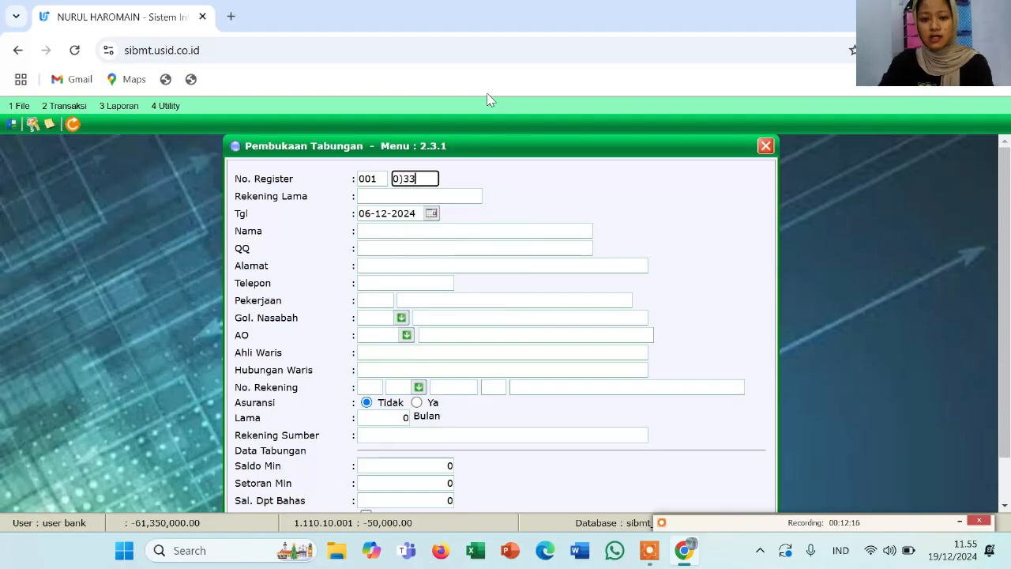
{"action": "key", "text": "BackSpace"}
{"action": "key", "text": "BackSpace"}
{"action": "key", "text": "BackSpace"}
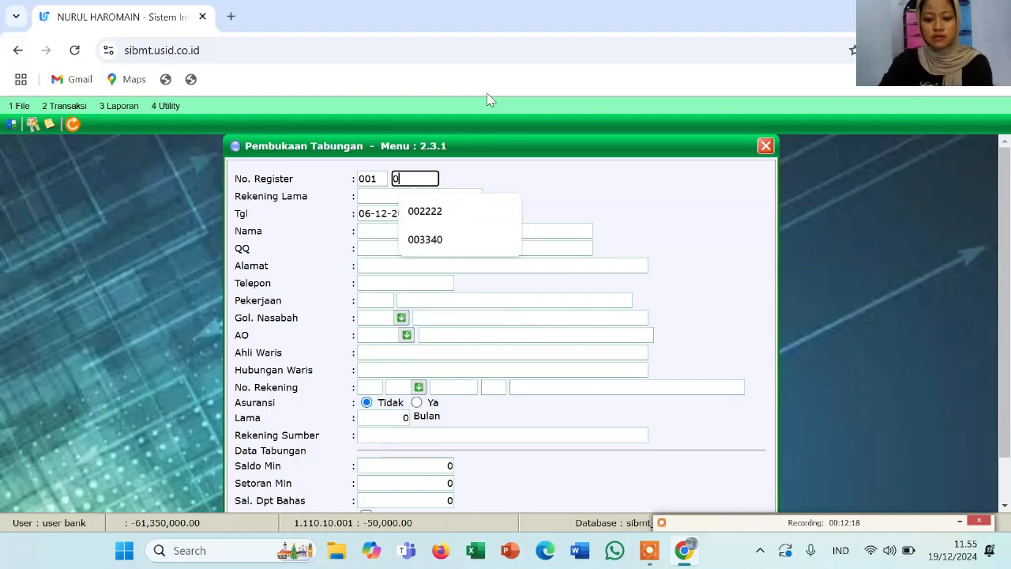
{"action": "type", "text": "033"}
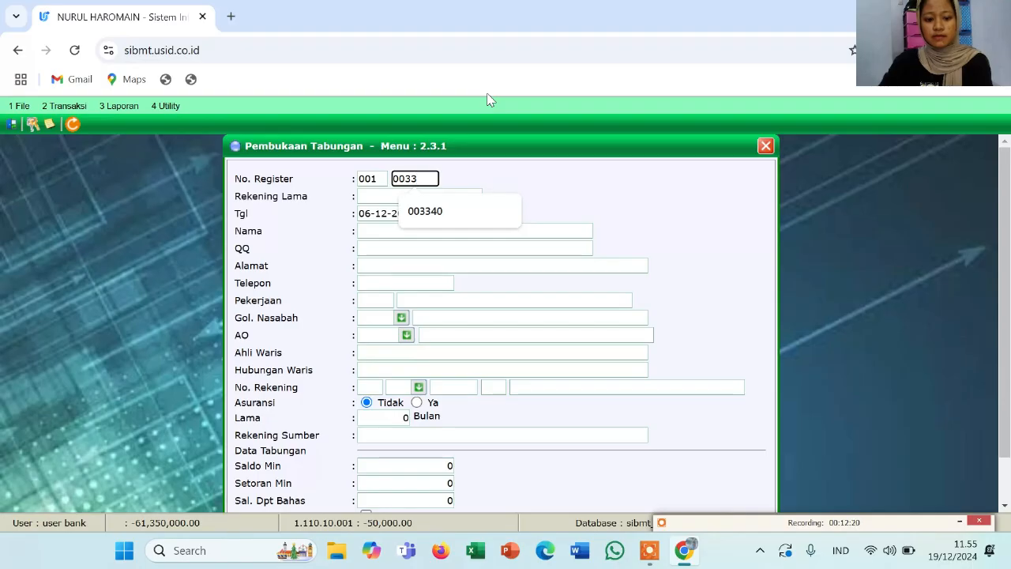
{"action": "type", "text": "44"}
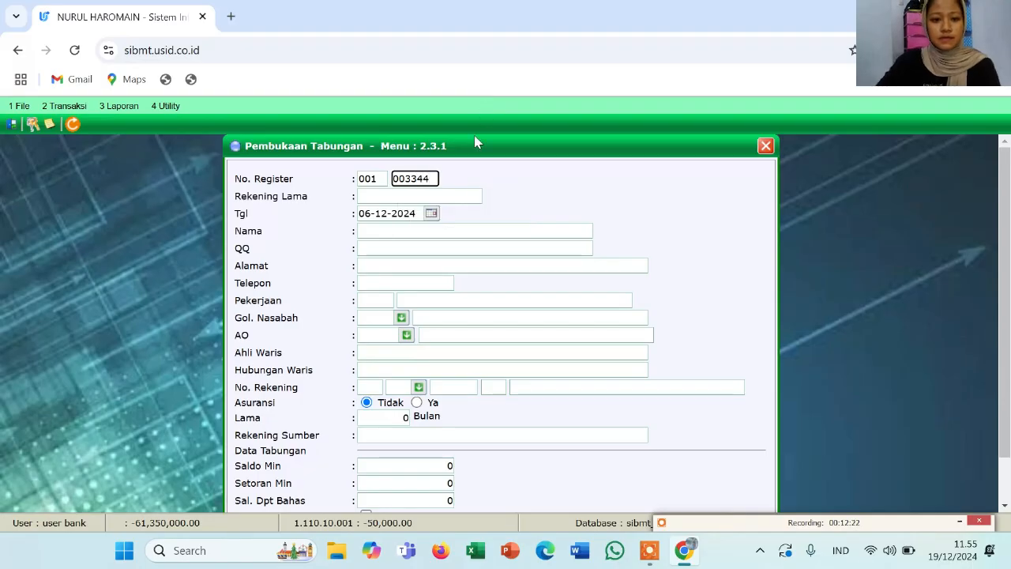
{"action": "key", "text": "Return"}
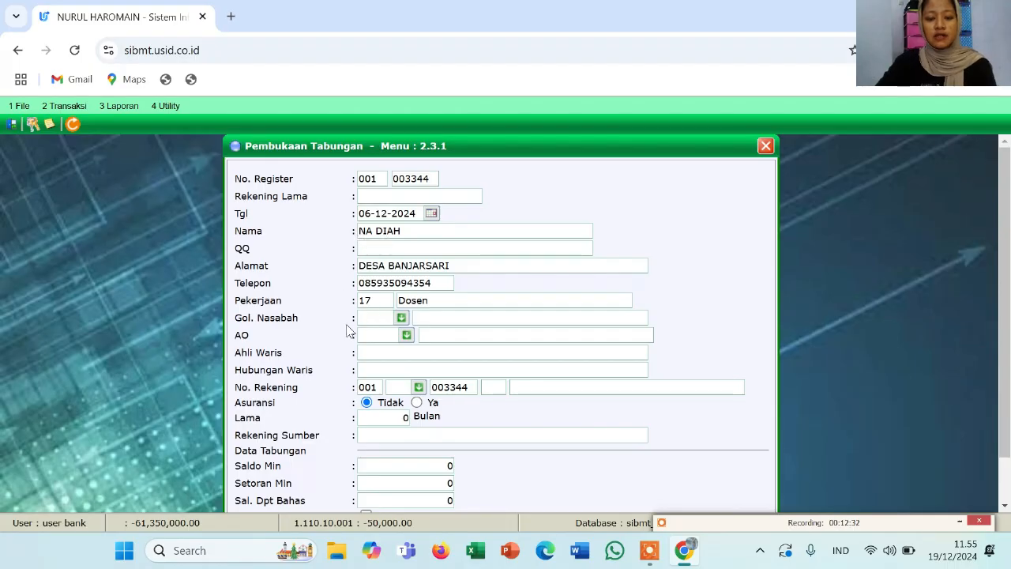
{"action": "scroll", "coordinate": [350, 332], "scroll_direction": "down", "scroll_amount": 1}
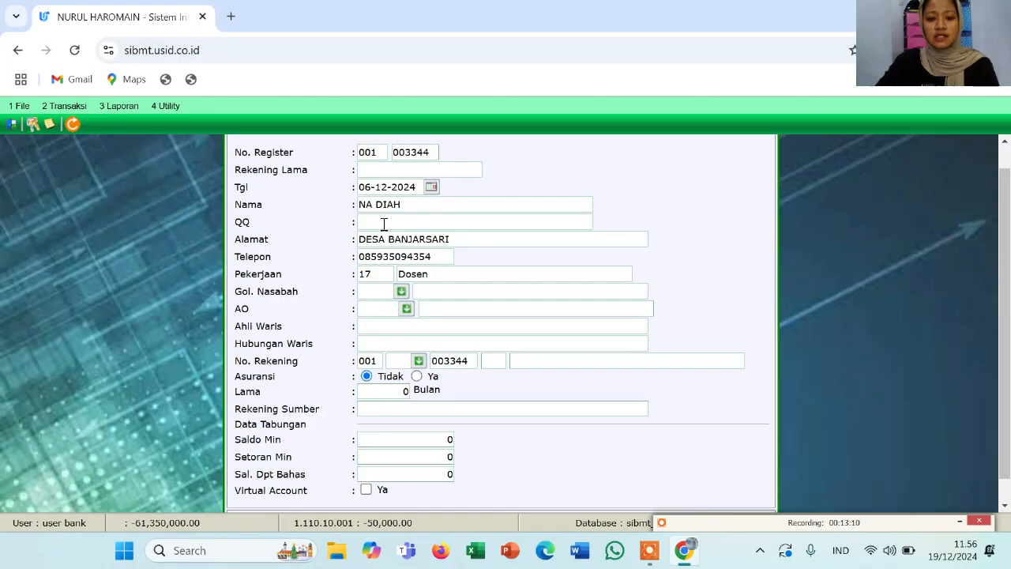
Set customer group 874 Pihak Tidak Terkait and bring up the account officer list
{"action": "left_click", "coordinate": [384, 222]}
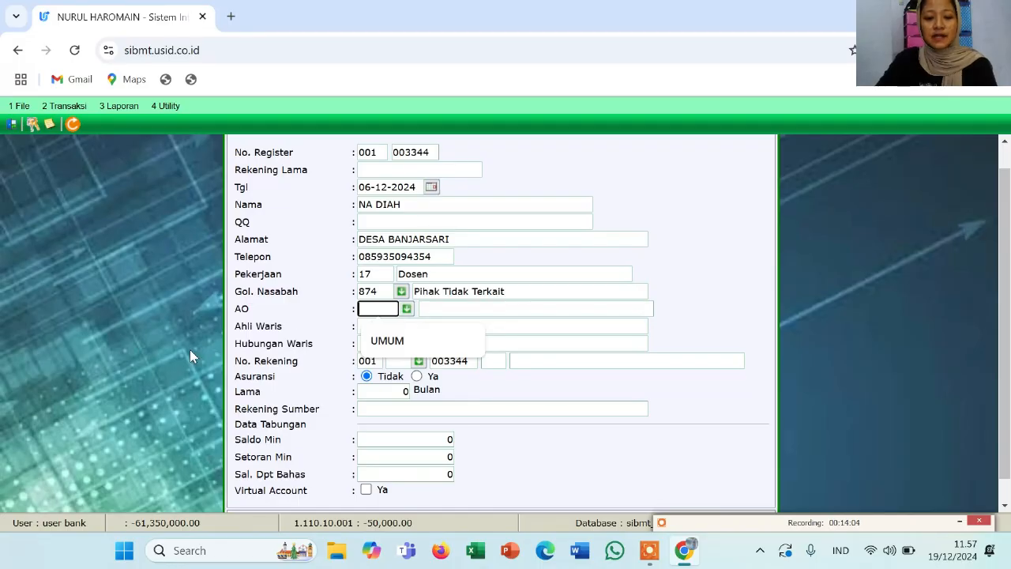
{"action": "left_click", "coordinate": [189, 350]}
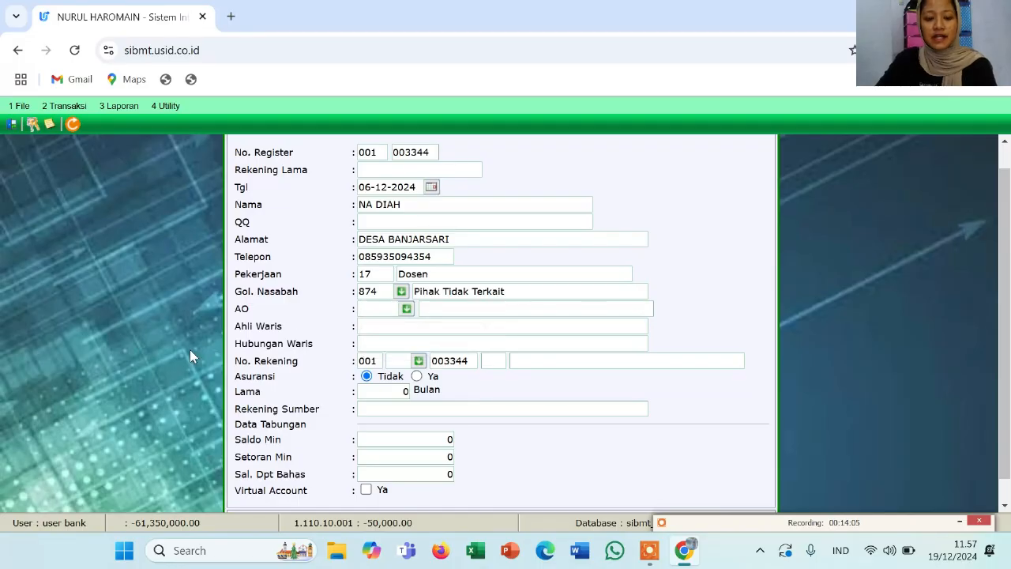
{"action": "left_click", "coordinate": [367, 308]}
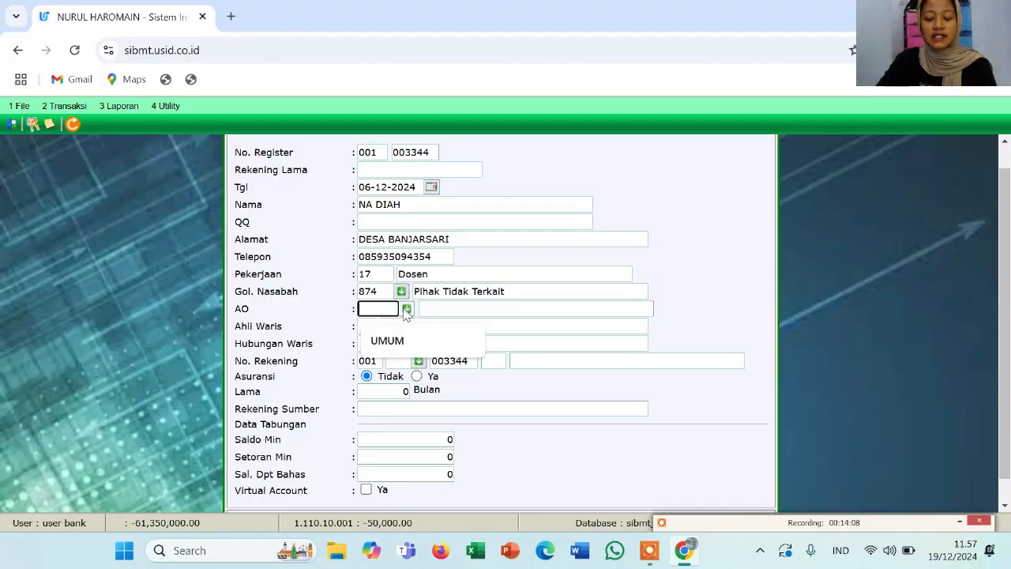
{"action": "left_click", "coordinate": [405, 309]}
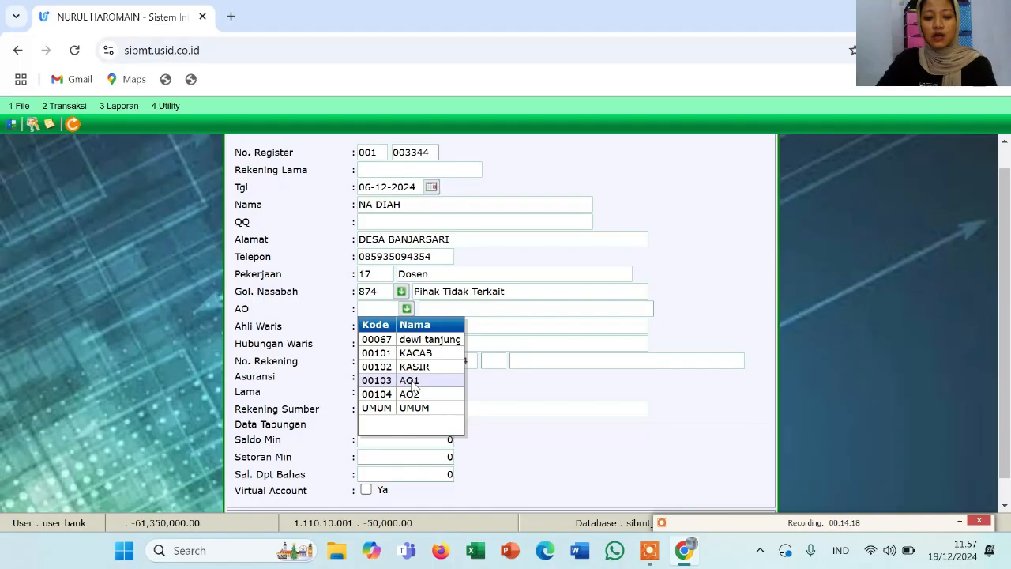
Choose account officer 00103 AO1 and set both heir and heir relationship to ANAK
{"action": "left_click", "coordinate": [414, 382]}
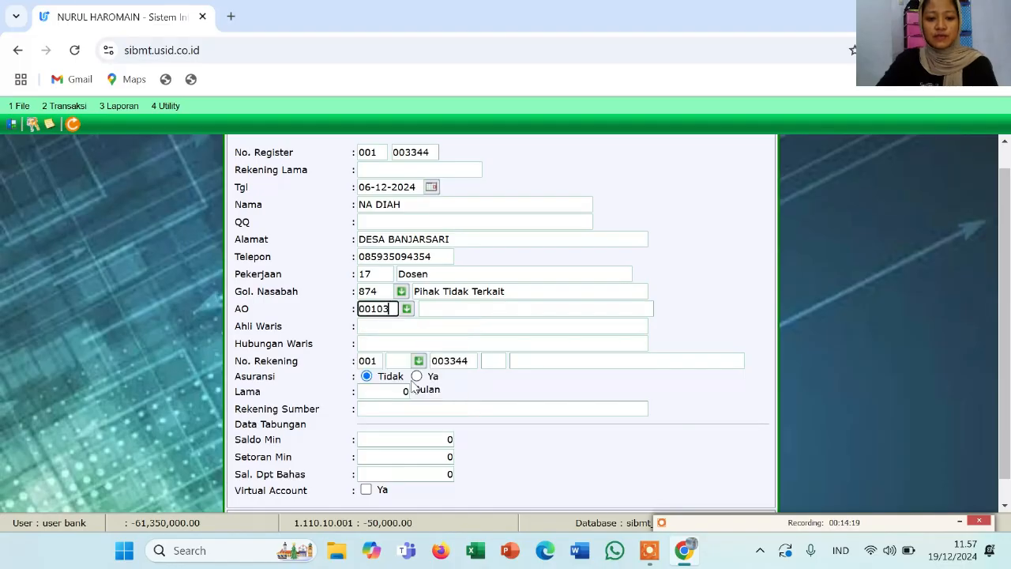
{"action": "left_click", "coordinate": [379, 331]}
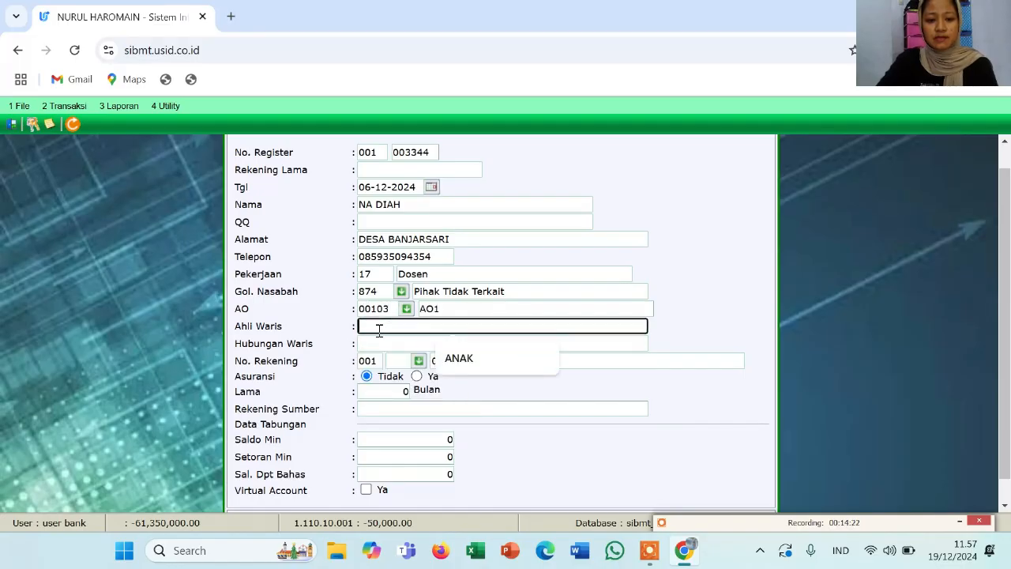
{"action": "left_click", "coordinate": [456, 359]}
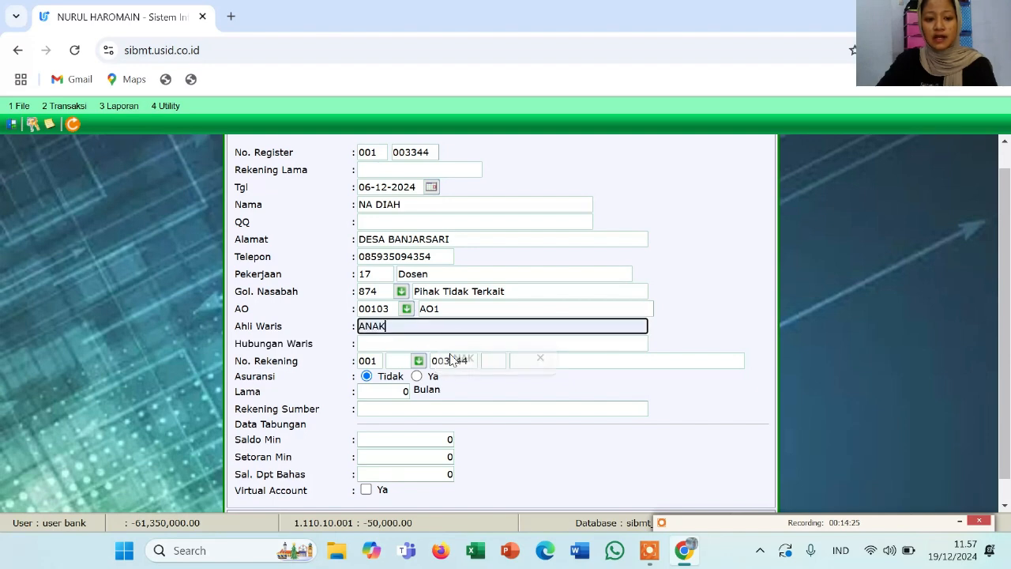
{"action": "left_click", "coordinate": [404, 342]}
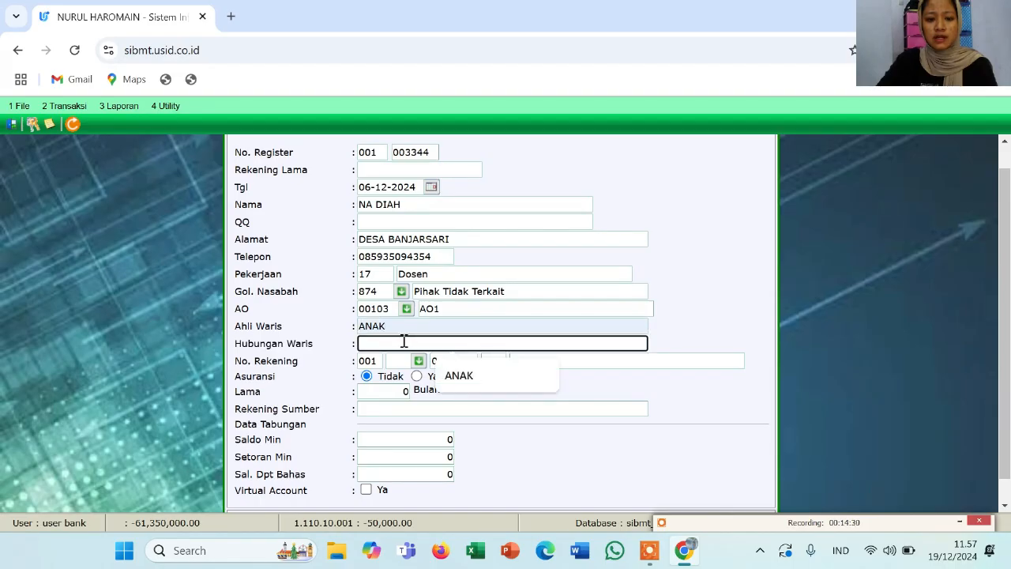
{"action": "left_click", "coordinate": [448, 377]}
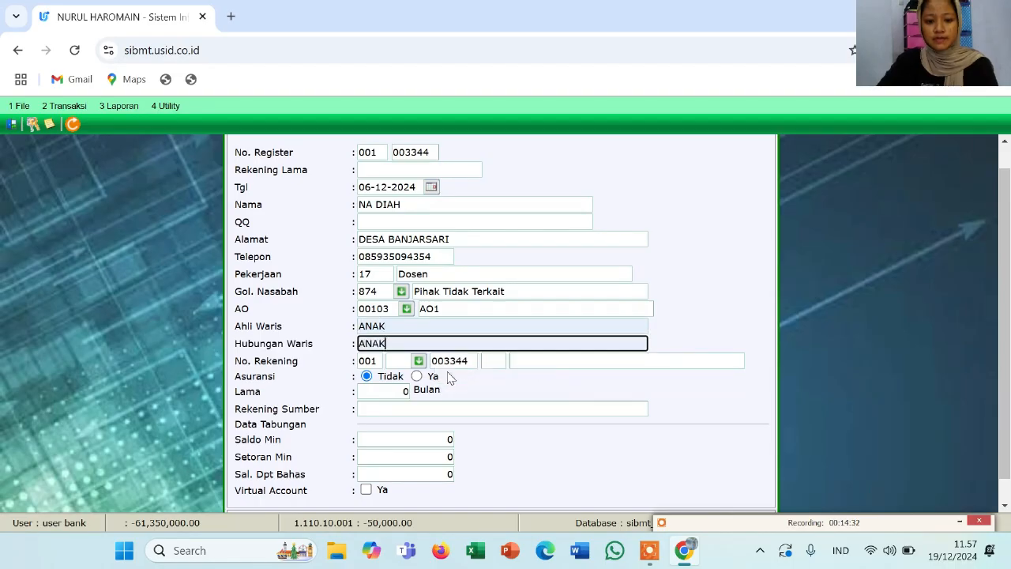
{"action": "scroll", "coordinate": [393, 386], "scroll_direction": "down", "scroll_amount": 1}
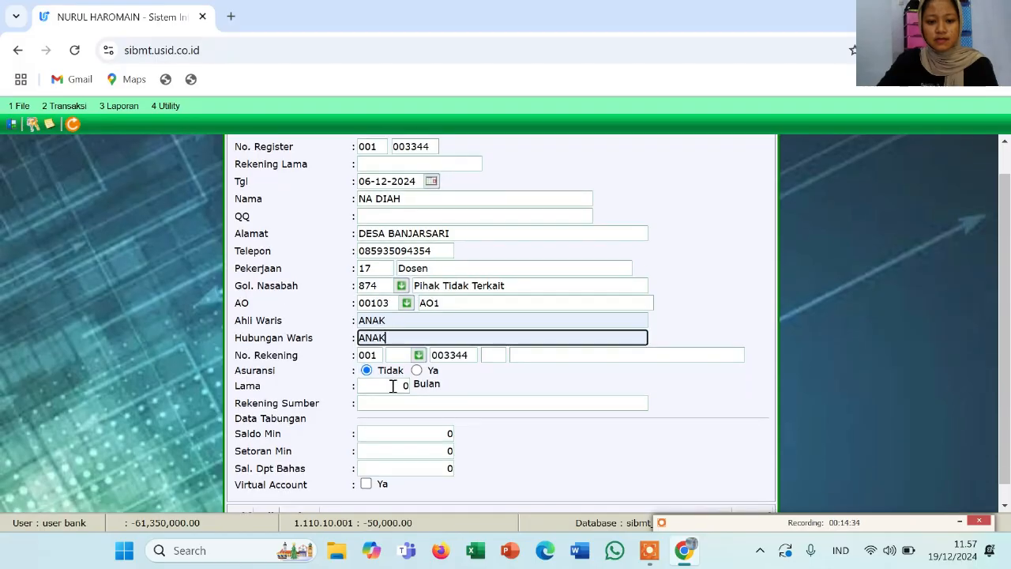
{"action": "scroll", "coordinate": [393, 386], "scroll_direction": "down", "scroll_amount": 1}
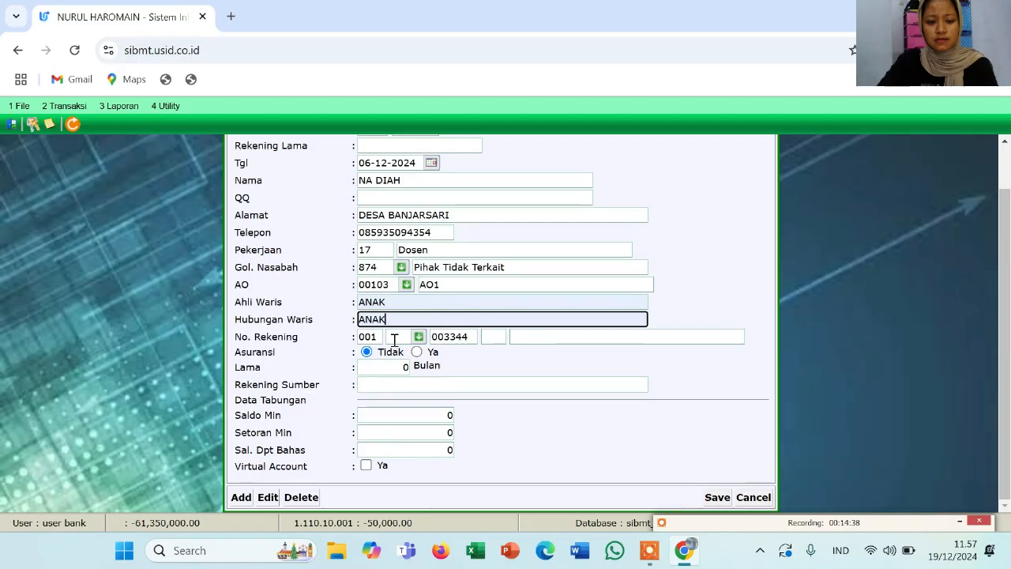
{"action": "scroll", "coordinate": [394, 339], "scroll_direction": "up", "scroll_amount": 2}
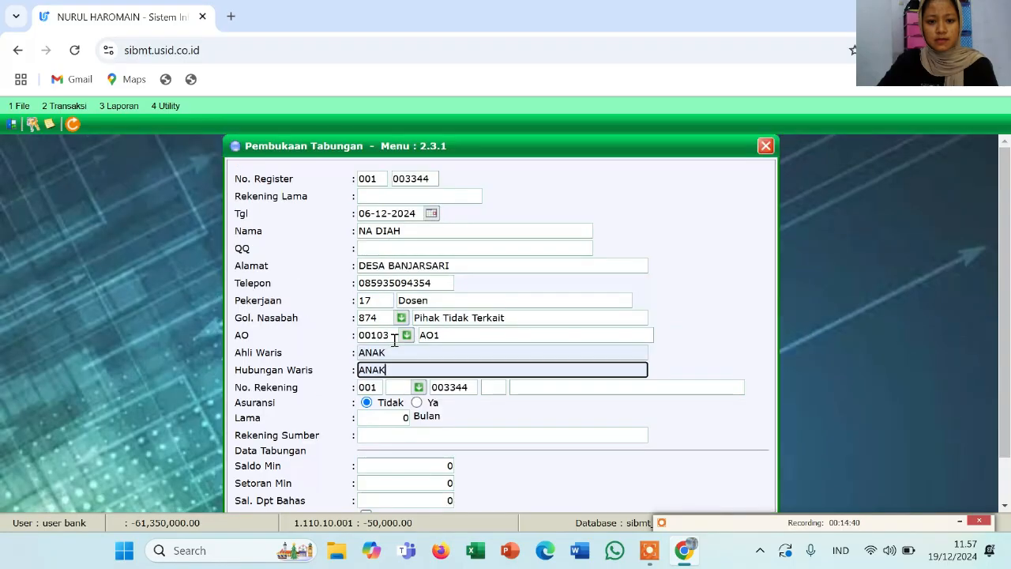
{"action": "scroll", "coordinate": [394, 340], "scroll_direction": "down", "scroll_amount": 2}
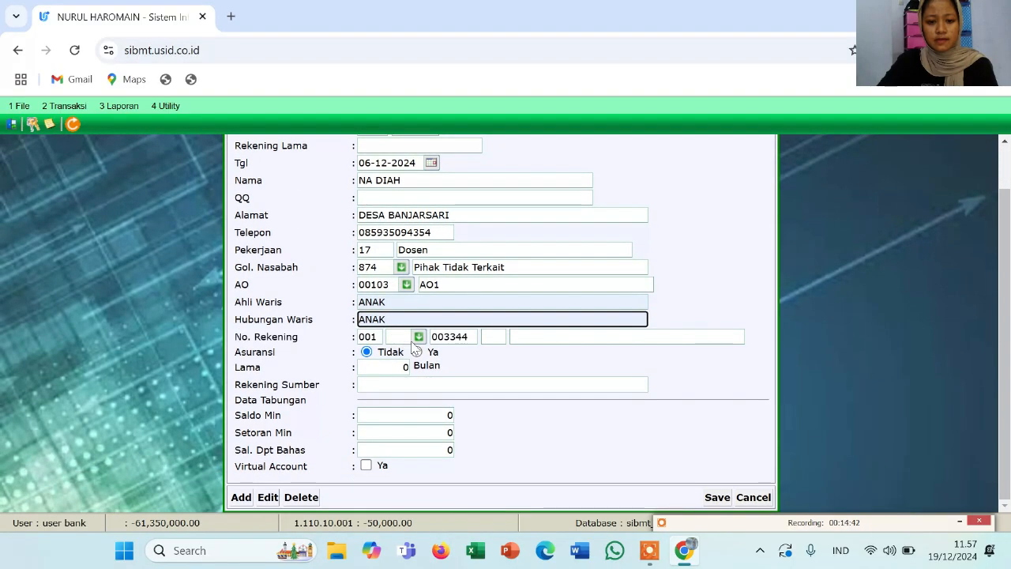
Choose savings product 11 SIMPANAN SYARIAH, which fills minimum balance 10000
{"action": "left_click", "coordinate": [419, 338]}
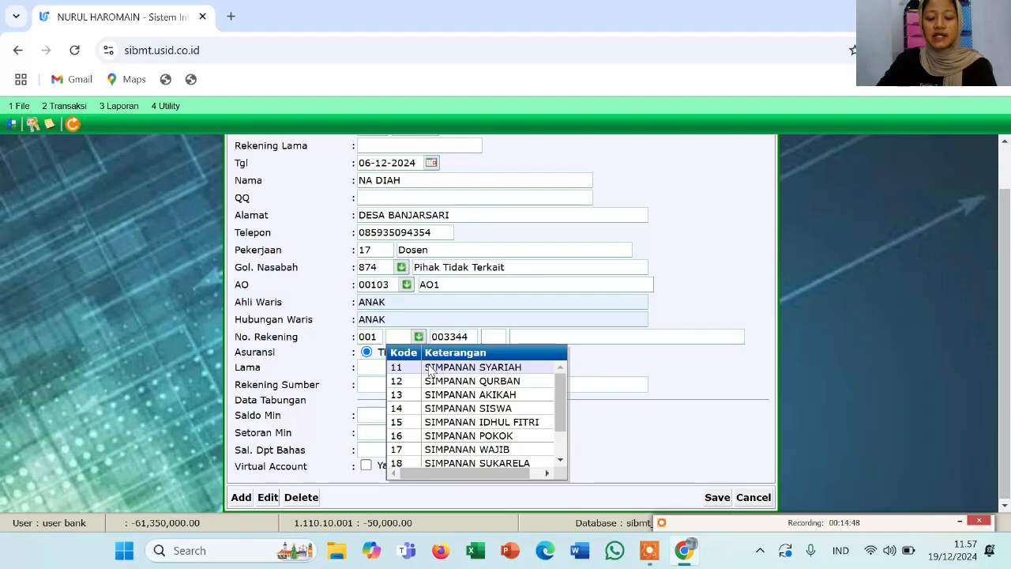
{"action": "left_click", "coordinate": [431, 372]}
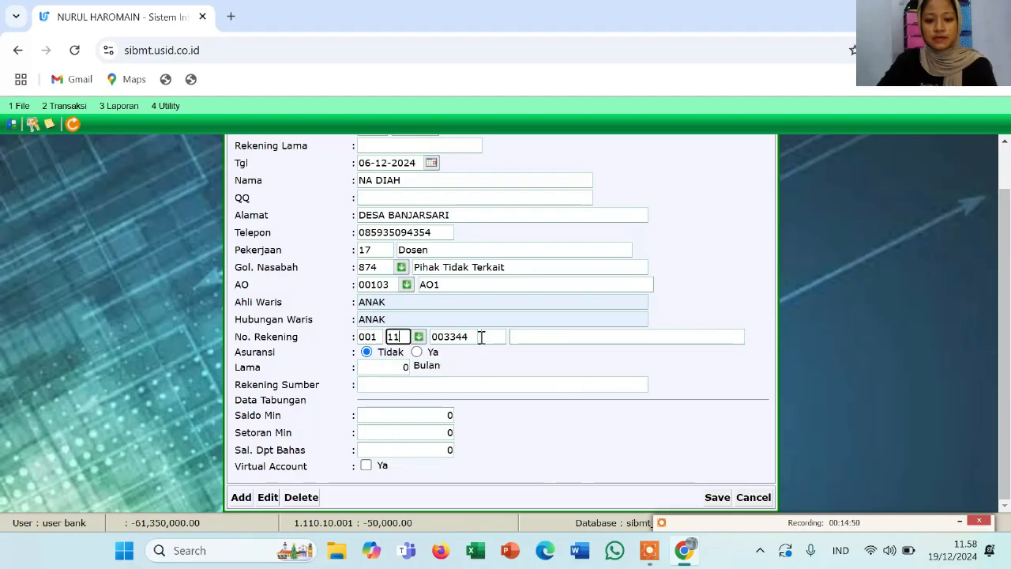
{"action": "key", "text": "Tab"}
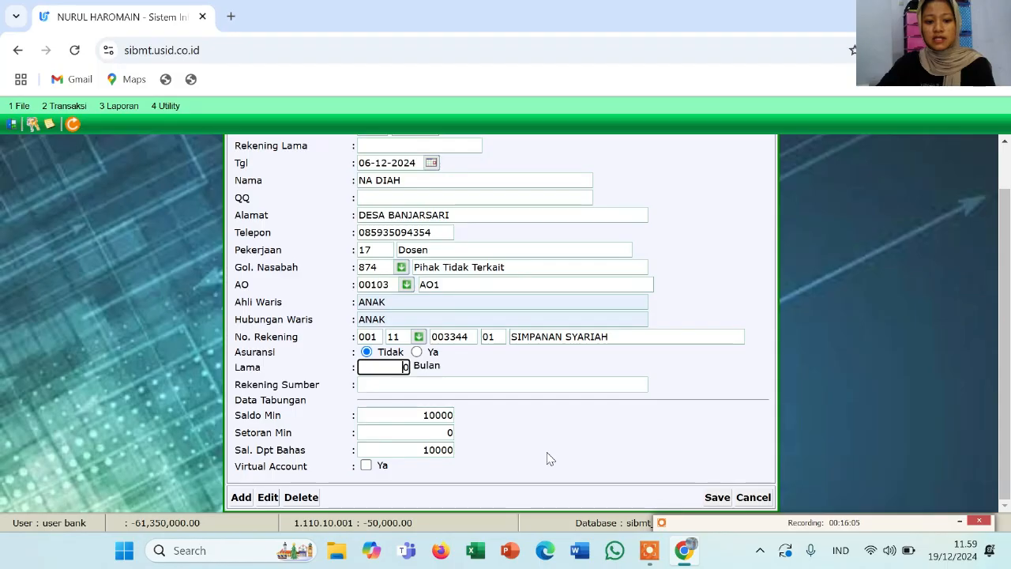
Save the SIMPANAN SYARIAH account, accepting Data Disimpan and the printer paper prompt
{"action": "left_click", "coordinate": [713, 499]}
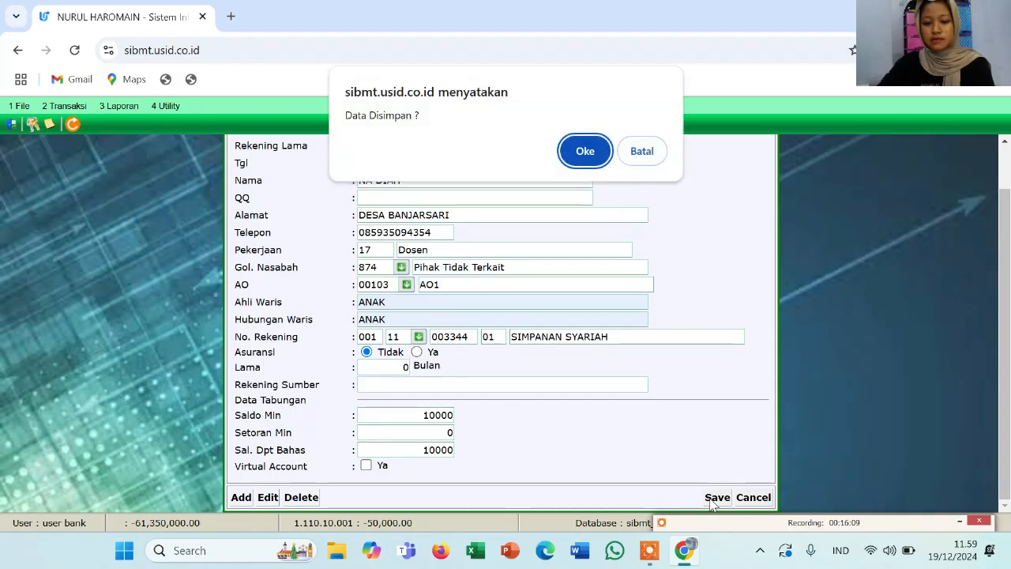
{"action": "left_click", "coordinate": [586, 154]}
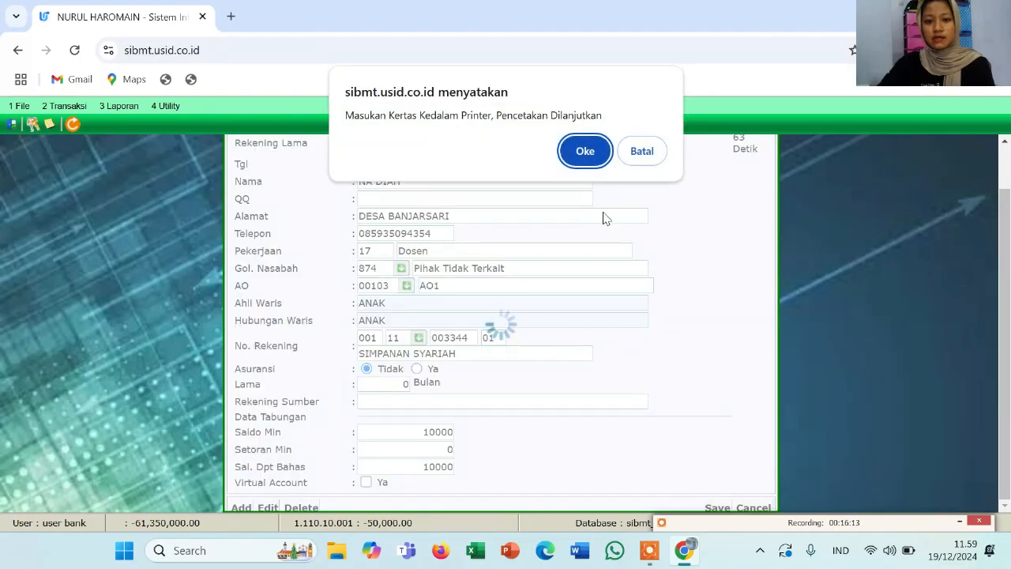
{"action": "left_click", "coordinate": [584, 155]}
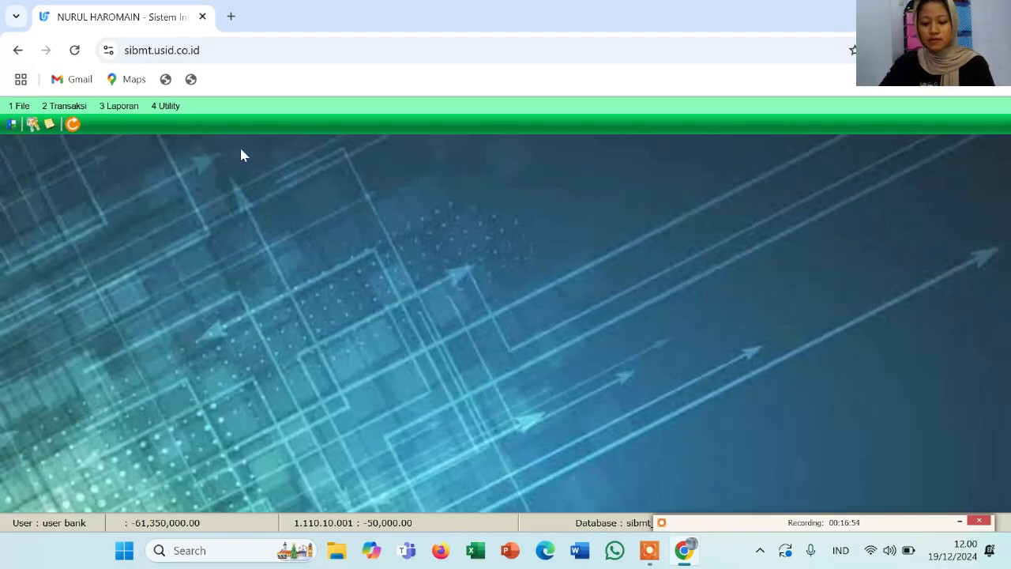
Open the 2.1 Teller form and load the customer's SIMPANAN SYARIAH (code 11) account
{"action": "left_click", "coordinate": [78, 111]}
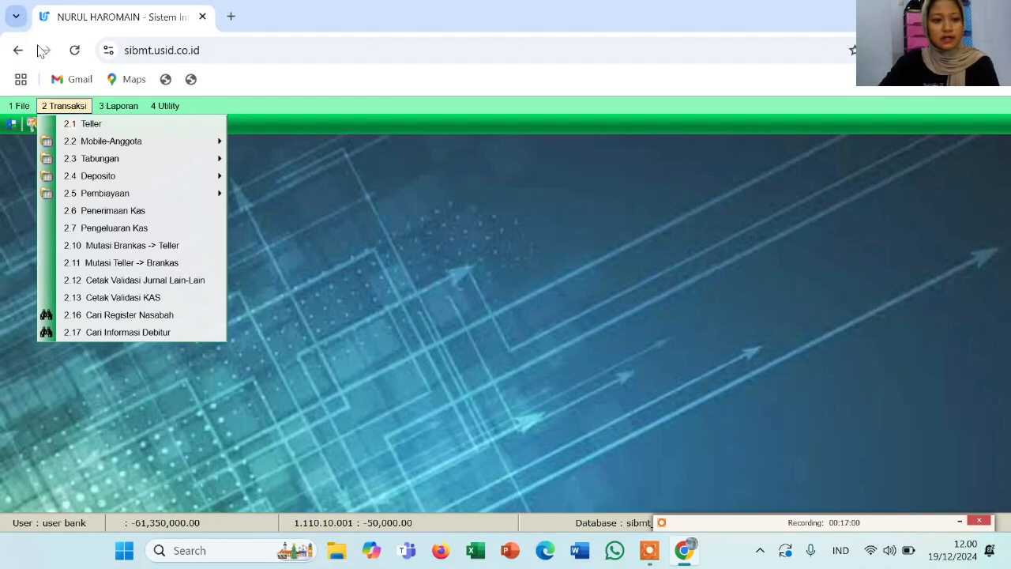
{"action": "left_click", "coordinate": [80, 125]}
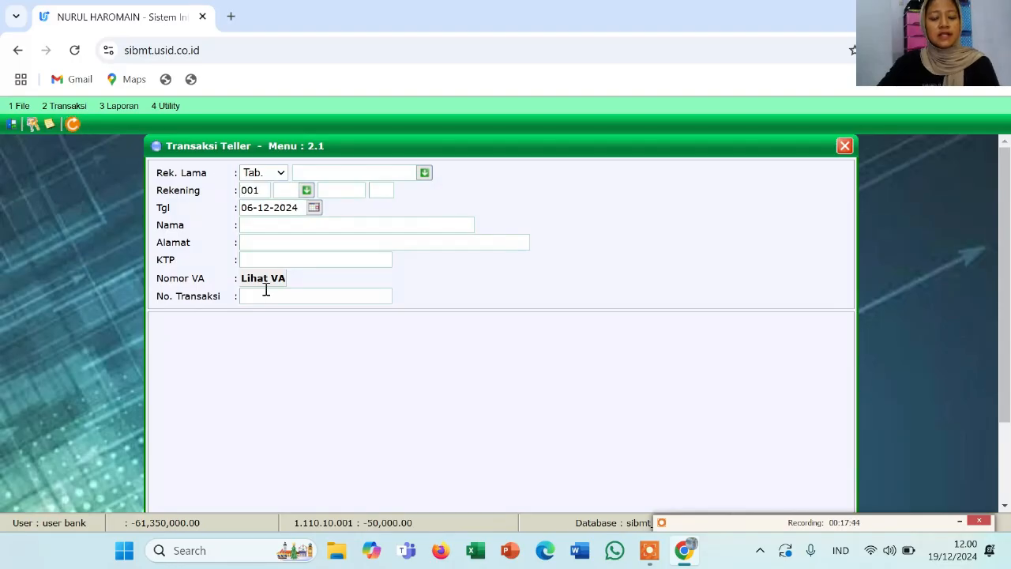
{"action": "left_click", "coordinate": [307, 192]}
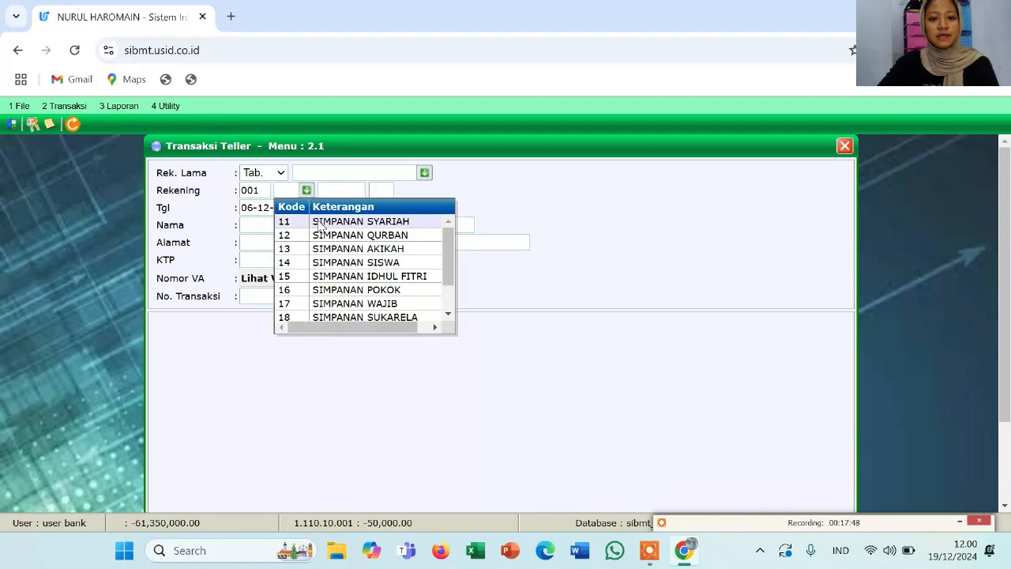
{"action": "left_click", "coordinate": [319, 221]}
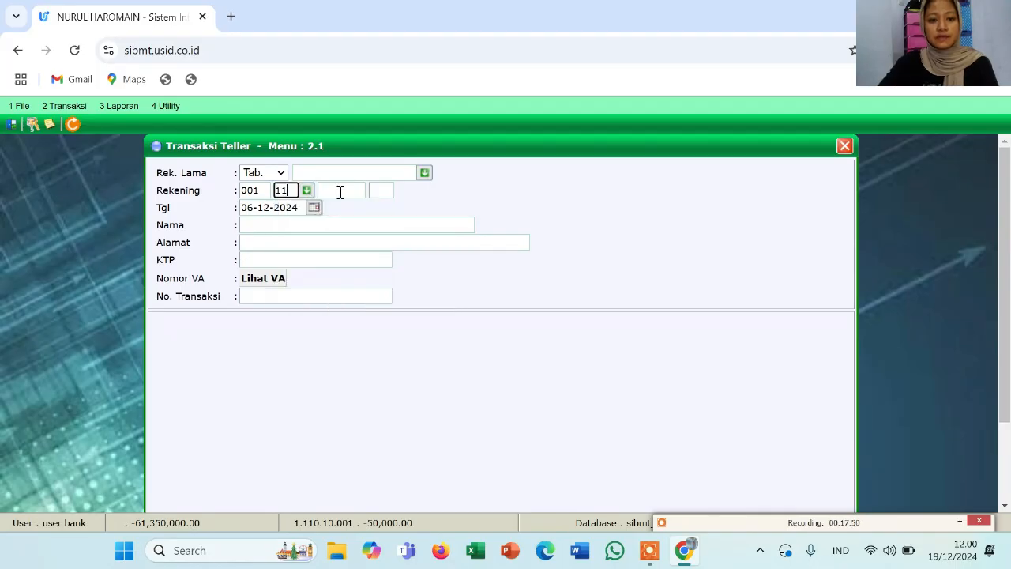
{"action": "left_click", "coordinate": [342, 190]}
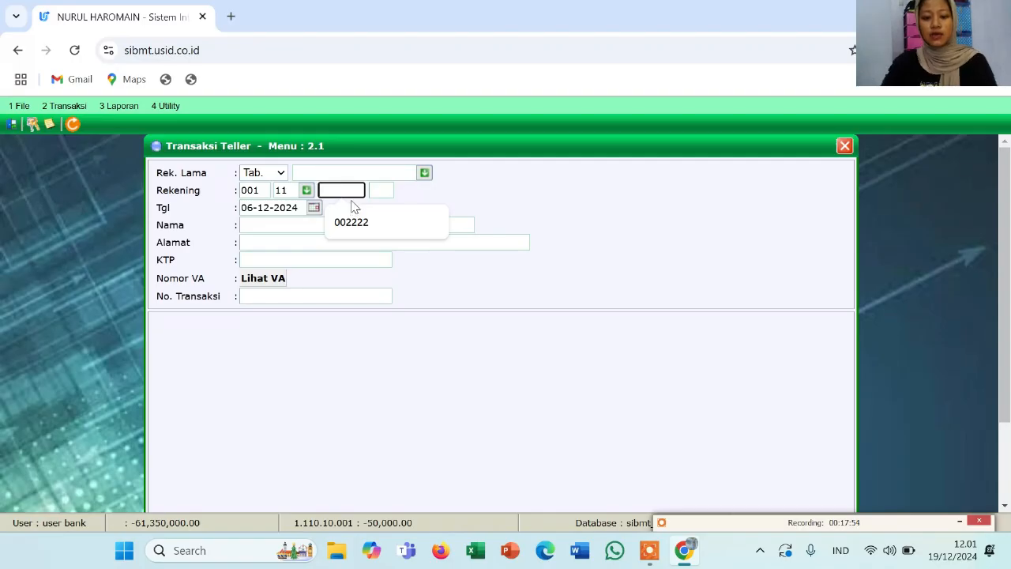
{"action": "type", "text": "003344"}
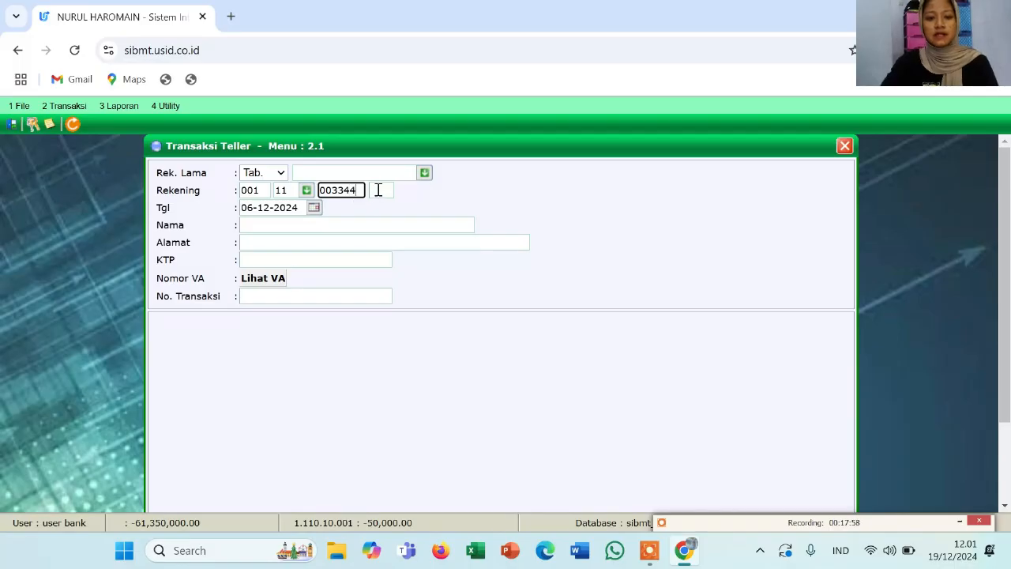
{"action": "left_click", "coordinate": [378, 190]}
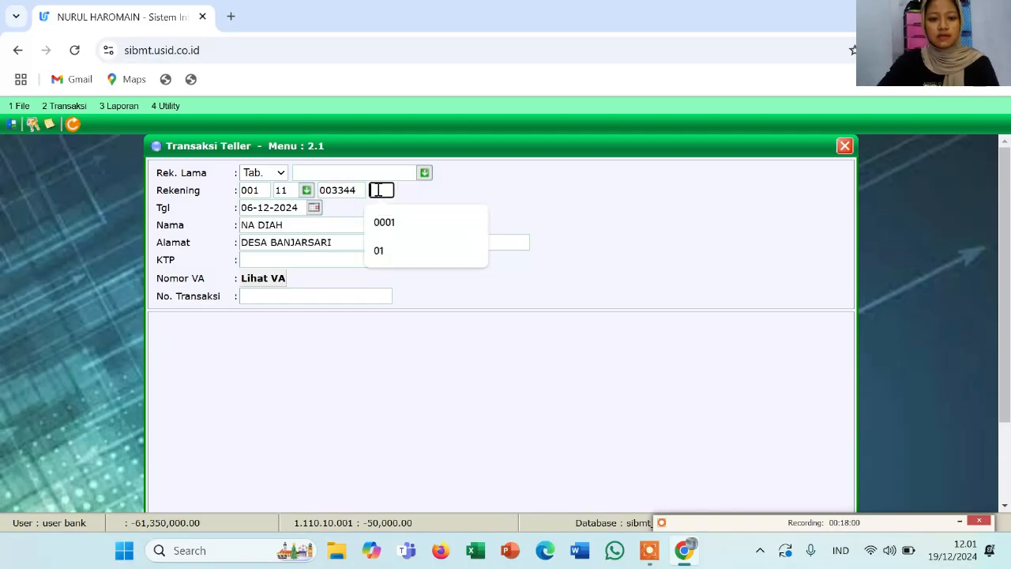
{"action": "type", "text": "01"}
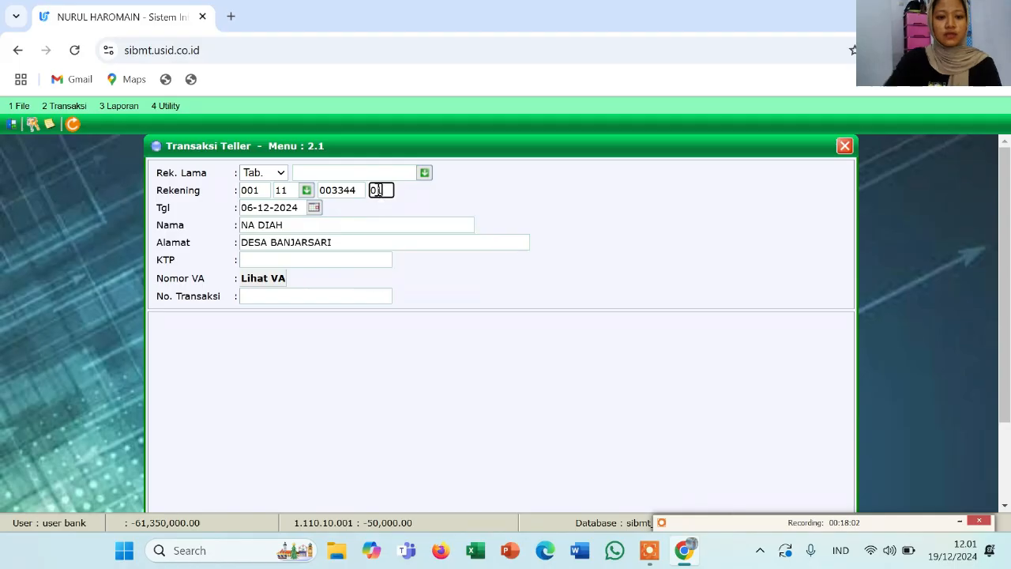
{"action": "key", "text": "Return"}
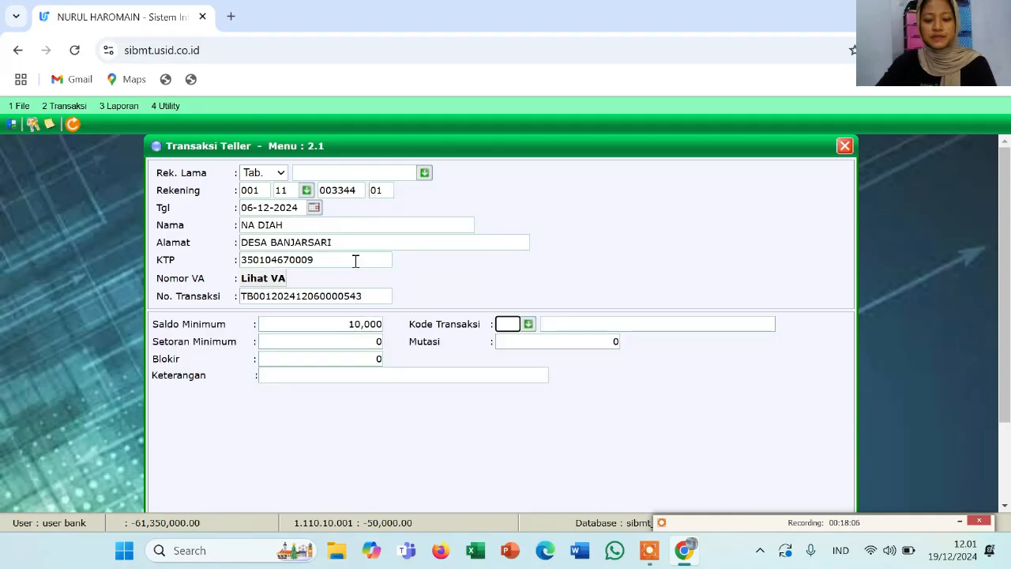
Choose transaction code 01 Setoran Tunai, fill the remarks and enter 50000000 as Mutasi
{"action": "left_click", "coordinate": [529, 325]}
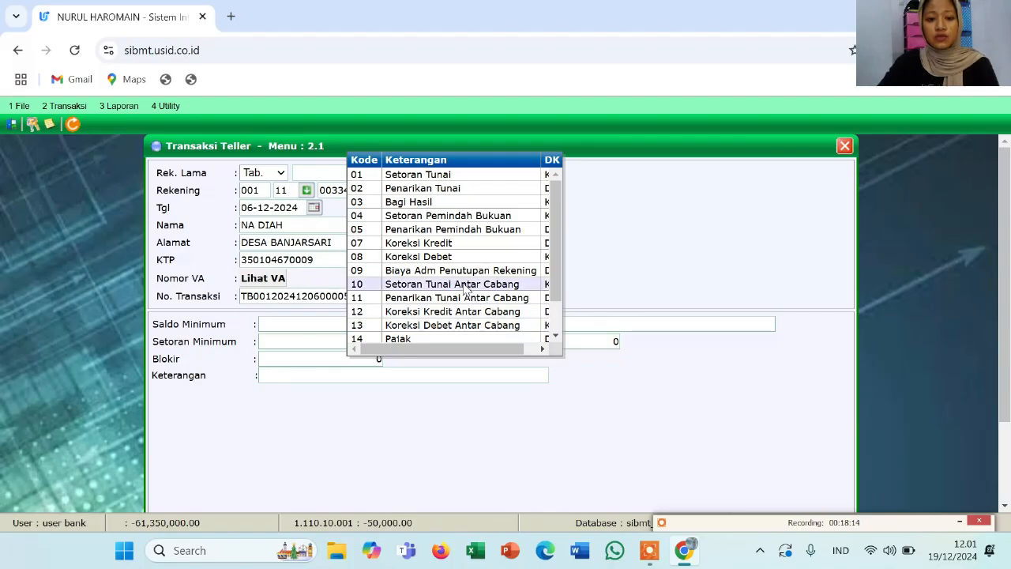
{"action": "left_click", "coordinate": [457, 176]}
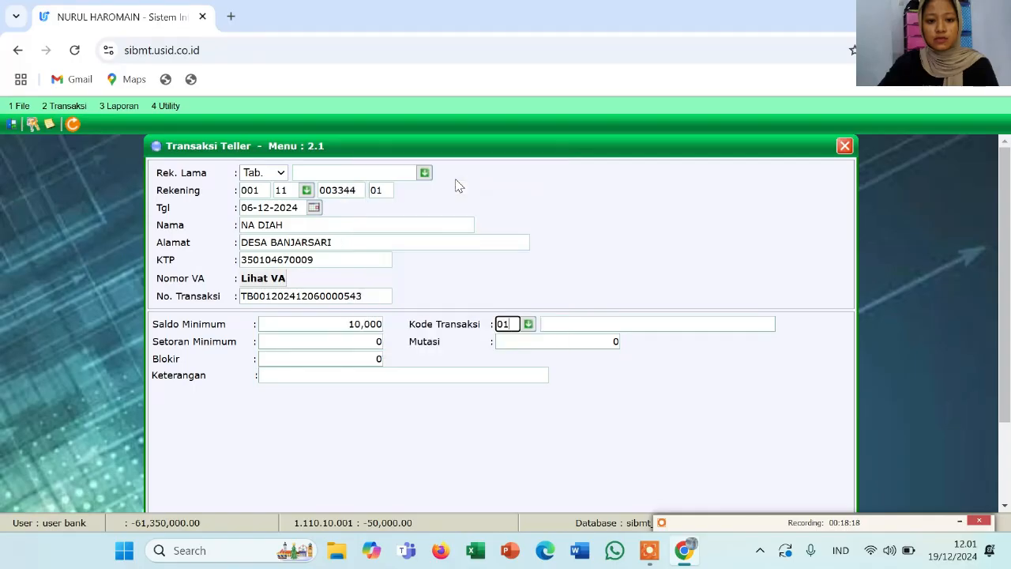
{"action": "left_click", "coordinate": [568, 324]}
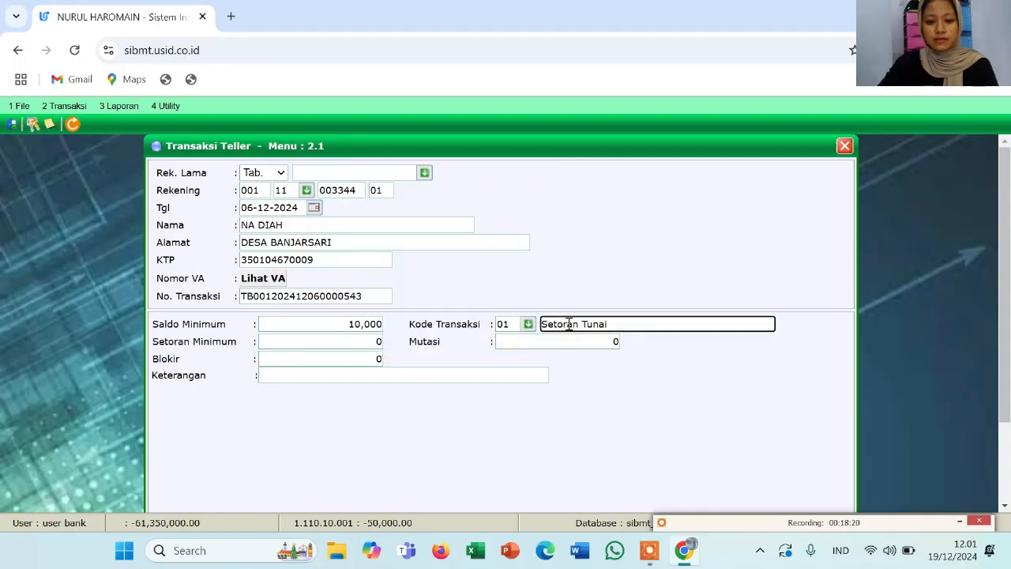
{"action": "left_click", "coordinate": [557, 342]}
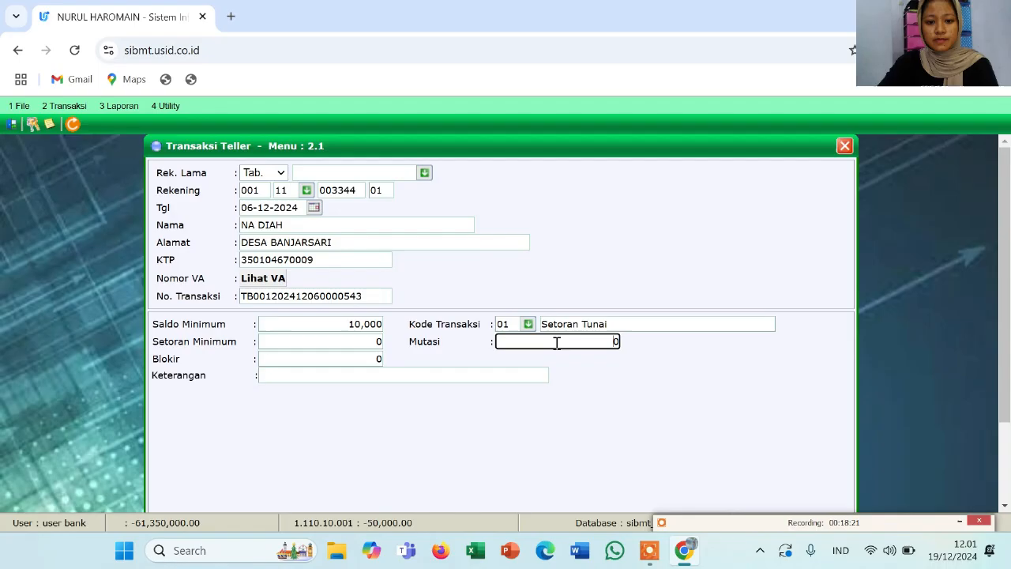
{"action": "left_click", "coordinate": [489, 375]}
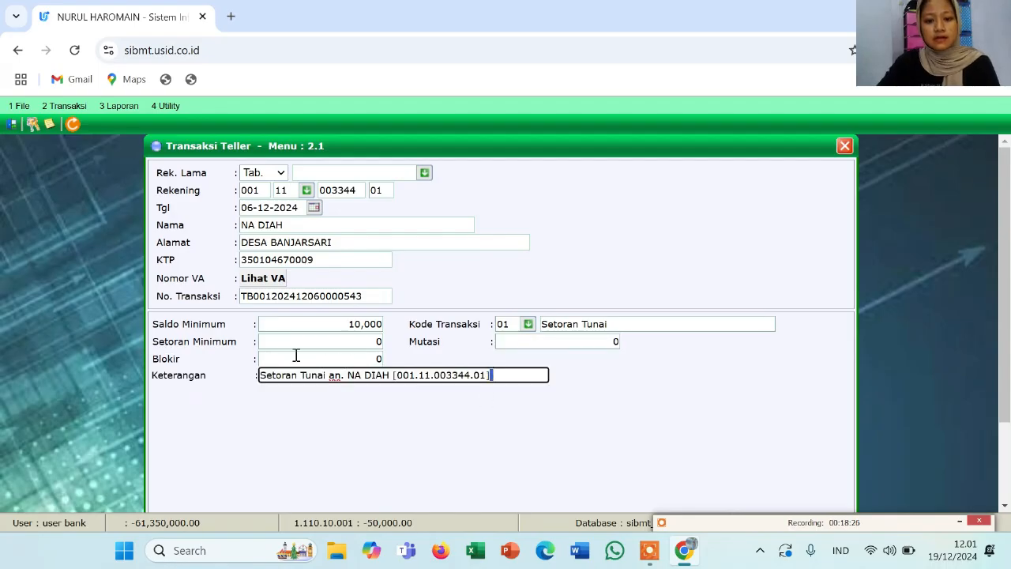
{"action": "left_click", "coordinate": [532, 346]}
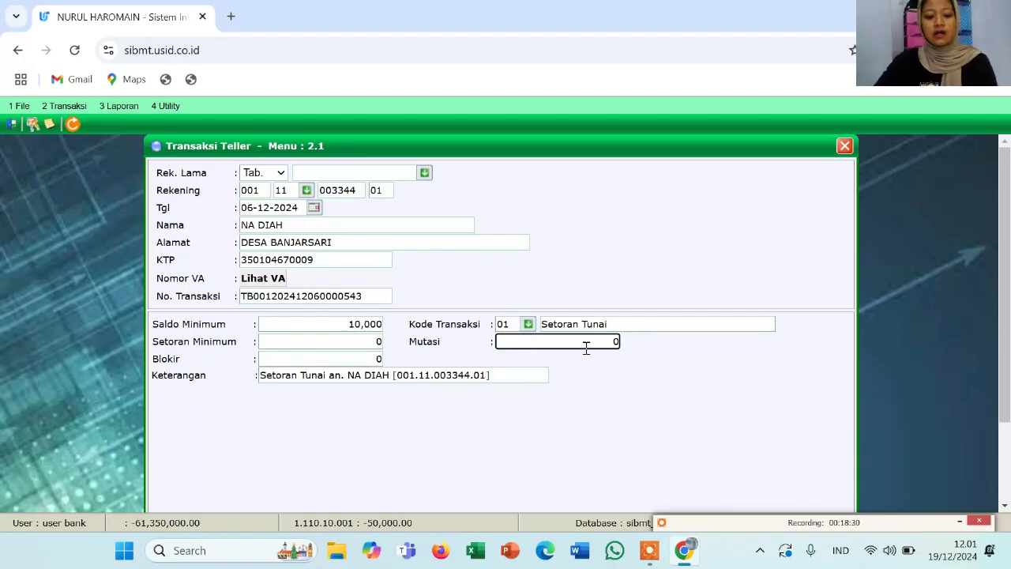
{"action": "type", "text": "50"}
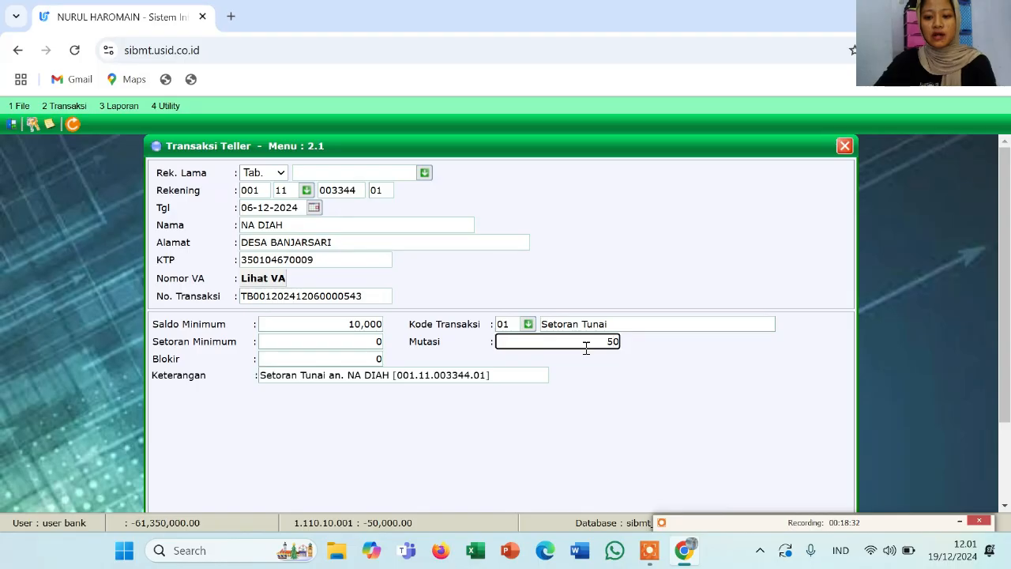
{"action": "type", "text": "0"}
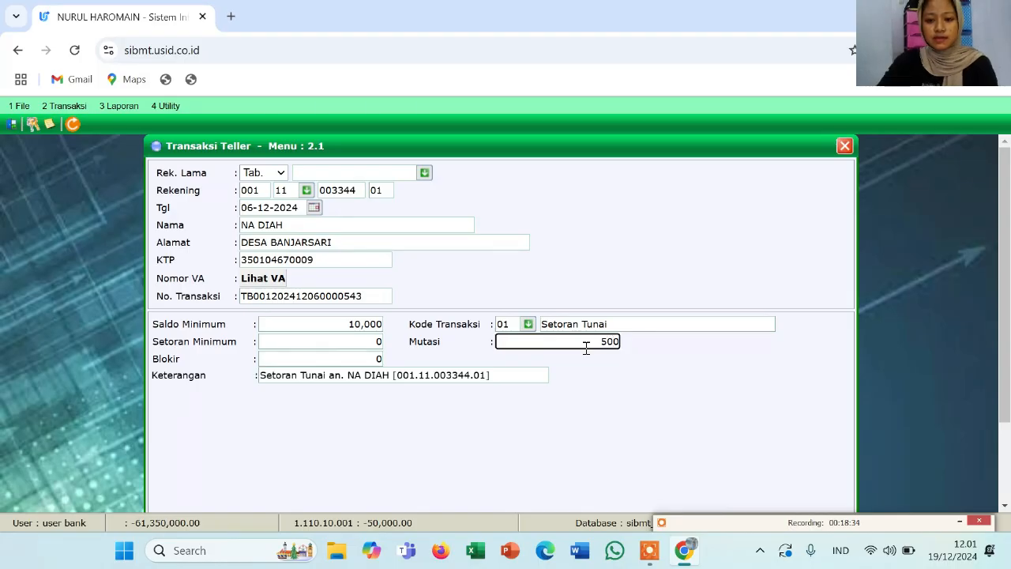
{"action": "type", "text": "000"}
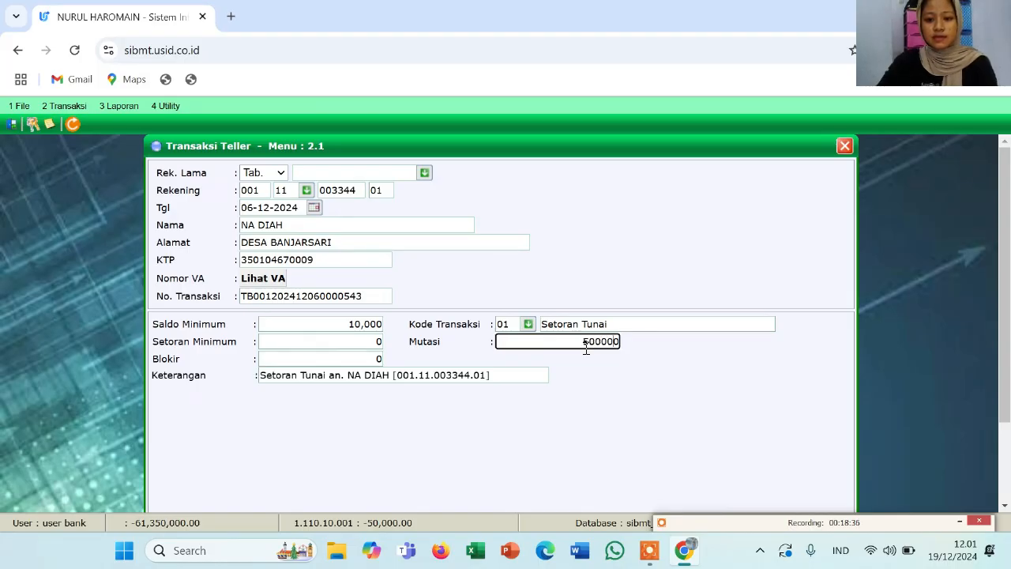
{"action": "type", "text": "00"}
{"action": "scroll", "coordinate": [508, 401], "scroll_direction": "down", "scroll_amount": 1}
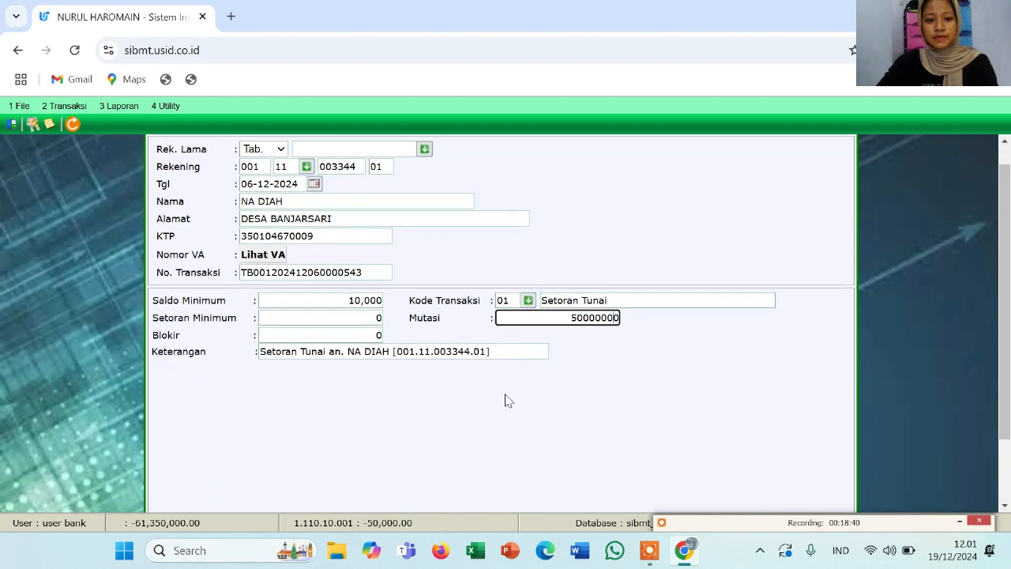
{"action": "scroll", "coordinate": [507, 400], "scroll_direction": "down", "scroll_amount": 1}
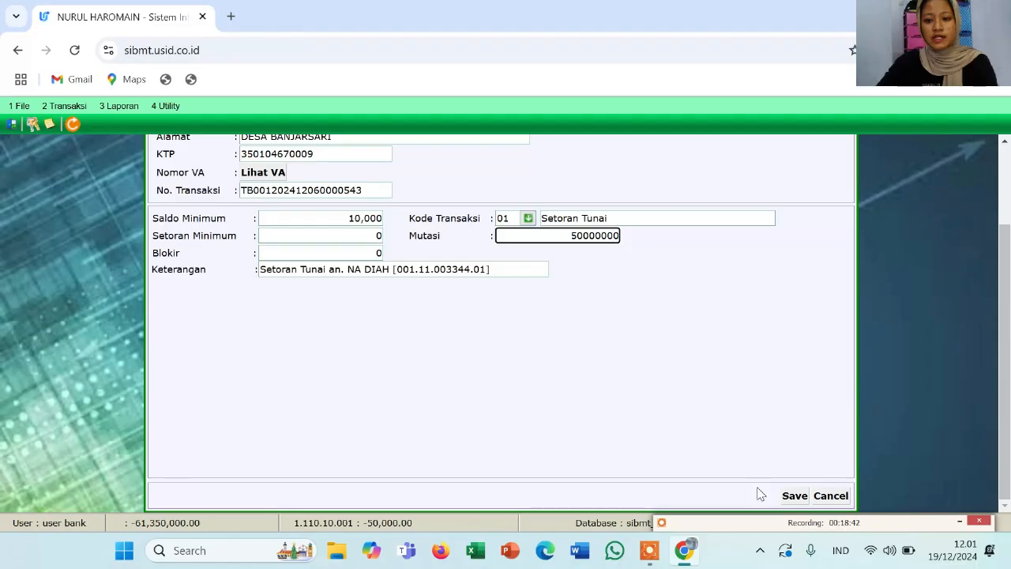
Save the 50,000,000 deposit, accepting Data Disimpan, the admin fee and validation printing
{"action": "left_click", "coordinate": [794, 496]}
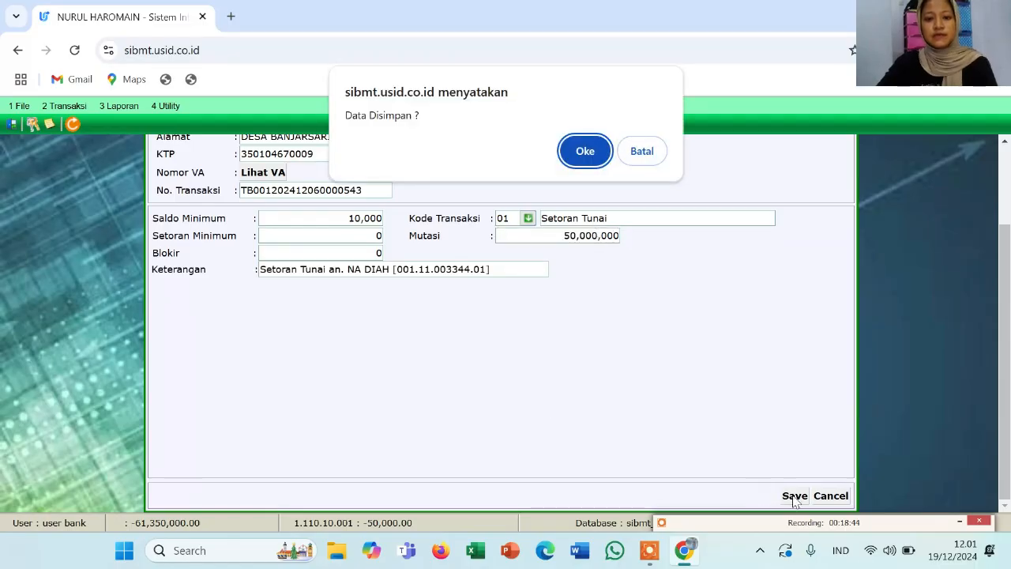
{"action": "left_click", "coordinate": [581, 150]}
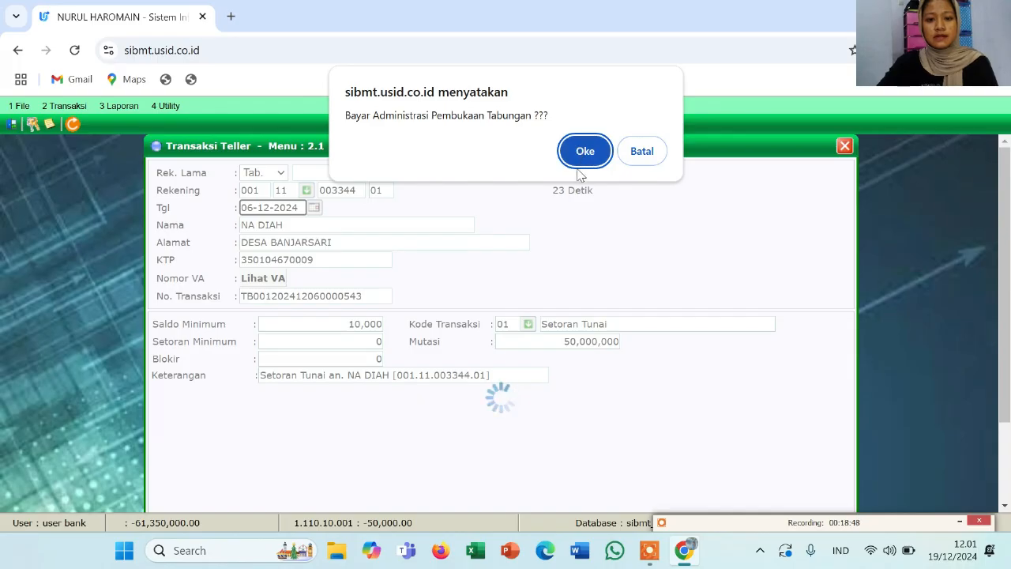
{"action": "left_click", "coordinate": [582, 157]}
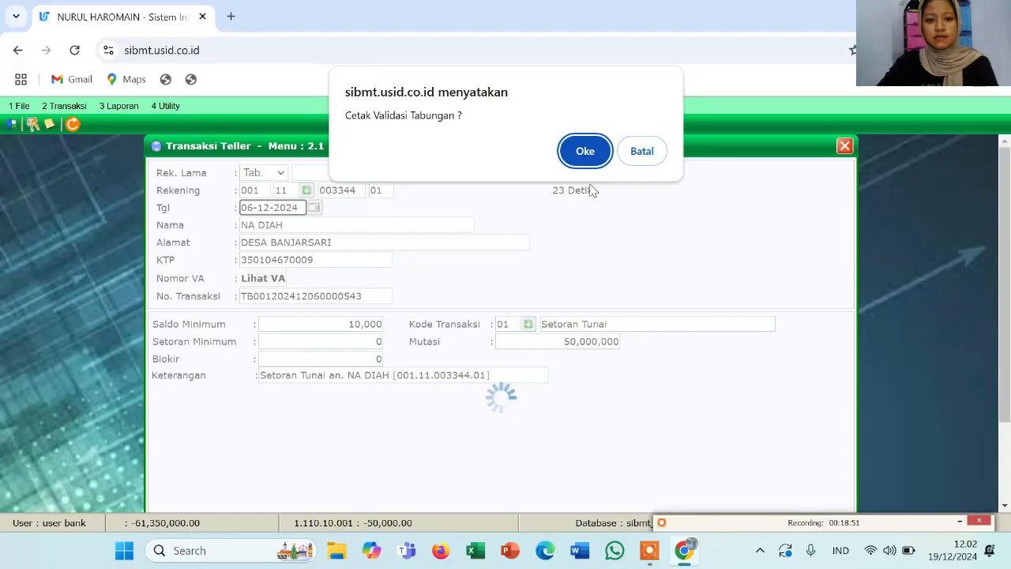
{"action": "left_click", "coordinate": [591, 155]}
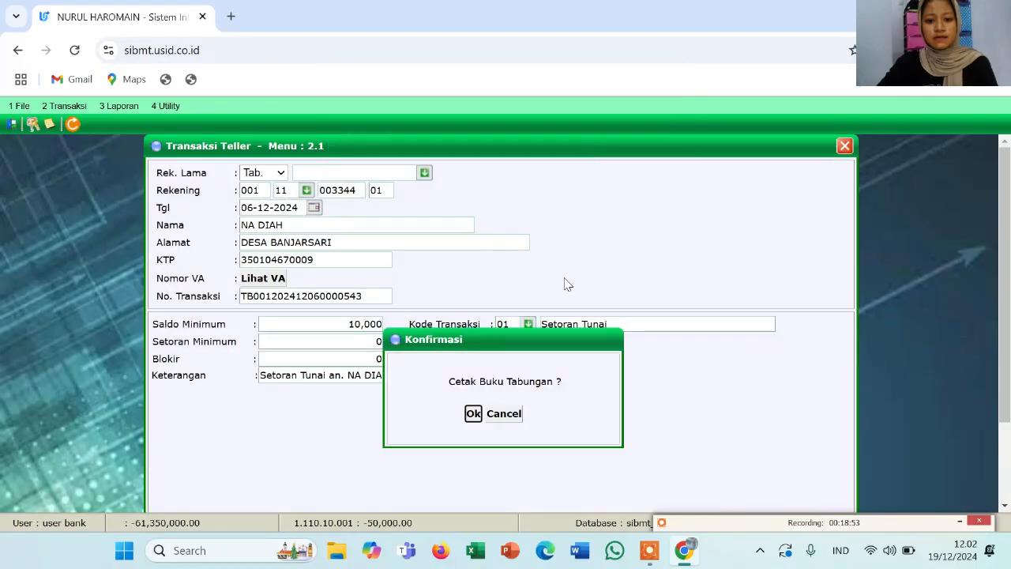
Refresh the 06-12-2024 passbook mutations showing the 50,000,000.00 credit, then close Transaksi Teller
{"action": "left_click", "coordinate": [474, 414]}
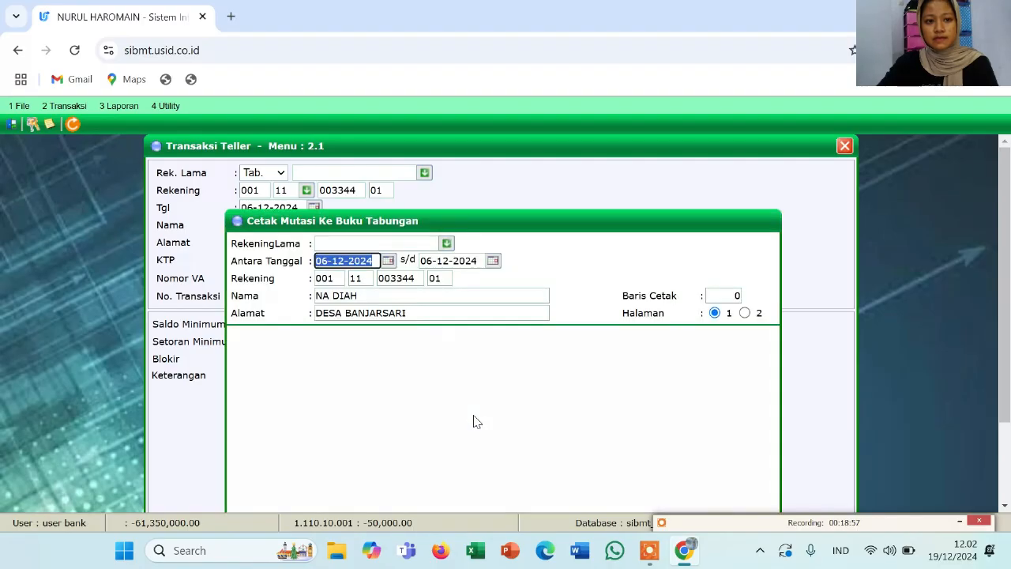
{"action": "scroll", "coordinate": [479, 378], "scroll_direction": "down", "scroll_amount": 1}
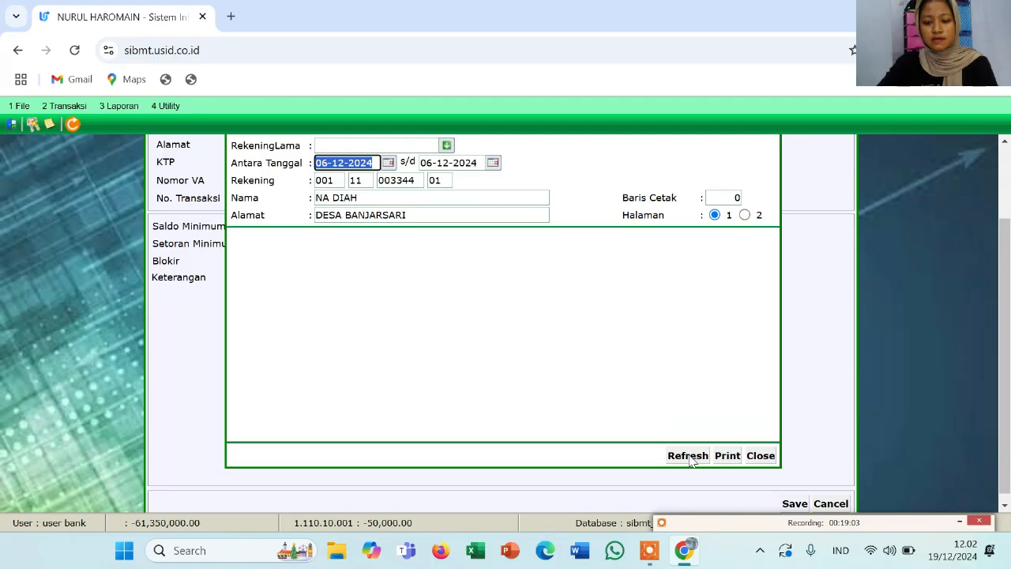
{"action": "left_click", "coordinate": [688, 456]}
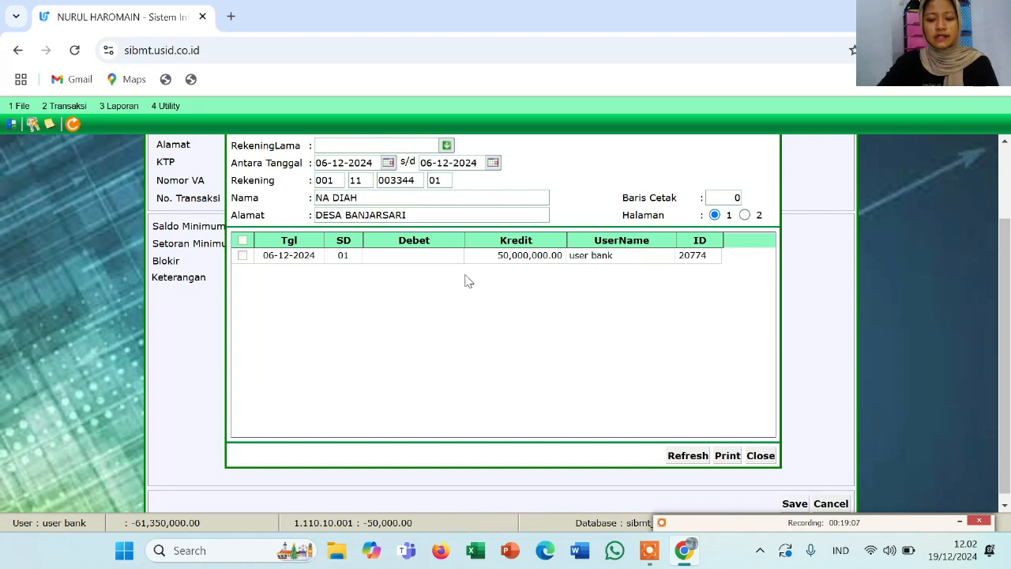
{"action": "scroll", "coordinate": [455, 288], "scroll_direction": "up", "scroll_amount": 1}
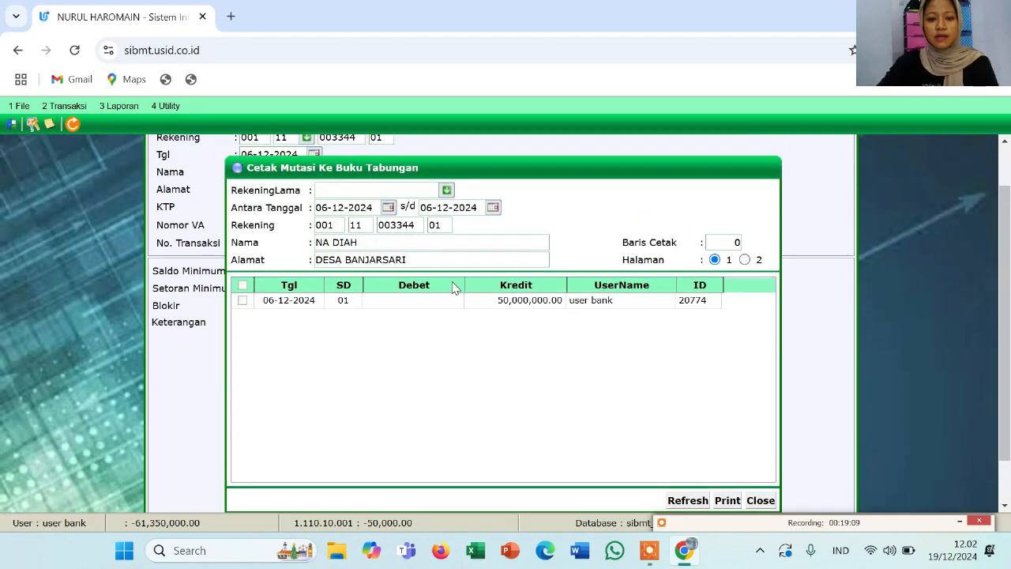
{"action": "scroll", "coordinate": [454, 288], "scroll_direction": "up", "scroll_amount": 1}
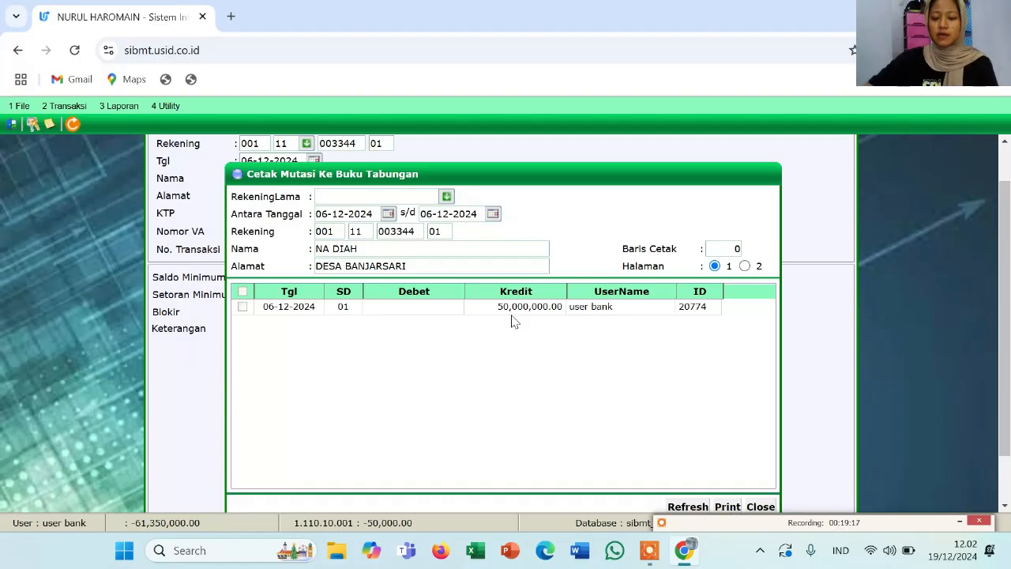
{"action": "scroll", "coordinate": [842, 153], "scroll_direction": "up", "scroll_amount": 1}
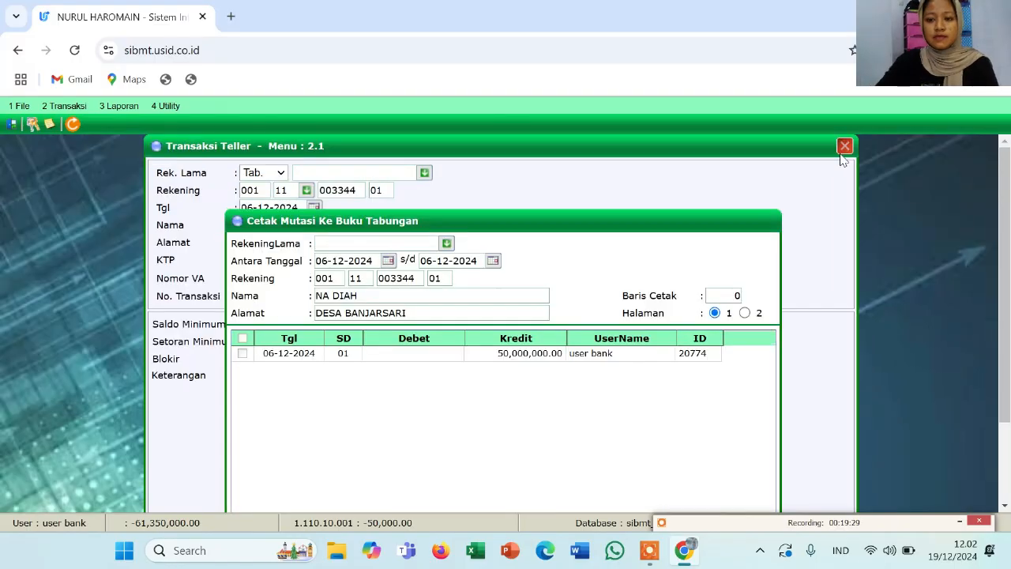
{"action": "left_click", "coordinate": [844, 148]}
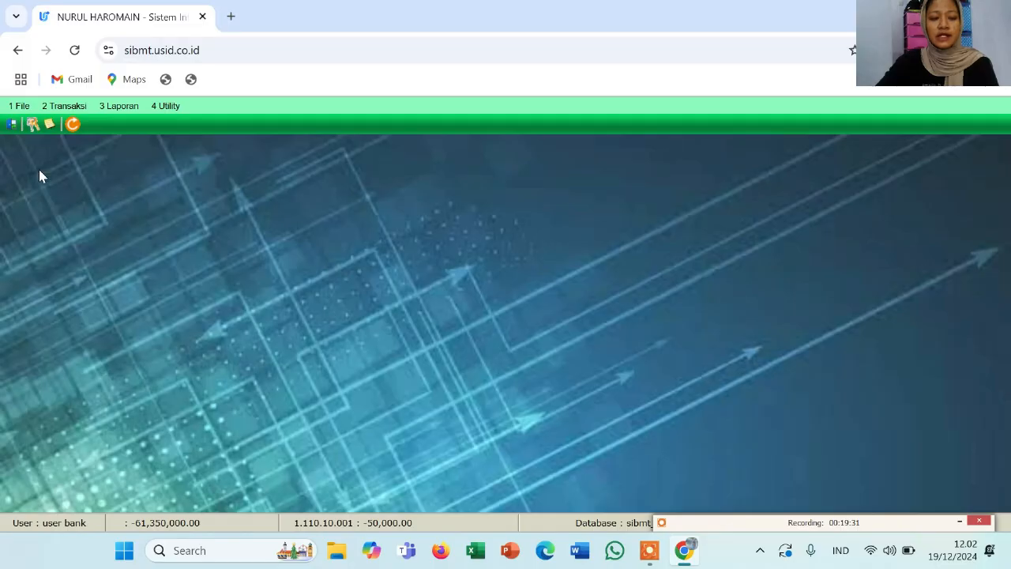
{"action": "left_click", "coordinate": [48, 113]}
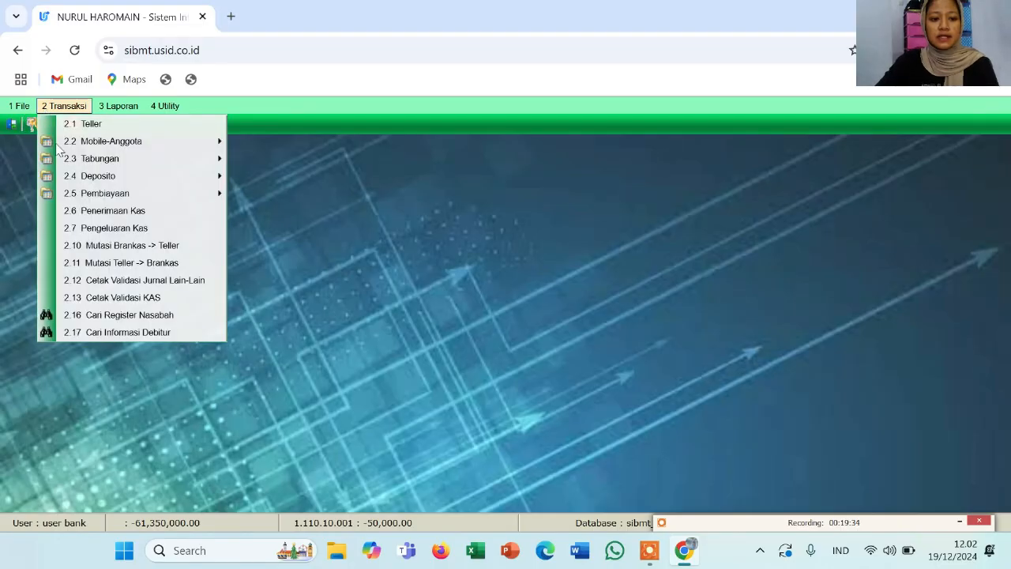
{"action": "left_click", "coordinate": [119, 315]}
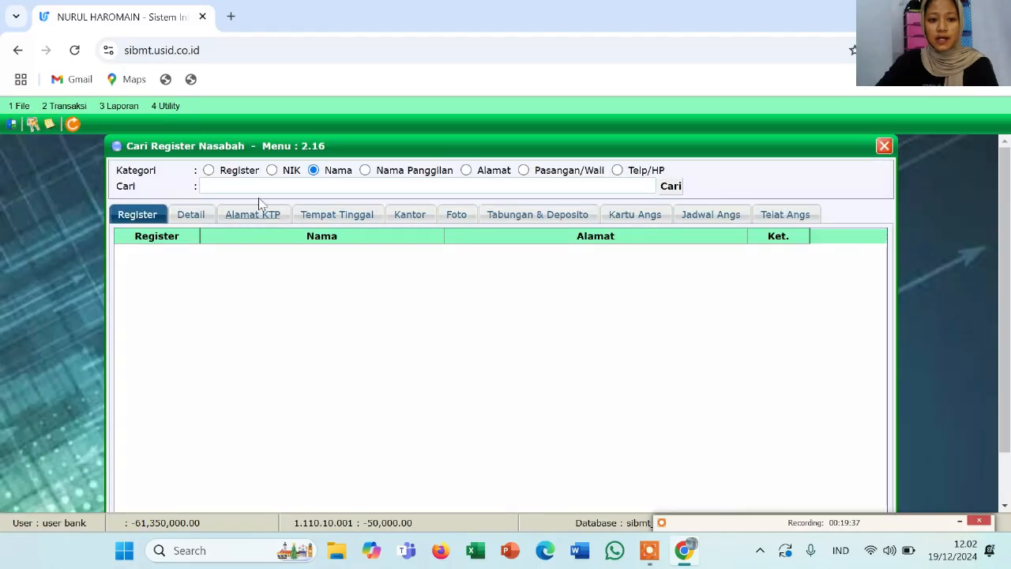
{"action": "left_click", "coordinate": [262, 183]}
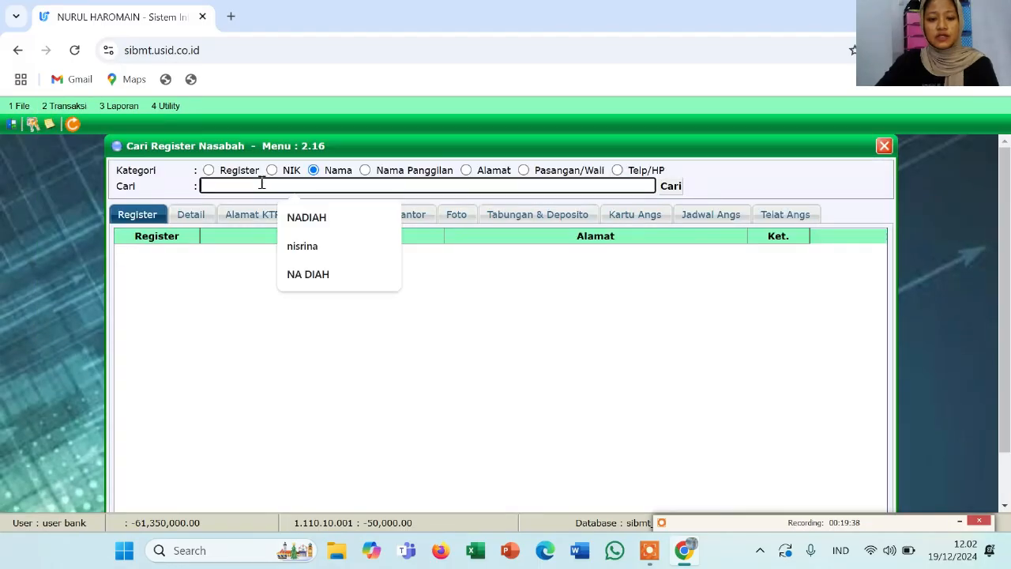
{"action": "left_click", "coordinate": [298, 275]}
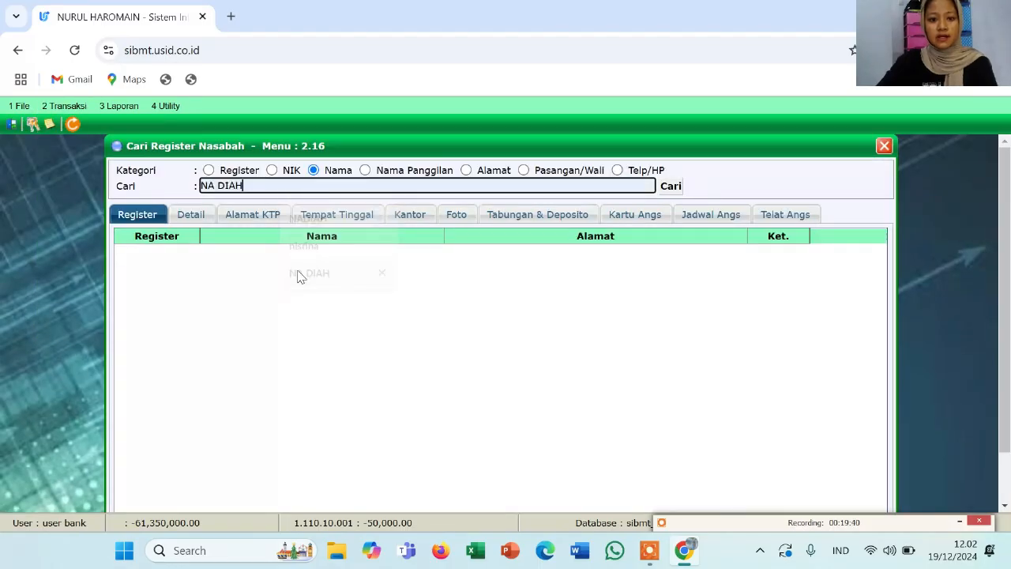
{"action": "left_click", "coordinate": [670, 190]}
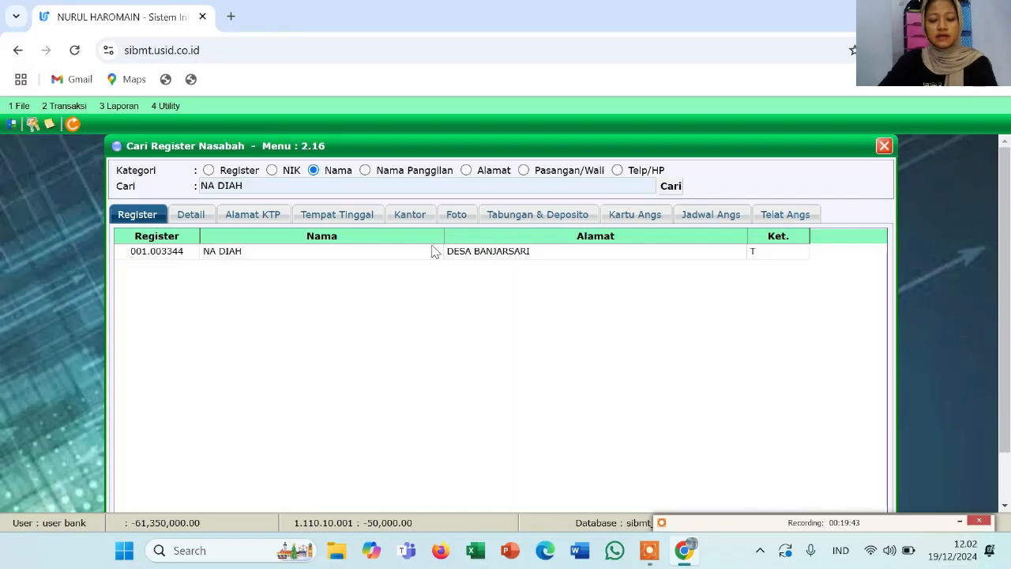
{"action": "double_click", "coordinate": [433, 251]}
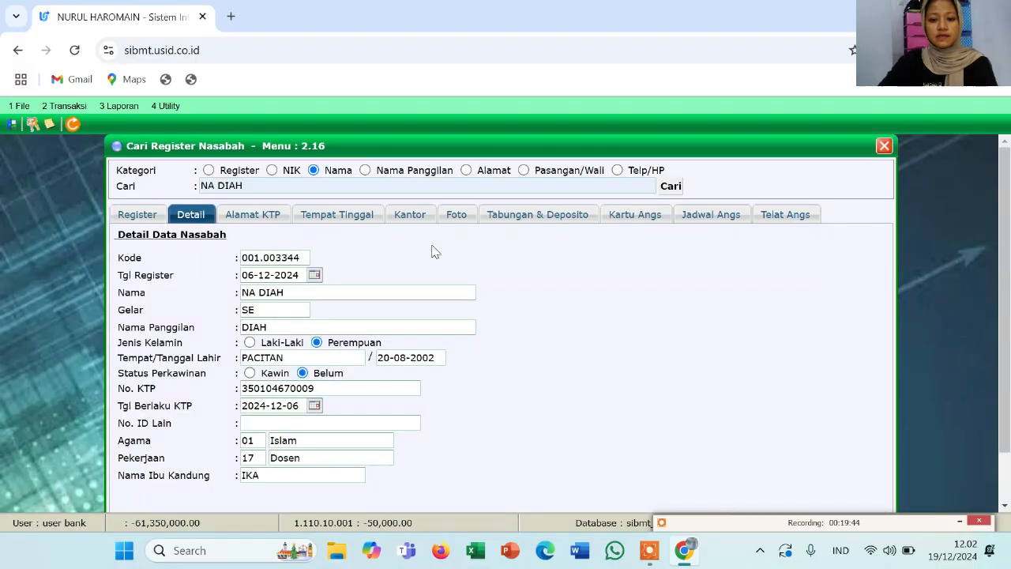
{"action": "left_click", "coordinate": [560, 224]}
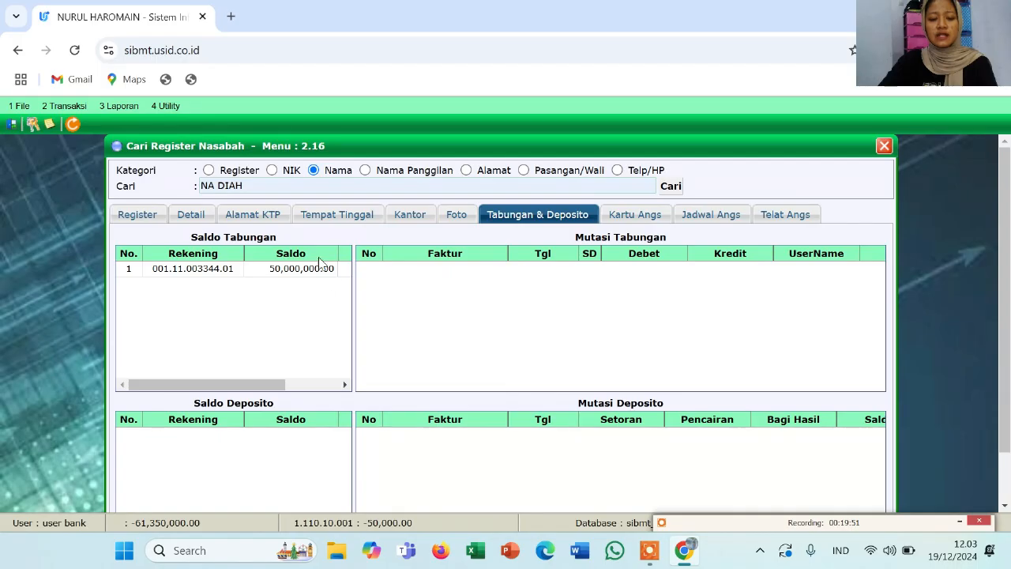
{"action": "left_click", "coordinate": [882, 147]}
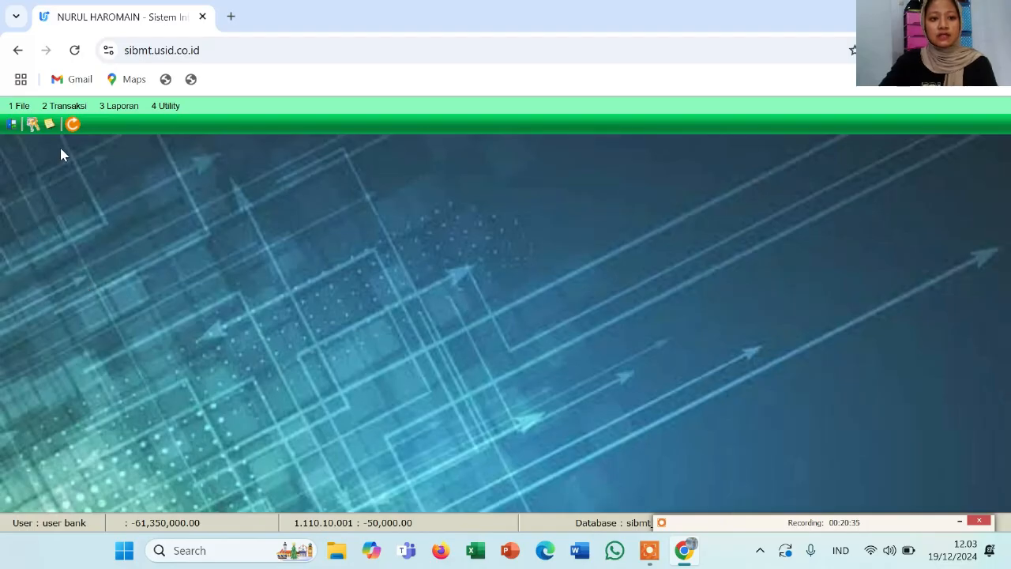
Open Transfer Antar Rekening from Transaksi, then bring up the 2.3 Tabungan submenu again
{"action": "left_click", "coordinate": [67, 107]}
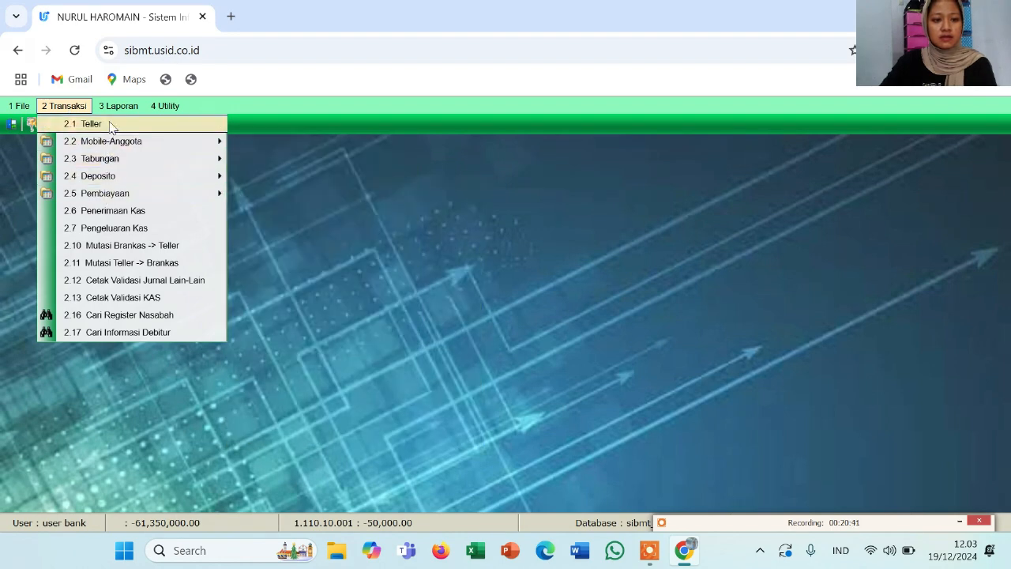
{"action": "mouse_move", "coordinate": [122, 163]}
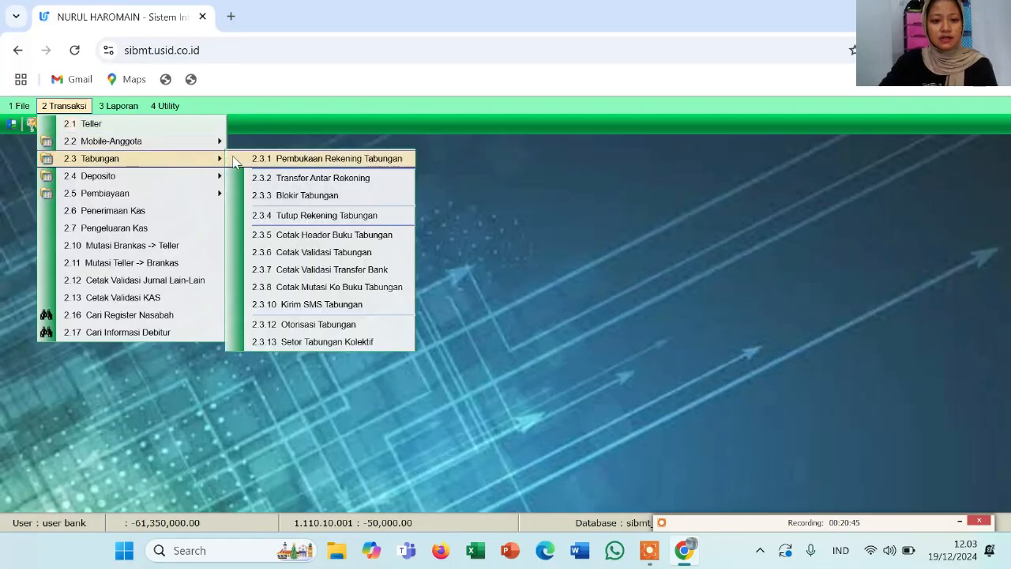
{"action": "left_click", "coordinate": [276, 180]}
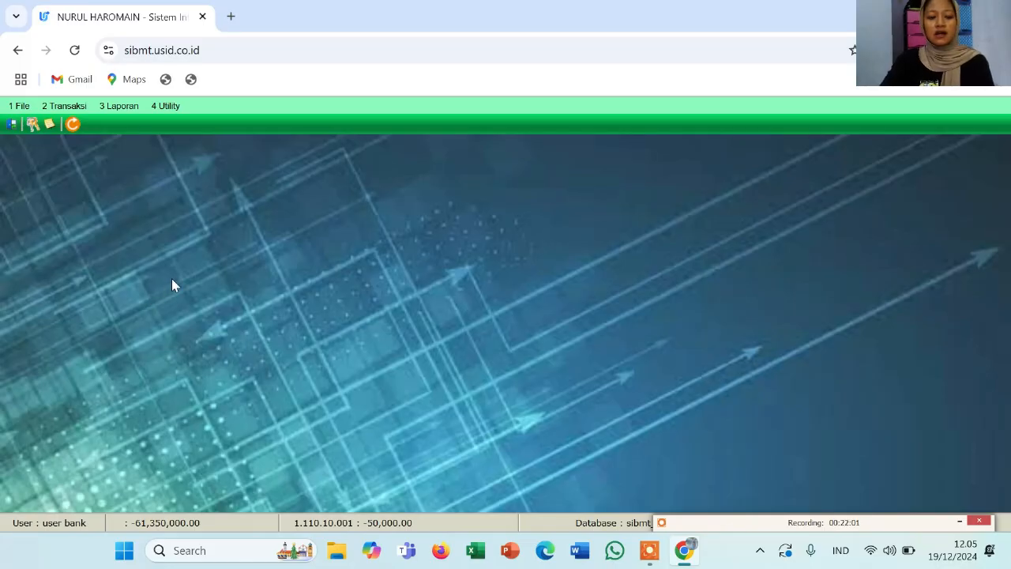
{"action": "left_click", "coordinate": [70, 112]}
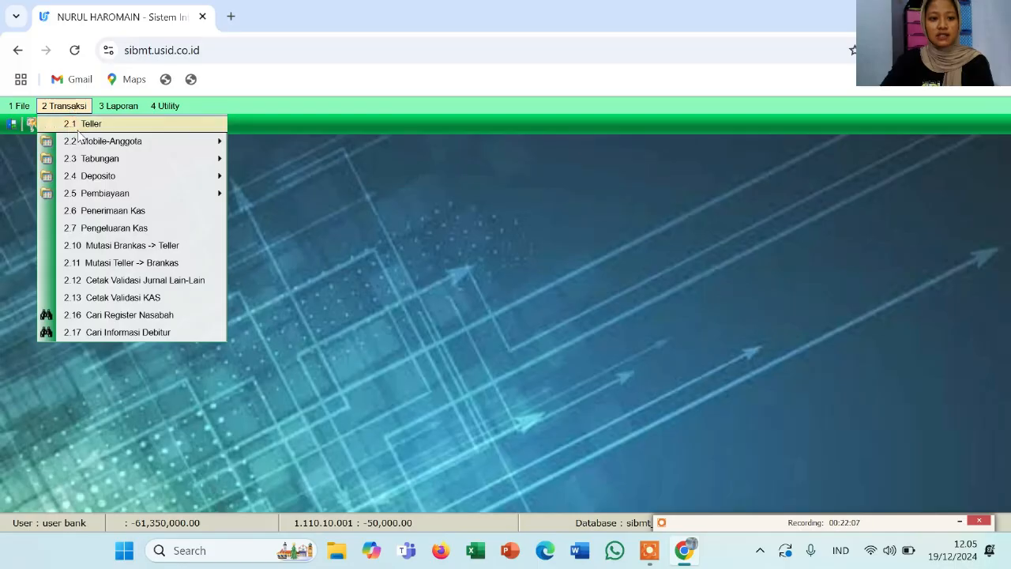
{"action": "mouse_move", "coordinate": [92, 161]}
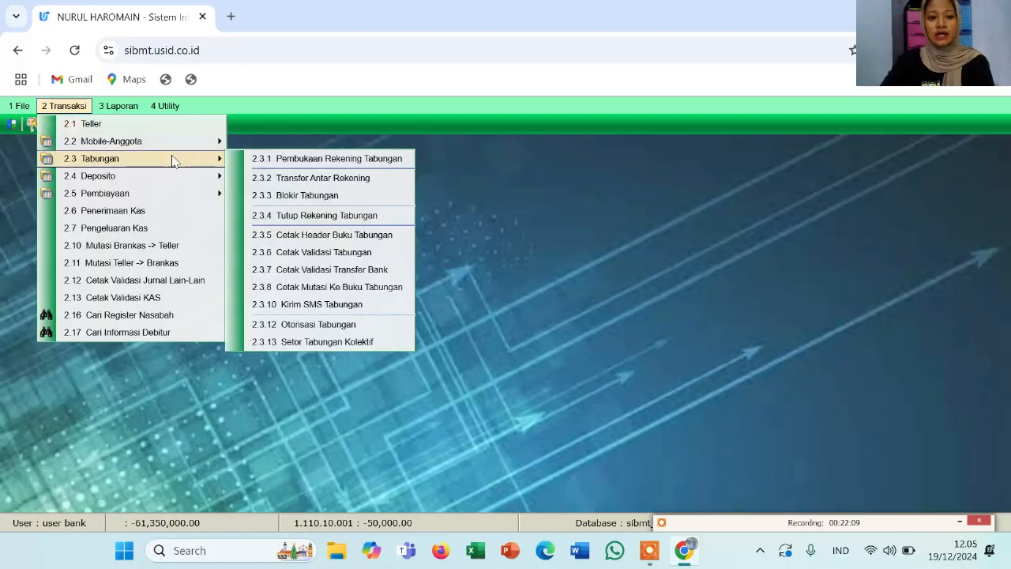
Open Transfer Antar Rekening, select the customer's source account and enter a 10,000,000.00 amount
{"action": "left_click", "coordinate": [266, 178]}
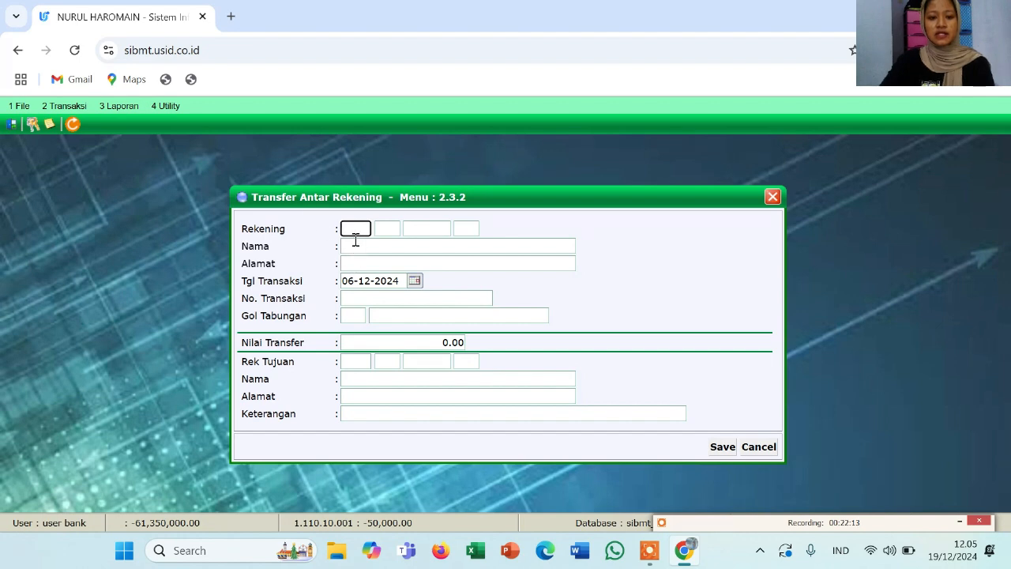
{"action": "type", "text": "001"}
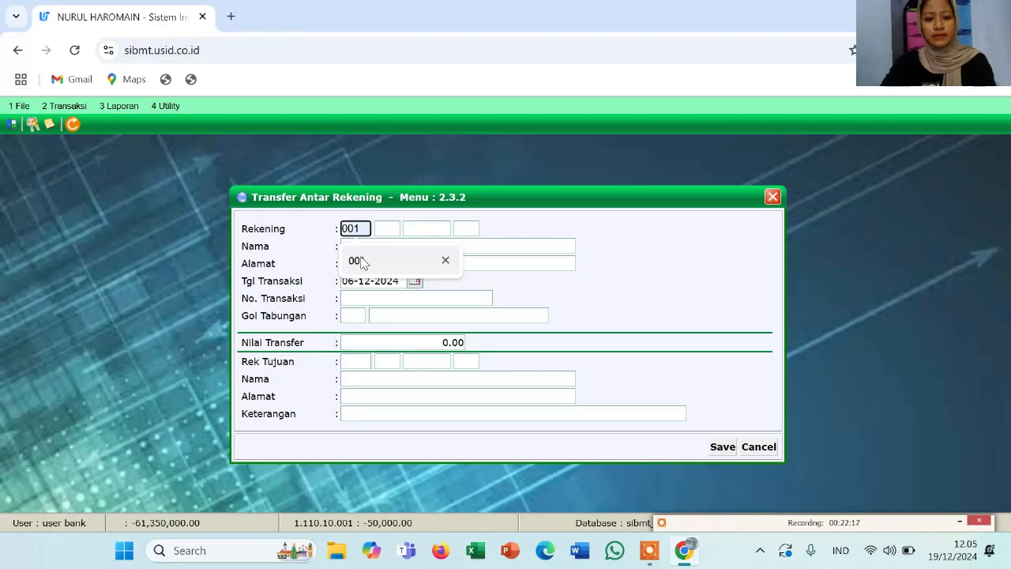
{"action": "left_click", "coordinate": [360, 261]}
{"action": "left_click", "coordinate": [391, 232]}
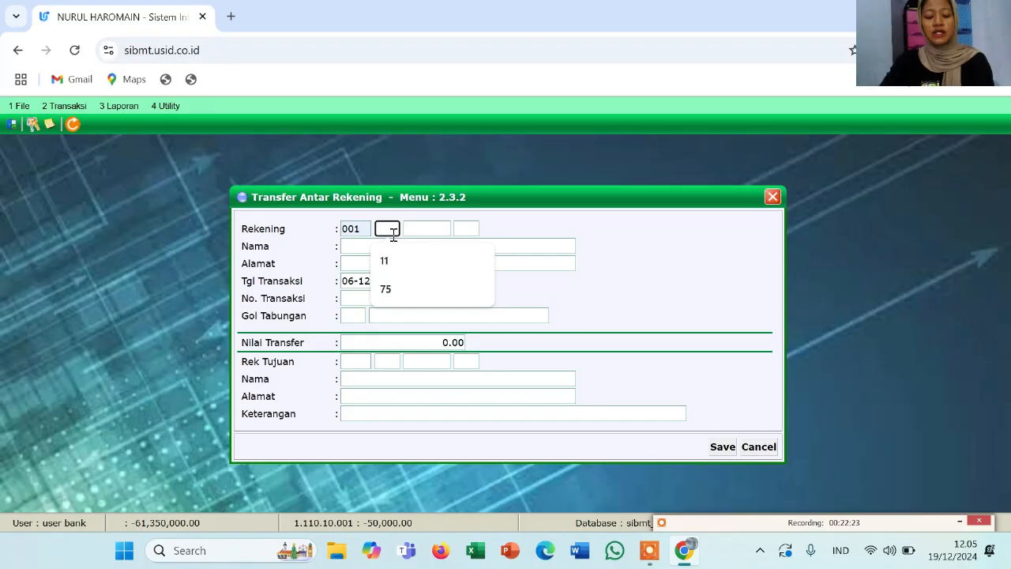
{"action": "left_click", "coordinate": [395, 259]}
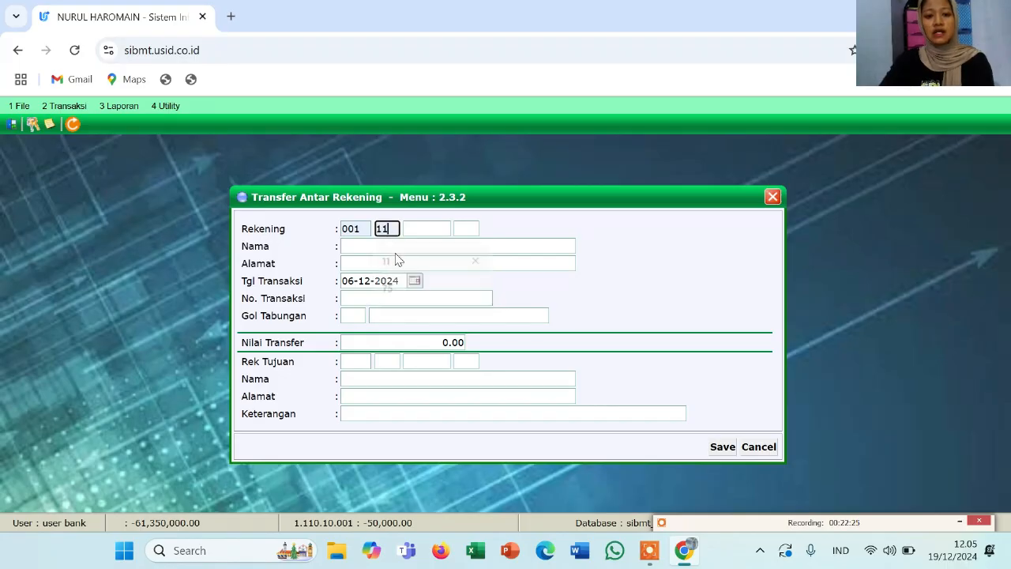
{"action": "left_click", "coordinate": [425, 228]}
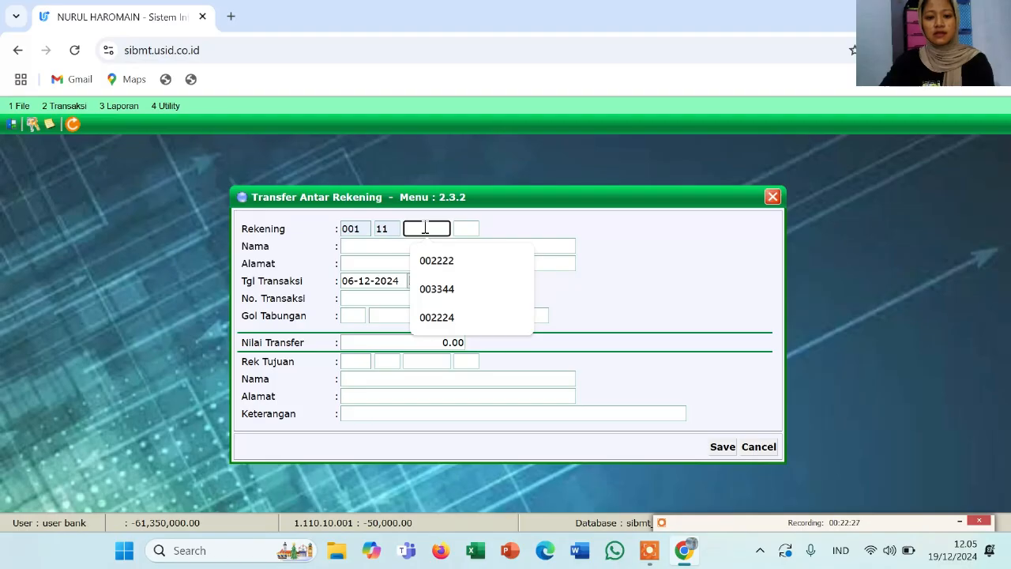
{"action": "left_click", "coordinate": [436, 289]}
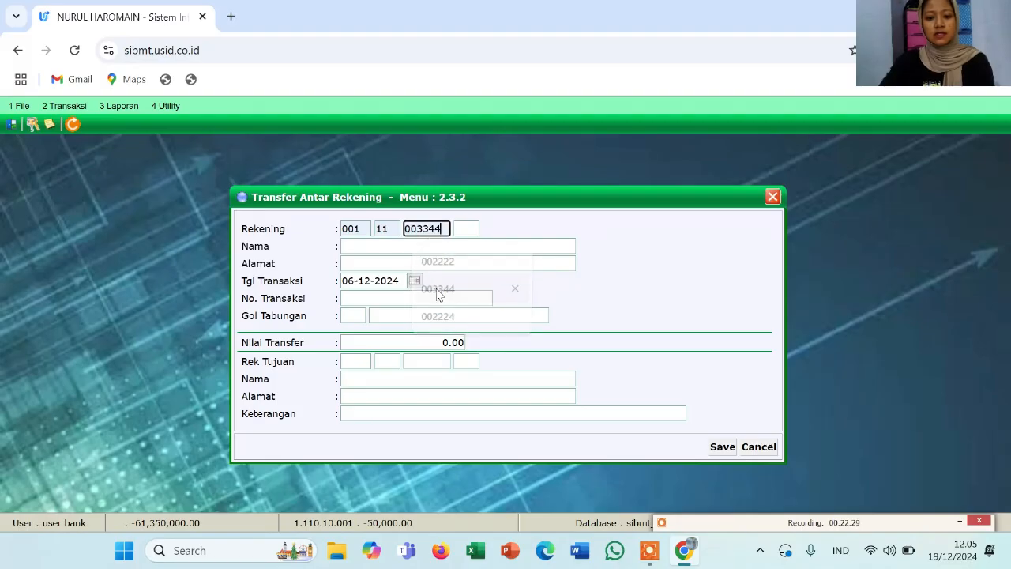
{"action": "left_click", "coordinate": [465, 228]}
{"action": "type", "text": "01"}
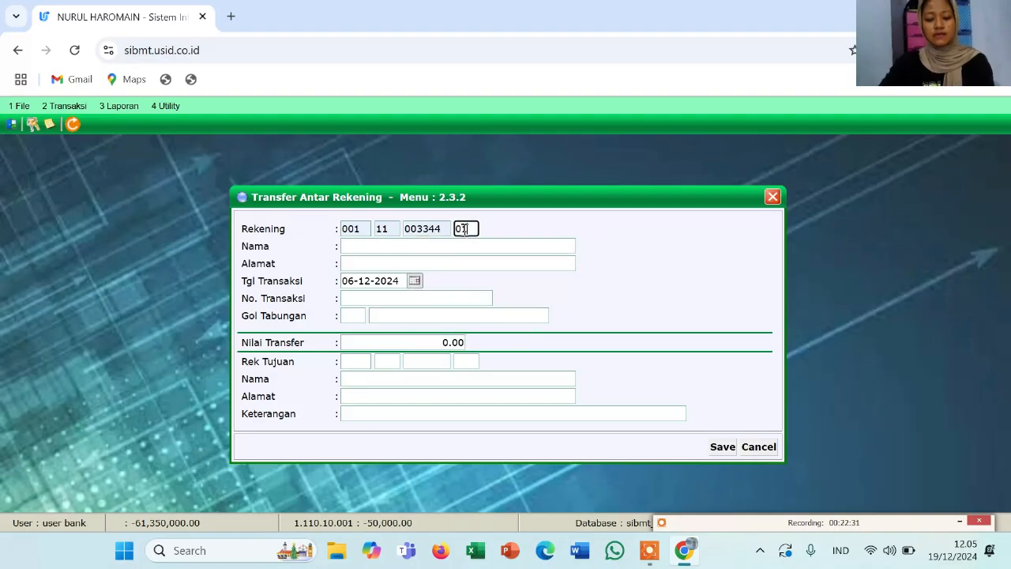
{"action": "left_click", "coordinate": [428, 242]}
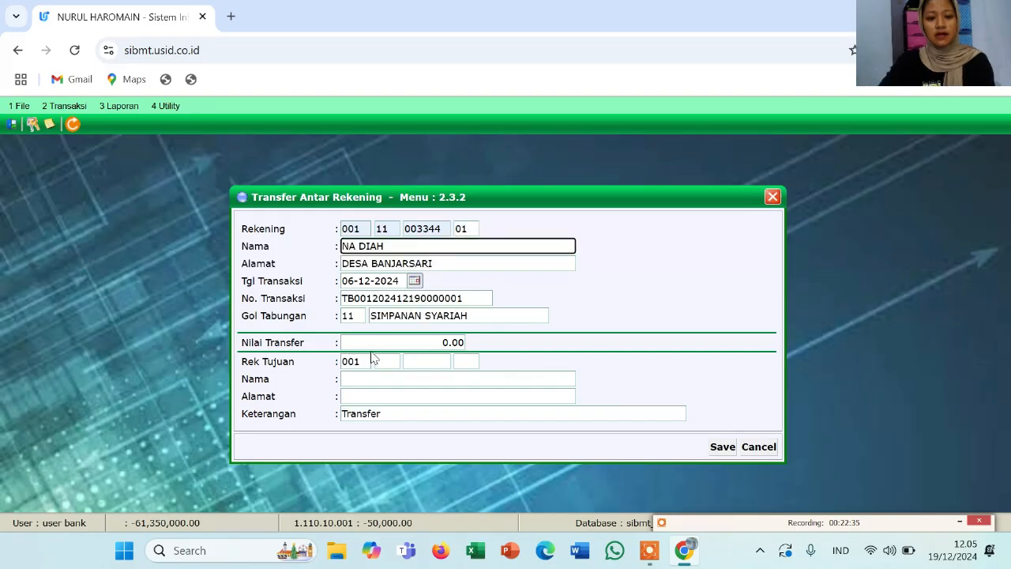
{"action": "left_click", "coordinate": [435, 343]}
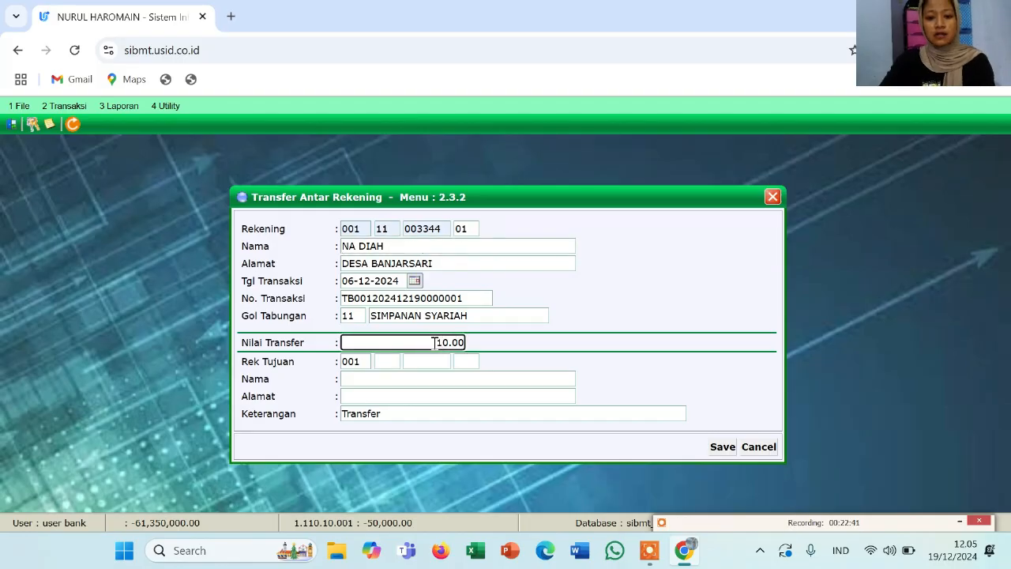
{"action": "type", "text": "1000000"}
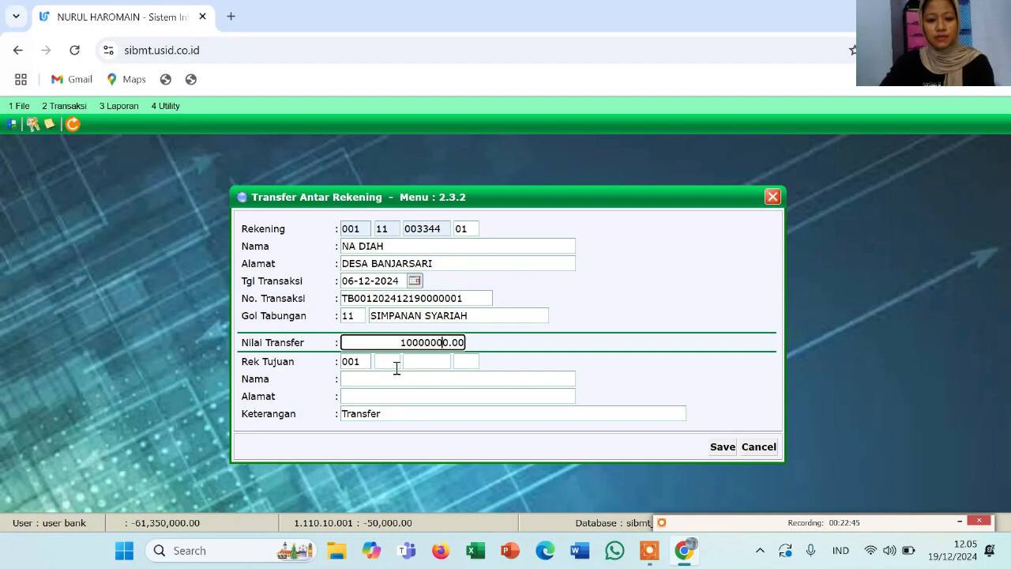
{"action": "key", "text": "Return"}
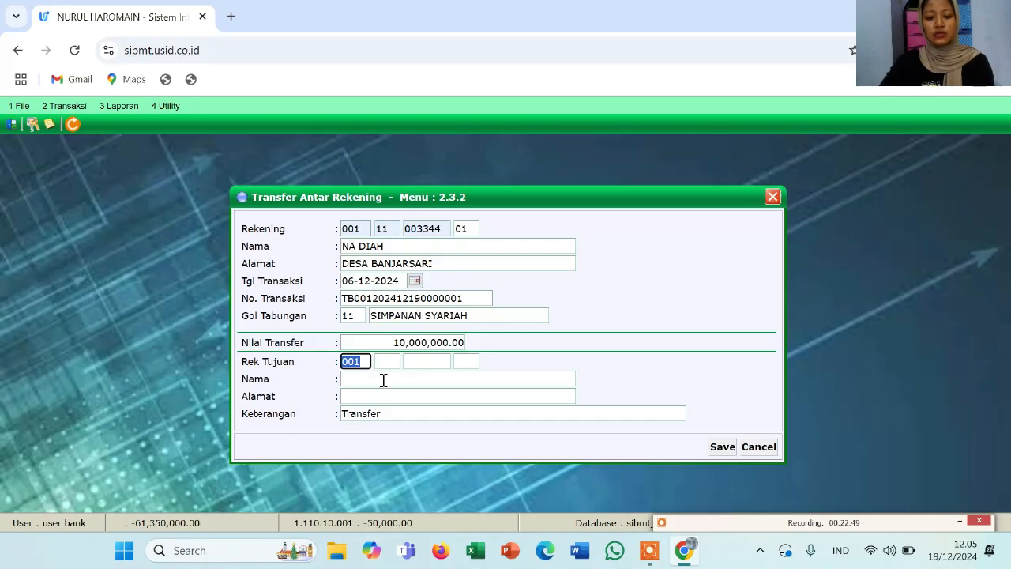
Enter the recipient's code-11 destination account so their name and address load
{"action": "left_click", "coordinate": [389, 364]}
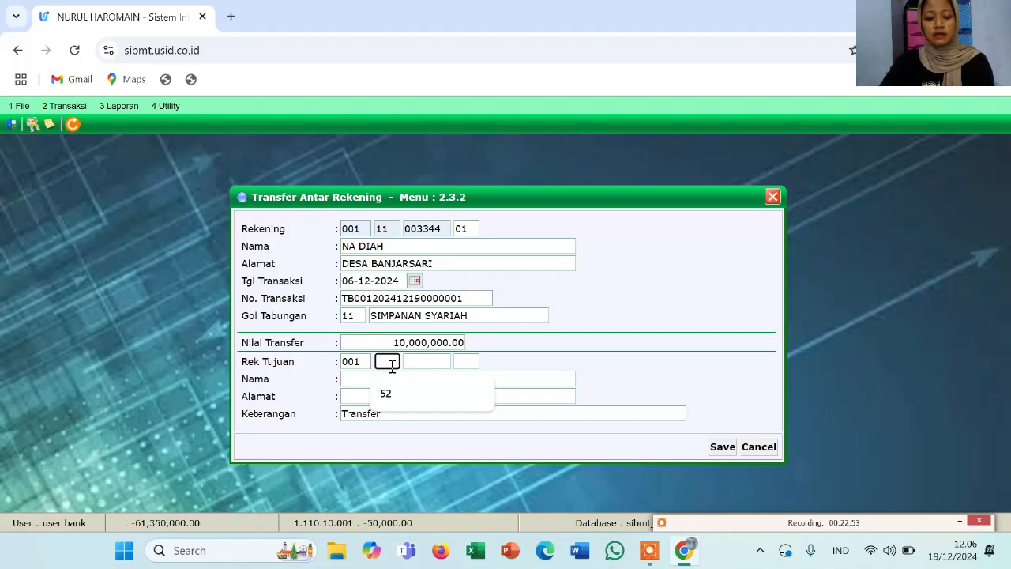
{"action": "type", "text": "11"}
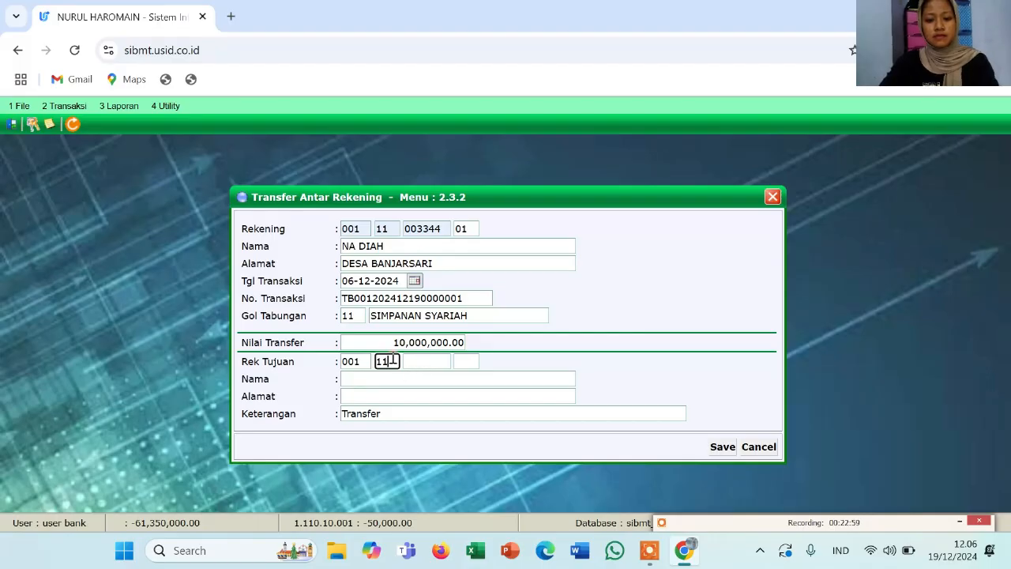
{"action": "left_click", "coordinate": [379, 389]}
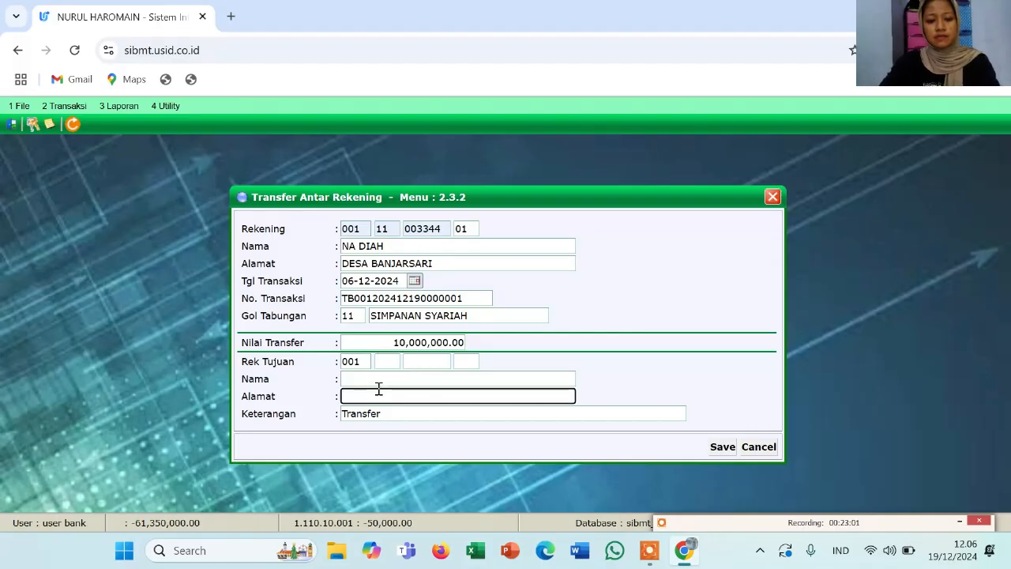
{"action": "left_click", "coordinate": [391, 365]}
{"action": "type", "text": "11"}
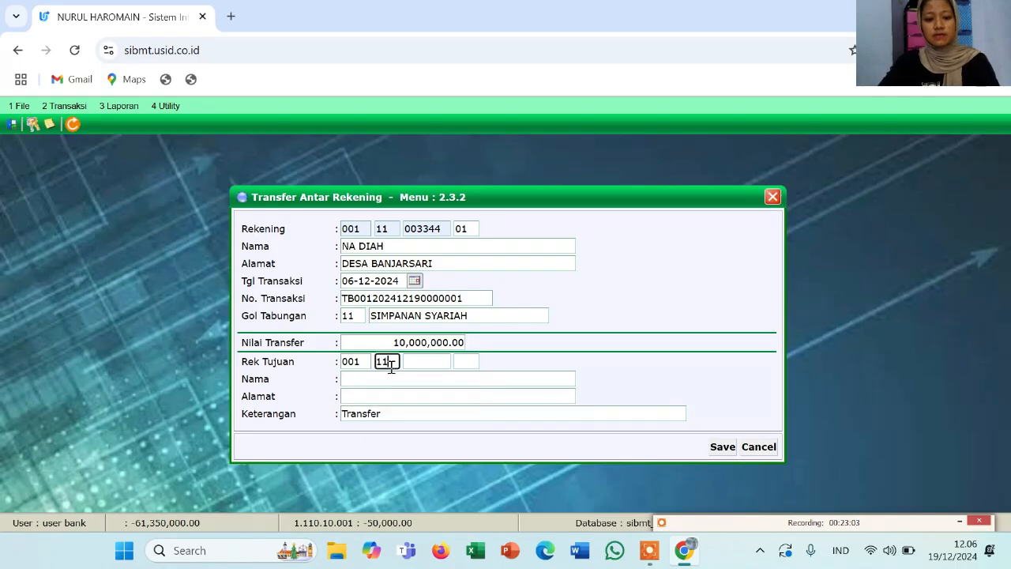
{"action": "left_click", "coordinate": [418, 362]}
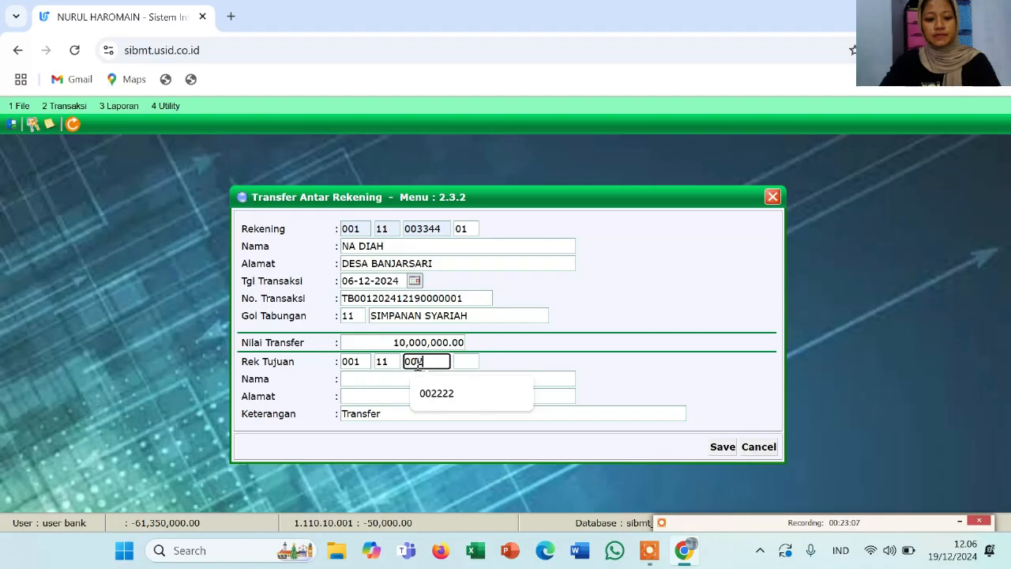
{"action": "type", "text": "002224"}
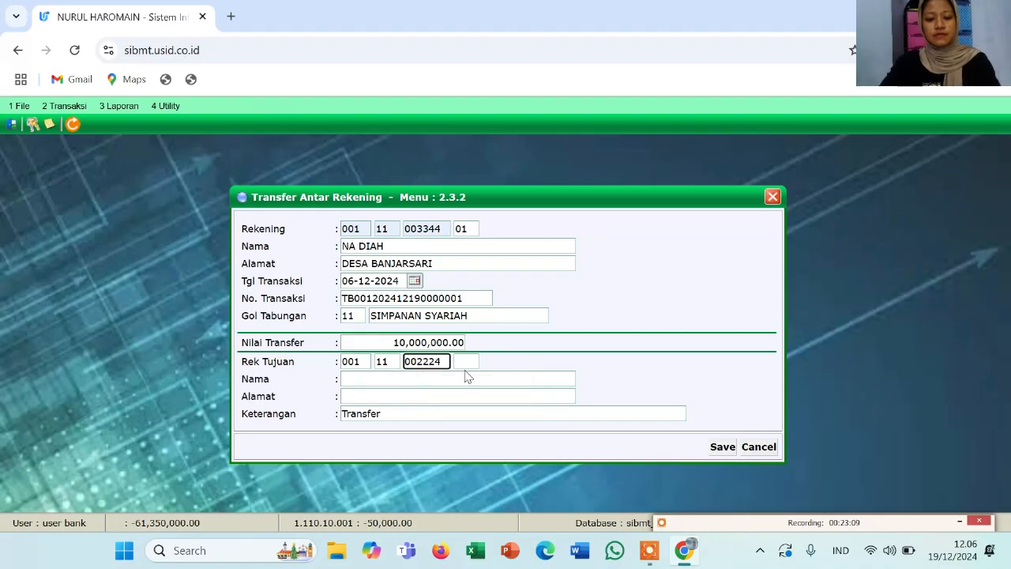
{"action": "left_click", "coordinate": [470, 363]}
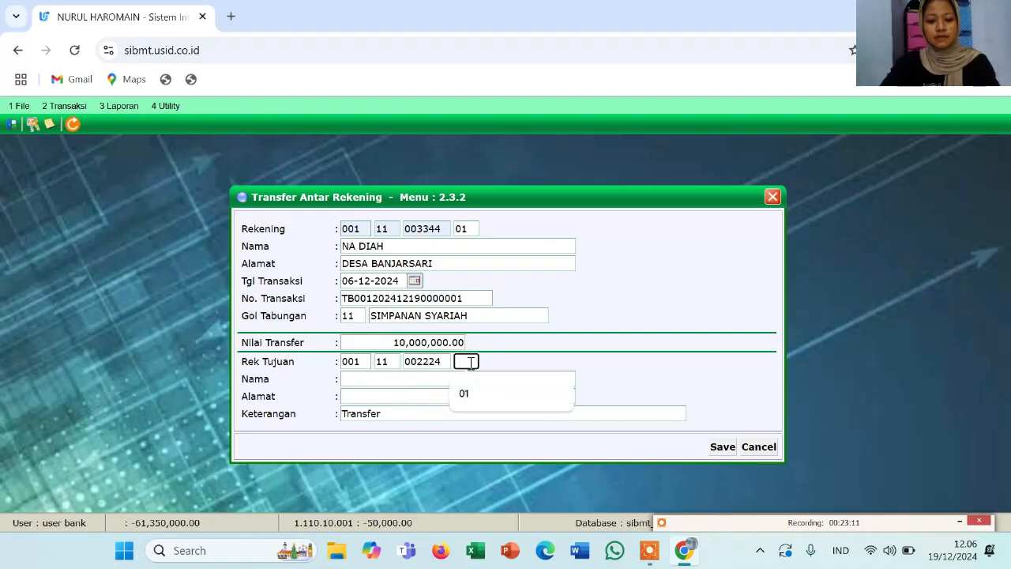
{"action": "type", "text": "01"}
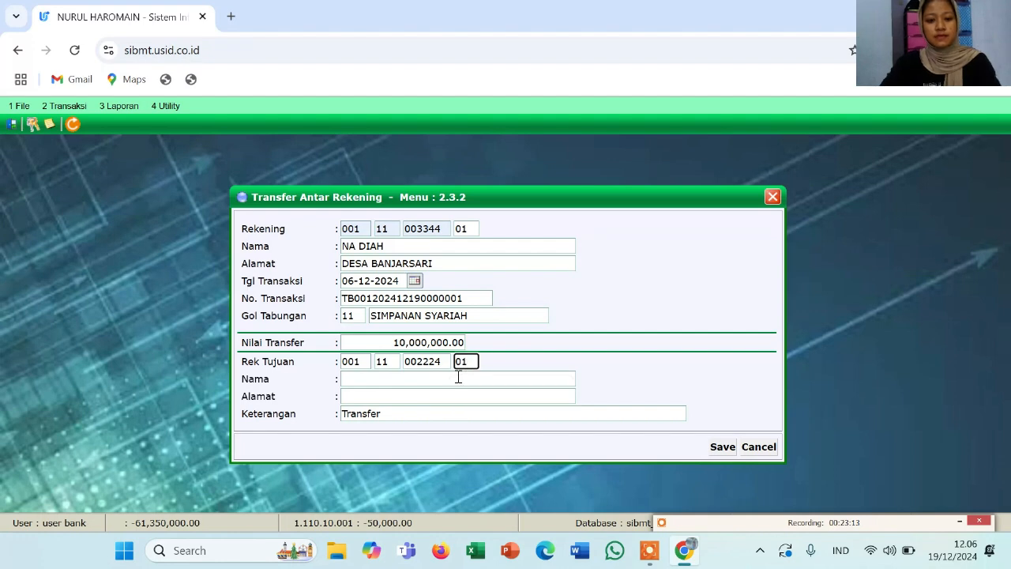
{"action": "key", "text": "Return"}
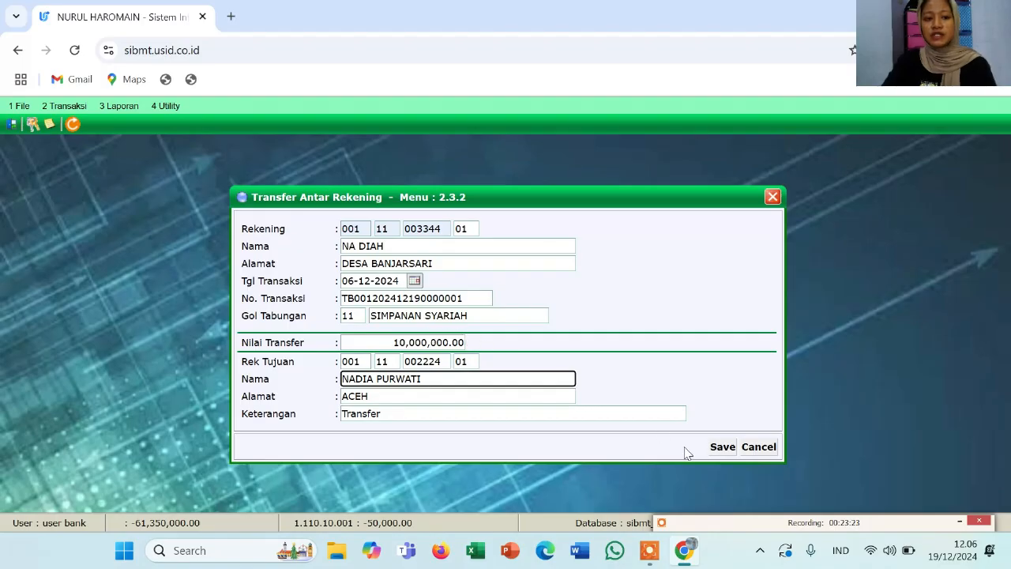
Save the 10,000,000.00 transfer, confirm Data Disimpan and validation printing, then close the form
{"action": "left_click", "coordinate": [722, 448]}
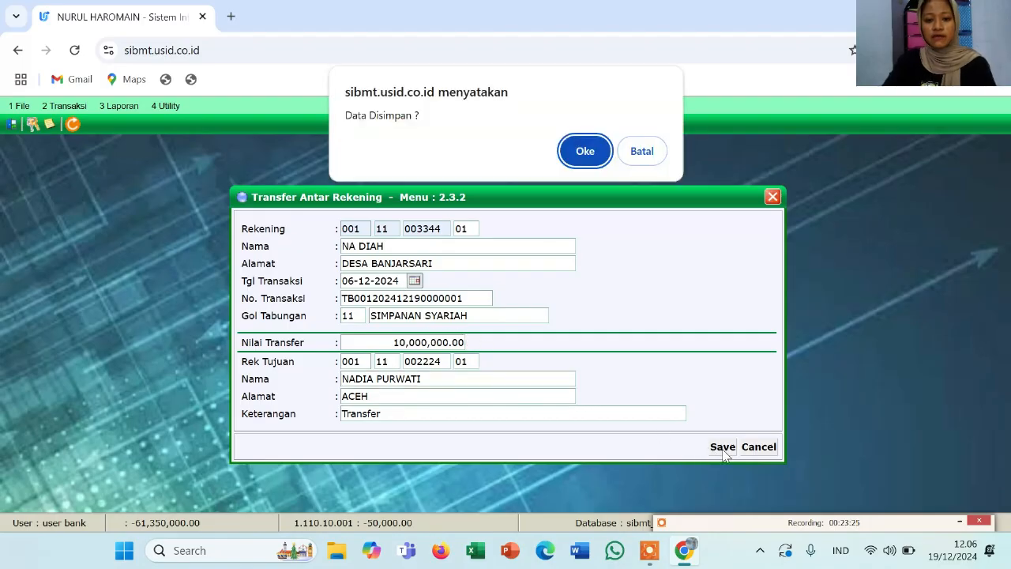
{"action": "left_click", "coordinate": [587, 151]}
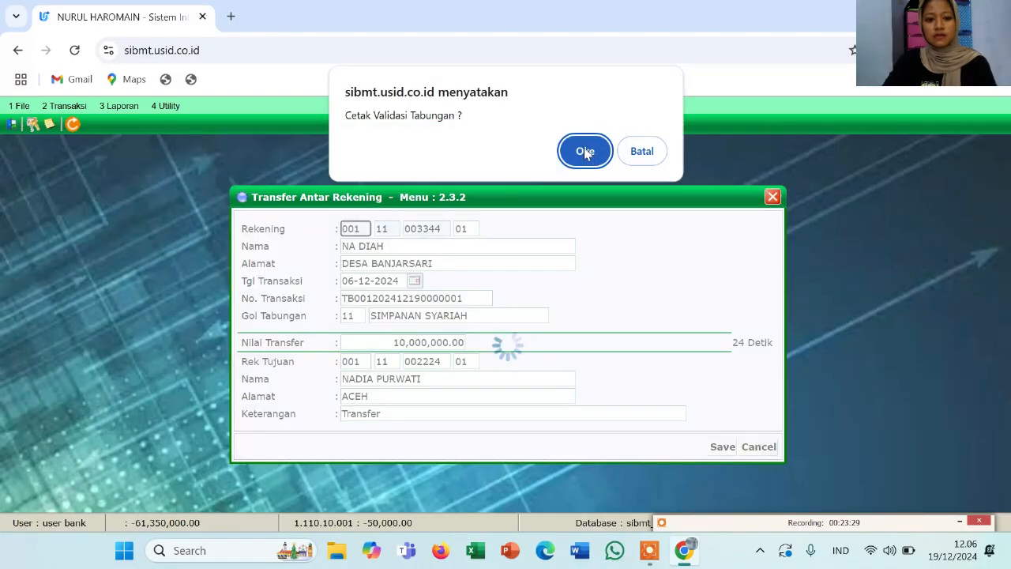
{"action": "left_click", "coordinate": [581, 152]}
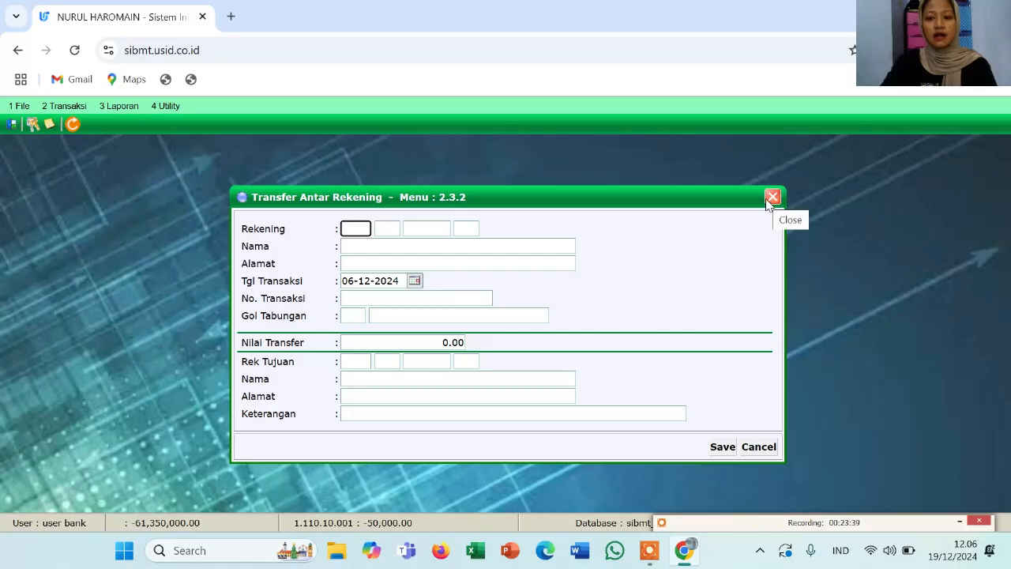
{"action": "left_click", "coordinate": [772, 198]}
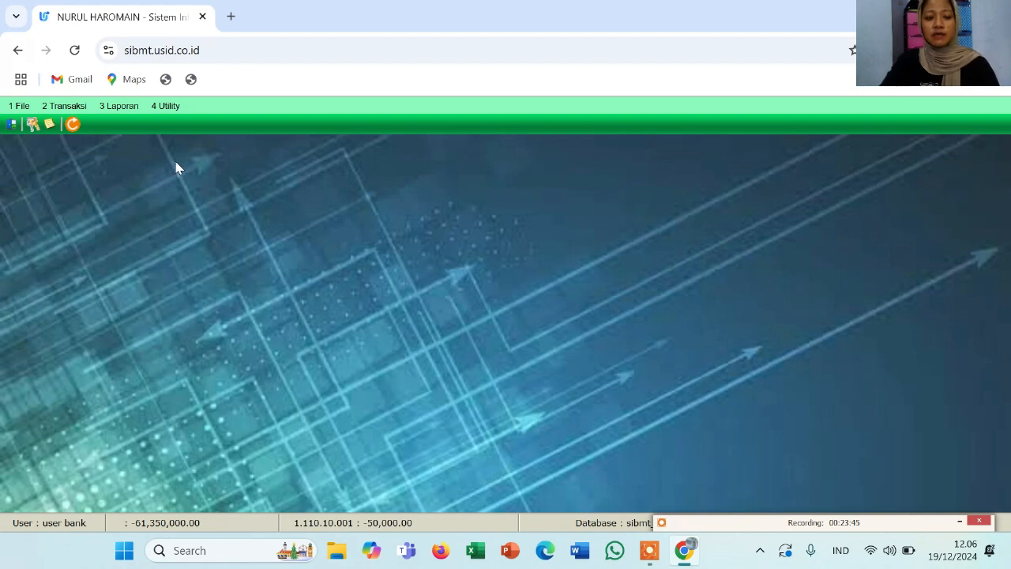
{"action": "left_click", "coordinate": [83, 109]}
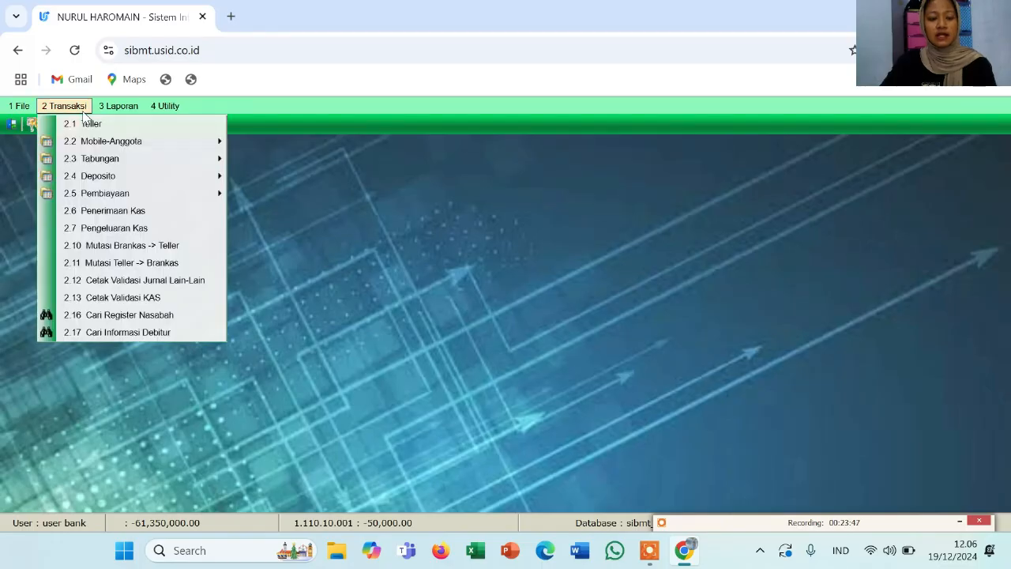
{"action": "left_click", "coordinate": [143, 316]}
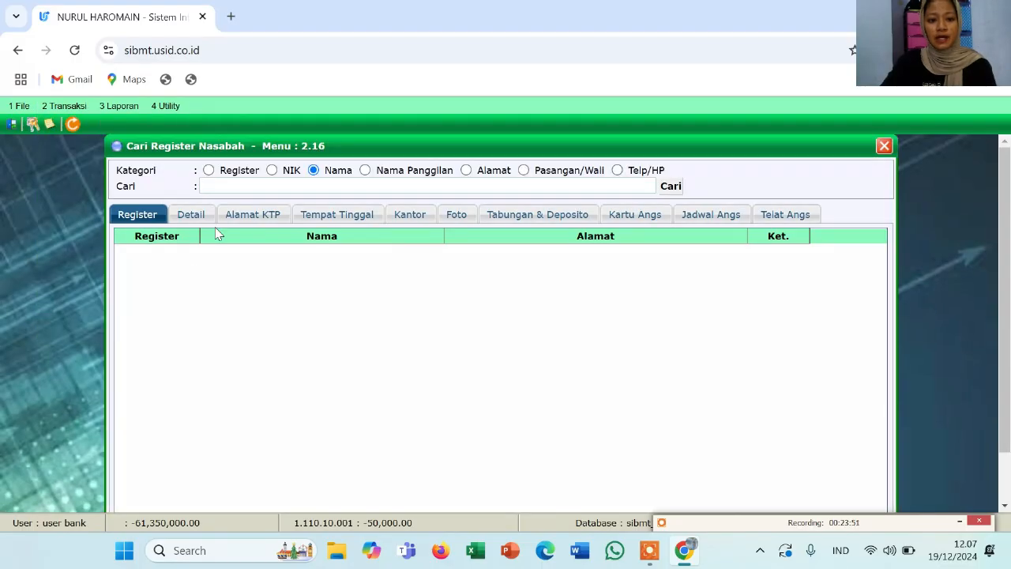
{"action": "left_click", "coordinate": [250, 183]}
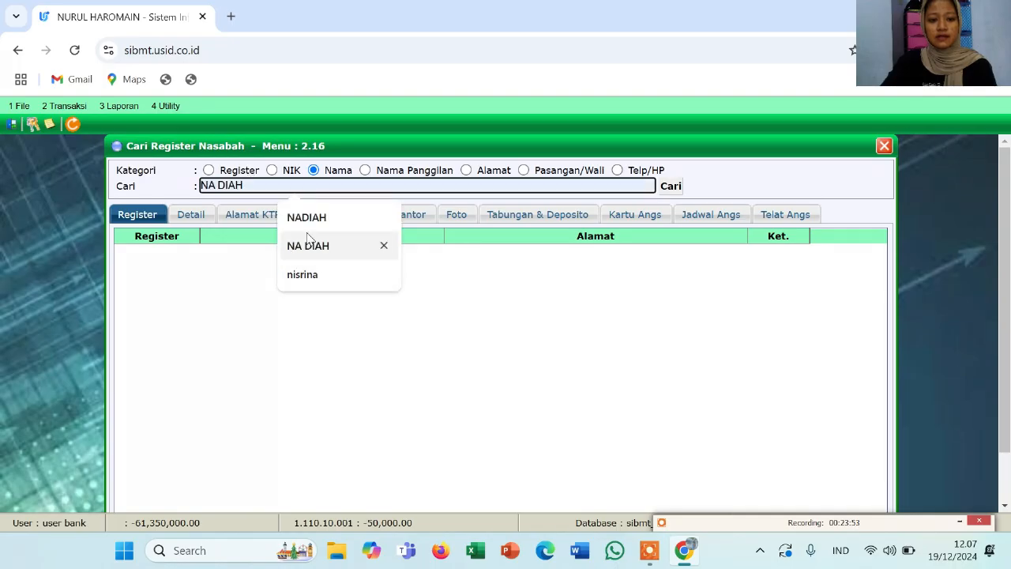
{"action": "left_click", "coordinate": [310, 247]}
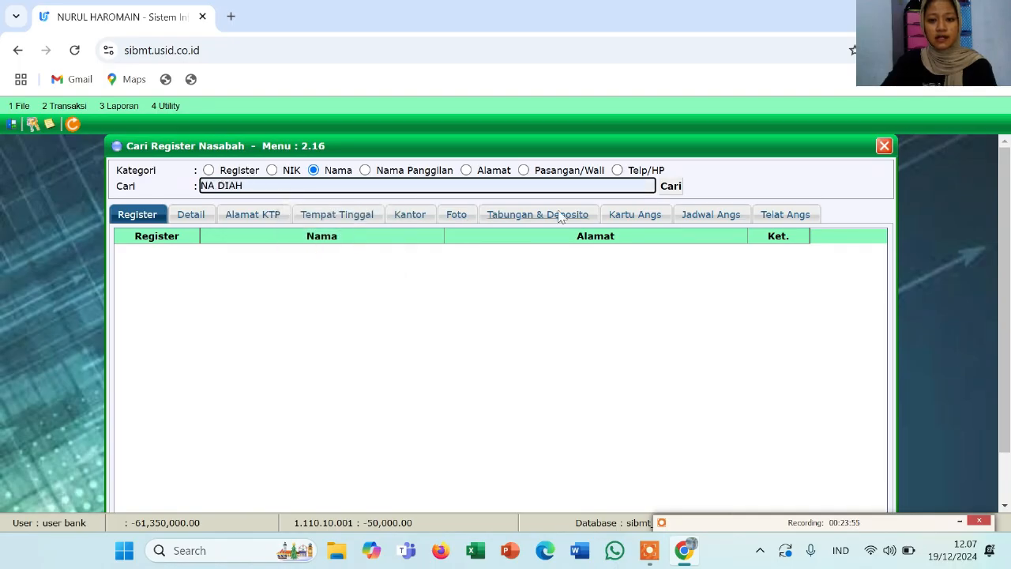
{"action": "left_click", "coordinate": [672, 187]}
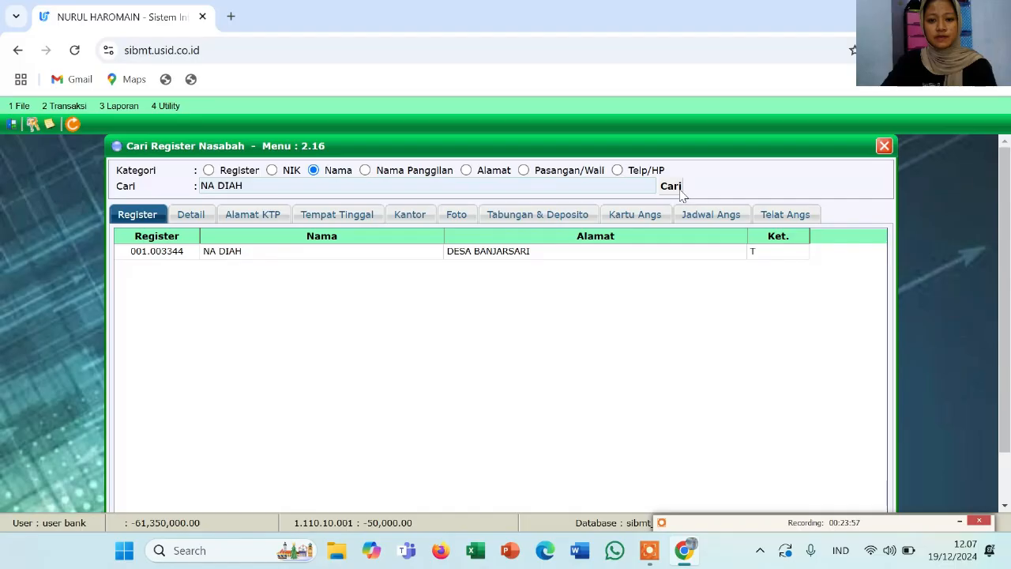
{"action": "left_click", "coordinate": [253, 255]}
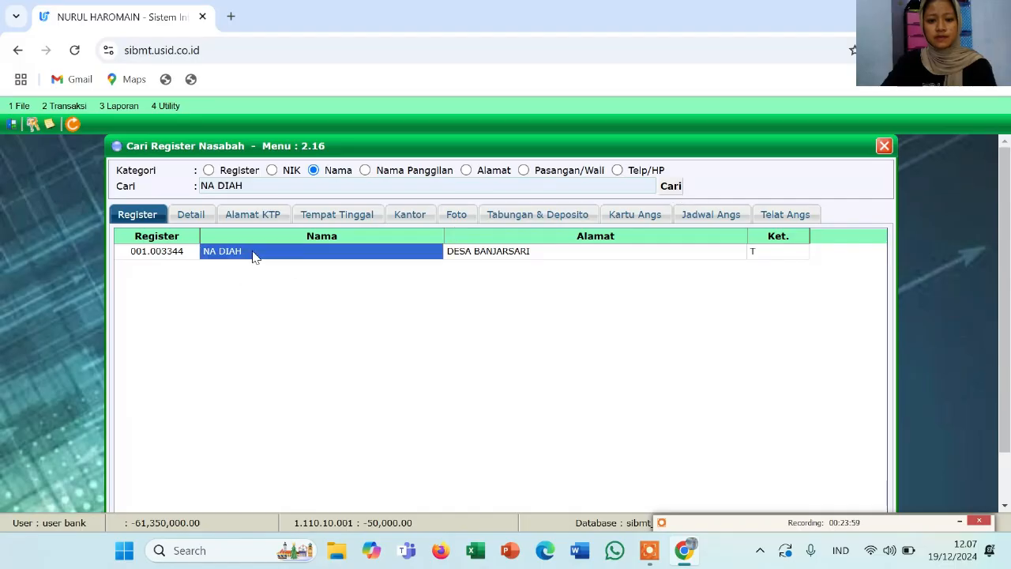
{"action": "double_click", "coordinate": [253, 255]}
{"action": "left_click", "coordinate": [540, 212]}
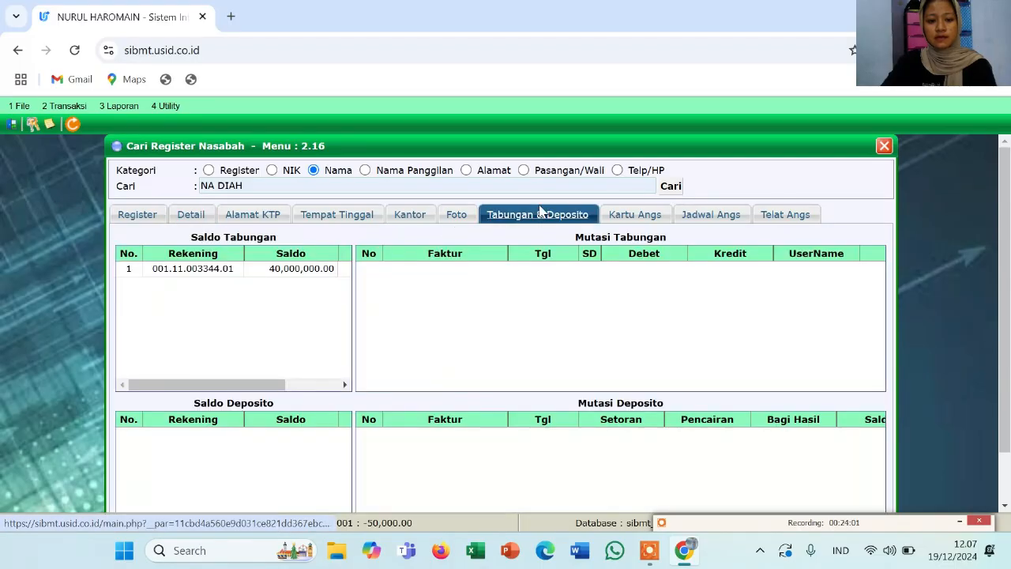
{"action": "left_click", "coordinate": [278, 270]}
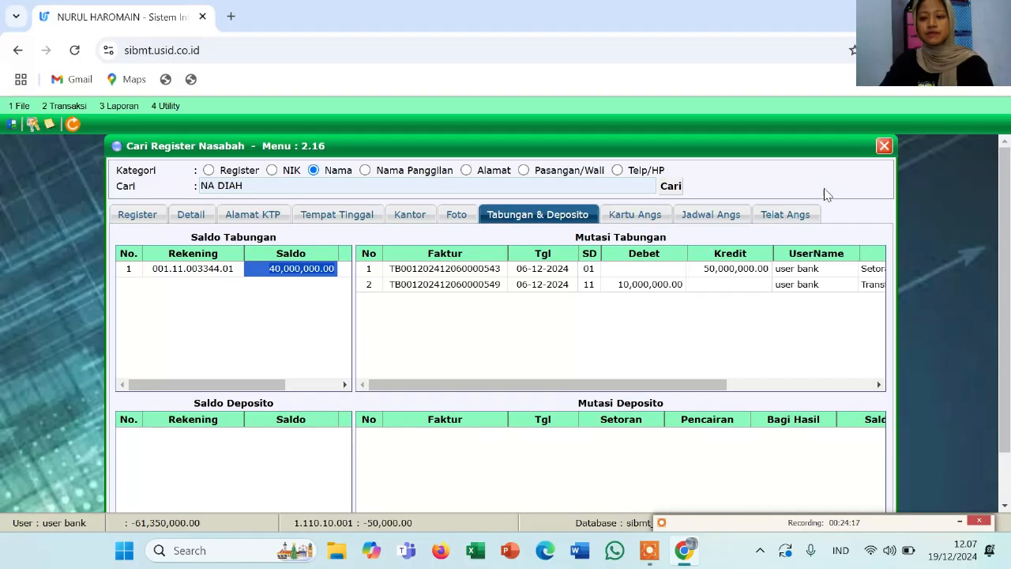
{"action": "left_click", "coordinate": [884, 148]}
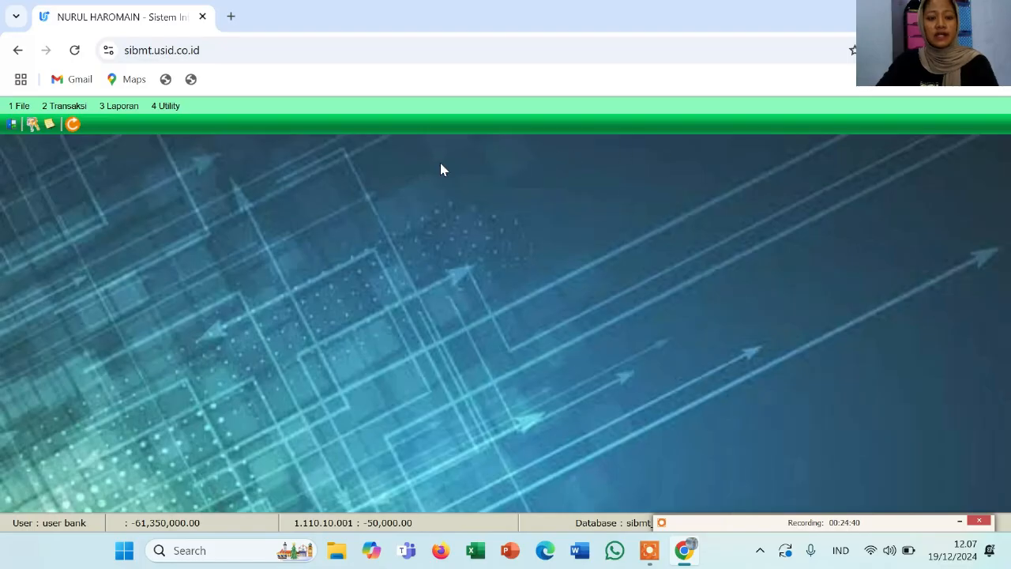
Preview the 3.10.1 Laporan Pembukaan Tabungan report for 01-12-2024 to 19-12-2024
{"action": "left_click", "coordinate": [124, 114]}
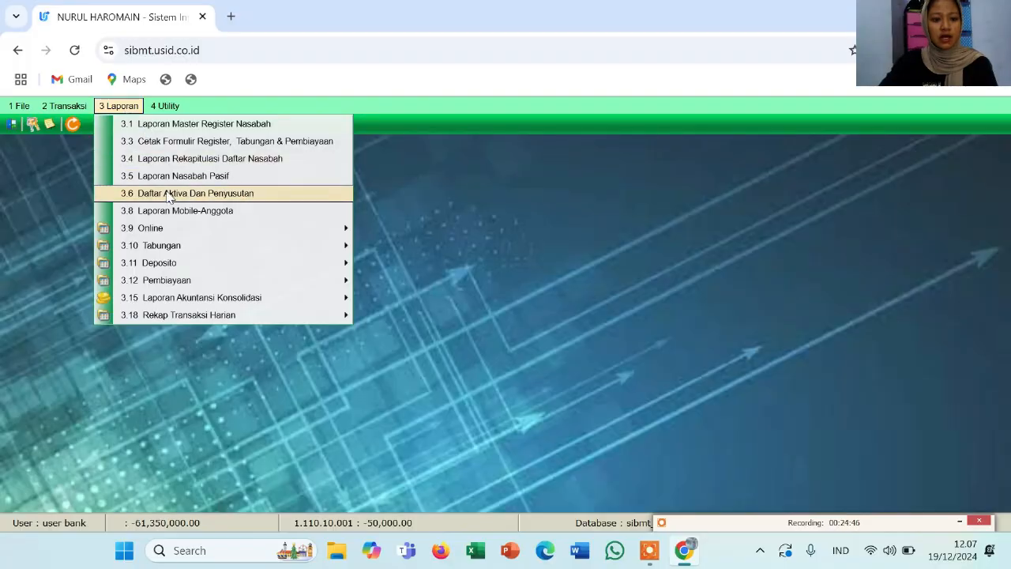
{"action": "mouse_move", "coordinate": [189, 247]}
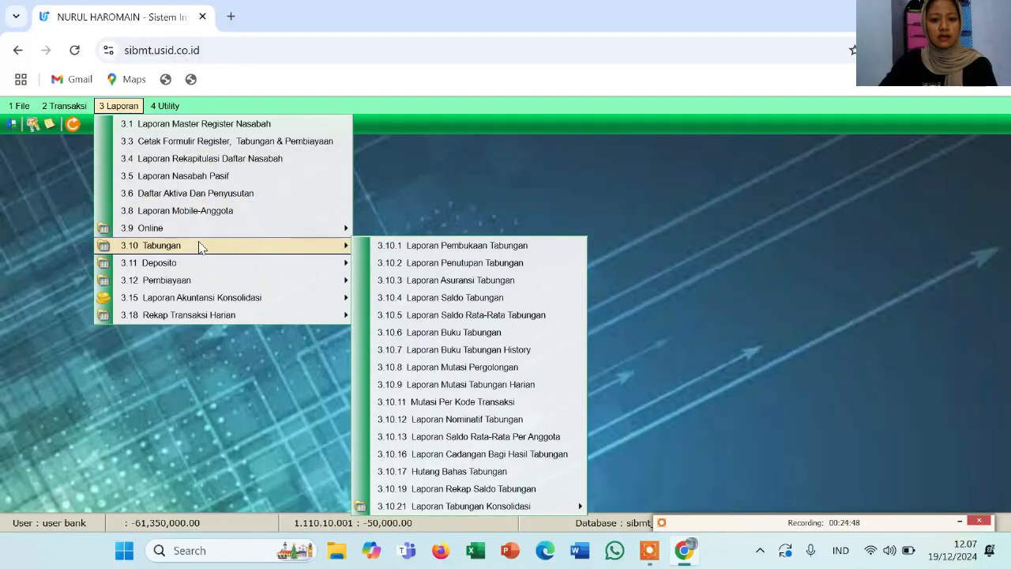
{"action": "left_click", "coordinate": [377, 246]}
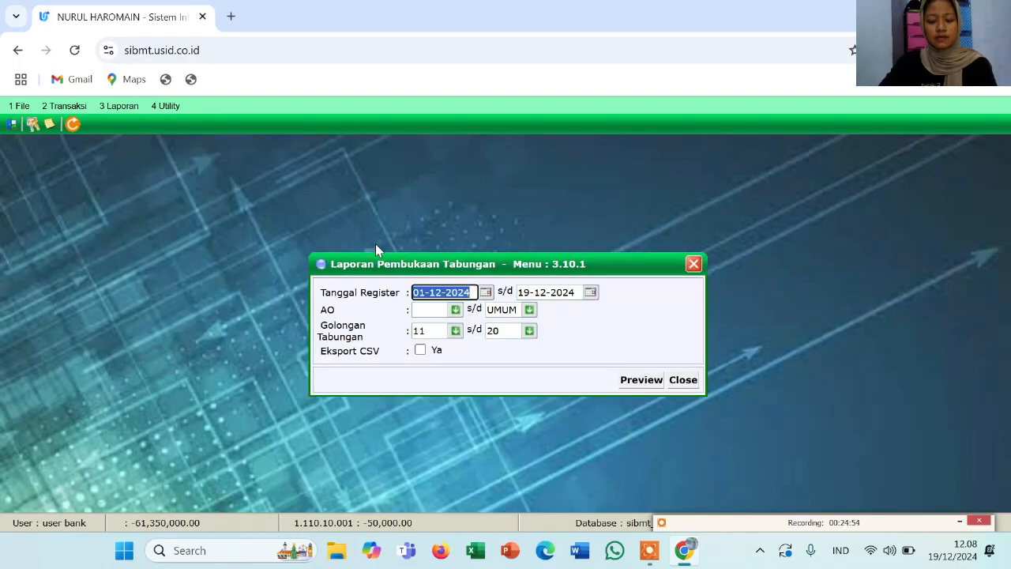
{"action": "left_click", "coordinate": [623, 381]}
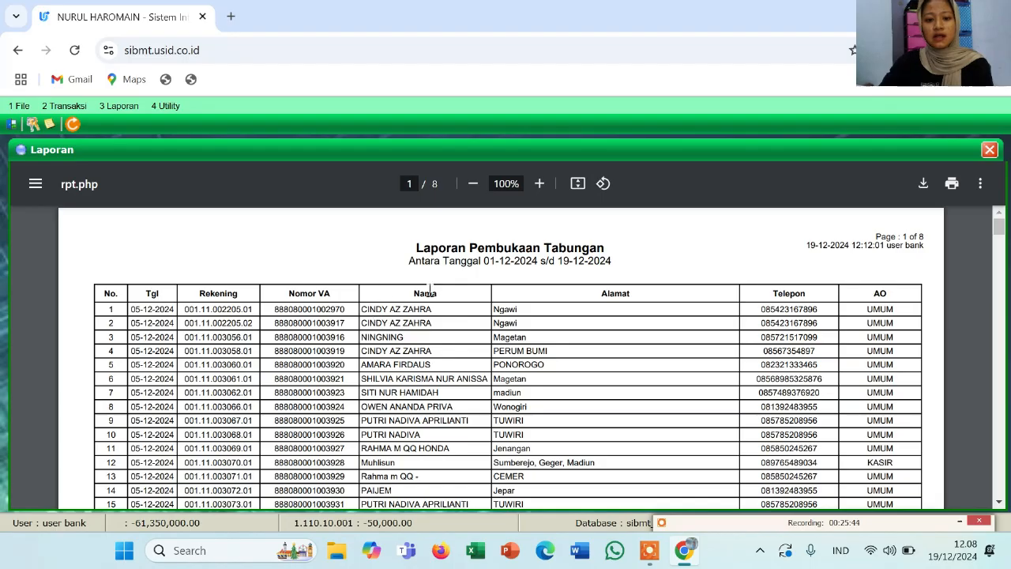
Scroll through the eight-page opening report, then close the preview and its settings dialog
{"action": "scroll", "coordinate": [436, 301], "scroll_direction": "down", "scroll_amount": 10}
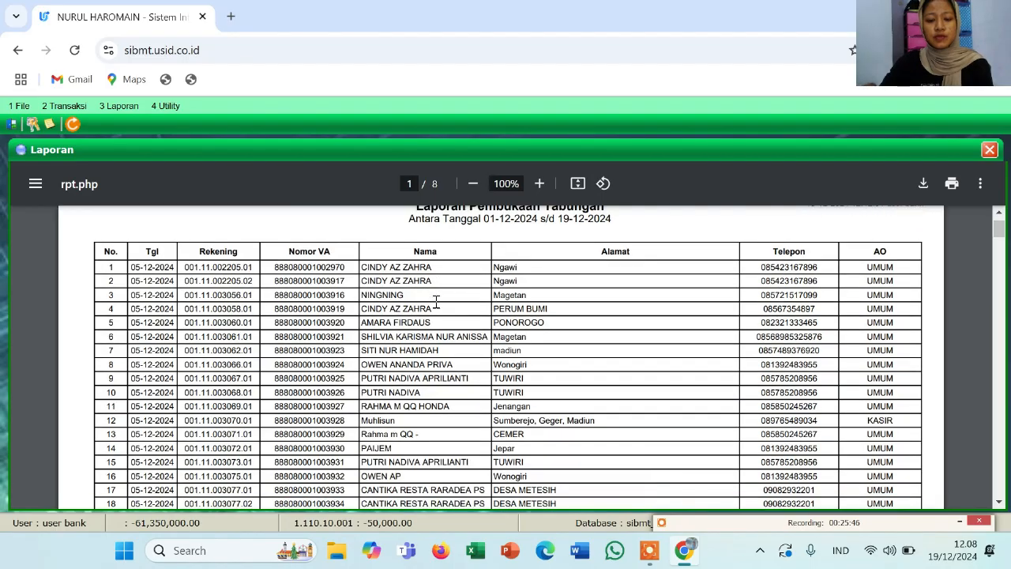
{"action": "scroll", "coordinate": [436, 301], "scroll_direction": "down", "scroll_amount": 5}
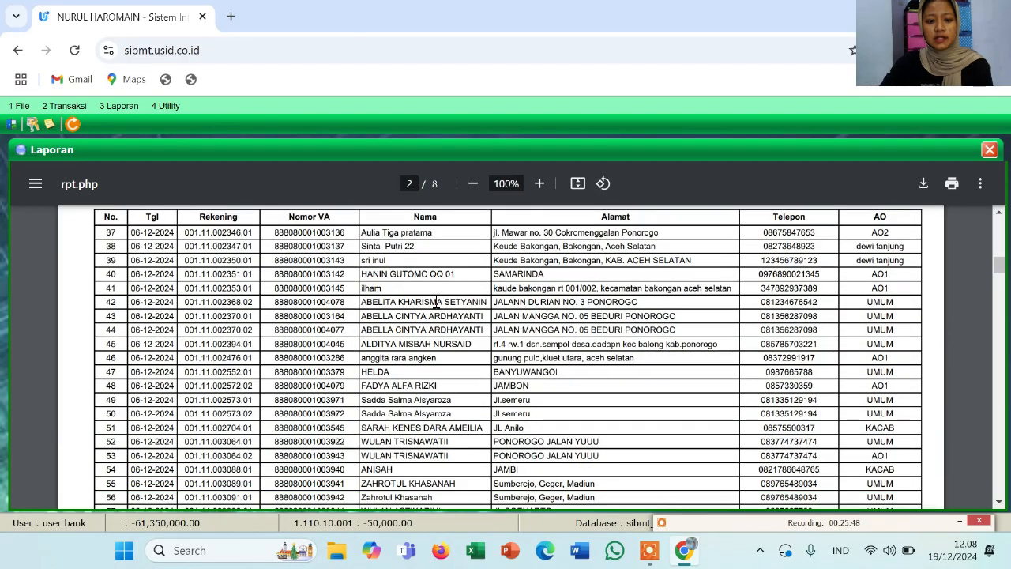
{"action": "scroll", "coordinate": [436, 301], "scroll_direction": "down", "scroll_amount": 5}
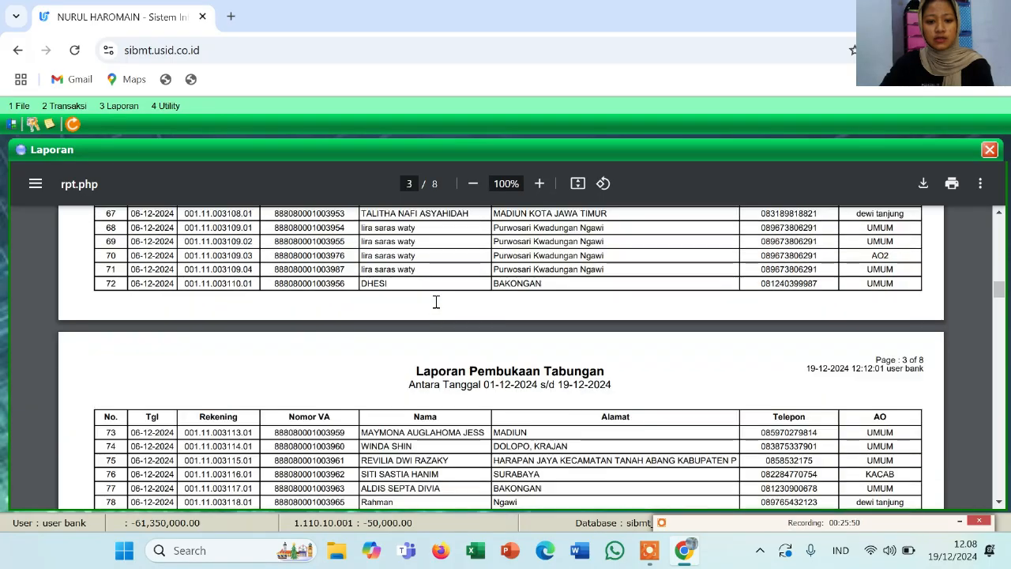
{"action": "scroll", "coordinate": [436, 301], "scroll_direction": "down", "scroll_amount": 5}
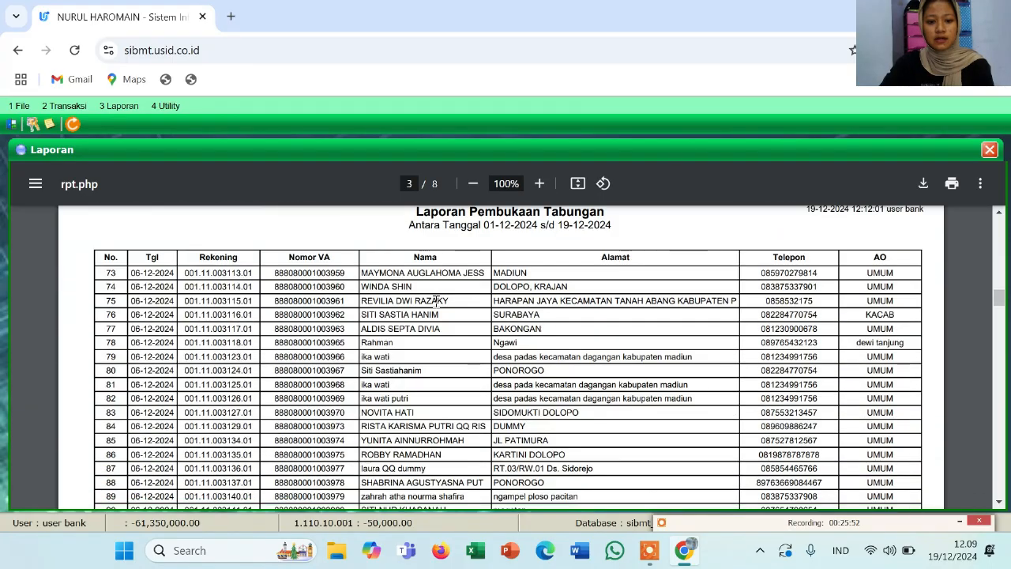
{"action": "scroll", "coordinate": [436, 301], "scroll_direction": "down", "scroll_amount": 3}
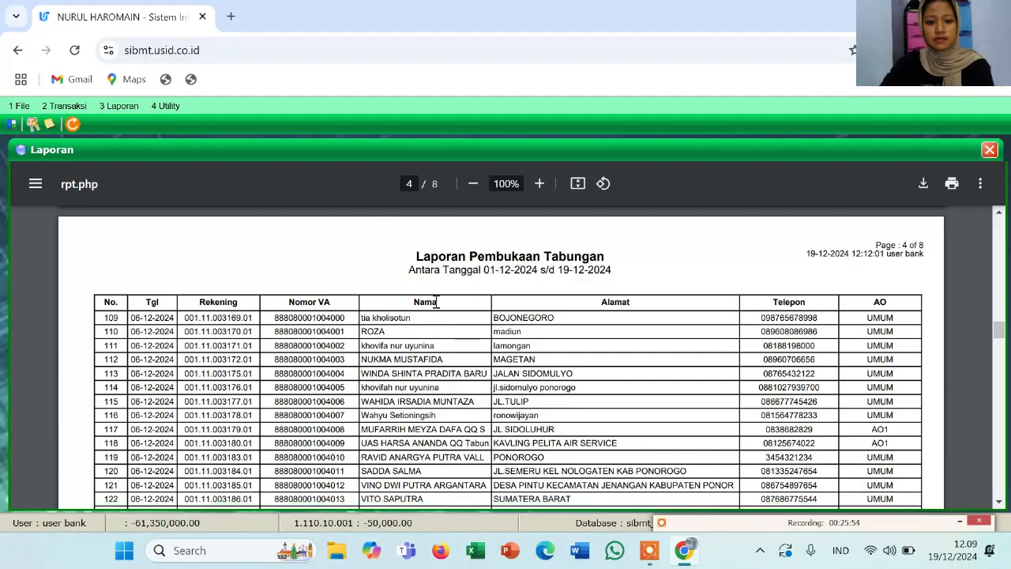
{"action": "scroll", "coordinate": [436, 301], "scroll_direction": "up", "scroll_amount": 1}
{"action": "scroll", "coordinate": [441, 361], "scroll_direction": "down", "scroll_amount": 2}
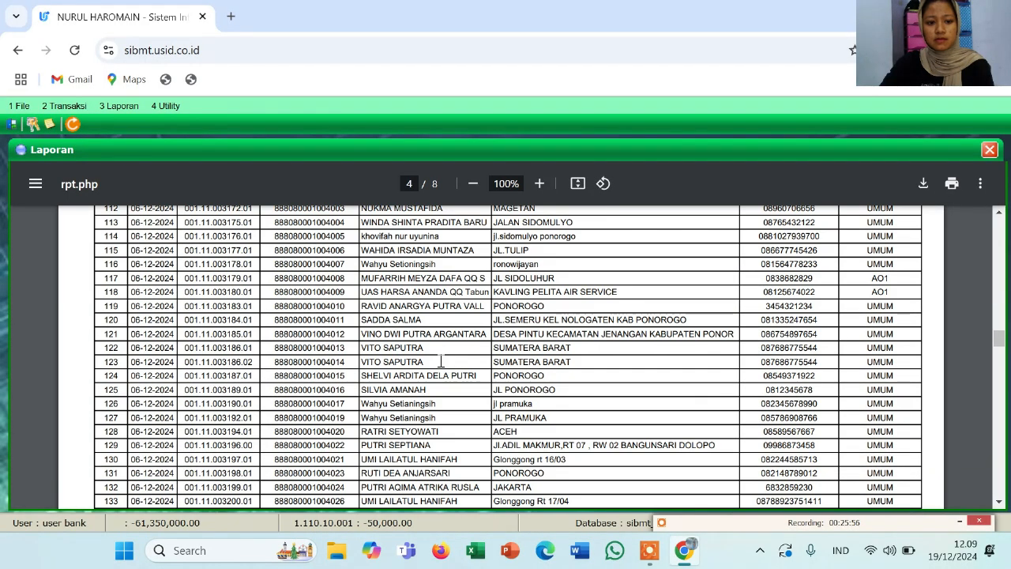
{"action": "scroll", "coordinate": [441, 361], "scroll_direction": "down", "scroll_amount": 10}
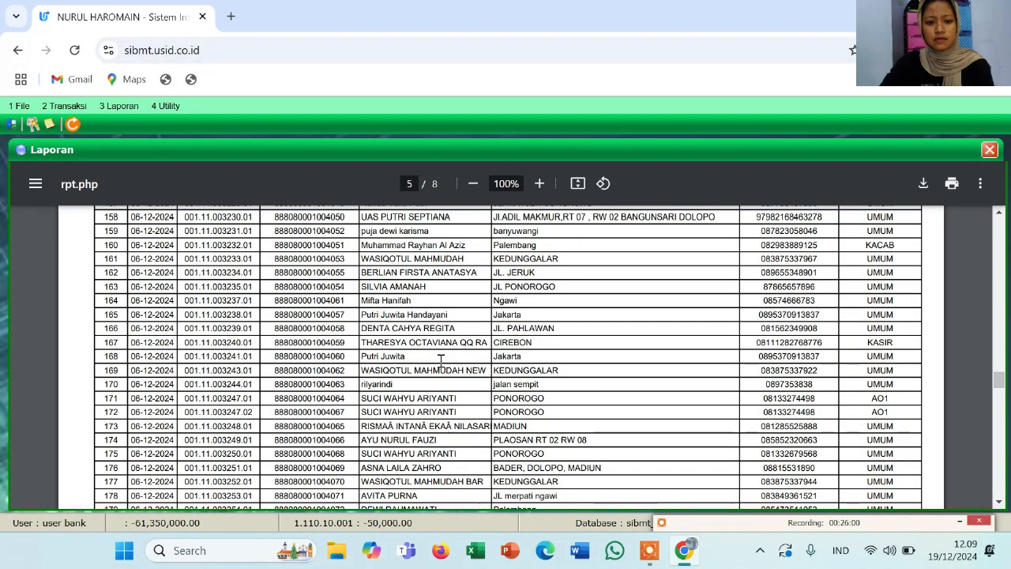
{"action": "scroll", "coordinate": [441, 361], "scroll_direction": "down", "scroll_amount": 20}
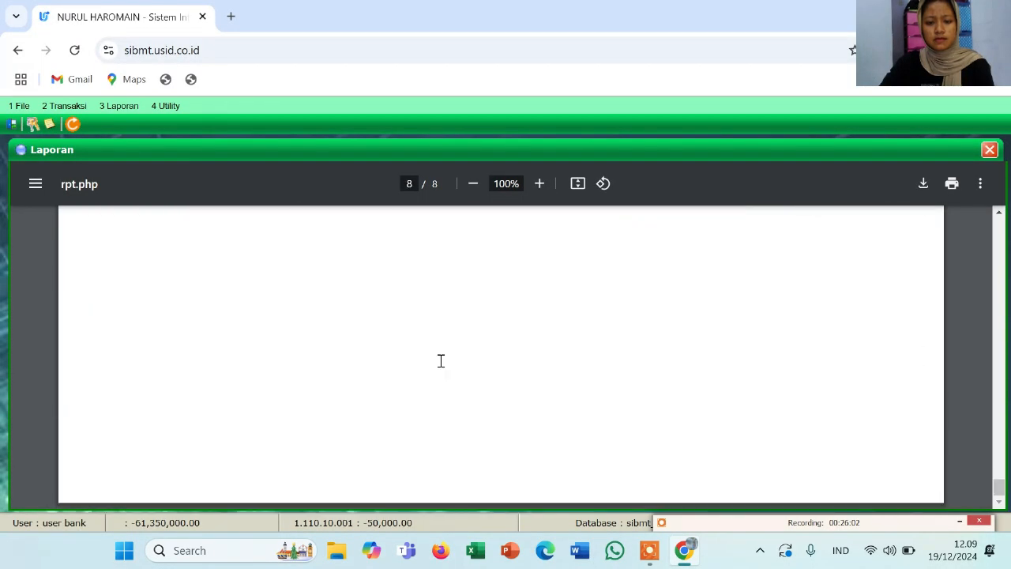
{"action": "scroll", "coordinate": [372, 361], "scroll_direction": "up", "scroll_amount": 5}
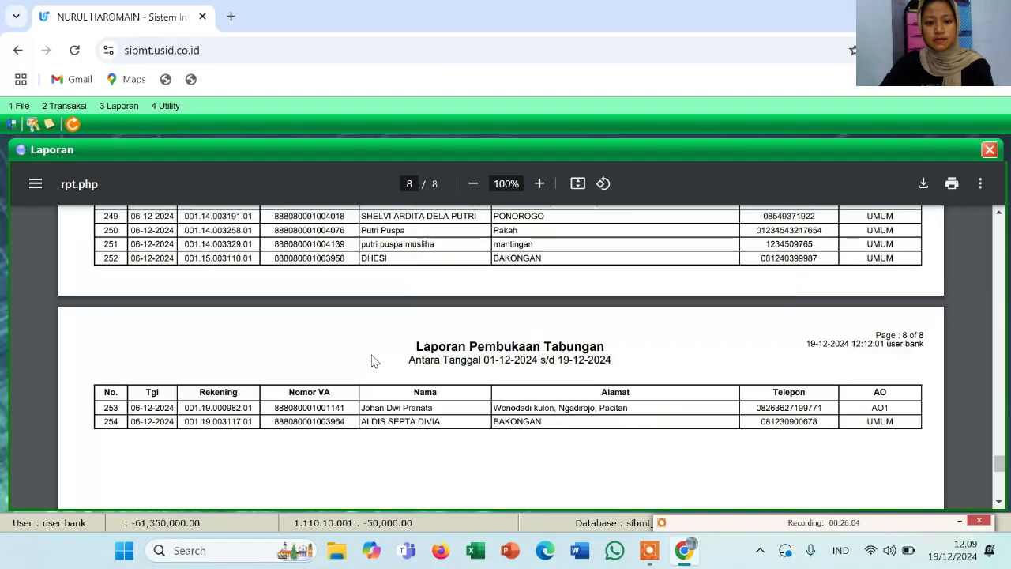
{"action": "scroll", "coordinate": [374, 359], "scroll_direction": "up", "scroll_amount": 1}
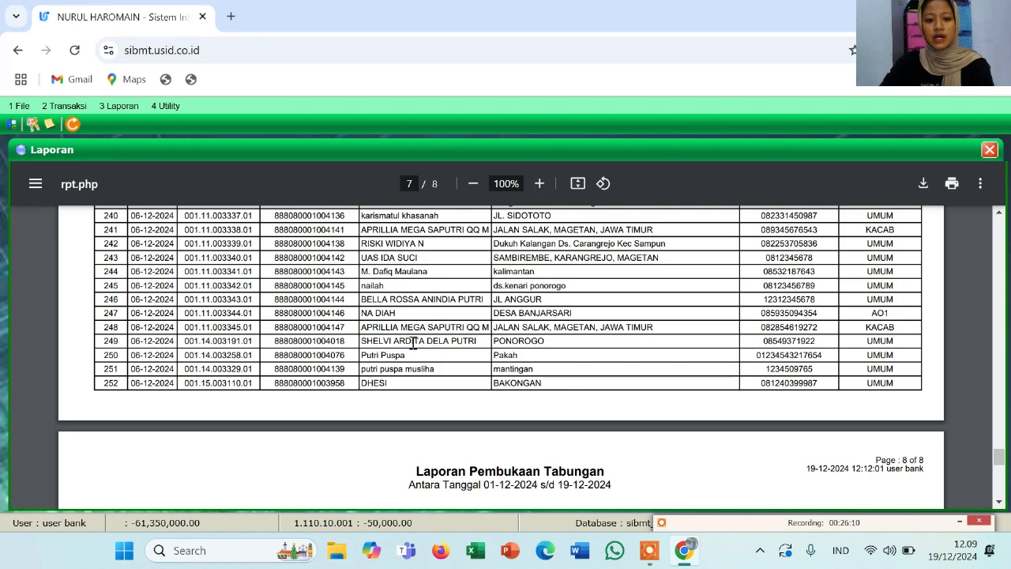
{"action": "scroll", "coordinate": [511, 361], "scroll_direction": "up", "scroll_amount": 10}
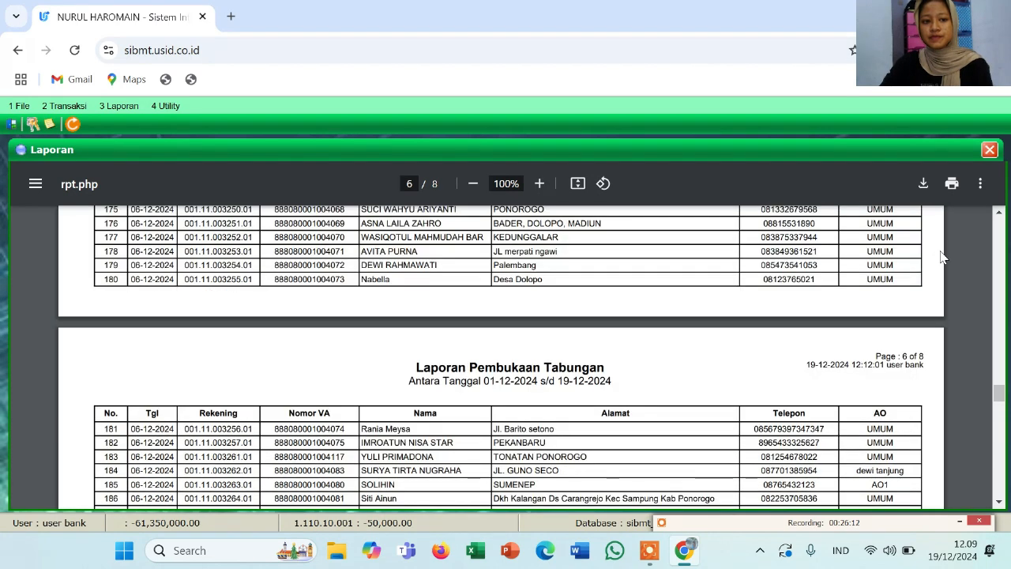
{"action": "left_click", "coordinate": [990, 151]}
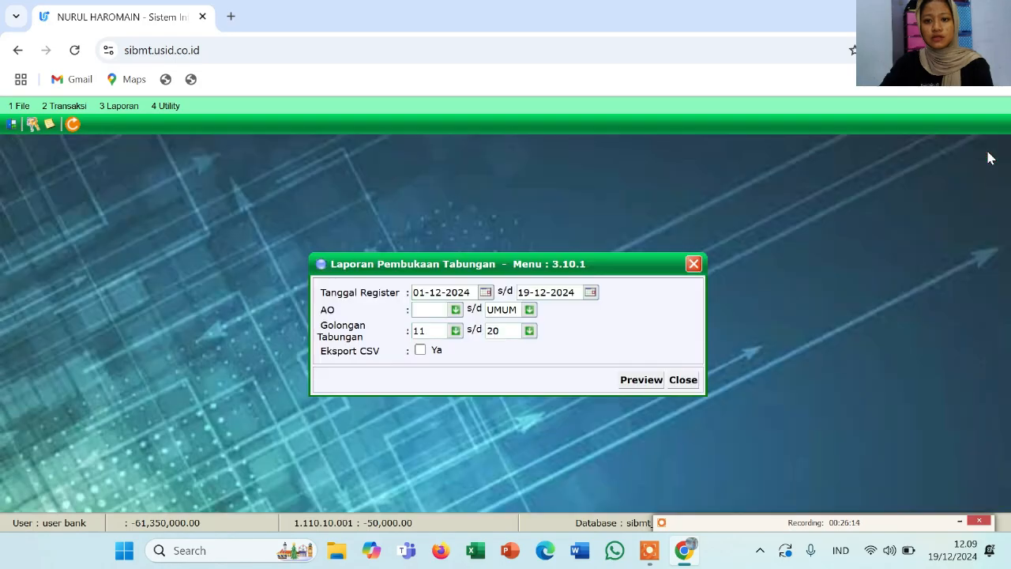
{"action": "left_click", "coordinate": [693, 264]}
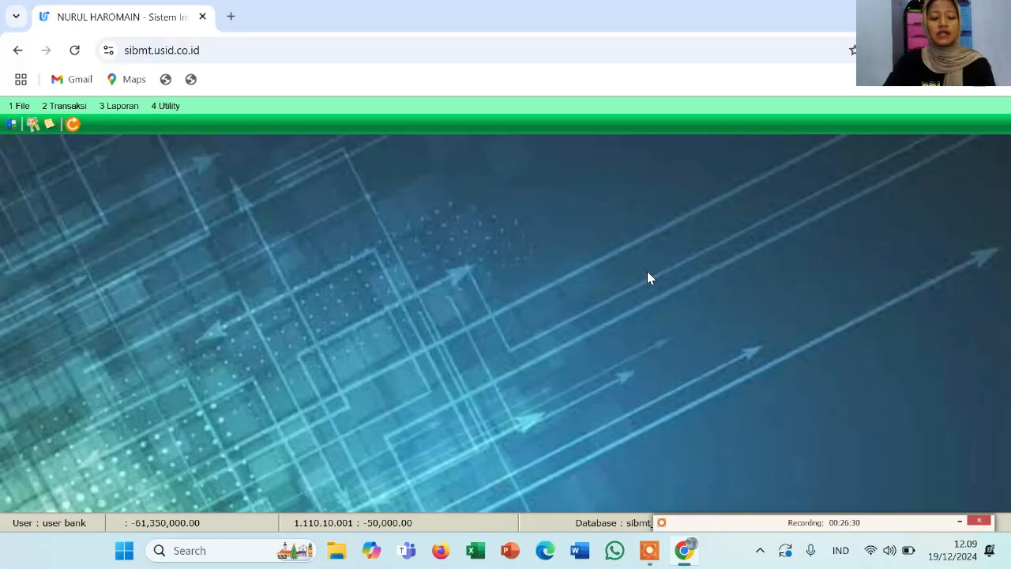
Open the 2.1 Teller form and load the customer's SIMPANAN SYARIAH account with suffix 01
{"action": "left_click", "coordinate": [67, 106]}
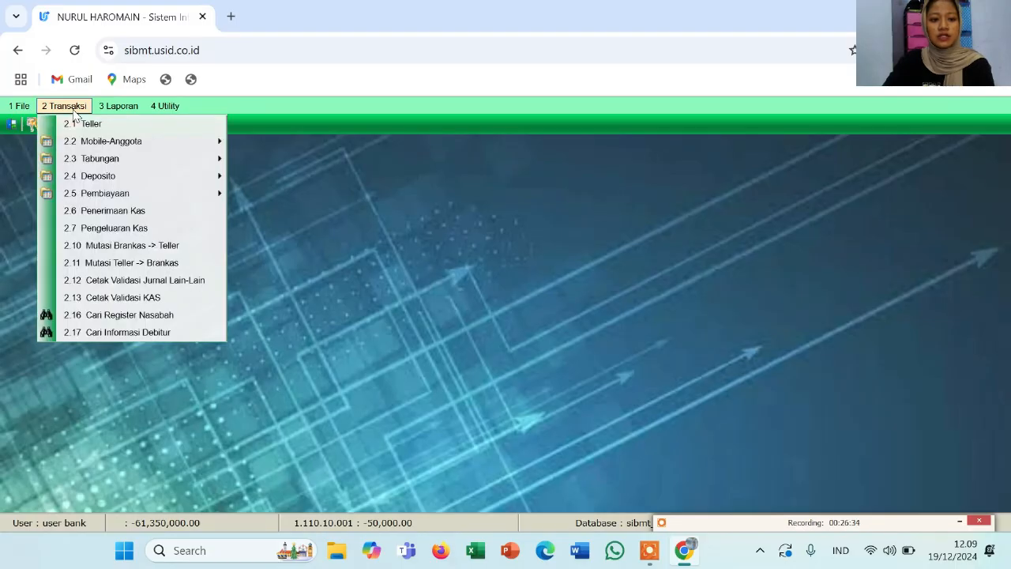
{"action": "left_click", "coordinate": [88, 124]}
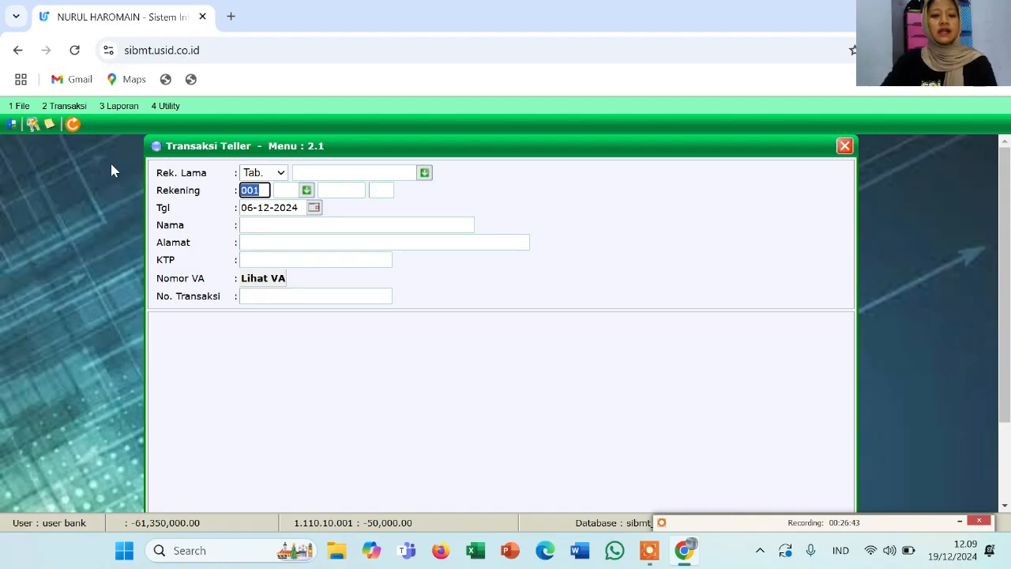
{"action": "left_click", "coordinate": [285, 191]}
{"action": "left_click", "coordinate": [307, 190]}
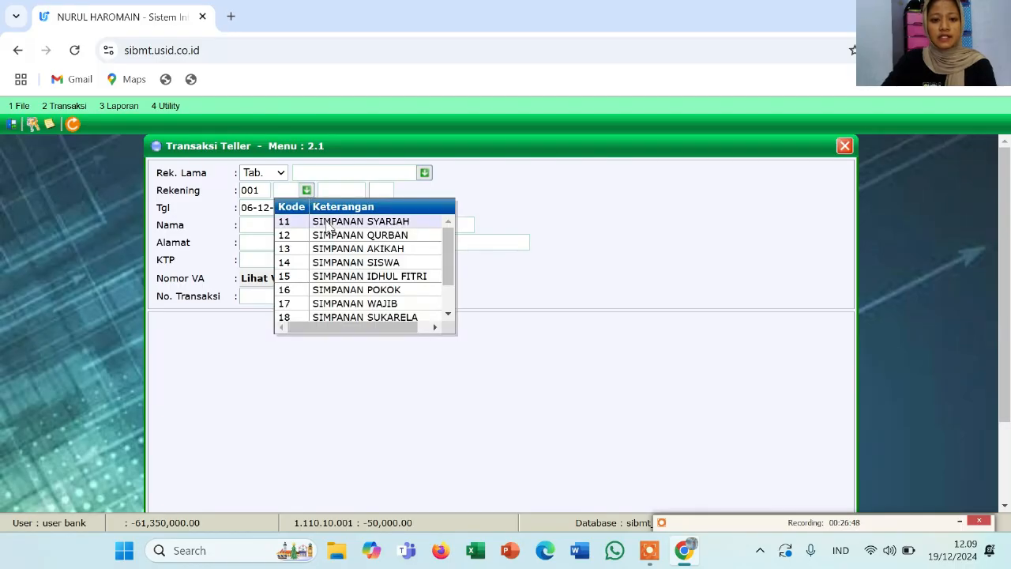
{"action": "left_click", "coordinate": [327, 222]}
{"action": "left_click", "coordinate": [338, 191]}
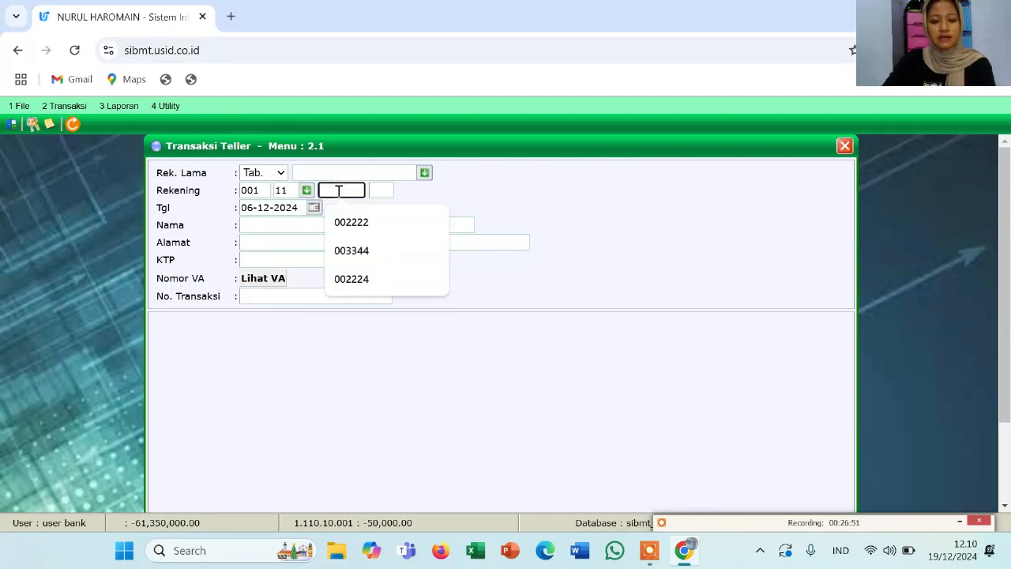
{"action": "left_click", "coordinate": [351, 253]}
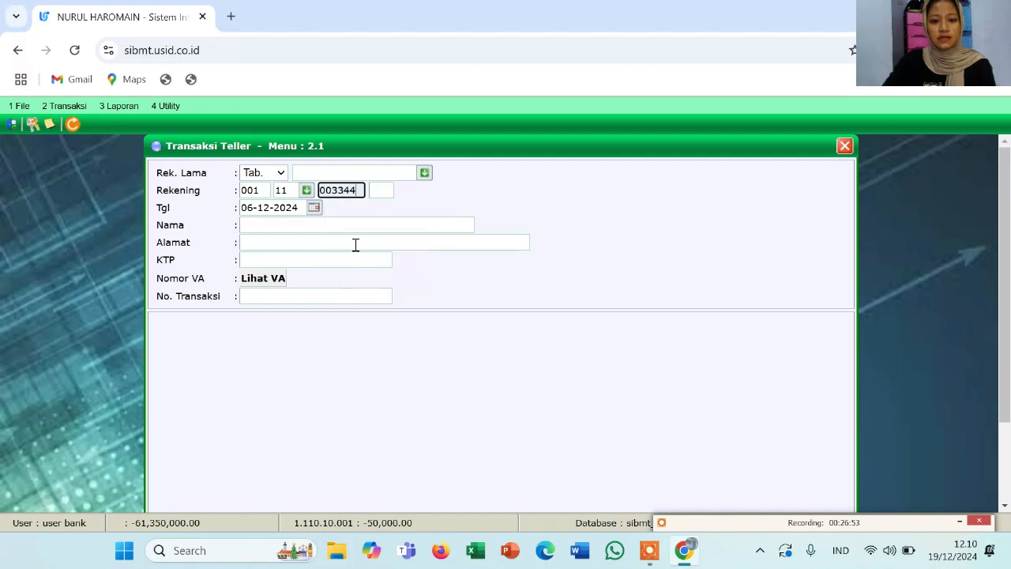
{"action": "left_click", "coordinate": [380, 189]}
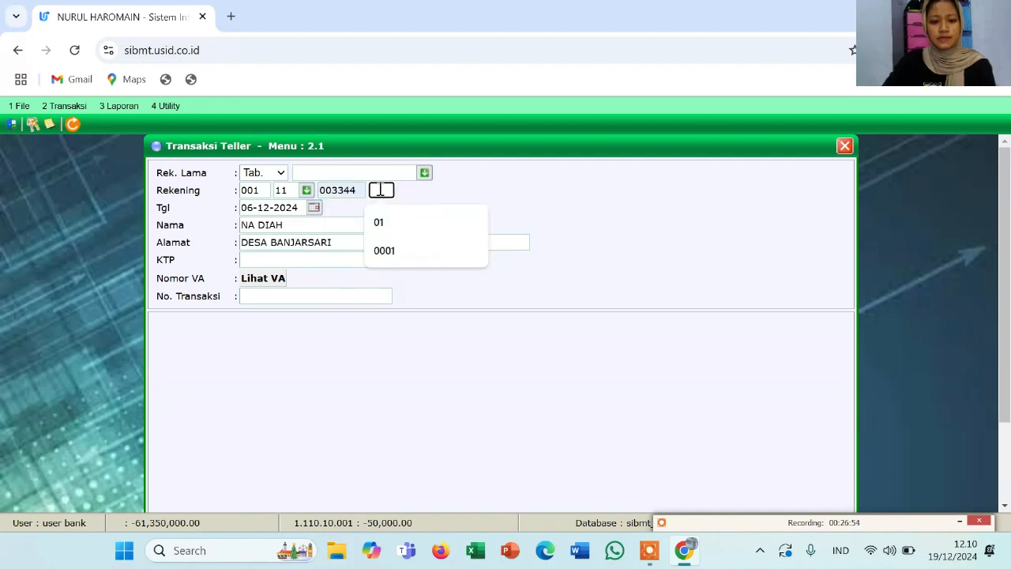
{"action": "left_click", "coordinate": [318, 257]}
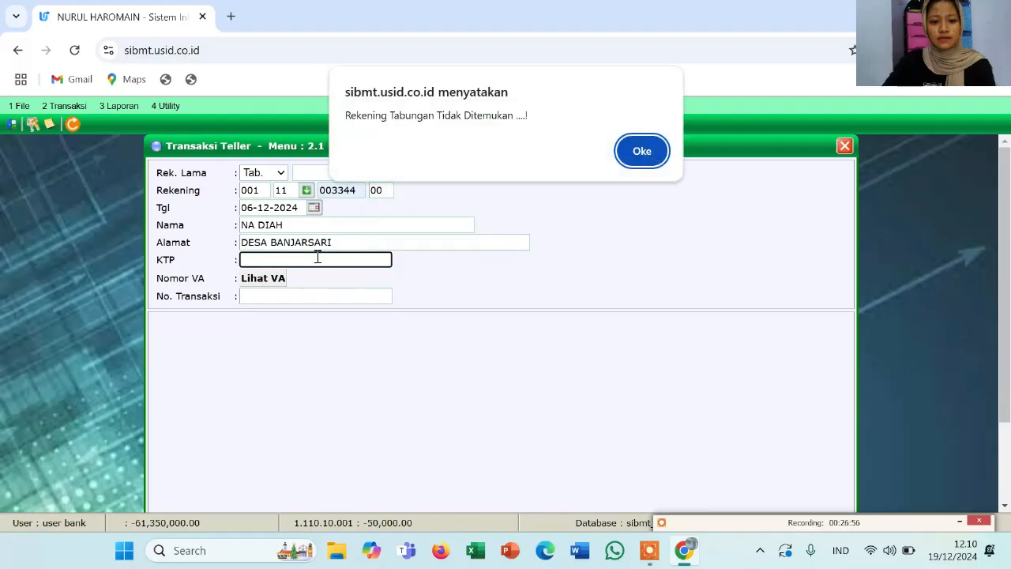
{"action": "key", "text": "Return"}
{"action": "left_click", "coordinate": [326, 191]}
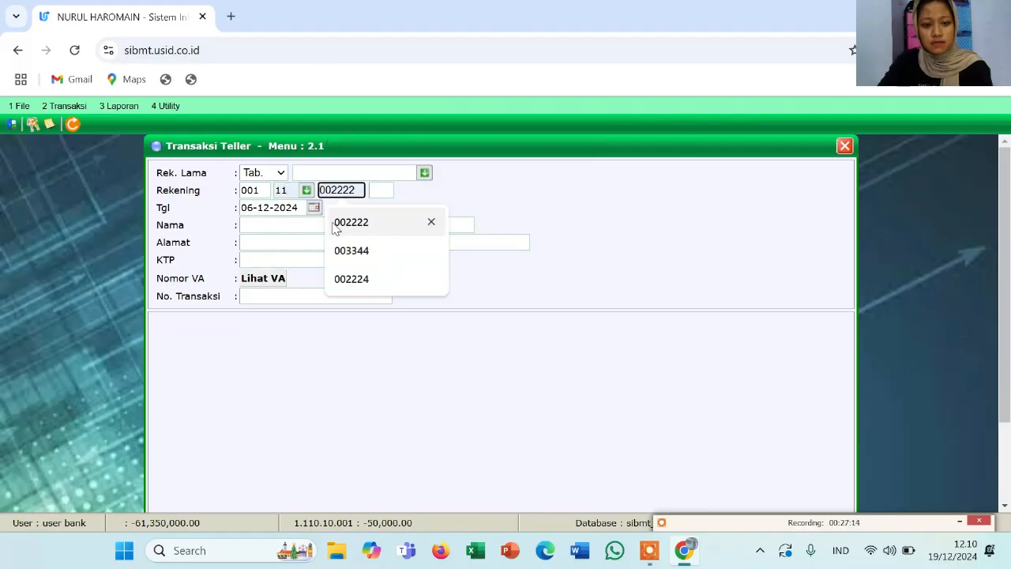
{"action": "left_click", "coordinate": [347, 250]}
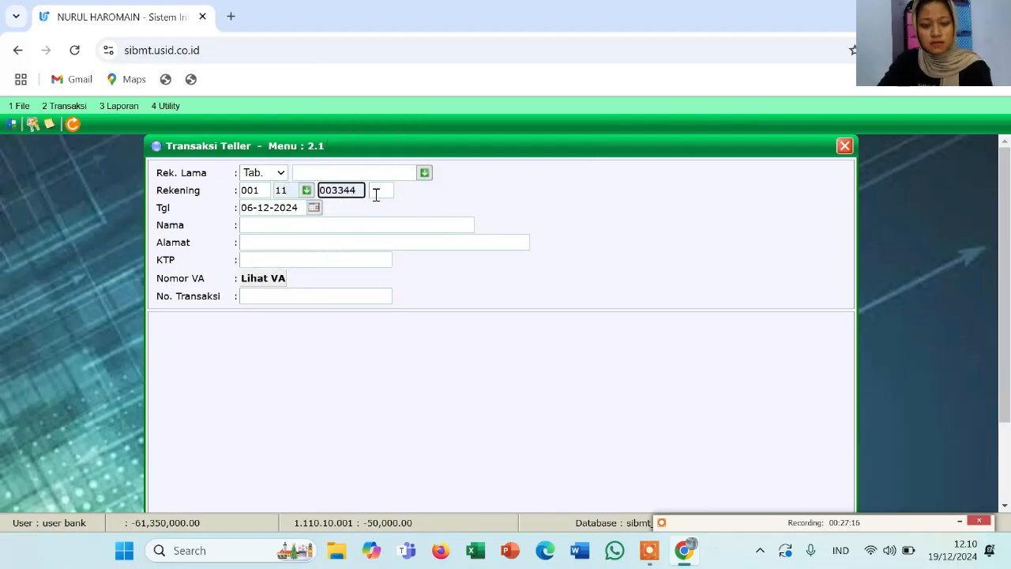
{"action": "left_click", "coordinate": [379, 191]}
{"action": "left_click", "coordinate": [382, 228]}
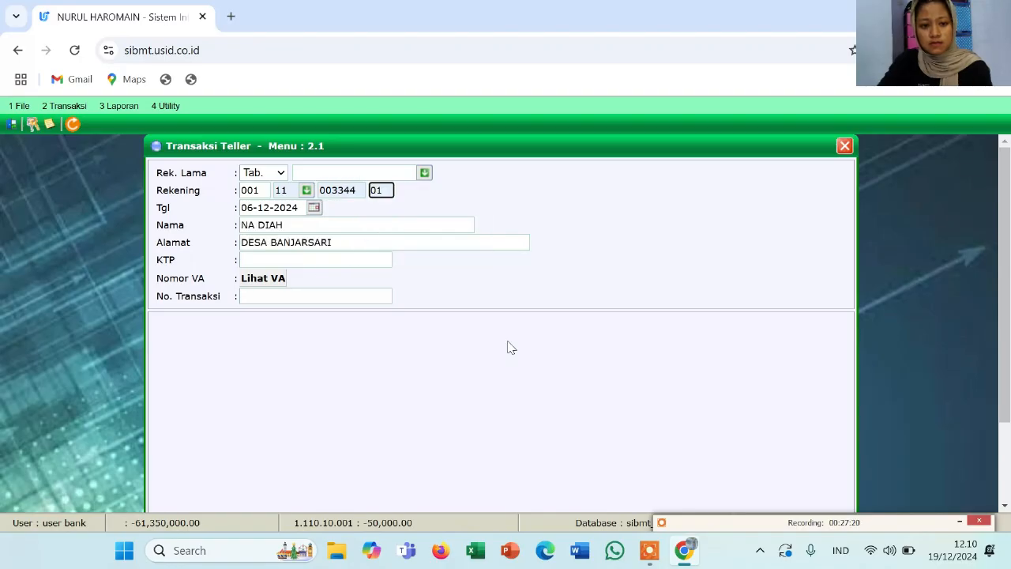
Load the account details, choose code 02 Penarikan Tunai and enter 5,000,000 as Mutasi
{"action": "scroll", "coordinate": [510, 347], "scroll_direction": "down", "scroll_amount": 1}
{"action": "scroll", "coordinate": [509, 348], "scroll_direction": "down", "scroll_amount": 2}
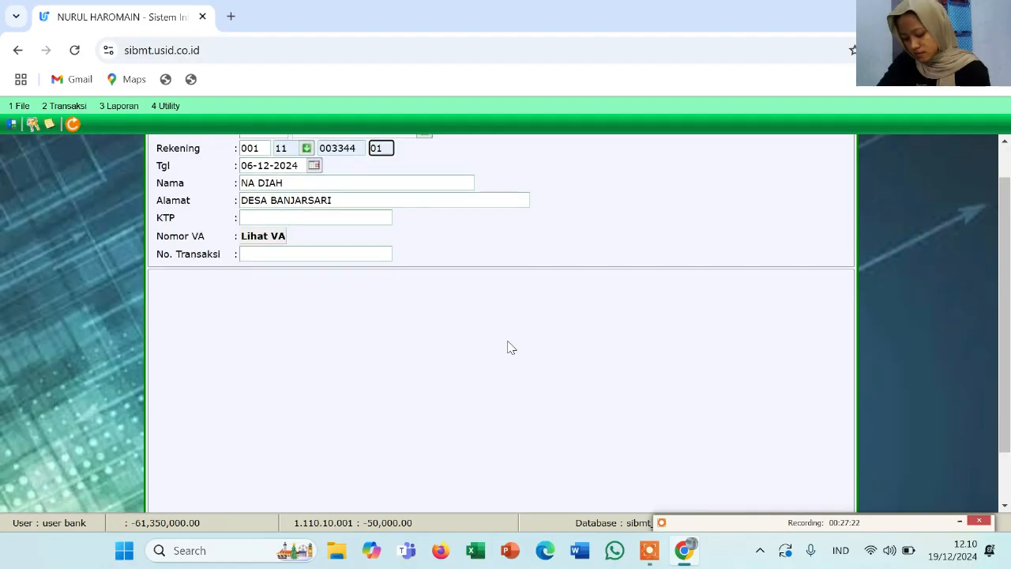
{"action": "scroll", "coordinate": [606, 341], "scroll_direction": "down", "scroll_amount": 3}
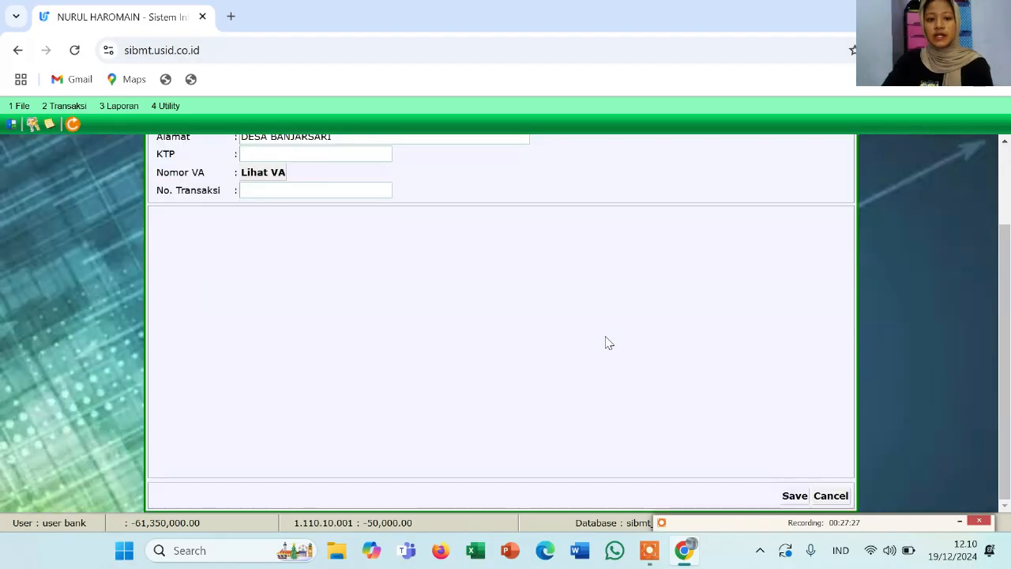
{"action": "scroll", "coordinate": [608, 343], "scroll_direction": "up", "scroll_amount": 3}
{"action": "scroll", "coordinate": [606, 342], "scroll_direction": "down", "scroll_amount": 3}
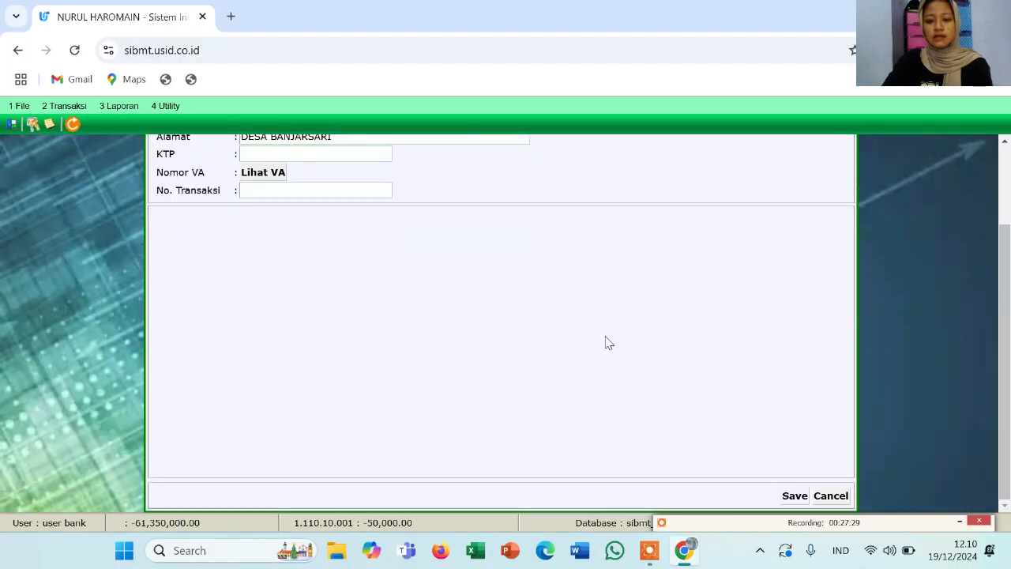
{"action": "left_click", "coordinate": [792, 494]}
{"action": "scroll", "coordinate": [482, 373], "scroll_direction": "up", "scroll_amount": 2}
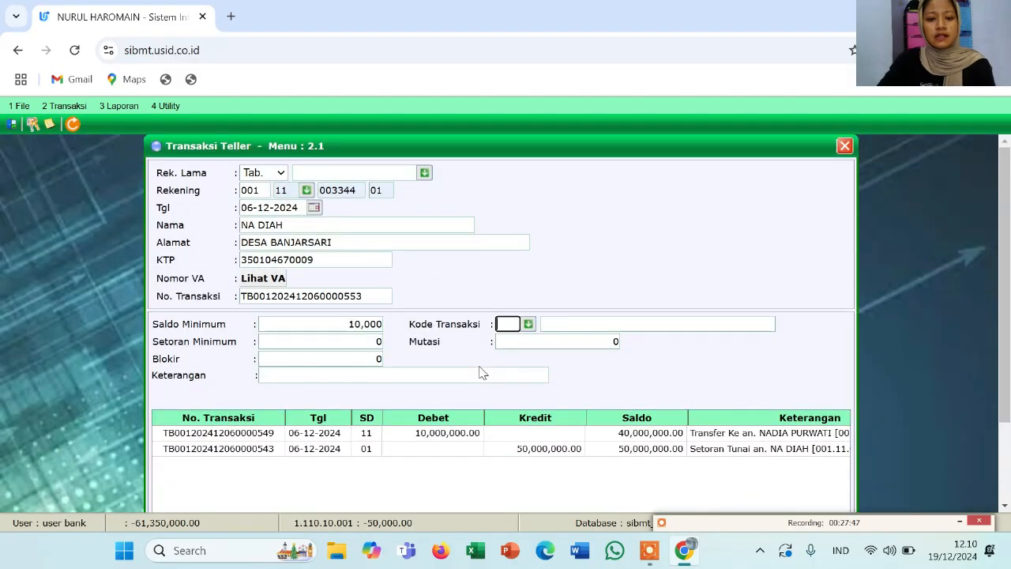
{"action": "left_click", "coordinate": [528, 324]}
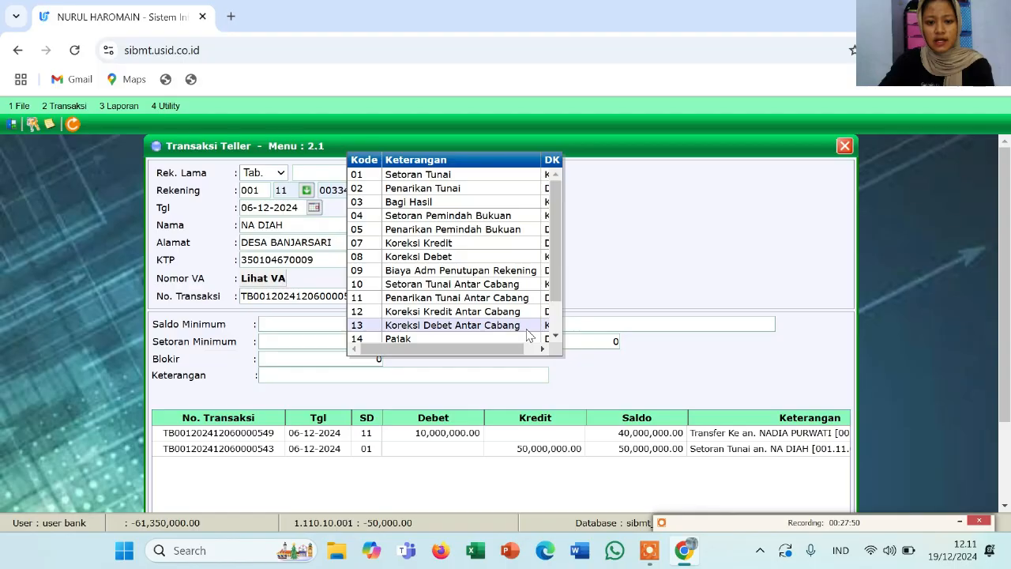
{"action": "left_click", "coordinate": [451, 193]}
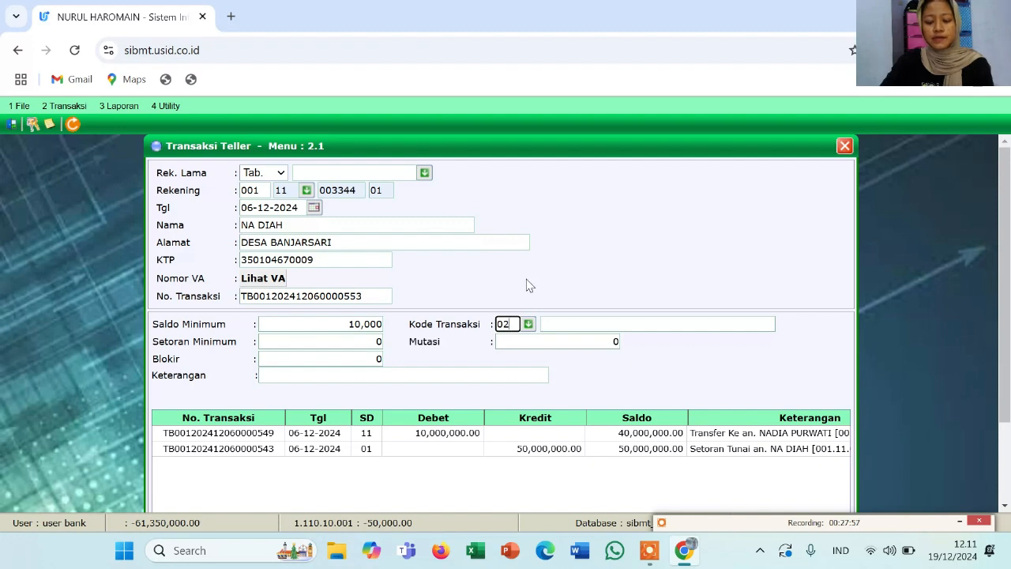
{"action": "left_click", "coordinate": [551, 324]}
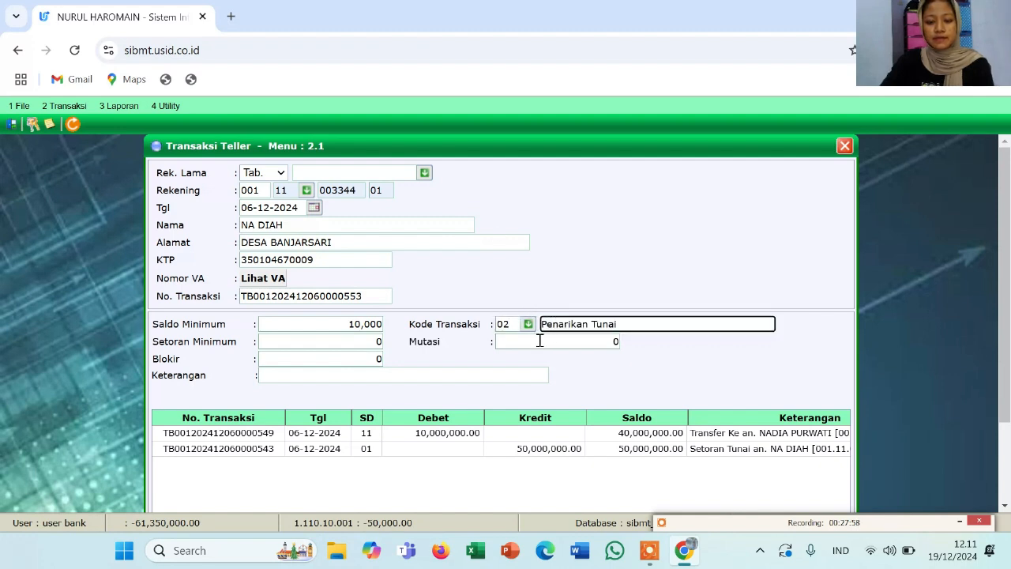
{"action": "left_click", "coordinate": [539, 341]}
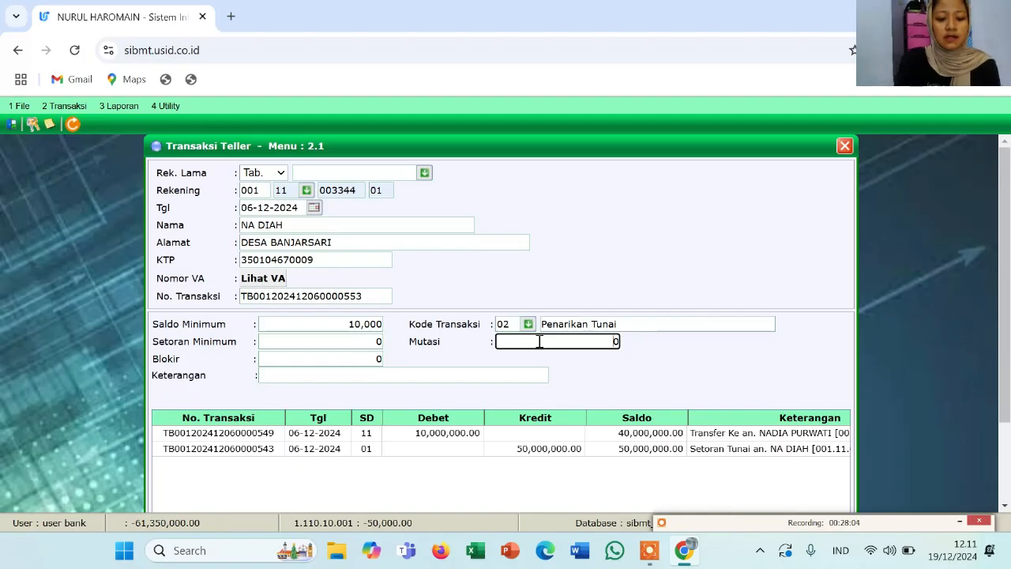
{"action": "type", "text": "5000000"}
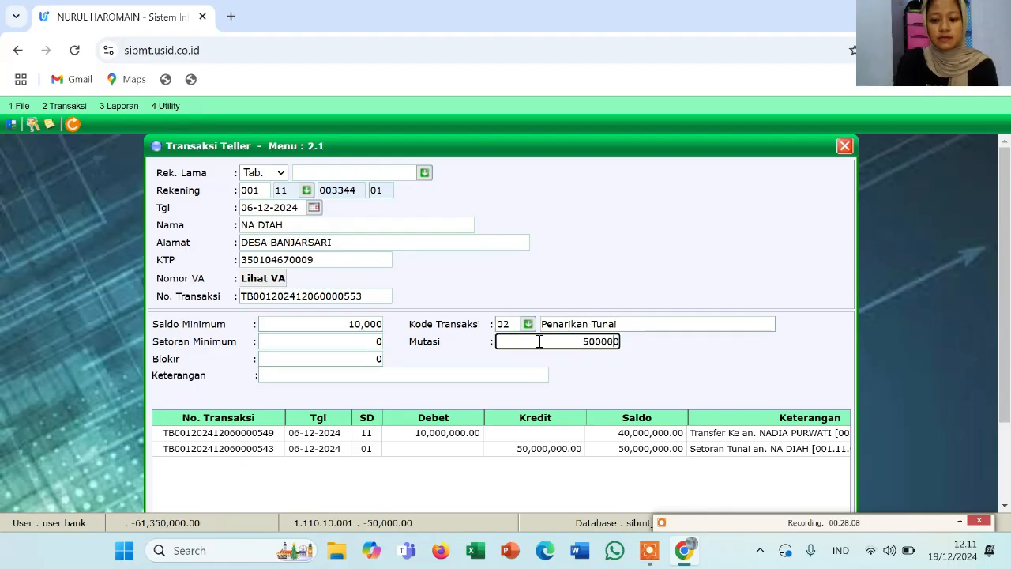
{"action": "left_click", "coordinate": [412, 380]}
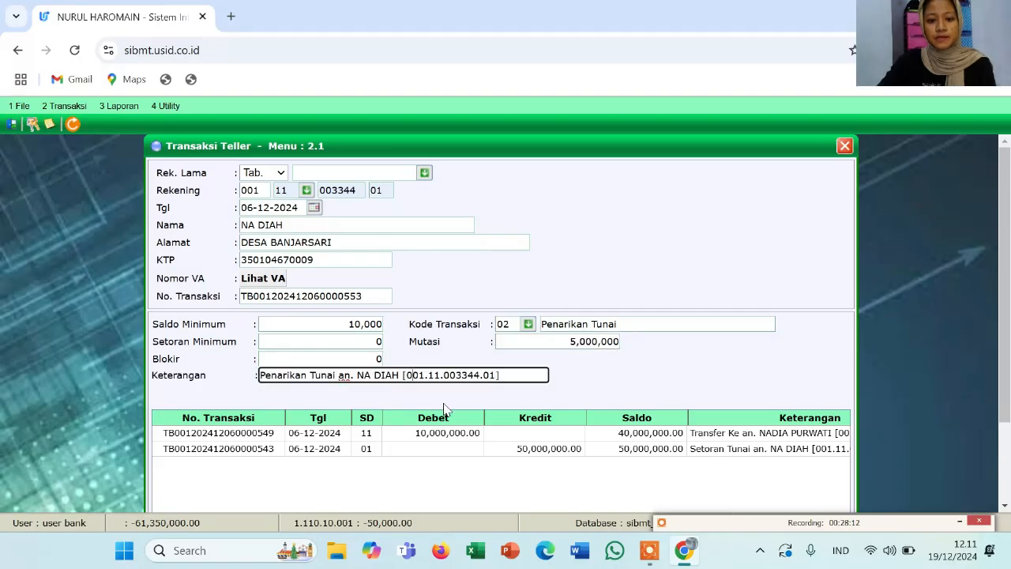
{"action": "scroll", "coordinate": [442, 408], "scroll_direction": "down", "scroll_amount": 3}
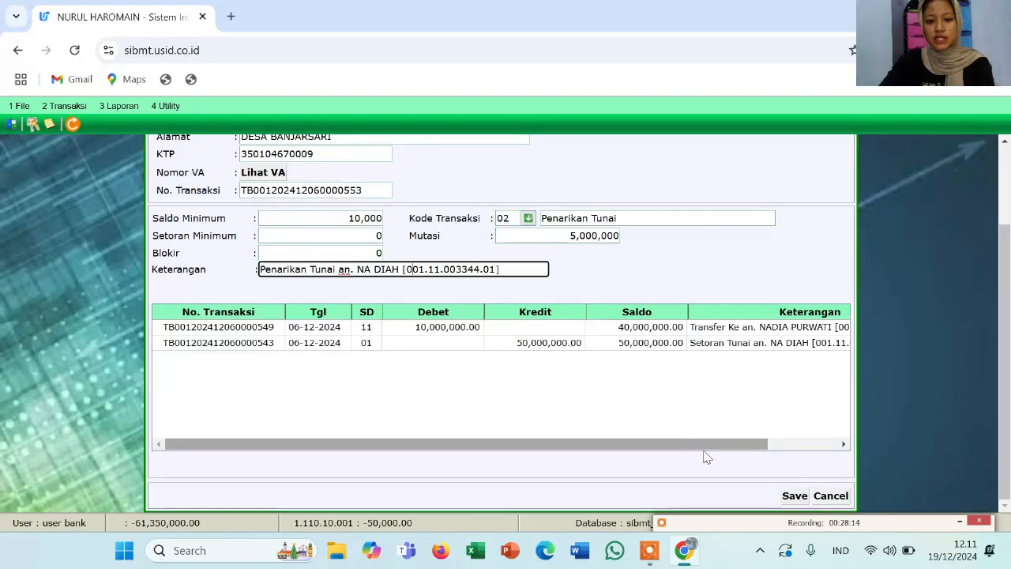
{"action": "left_click", "coordinate": [791, 506]}
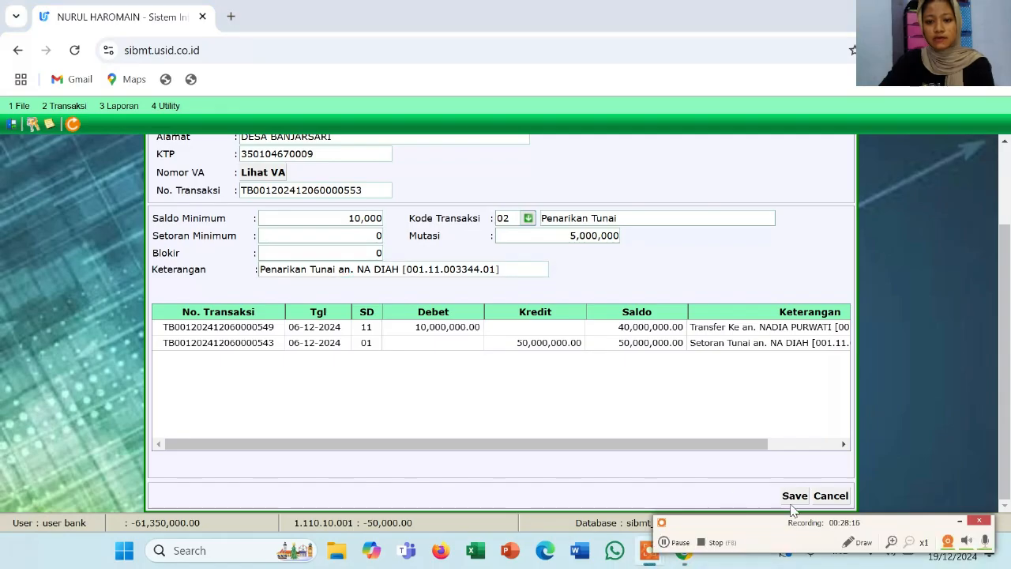
Save the 5,000,000 withdrawal, refresh the 06-12-2024 passbook mutations, and close Transaksi Teller
{"action": "left_click", "coordinate": [795, 496]}
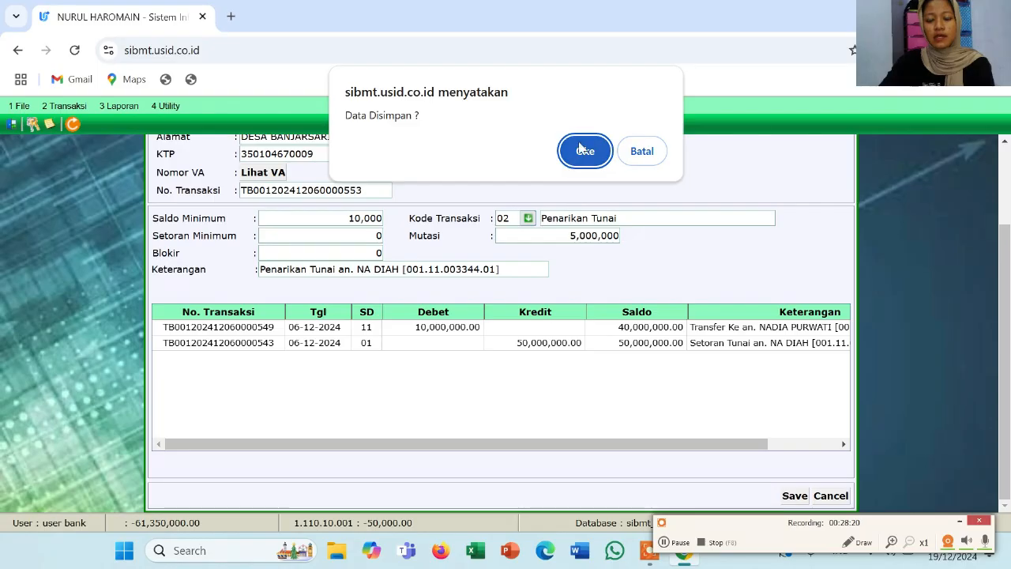
{"action": "left_click", "coordinate": [583, 150]}
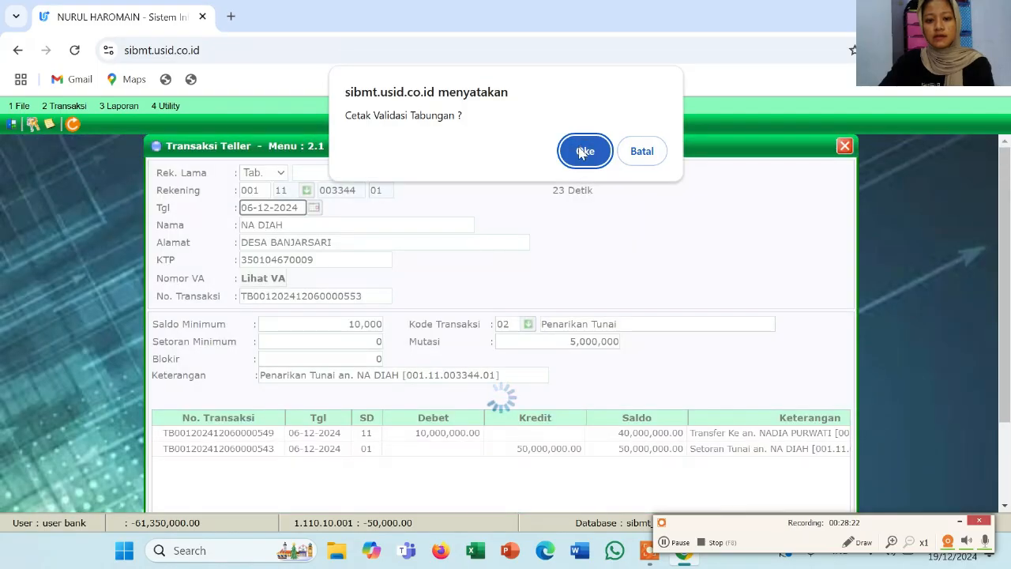
{"action": "left_click", "coordinate": [581, 151]}
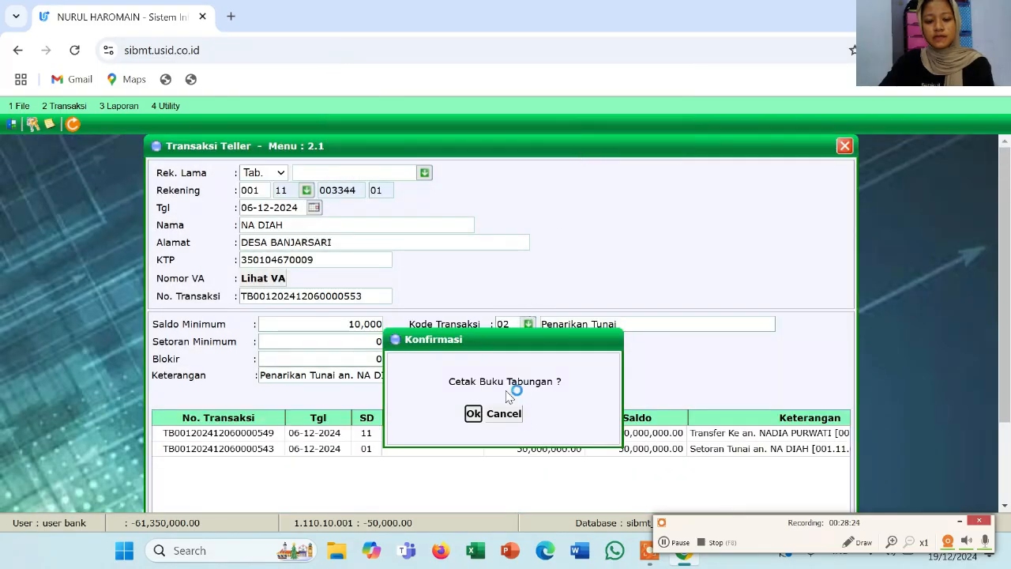
{"action": "left_click", "coordinate": [473, 414]}
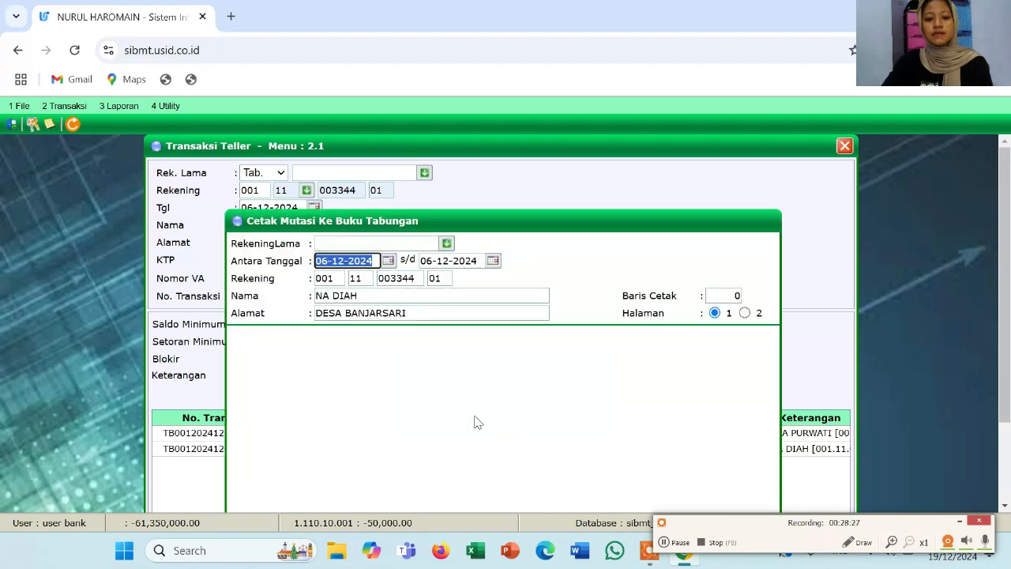
{"action": "scroll", "coordinate": [513, 430], "scroll_direction": "down", "scroll_amount": 2}
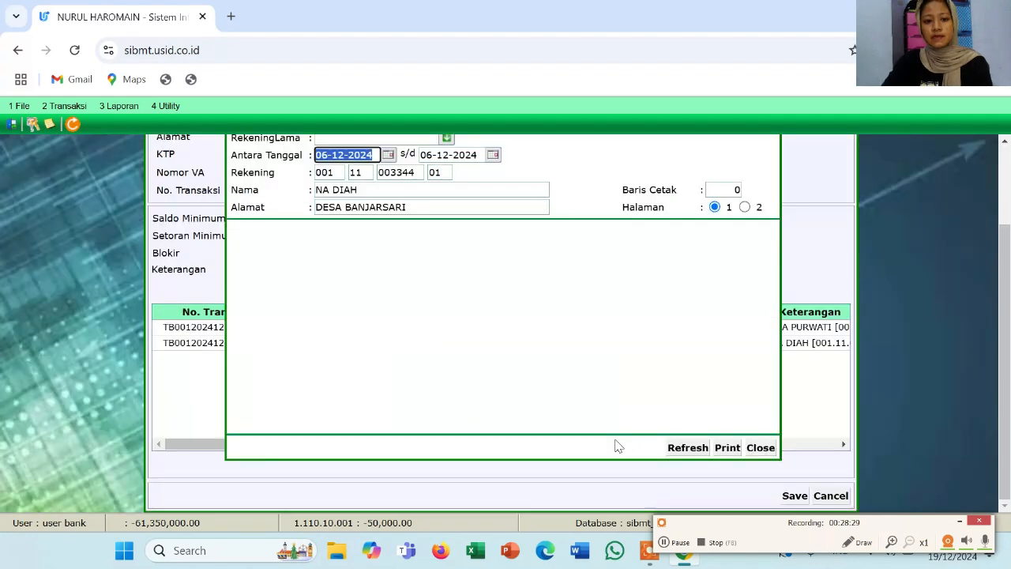
{"action": "left_click", "coordinate": [686, 449]}
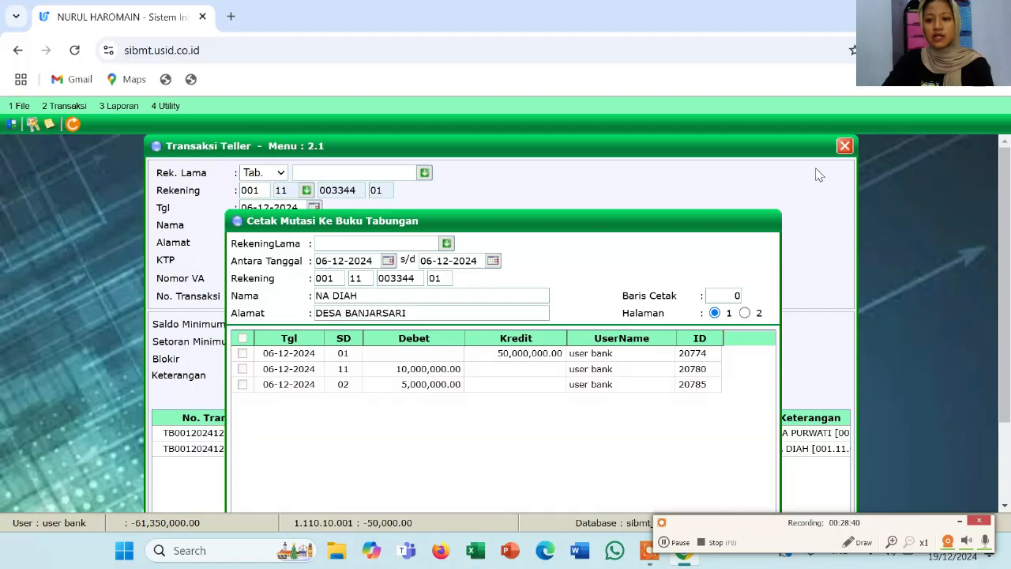
{"action": "left_click", "coordinate": [844, 146]}
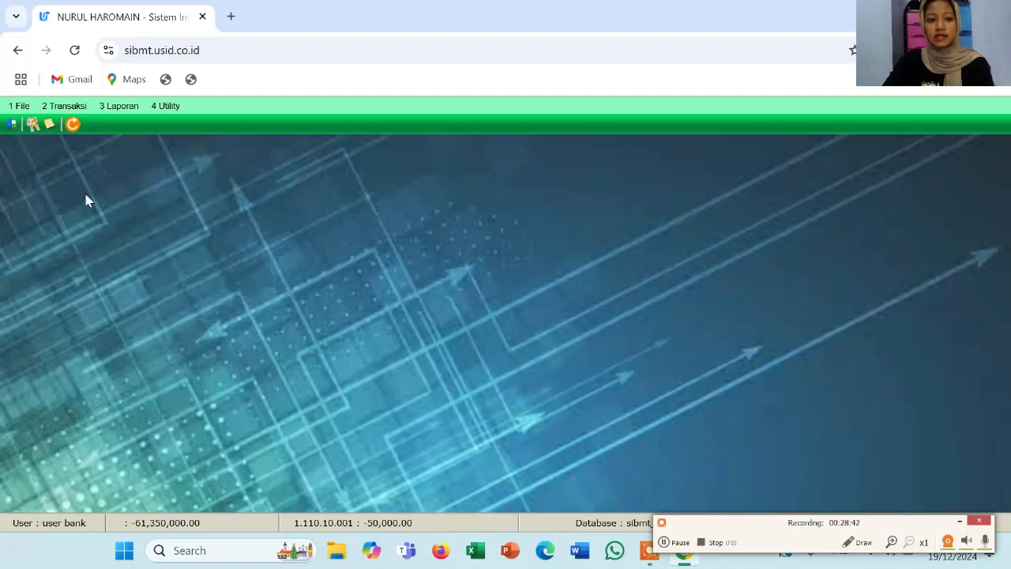
{"action": "left_click", "coordinate": [70, 111]}
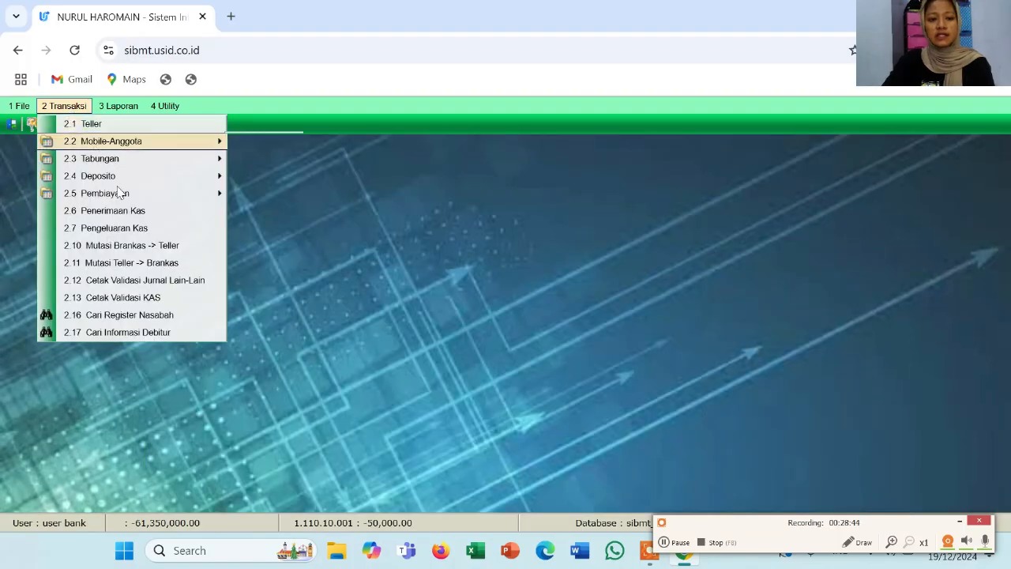
{"action": "left_click", "coordinate": [144, 315]}
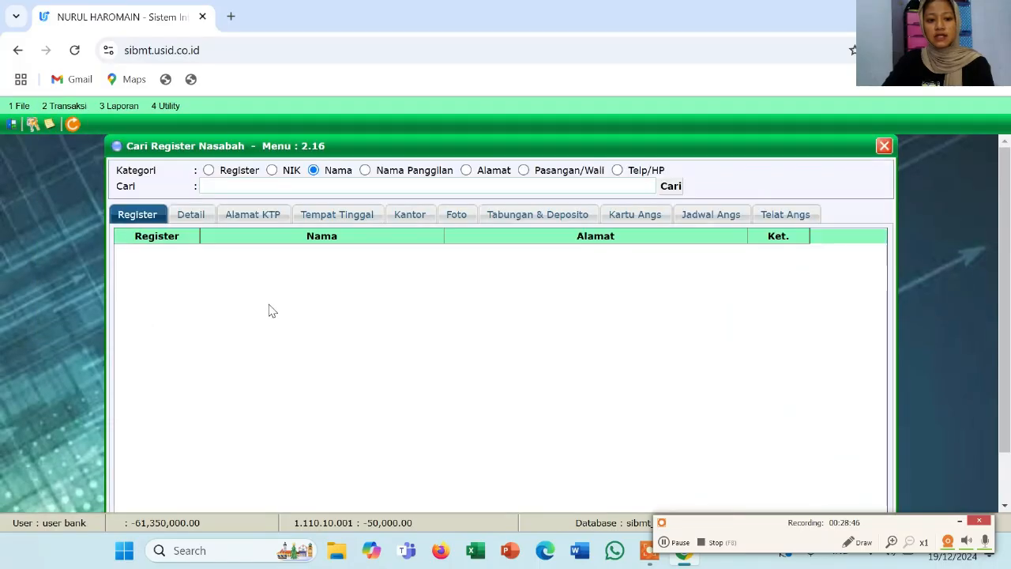
{"action": "left_click", "coordinate": [337, 187]}
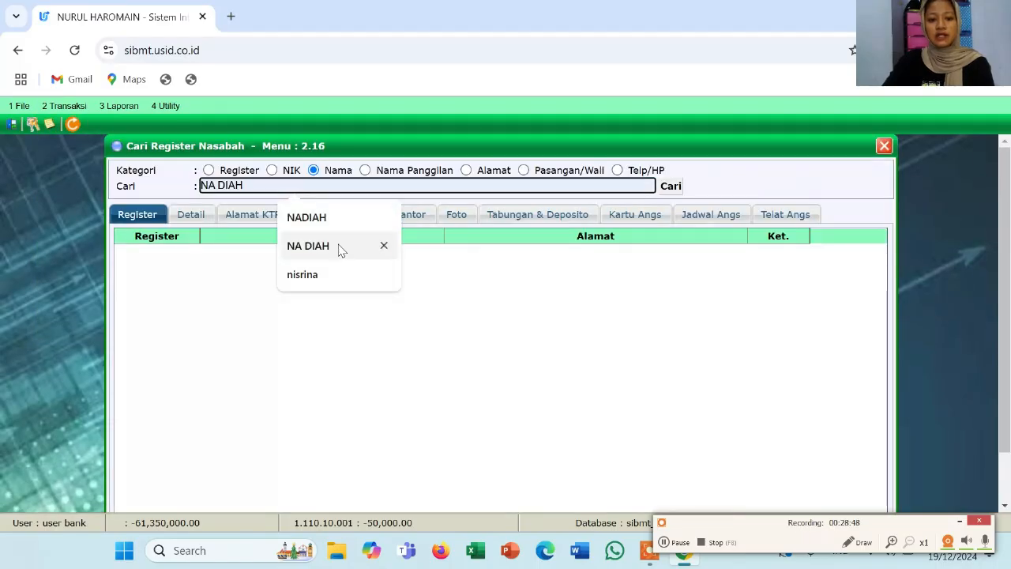
{"action": "left_click", "coordinate": [340, 250]}
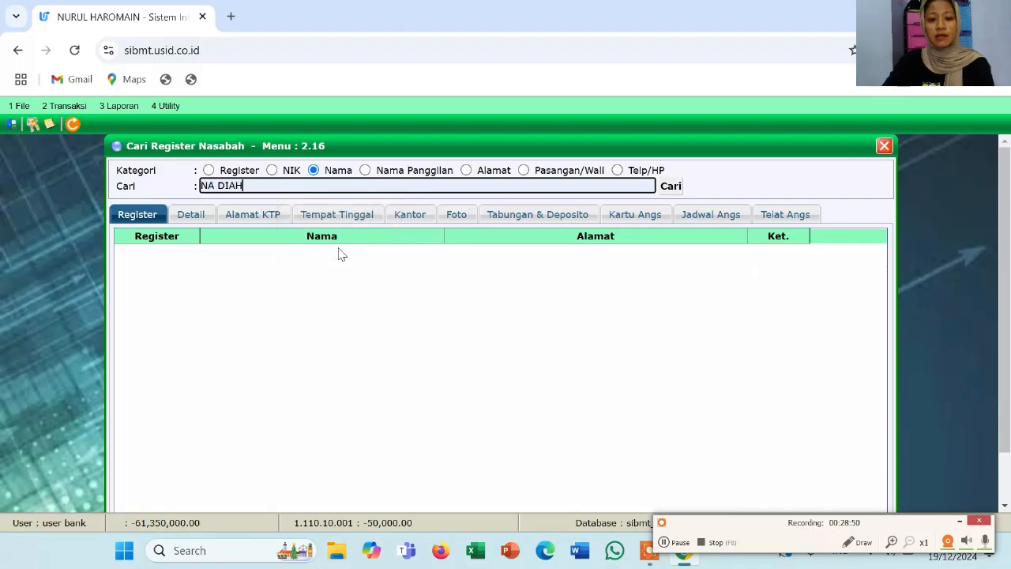
{"action": "left_click", "coordinate": [669, 186]}
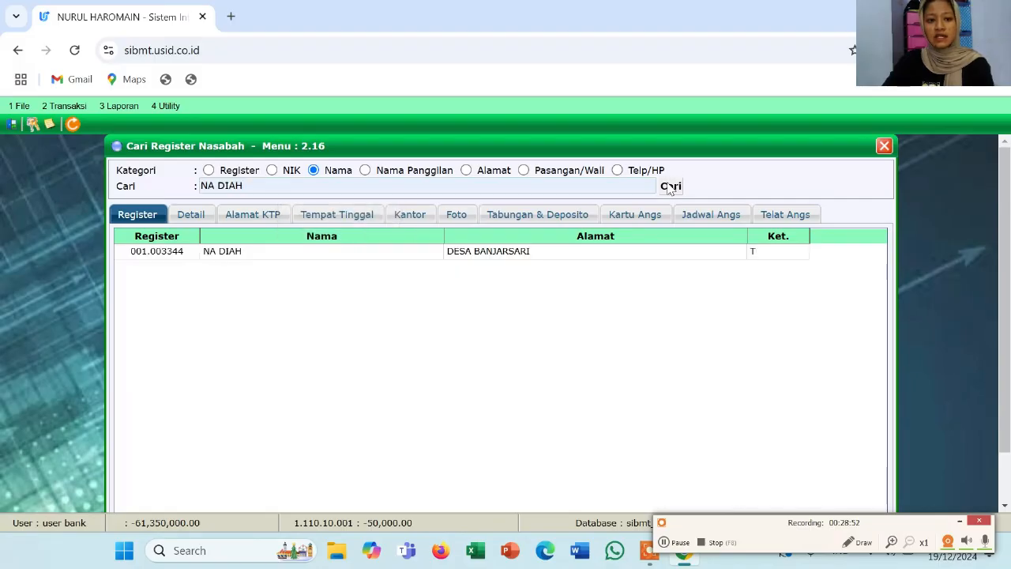
{"action": "double_click", "coordinate": [270, 253]}
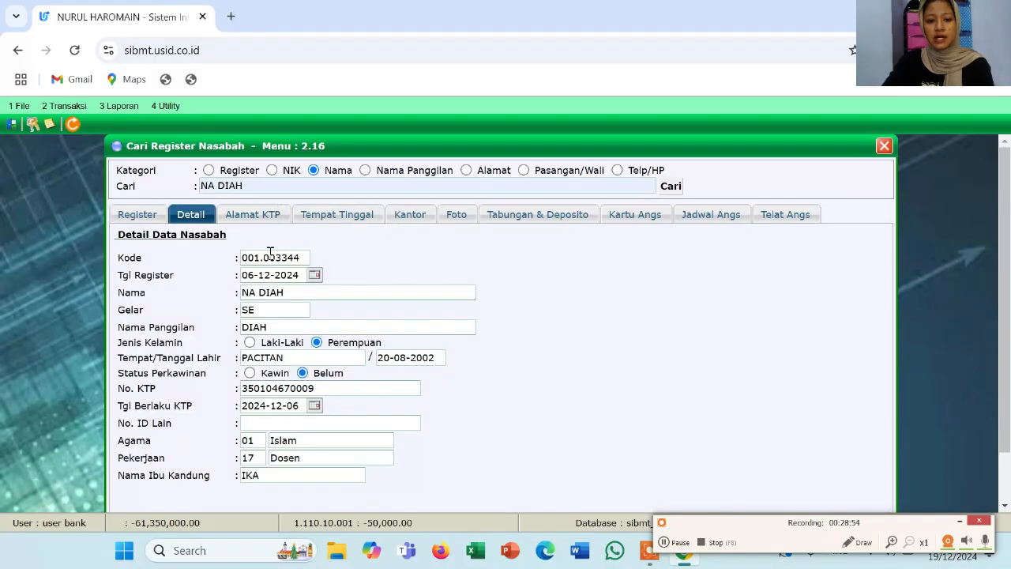
{"action": "left_click", "coordinate": [553, 216]}
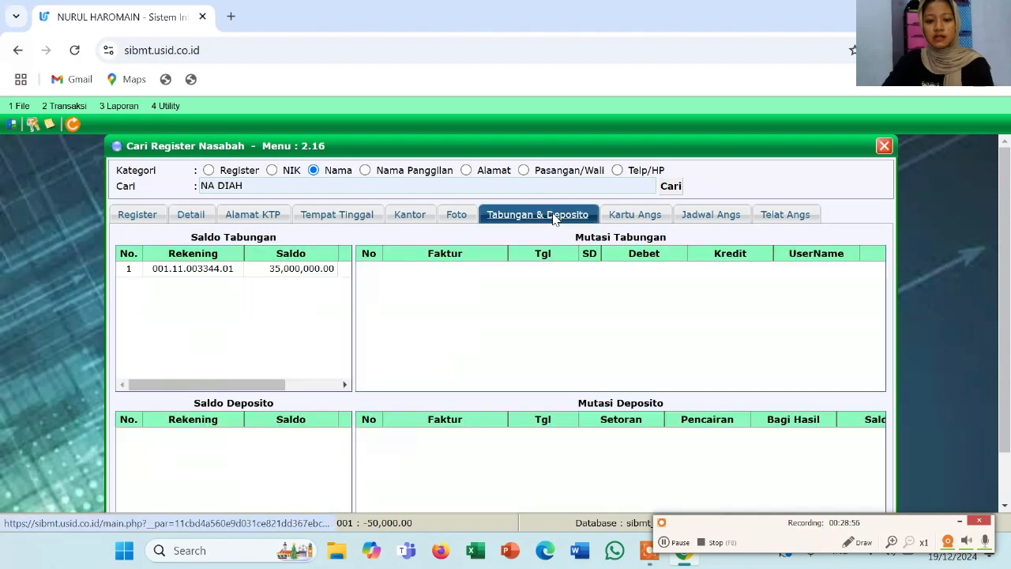
{"action": "left_click", "coordinate": [307, 269]}
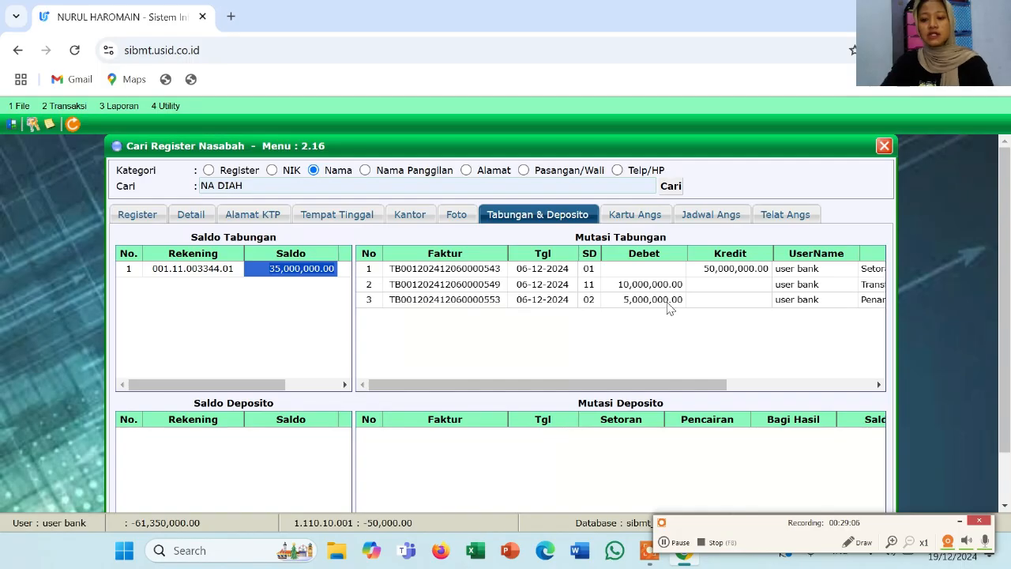
{"action": "scroll", "coordinate": [670, 308], "scroll_direction": "right", "scroll_amount": 5}
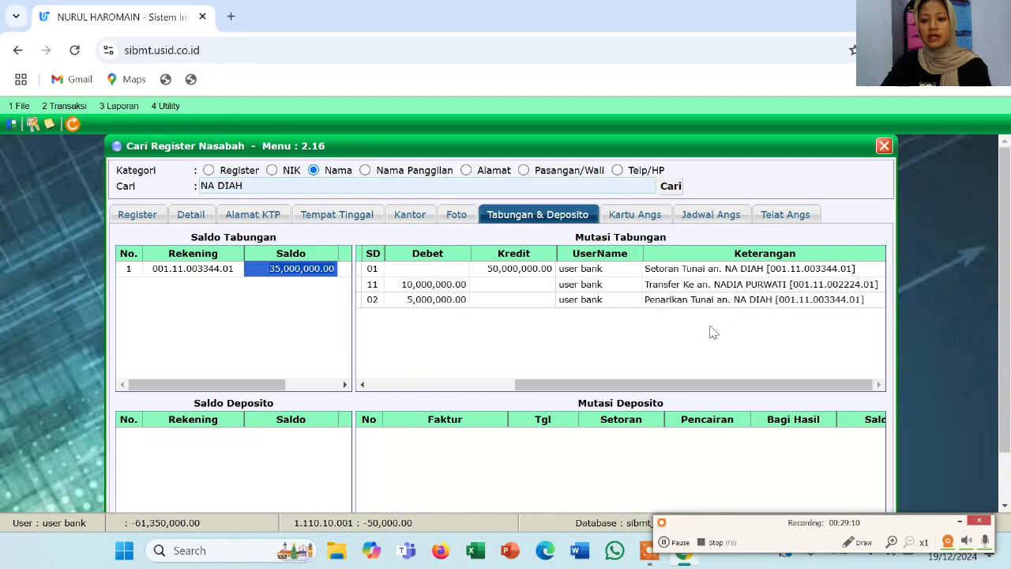
{"action": "scroll", "coordinate": [759, 313], "scroll_direction": "left", "scroll_amount": 5}
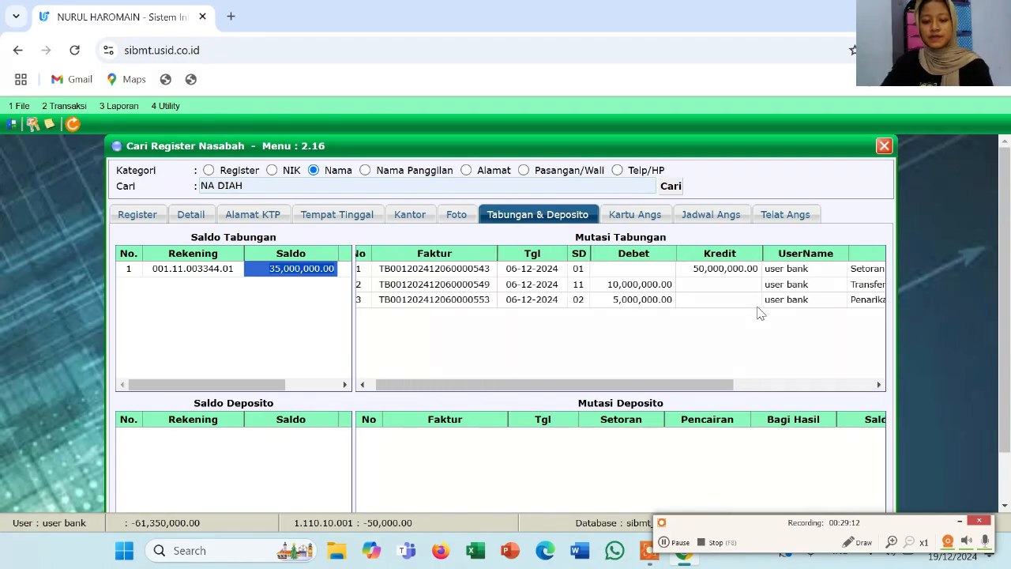
{"action": "left_click", "coordinate": [884, 147]}
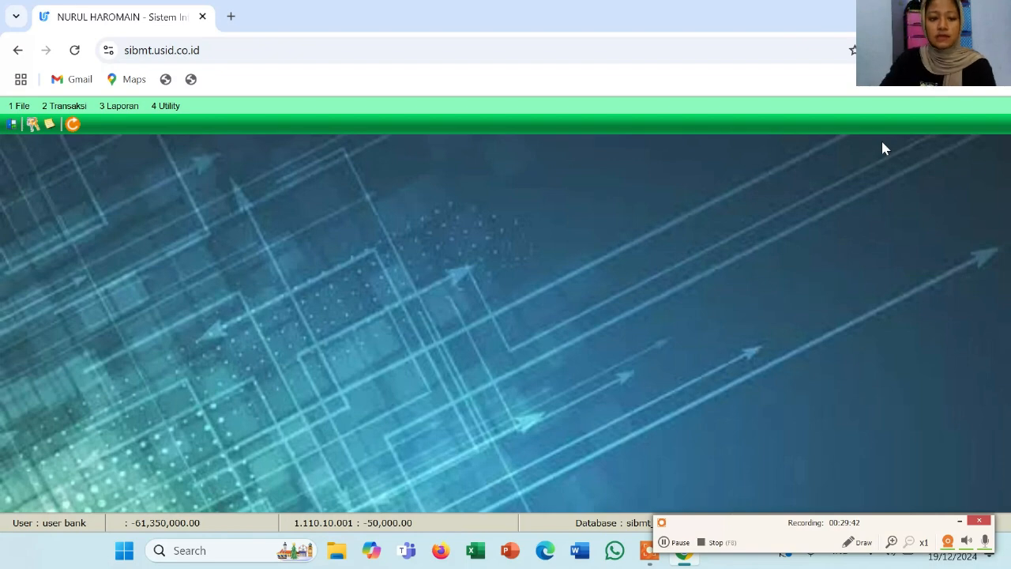
Open the 2.4.1 Register Deposito form and load the customer by register number
{"action": "left_click", "coordinate": [80, 108]}
{"action": "mouse_move", "coordinate": [124, 180]}
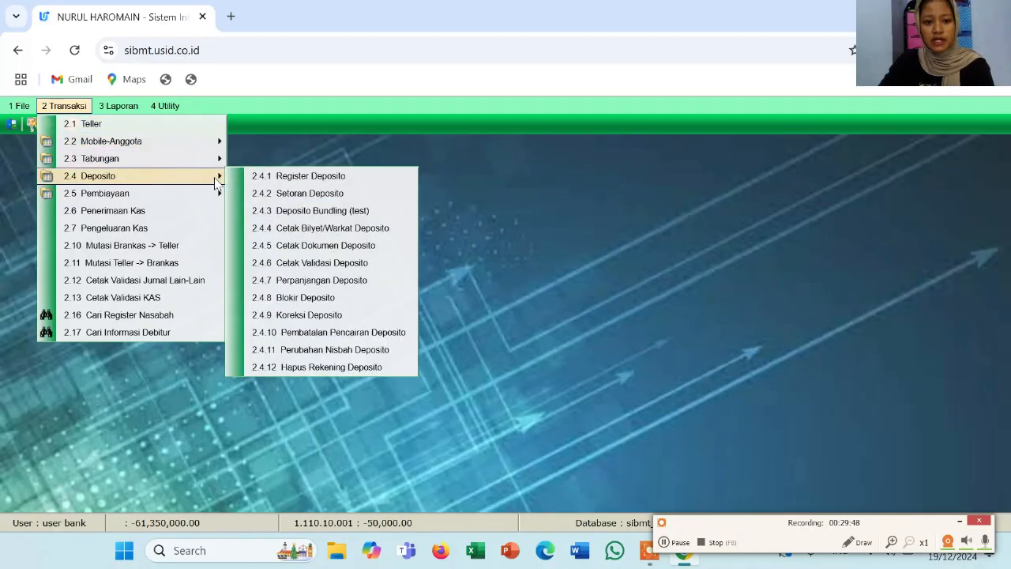
{"action": "left_click", "coordinate": [259, 182]}
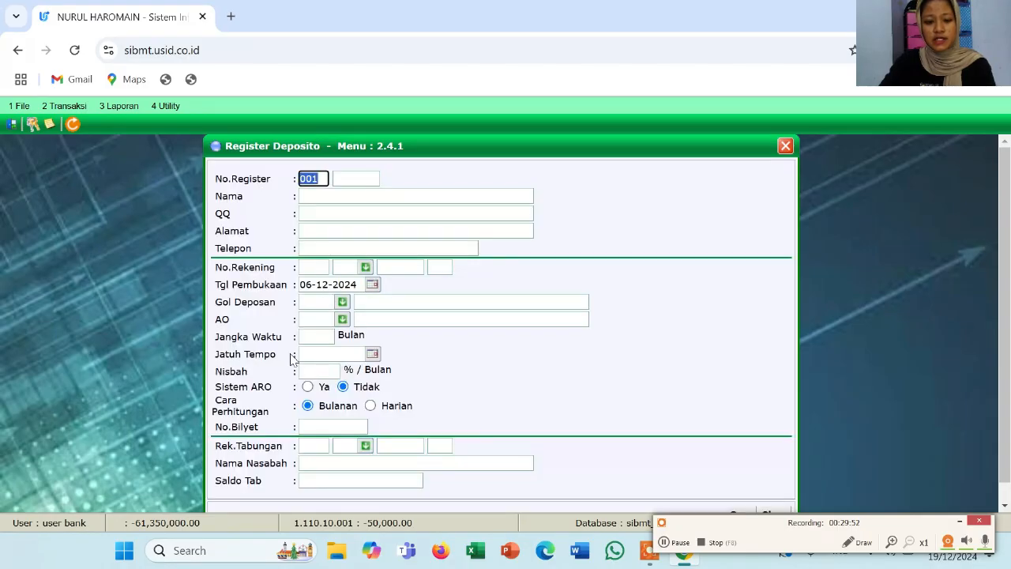
{"action": "scroll", "coordinate": [293, 357], "scroll_direction": "down", "scroll_amount": 1}
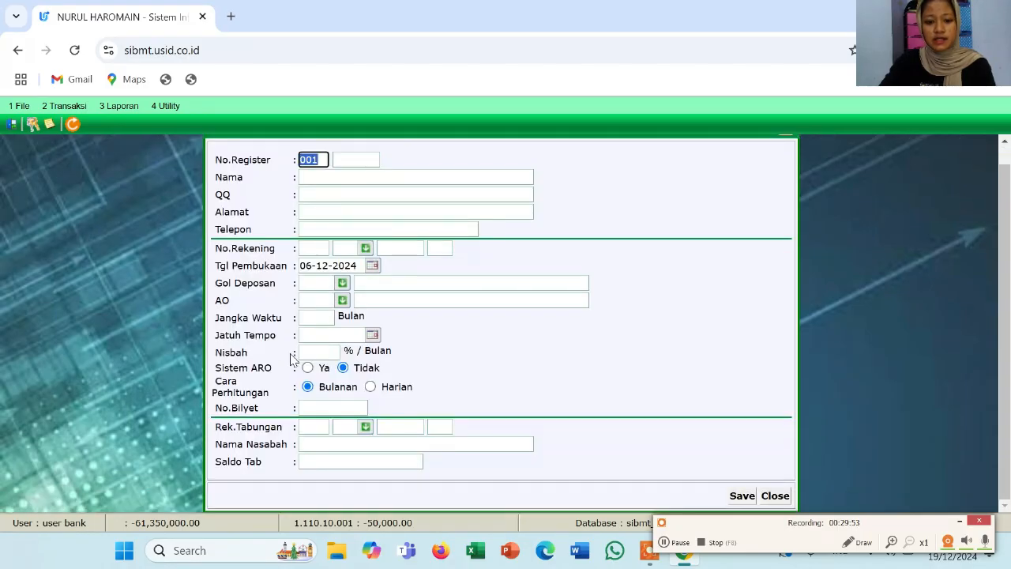
{"action": "left_click", "coordinate": [354, 162]}
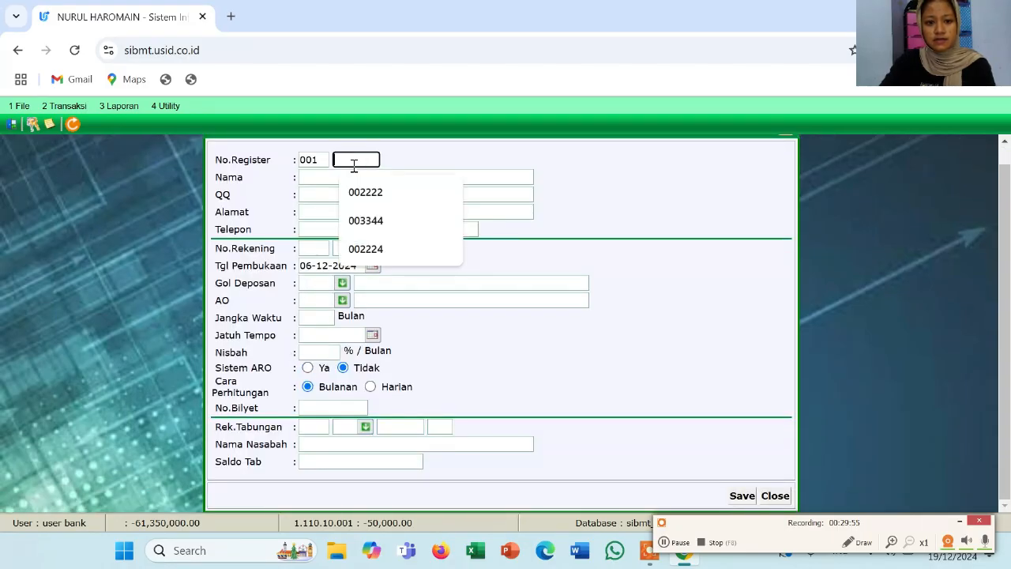
{"action": "left_click", "coordinate": [366, 221]}
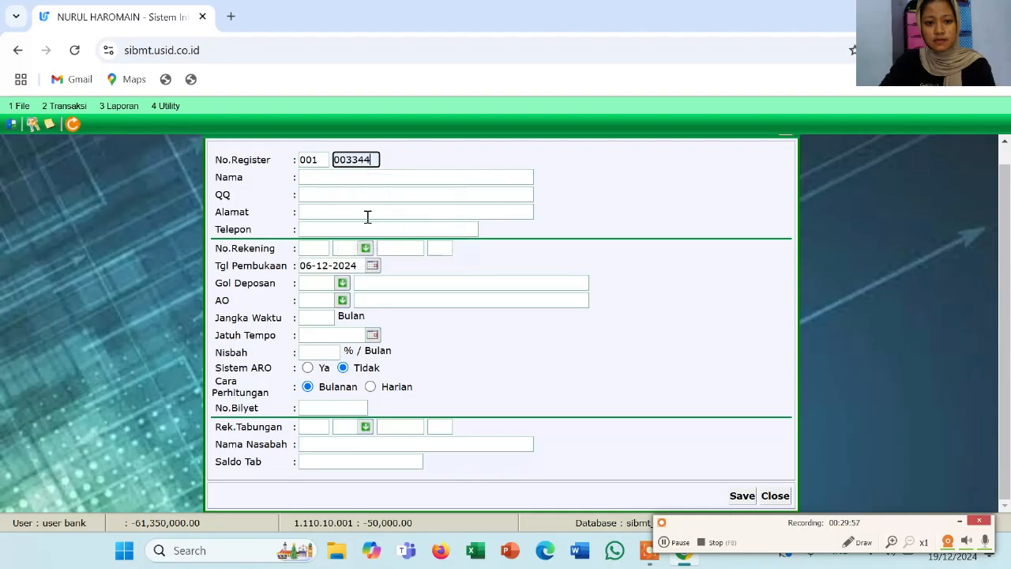
{"action": "left_click", "coordinate": [354, 178]}
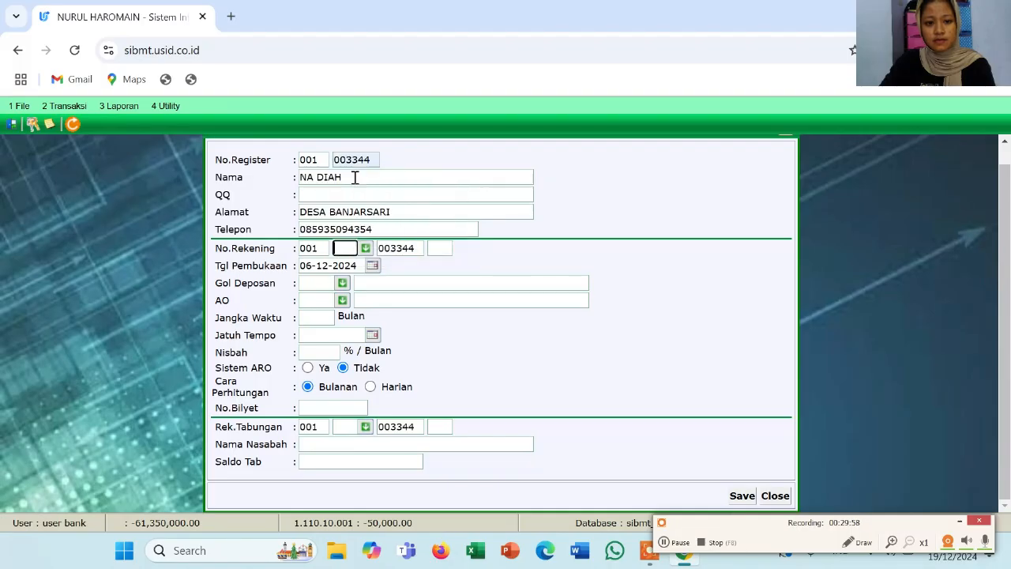
Choose 12-month product code 52, suffix 01, depositor group 874 Perorangan / Umum, and officer 00103
{"action": "left_click", "coordinate": [365, 248]}
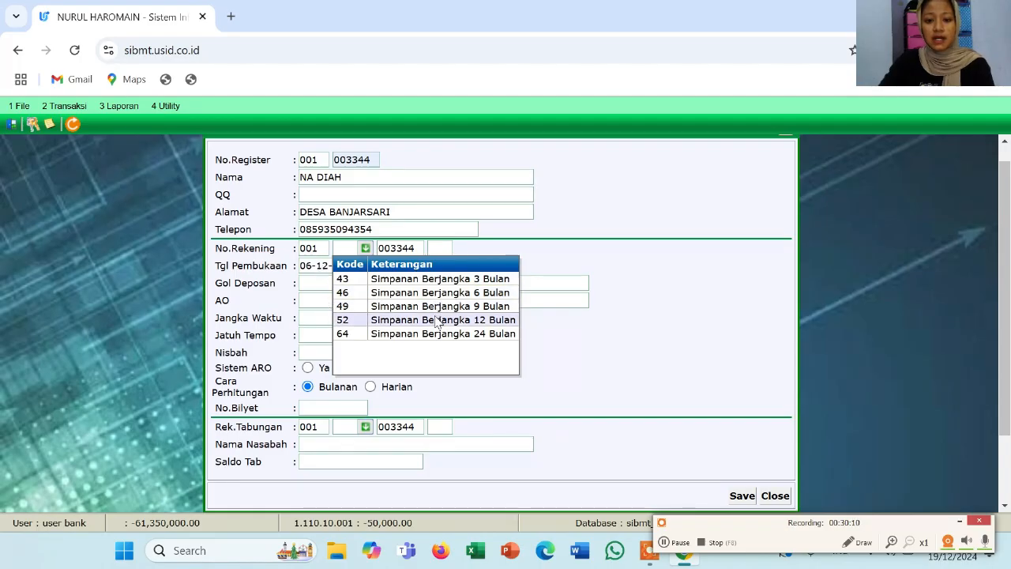
{"action": "left_click", "coordinate": [435, 319]}
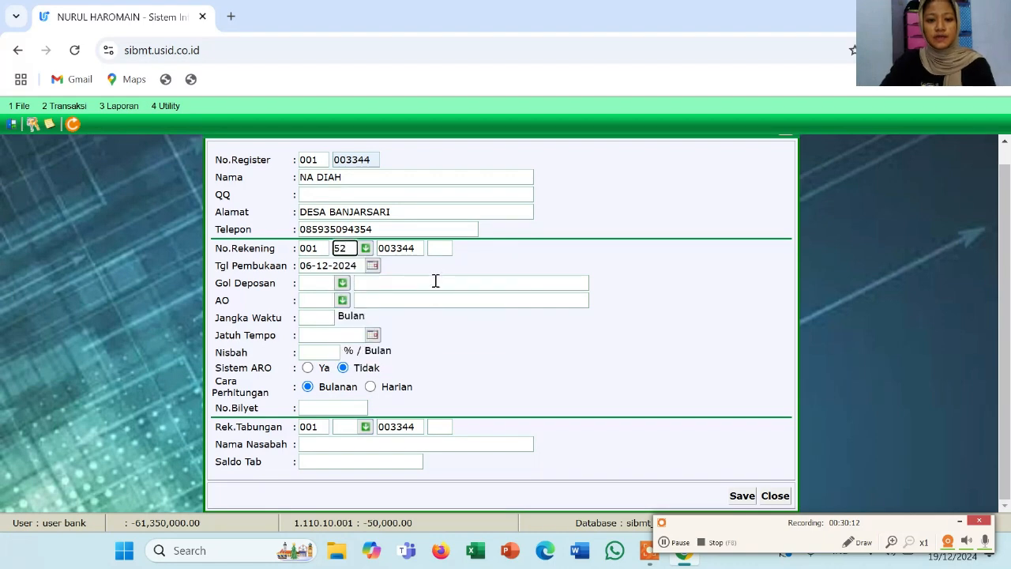
{"action": "left_click", "coordinate": [440, 248]}
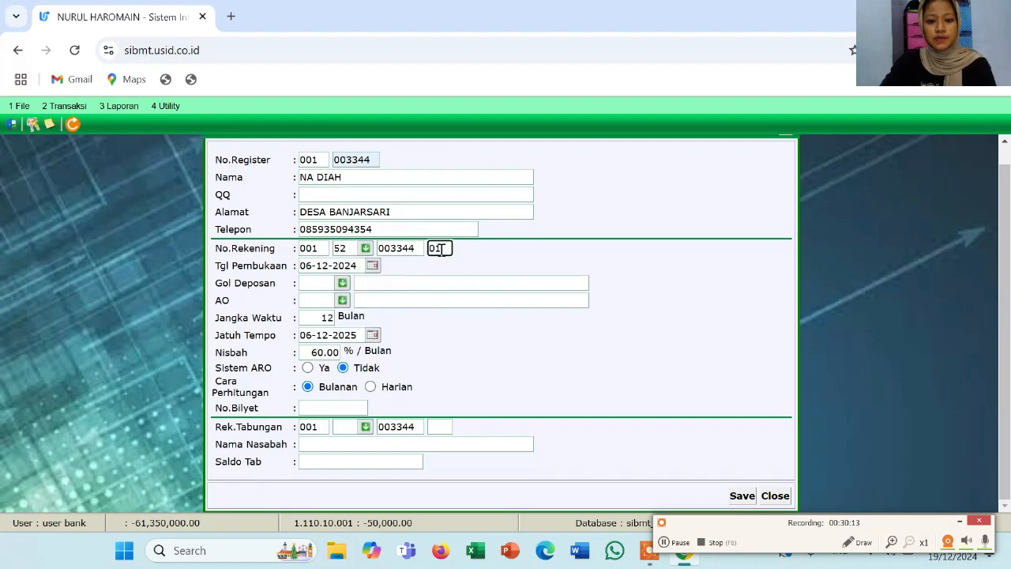
{"action": "left_click", "coordinate": [346, 286]}
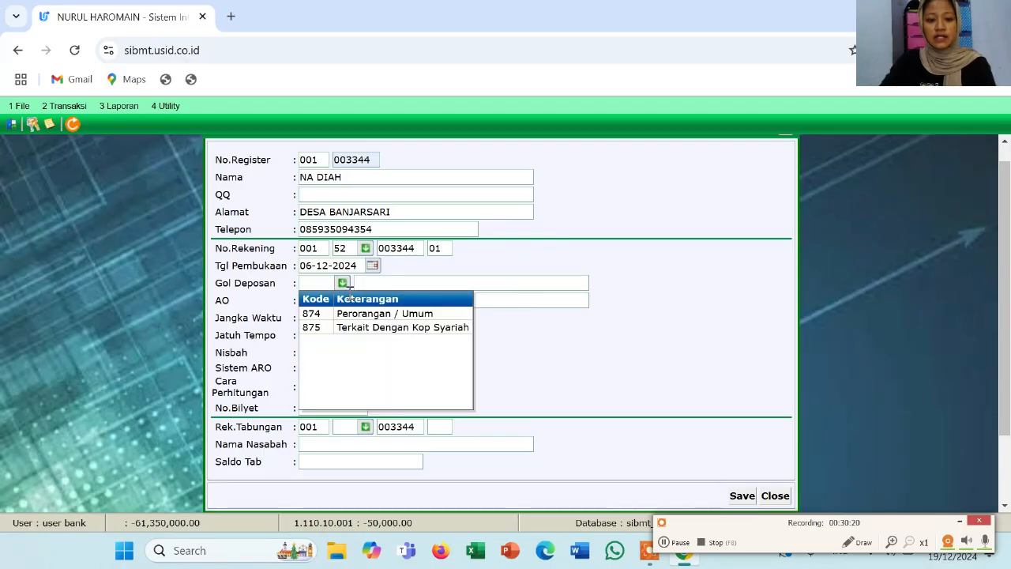
{"action": "left_click", "coordinate": [364, 315]}
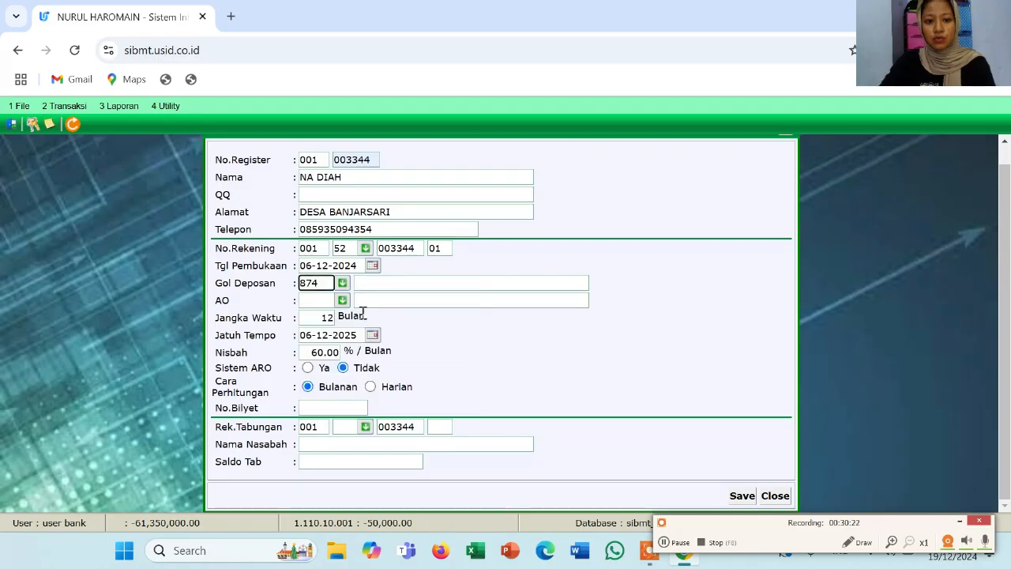
{"action": "left_click", "coordinate": [344, 304]}
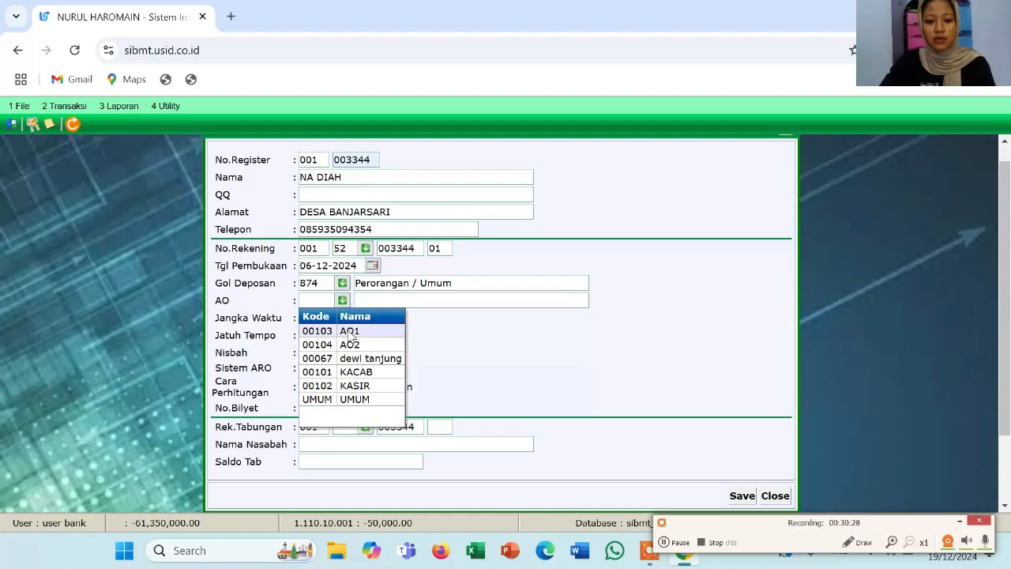
{"action": "left_click", "coordinate": [349, 335]}
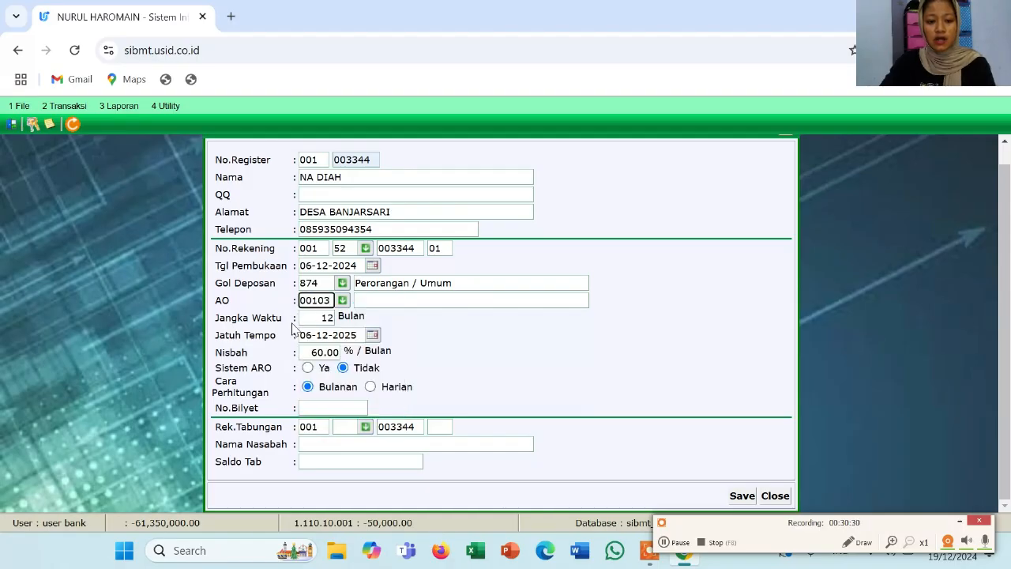
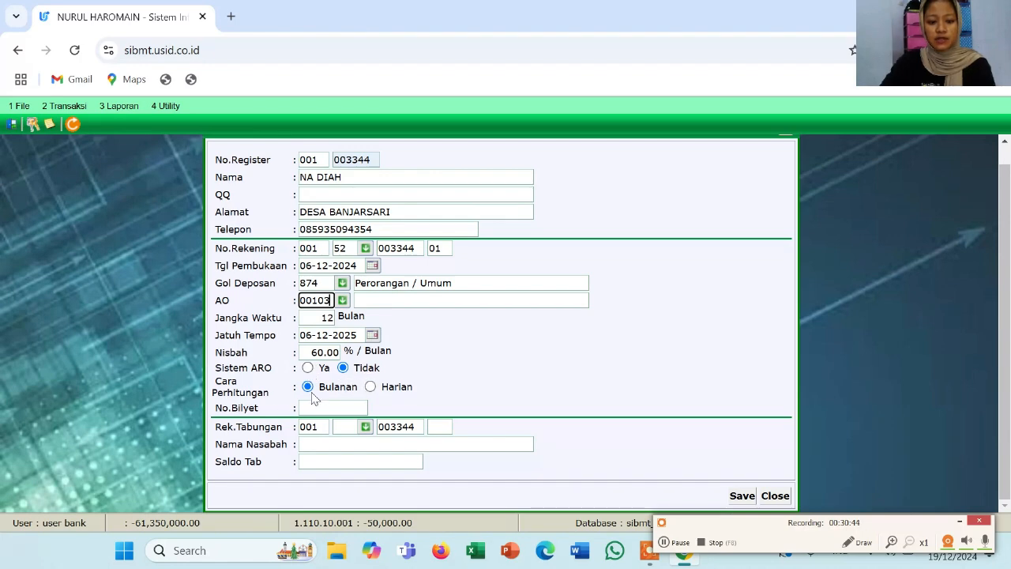
Link the customer's SIMPANAN SYARIAH savings account, suffix 01, holding 35,000,000.00, to the deposit
{"action": "left_click", "coordinate": [366, 427]}
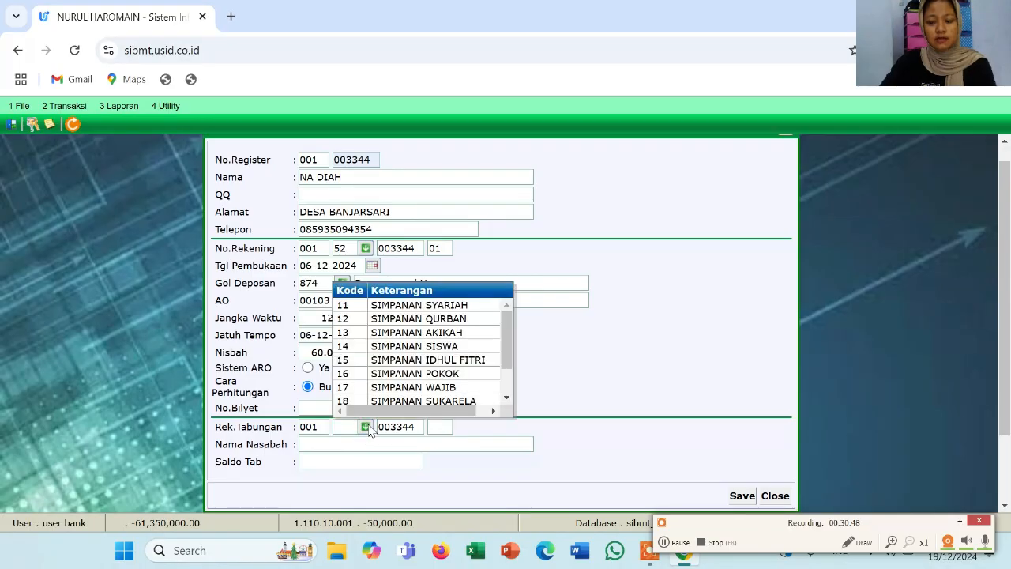
{"action": "left_click", "coordinate": [695, 392]}
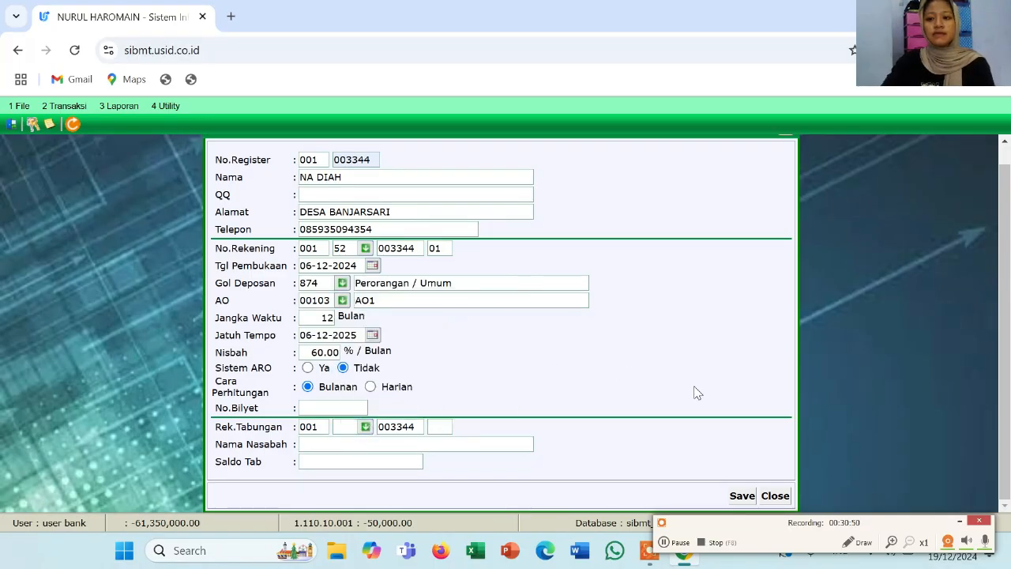
{"action": "left_click", "coordinate": [364, 429]}
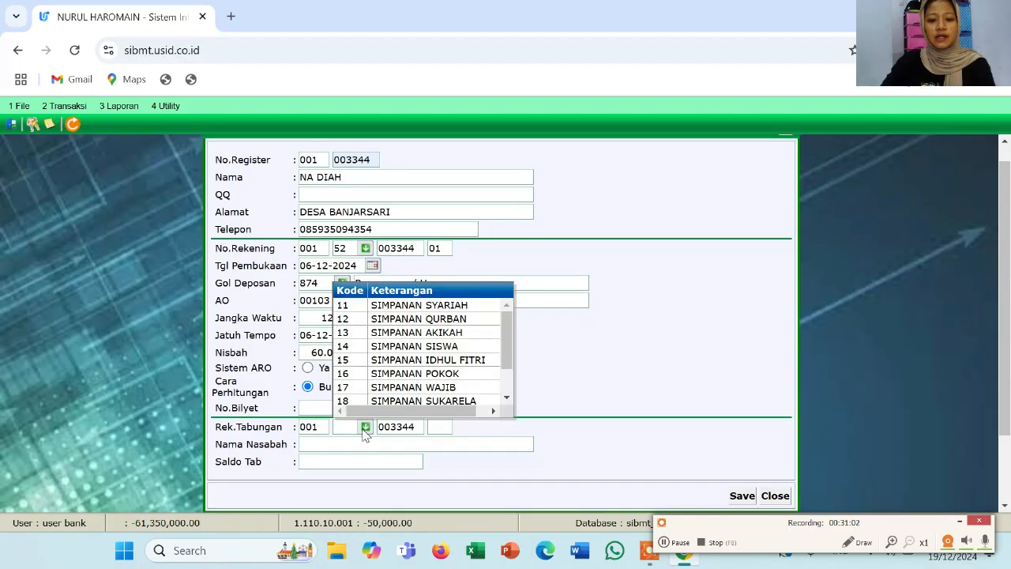
{"action": "left_click", "coordinate": [414, 311]}
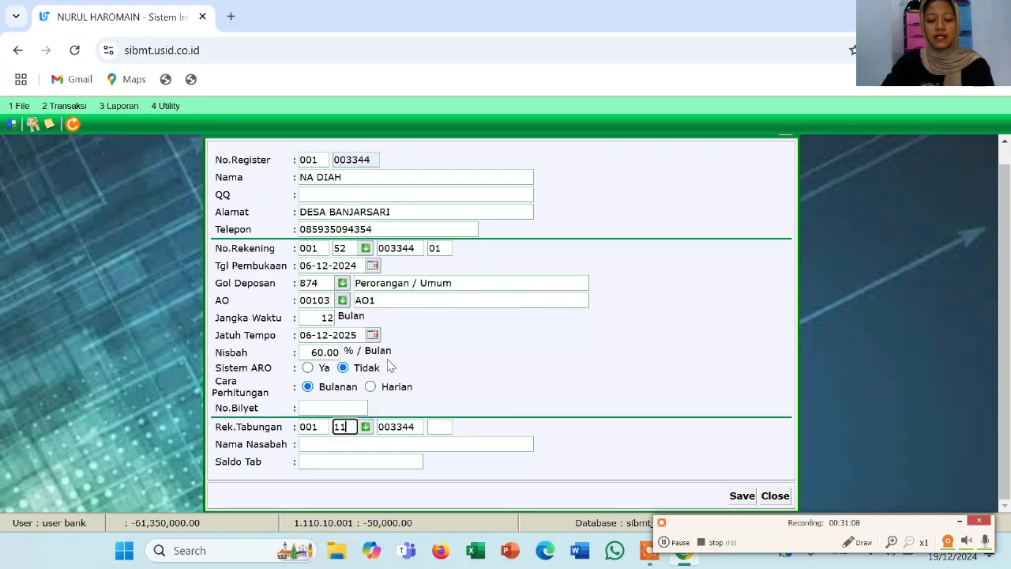
{"action": "left_click", "coordinate": [432, 427]}
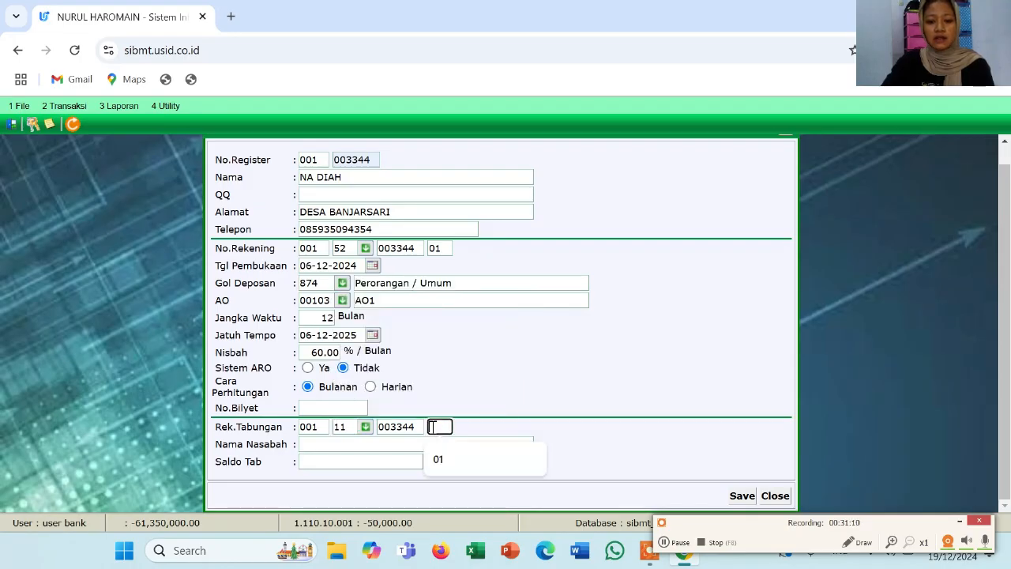
{"action": "left_click", "coordinate": [440, 455]}
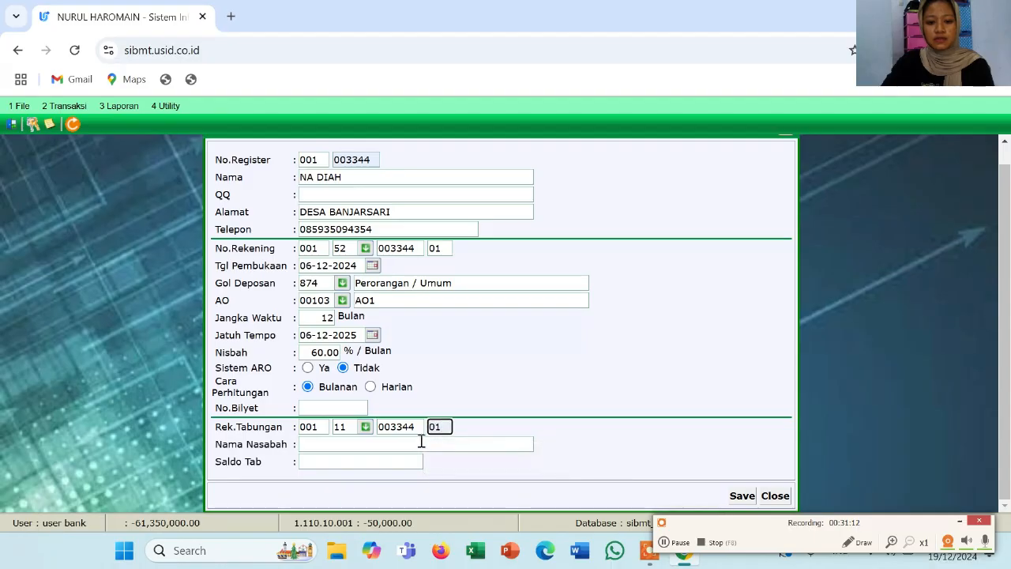
{"action": "left_click", "coordinate": [421, 443]}
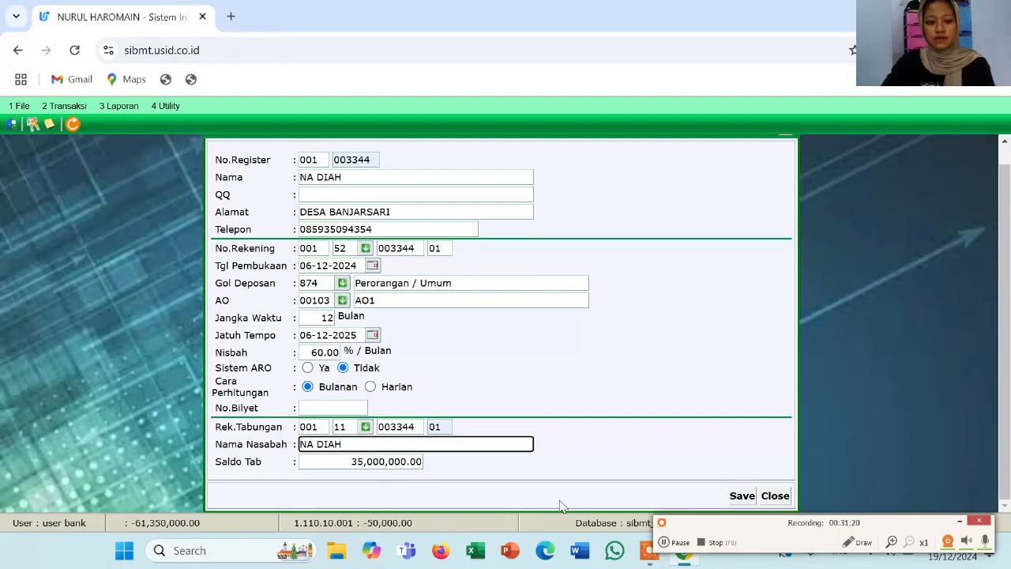
Save the 12-month deposit registration and confirm the Data Disimpan prompt
{"action": "left_click", "coordinate": [738, 498]}
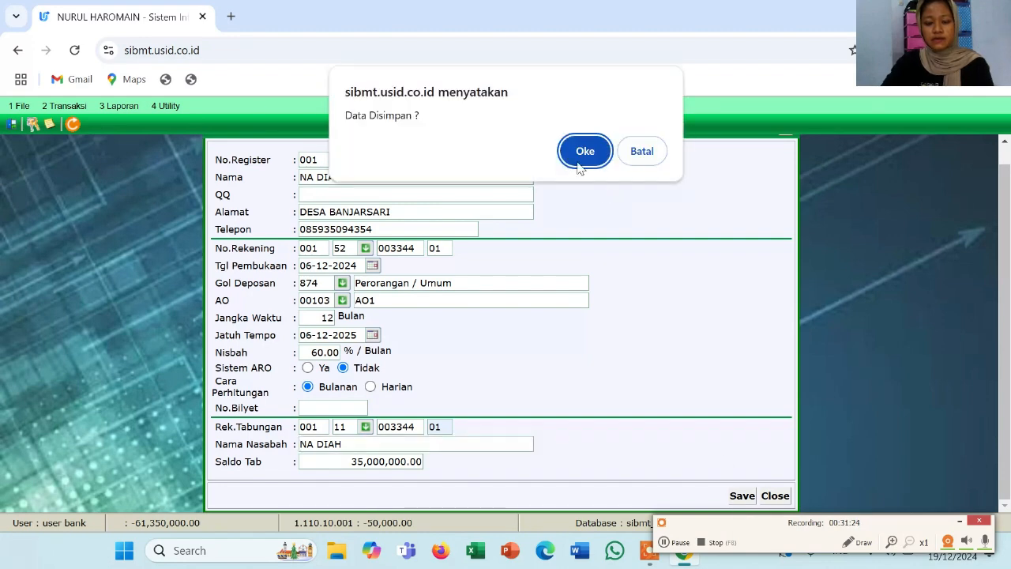
{"action": "left_click", "coordinate": [582, 152]}
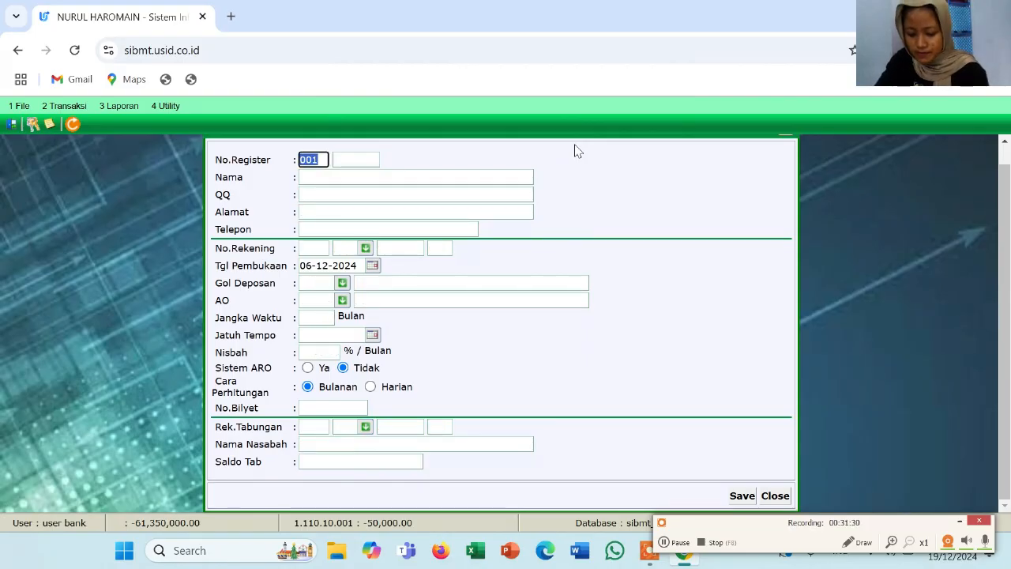
{"action": "scroll", "coordinate": [600, 173], "scroll_direction": "up", "scroll_amount": 2}
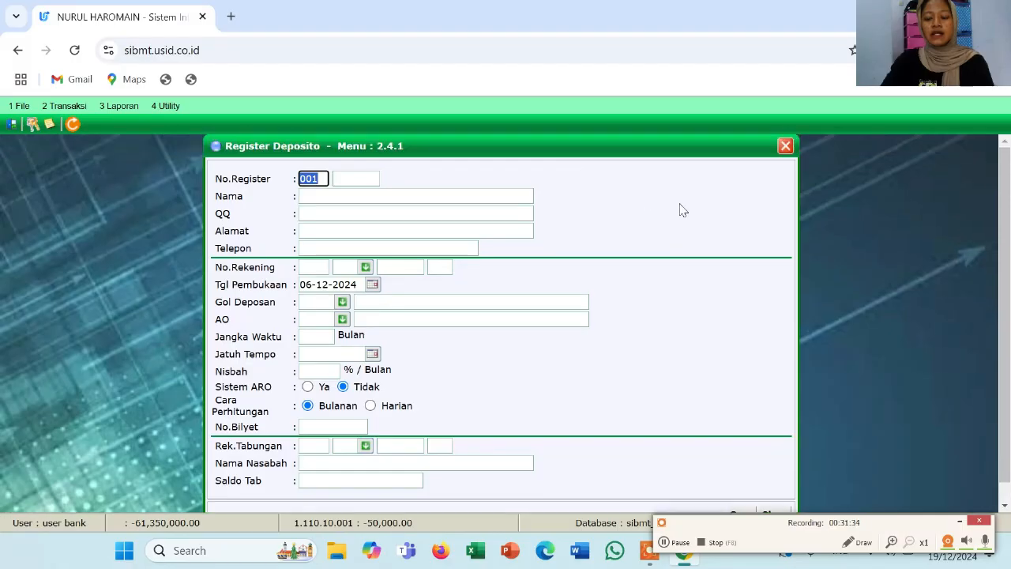
Close Register Deposito and bring up the 2.4.2 Setoran Deposito form from Transaksi > 2.4 Deposito
{"action": "left_click", "coordinate": [785, 147]}
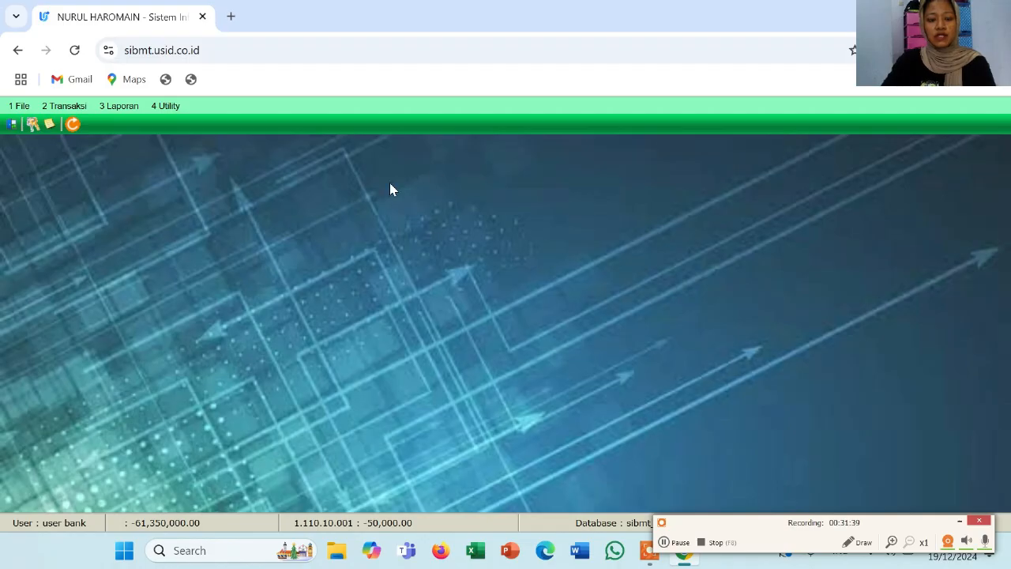
{"action": "left_click", "coordinate": [64, 106]}
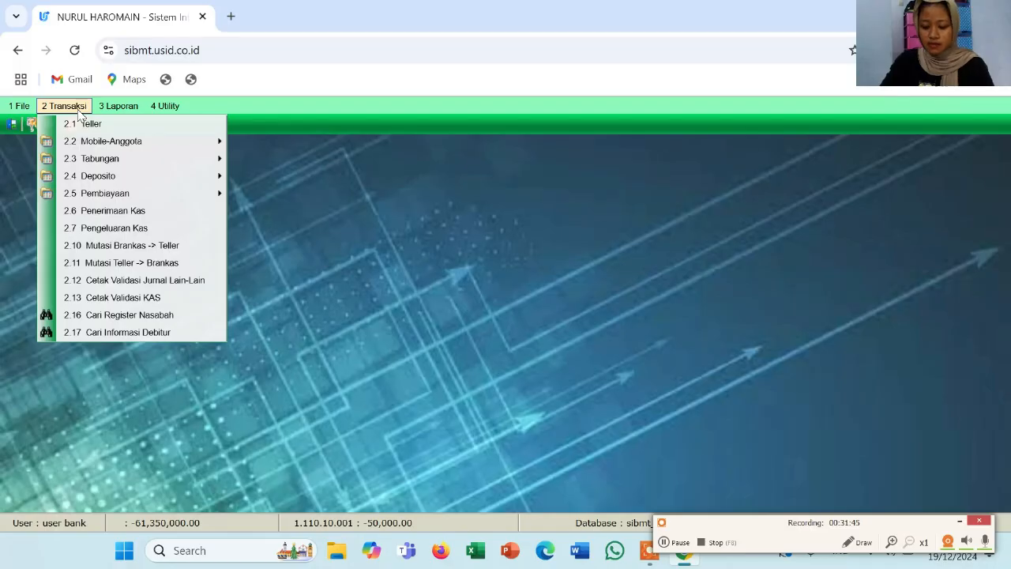
{"action": "mouse_move", "coordinate": [110, 177]}
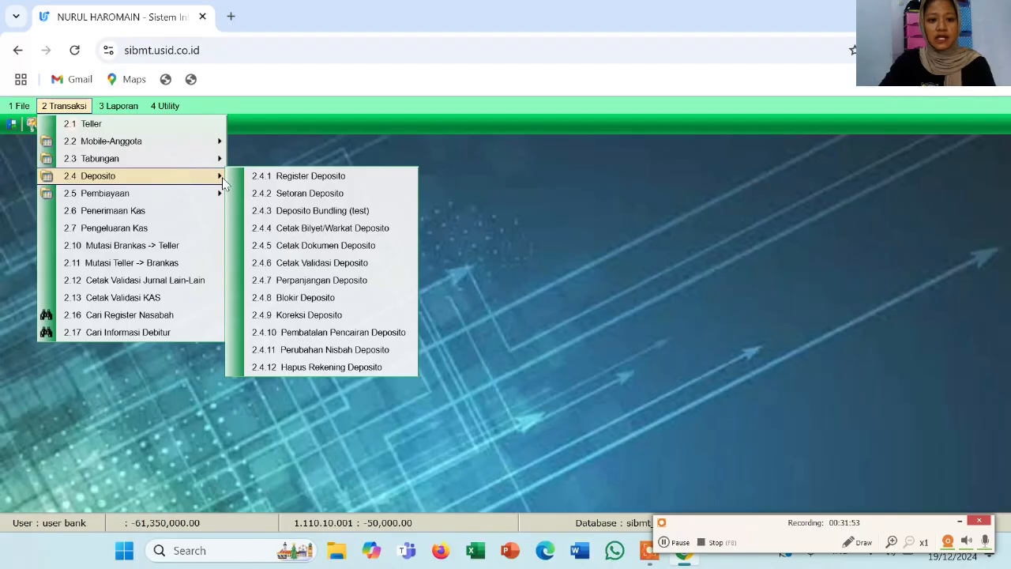
{"action": "left_click", "coordinate": [275, 195]}
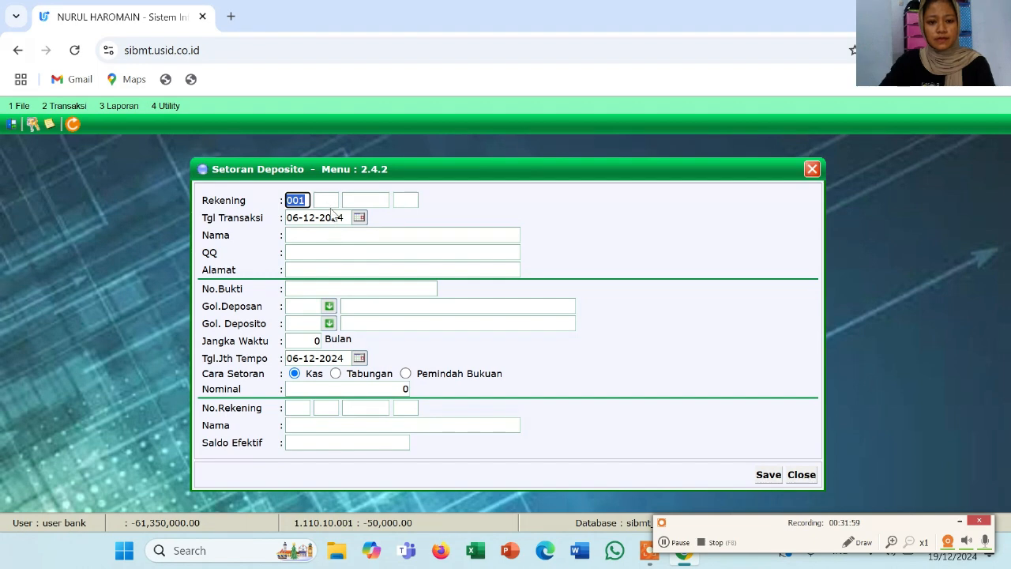
{"action": "left_click", "coordinate": [330, 201]}
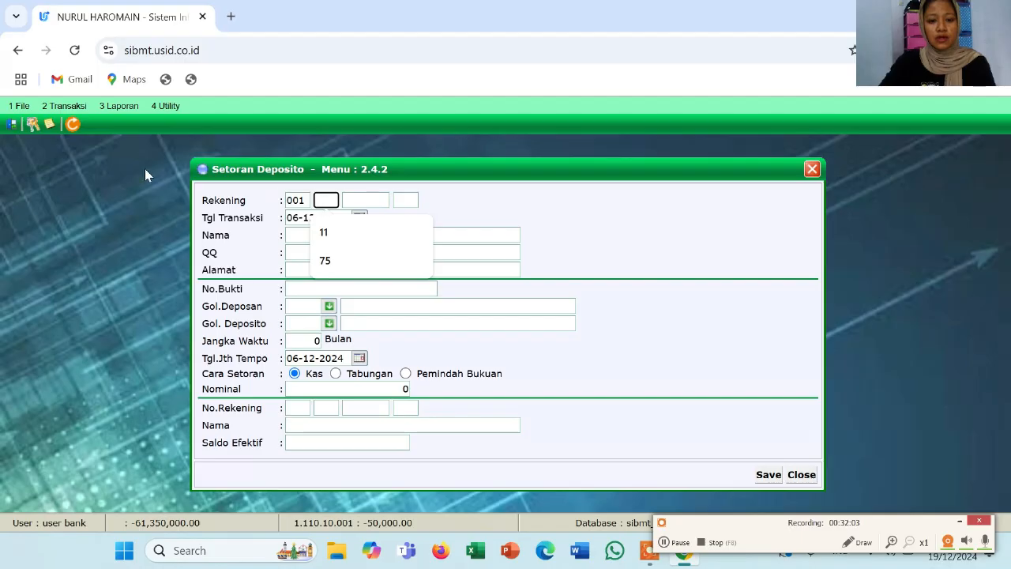
{"action": "left_click", "coordinate": [45, 108]}
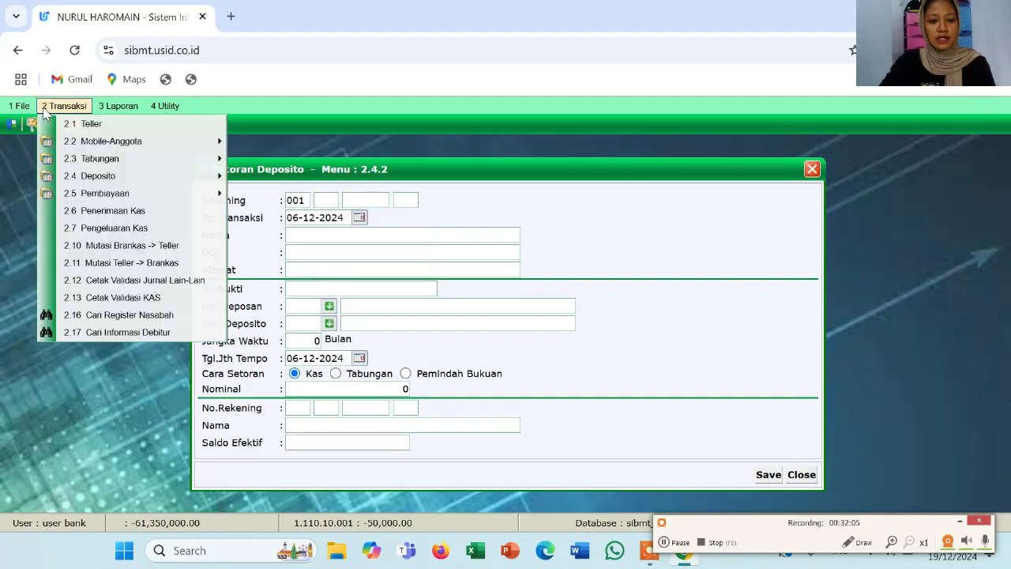
{"action": "left_click", "coordinate": [89, 314]}
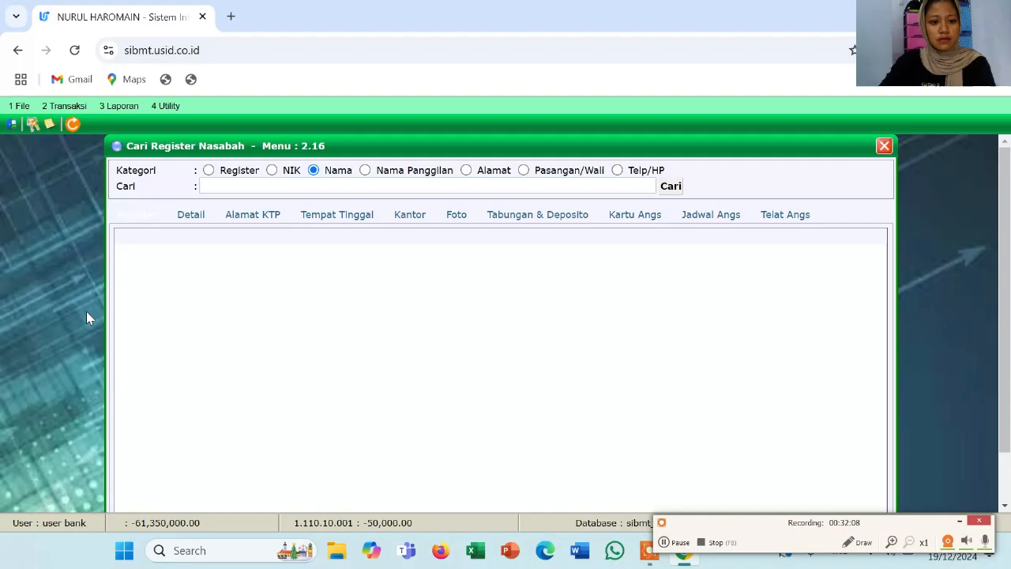
{"action": "left_click", "coordinate": [269, 185]}
{"action": "left_click", "coordinate": [293, 247]}
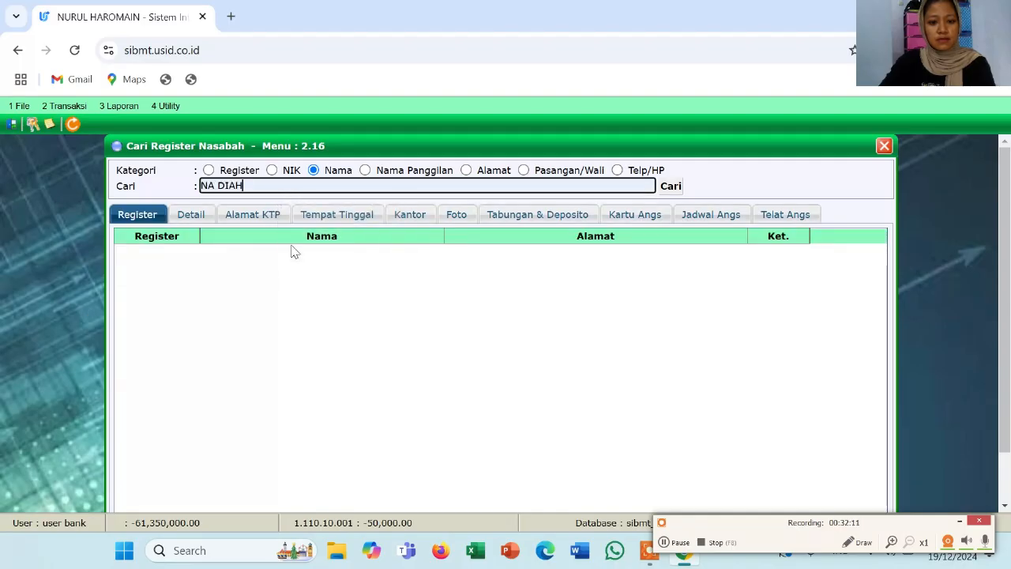
{"action": "left_click", "coordinate": [669, 187]}
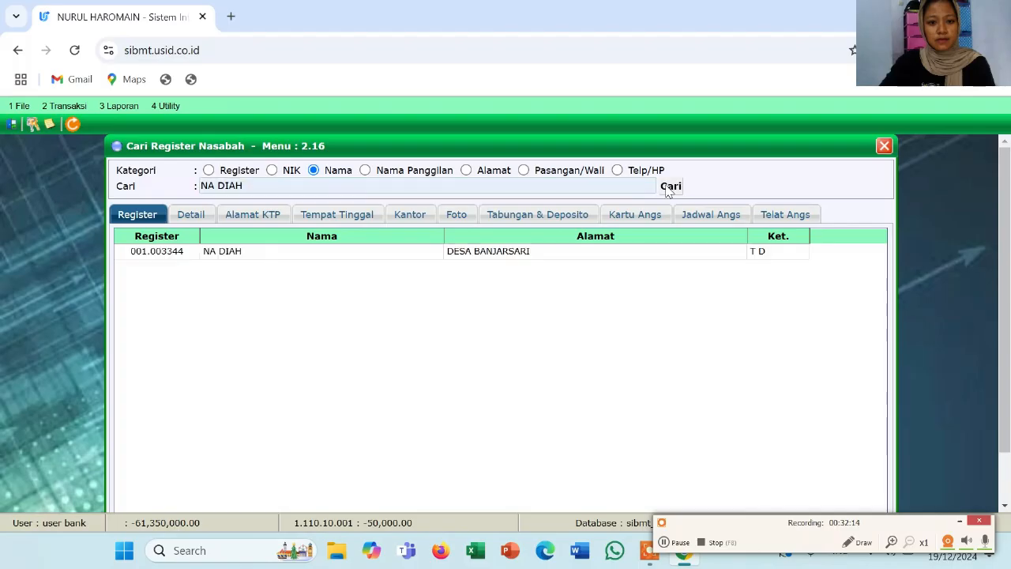
{"action": "double_click", "coordinate": [213, 254]}
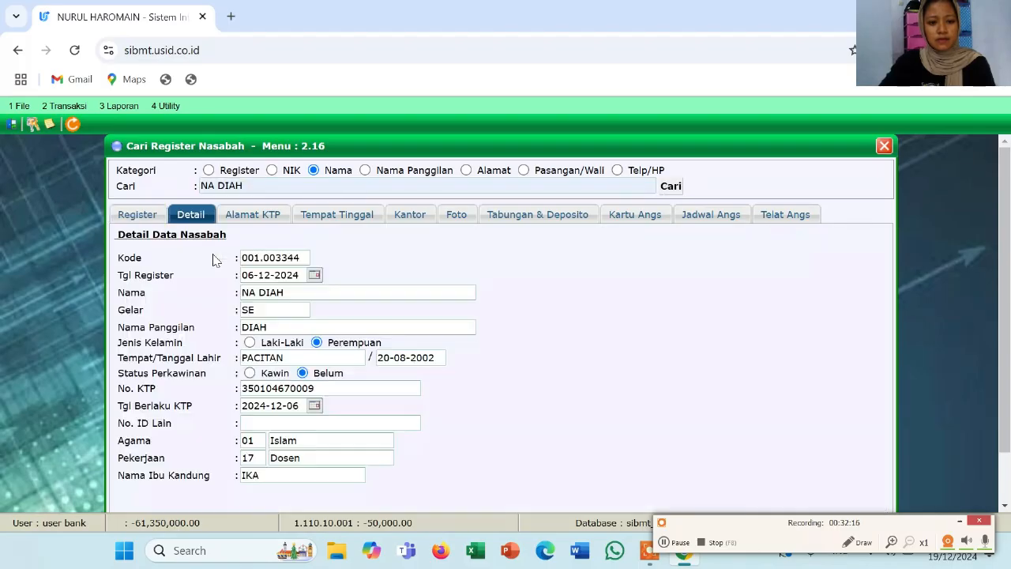
{"action": "left_click", "coordinate": [554, 219]}
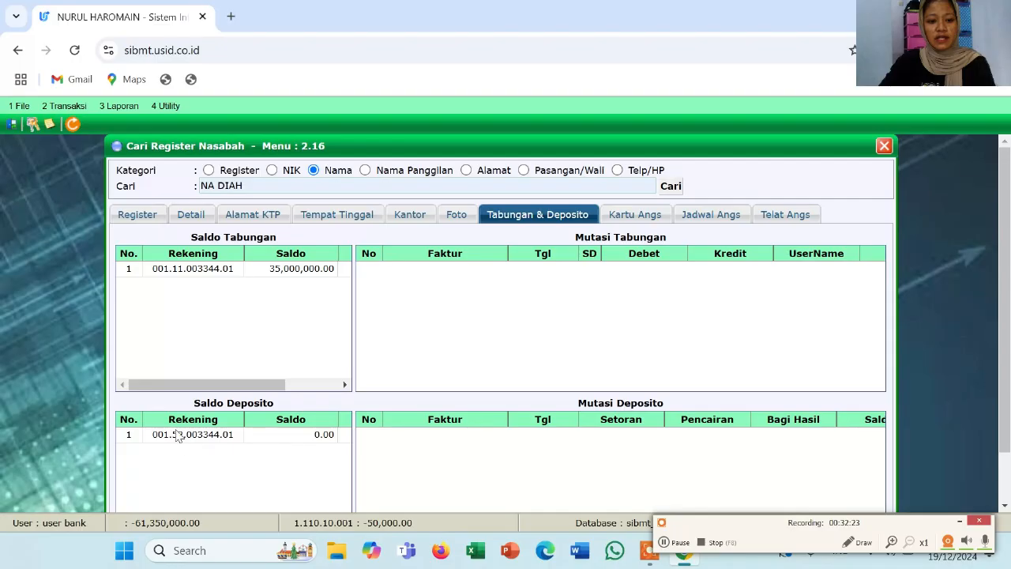
{"action": "left_click", "coordinate": [63, 107]}
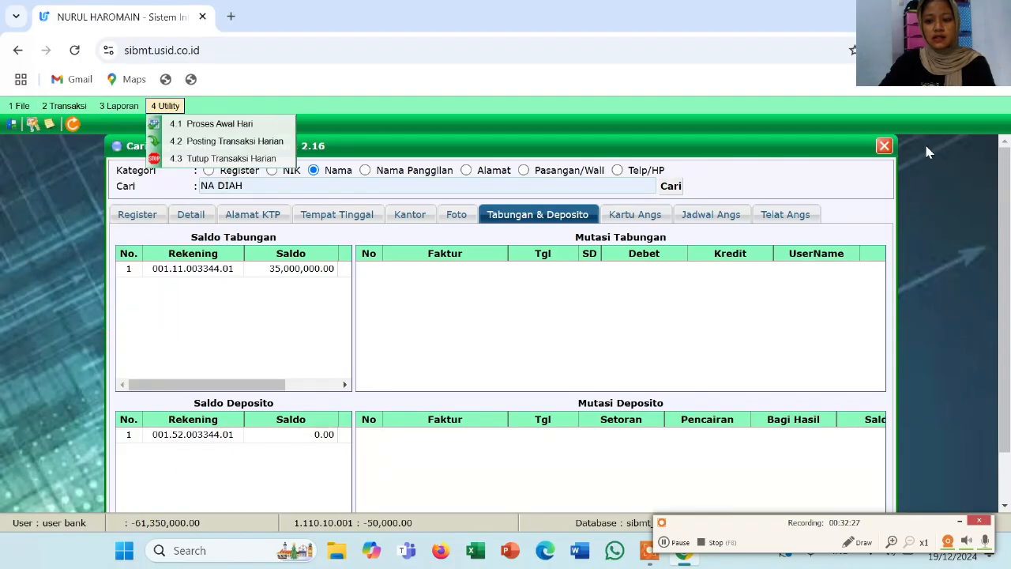
{"action": "left_click", "coordinate": [886, 149]}
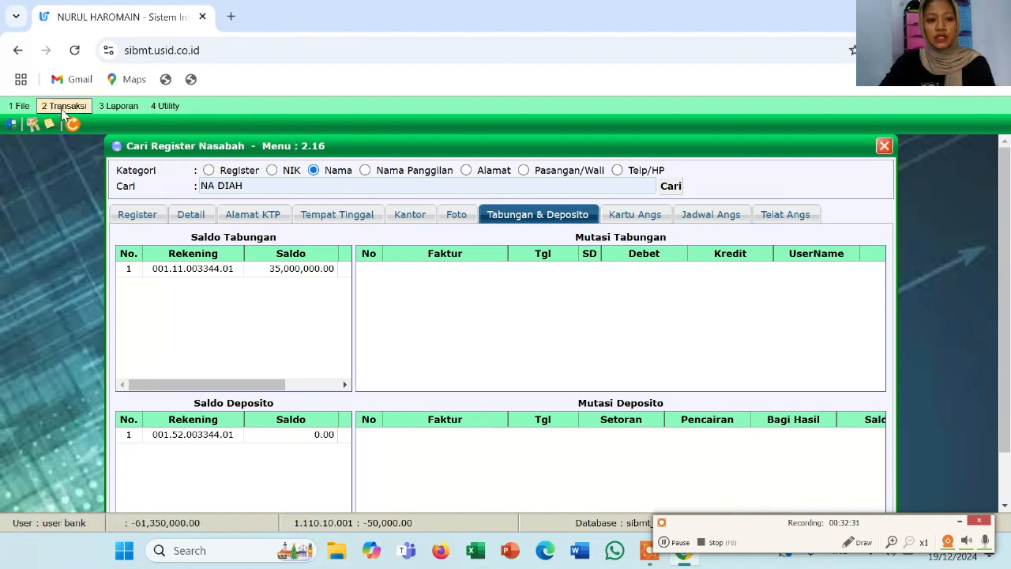
{"action": "left_click", "coordinate": [884, 147]}
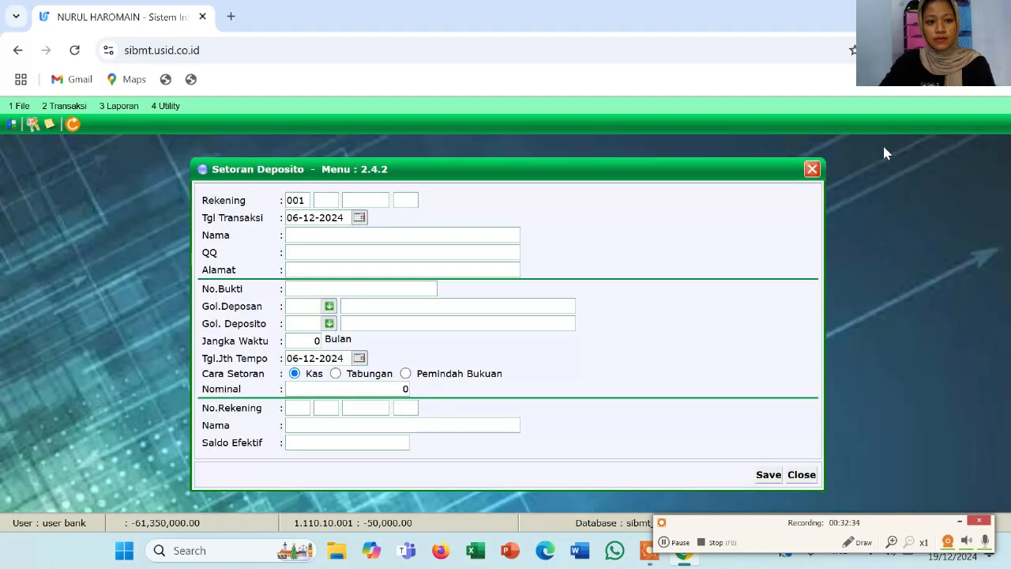
Reopen a fresh Setoran Deposito form via Transaksi > 2.4 Deposito
{"action": "left_click", "coordinate": [813, 169]}
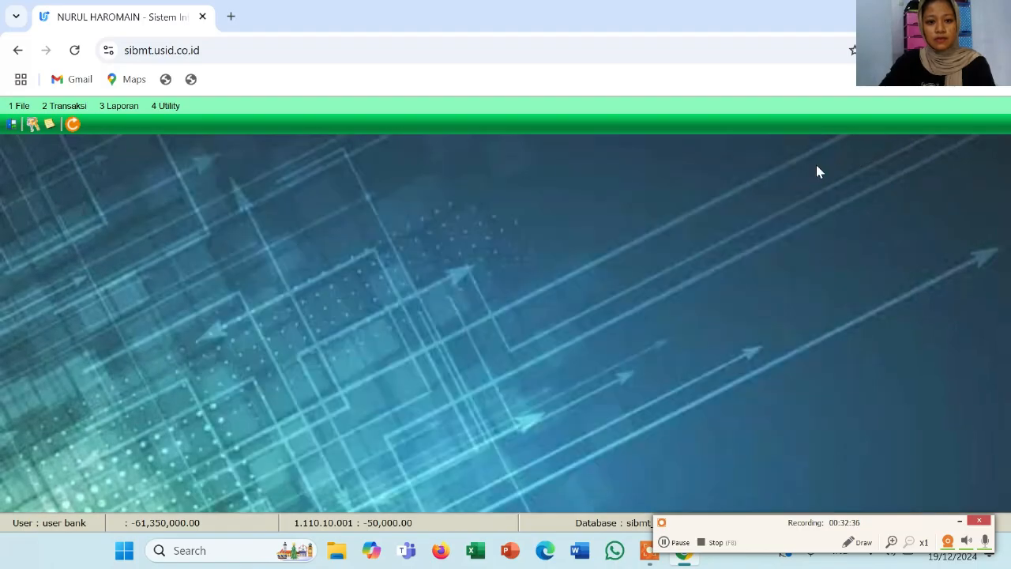
{"action": "left_click", "coordinate": [64, 106]}
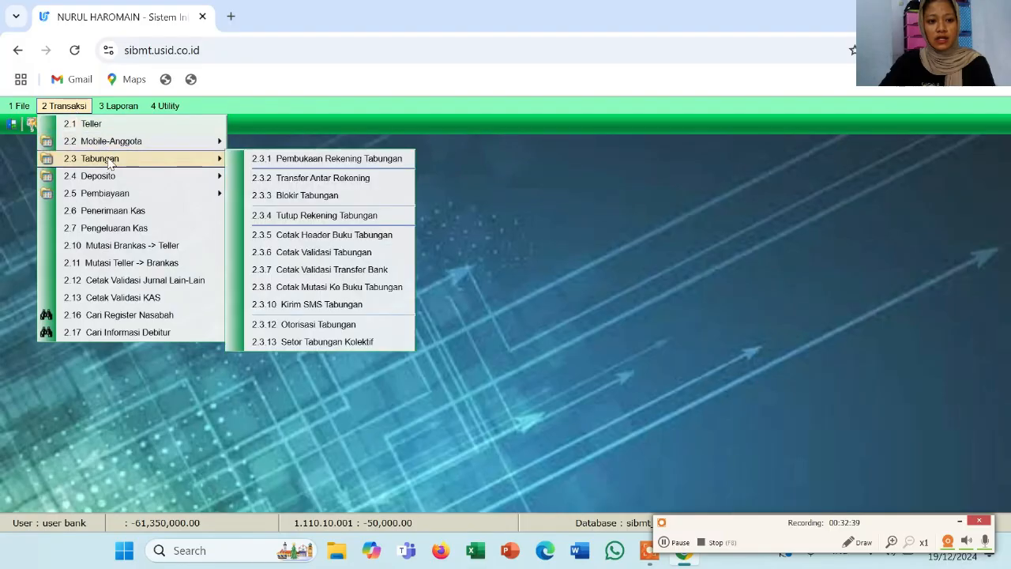
{"action": "mouse_move", "coordinate": [118, 176]}
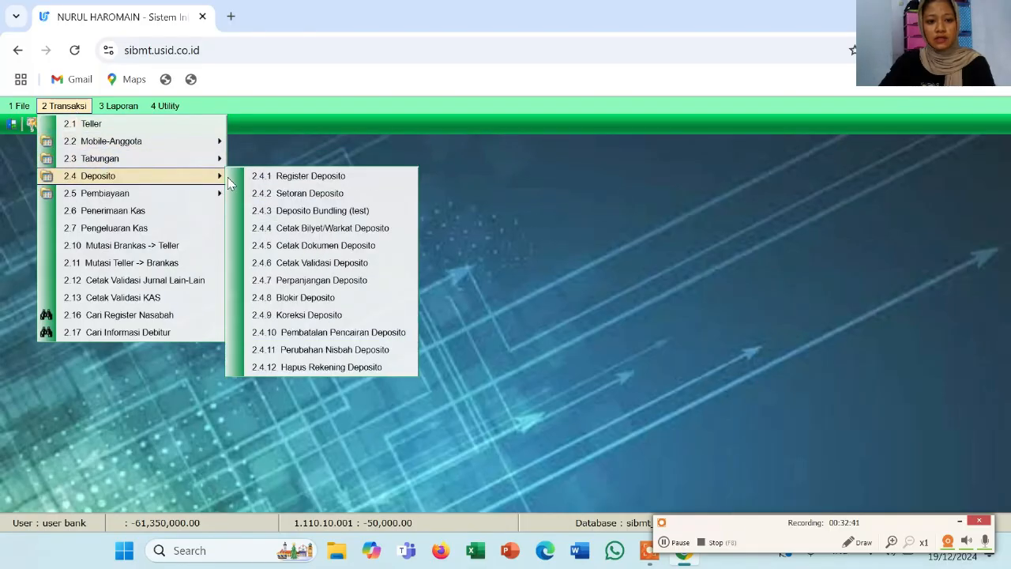
{"action": "left_click", "coordinate": [255, 198]}
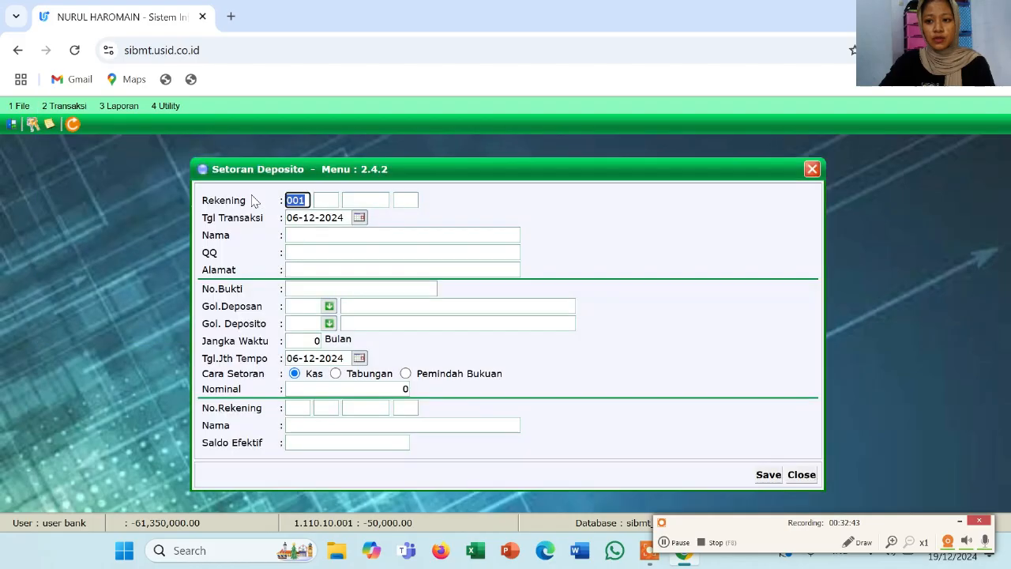
Load the customer's deposit account with product 52 and suffix 01, showing its 12-month terms and linked savings
{"action": "left_click", "coordinate": [331, 204]}
{"action": "type", "text": "52"}
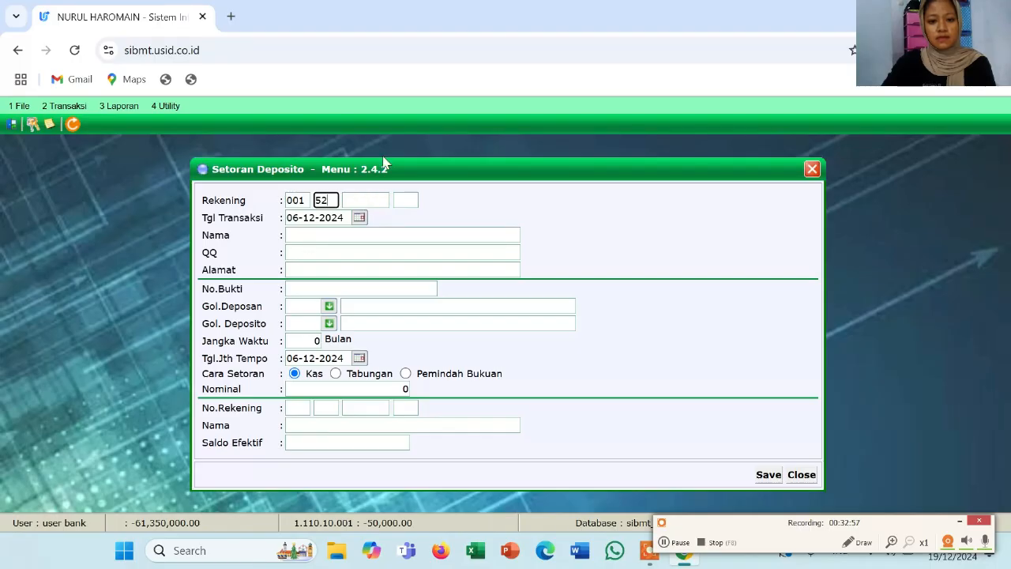
{"action": "left_click", "coordinate": [370, 203]}
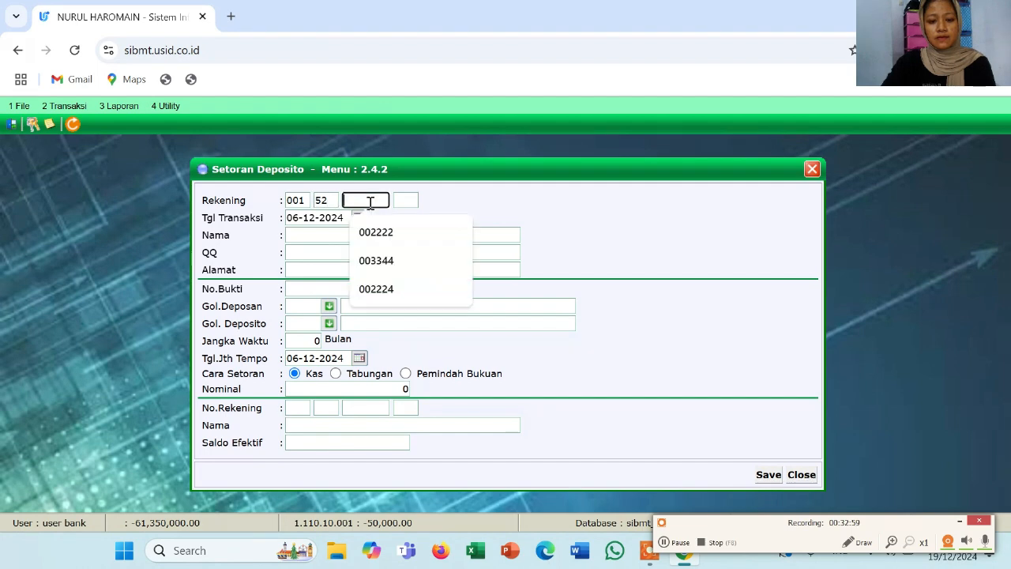
{"action": "left_click", "coordinate": [384, 264]}
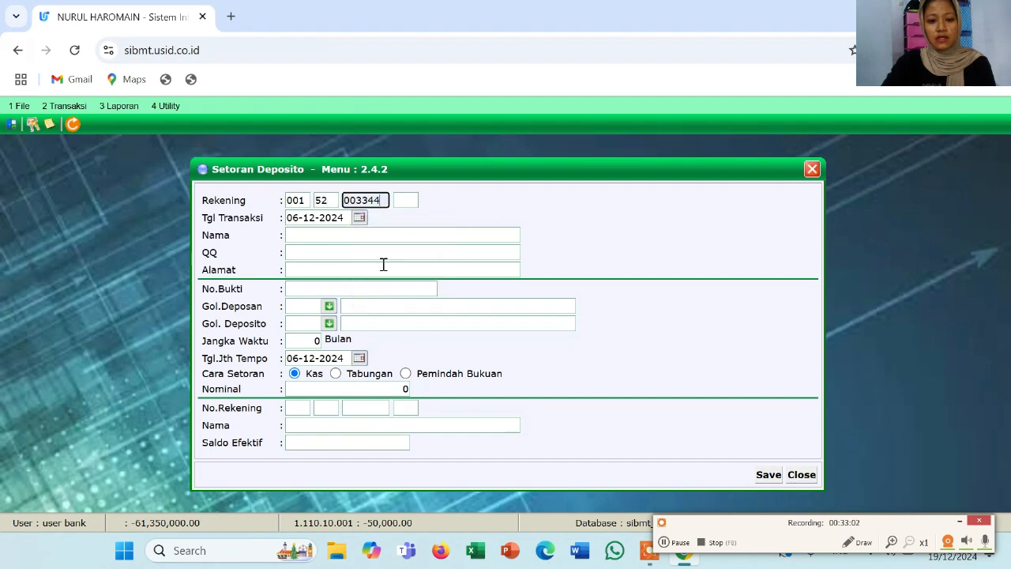
{"action": "left_click", "coordinate": [403, 200]}
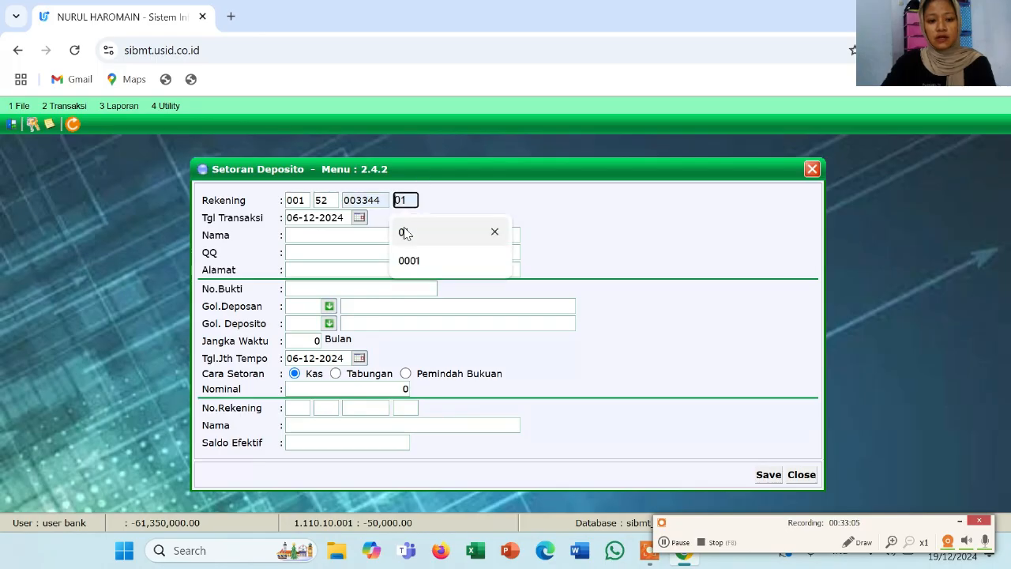
{"action": "left_click", "coordinate": [402, 230]}
{"action": "left_click", "coordinate": [371, 239]}
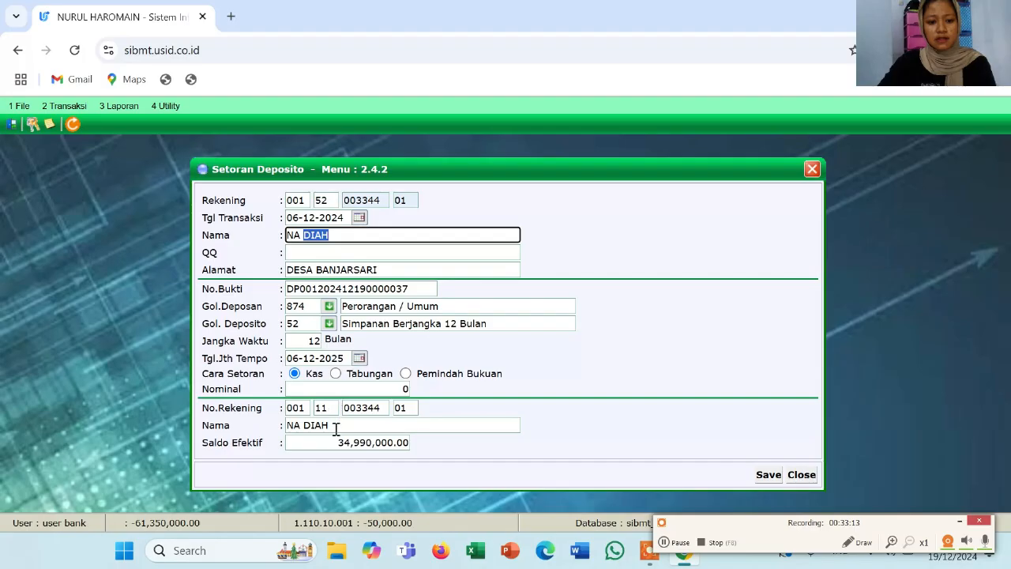
Enter a 15,000,000.00 deposit amount paid from Tabungan
{"action": "left_click", "coordinate": [355, 388]}
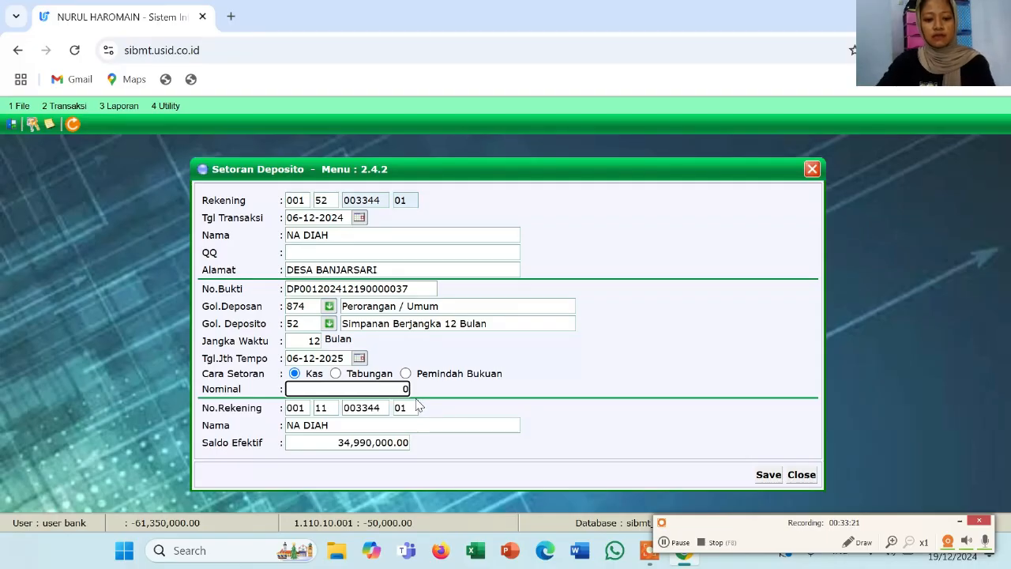
{"action": "type", "text": "15"}
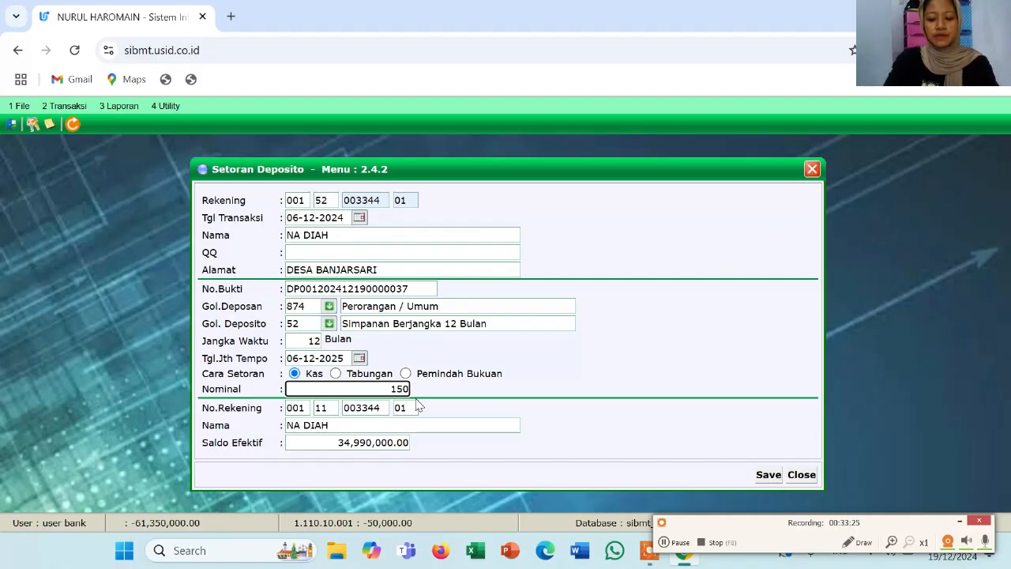
{"action": "type", "text": "00"}
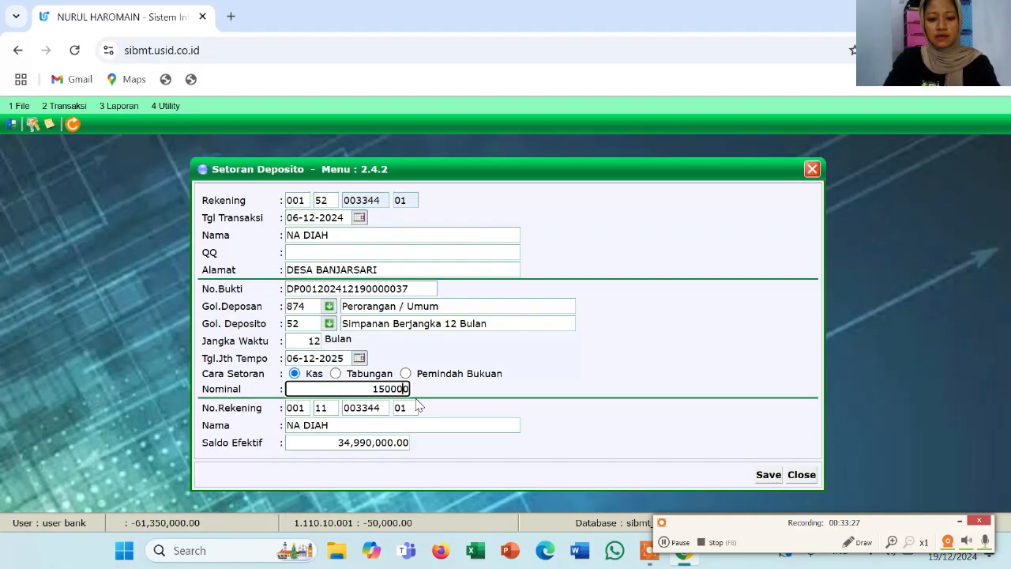
{"action": "type", "text": "00"}
{"action": "key", "text": "Tab"}
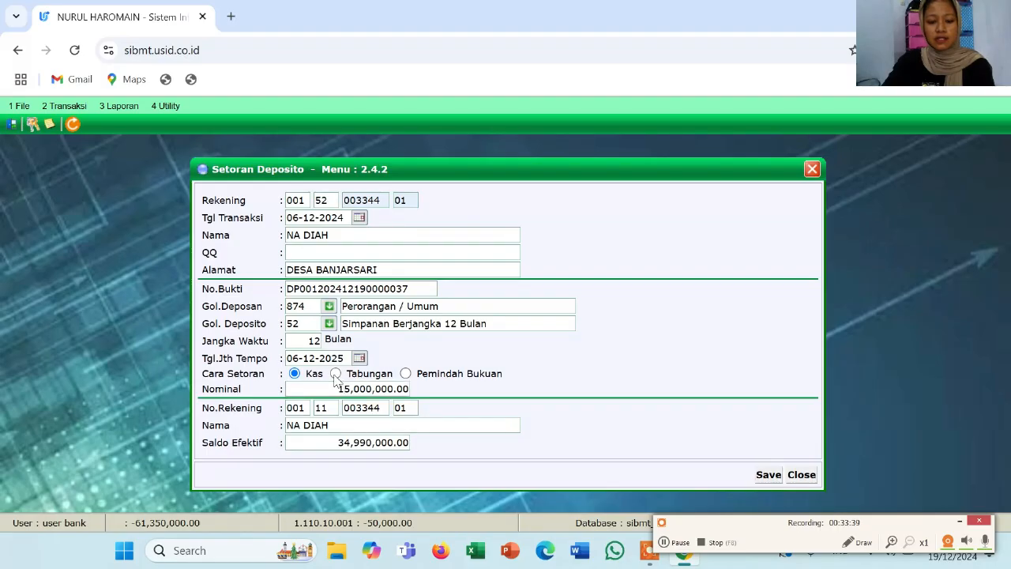
{"action": "left_click", "coordinate": [336, 374]}
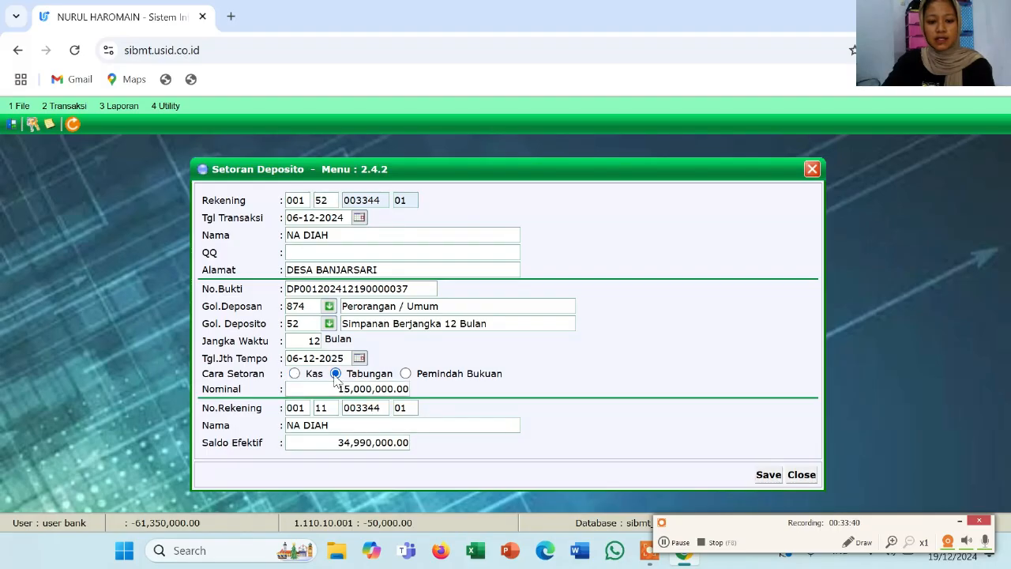
Save the deposit payment, confirm both prompts, and close Setoran Deposito
{"action": "left_click", "coordinate": [766, 476]}
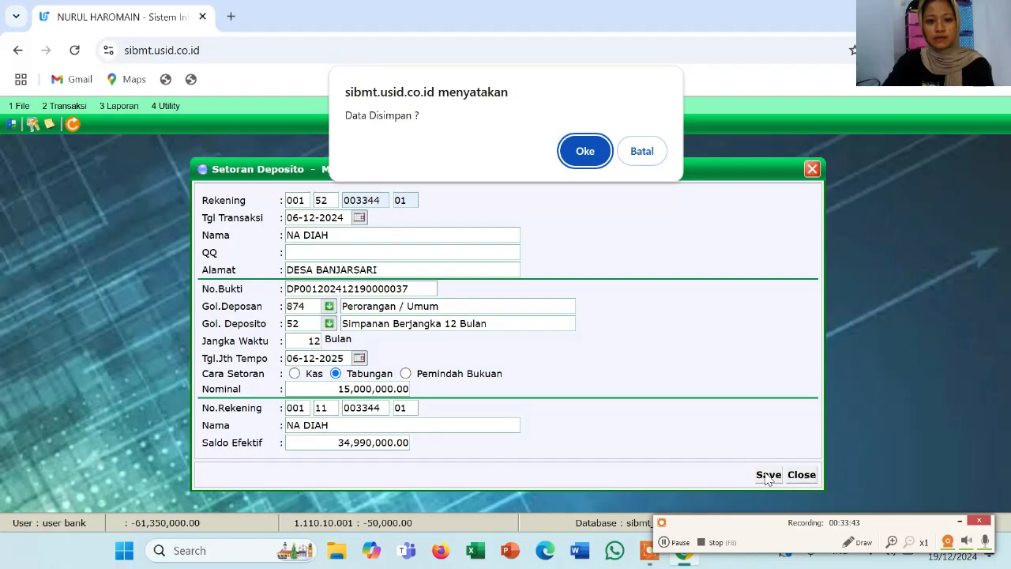
{"action": "left_click", "coordinate": [585, 156]}
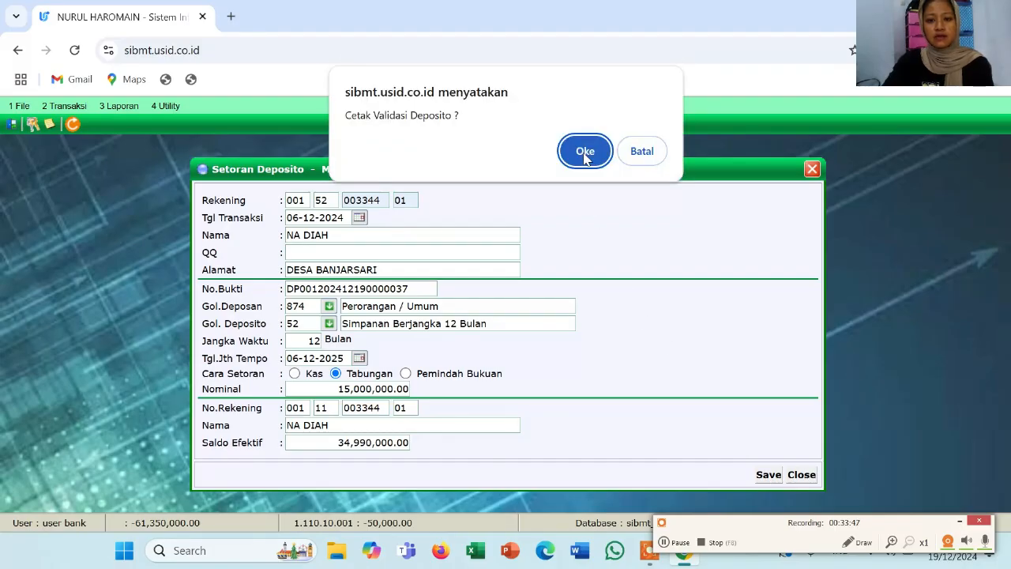
{"action": "left_click", "coordinate": [585, 156]}
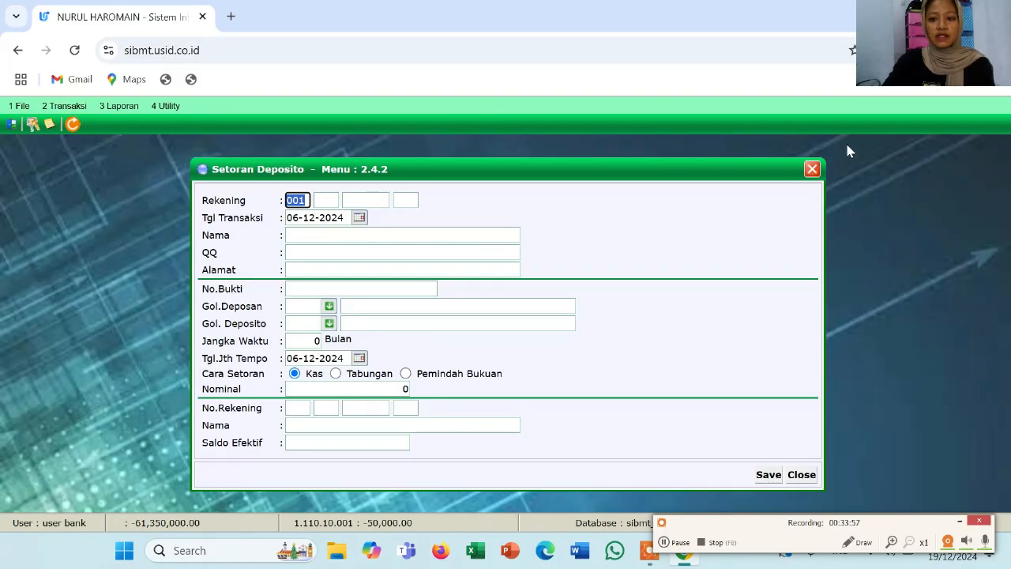
{"action": "left_click", "coordinate": [812, 170]}
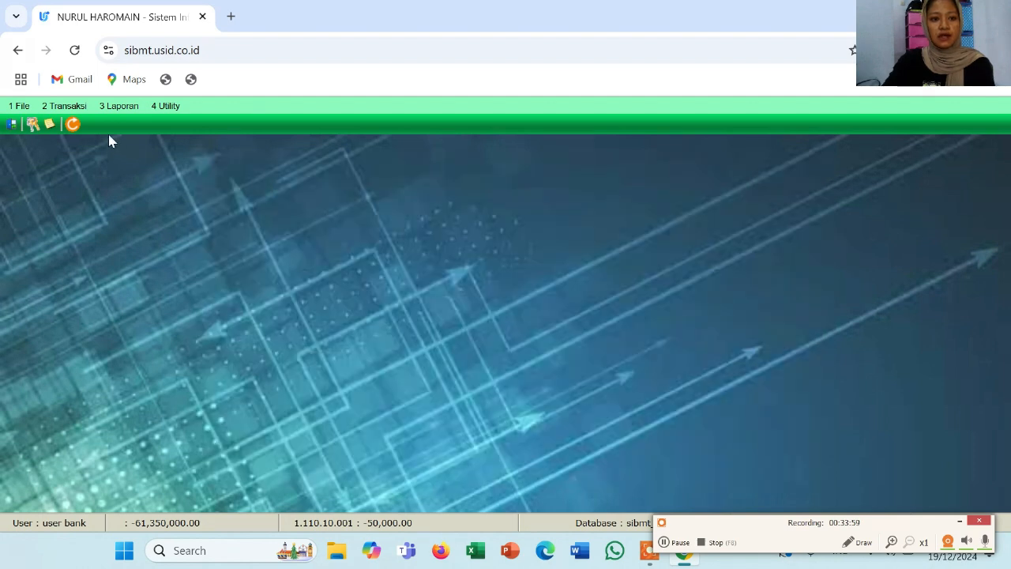
{"action": "left_click", "coordinate": [79, 107]}
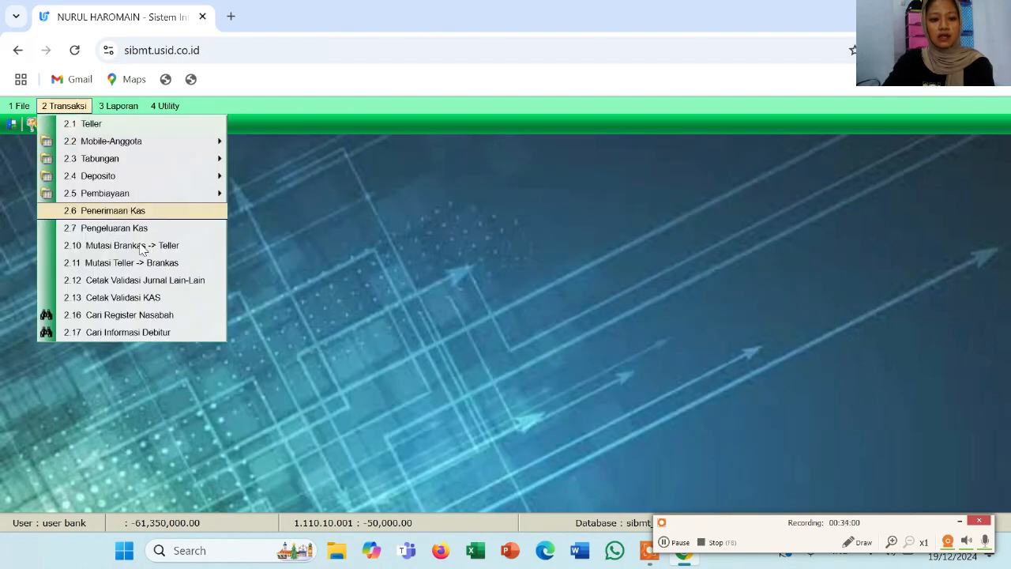
{"action": "left_click", "coordinate": [170, 319]}
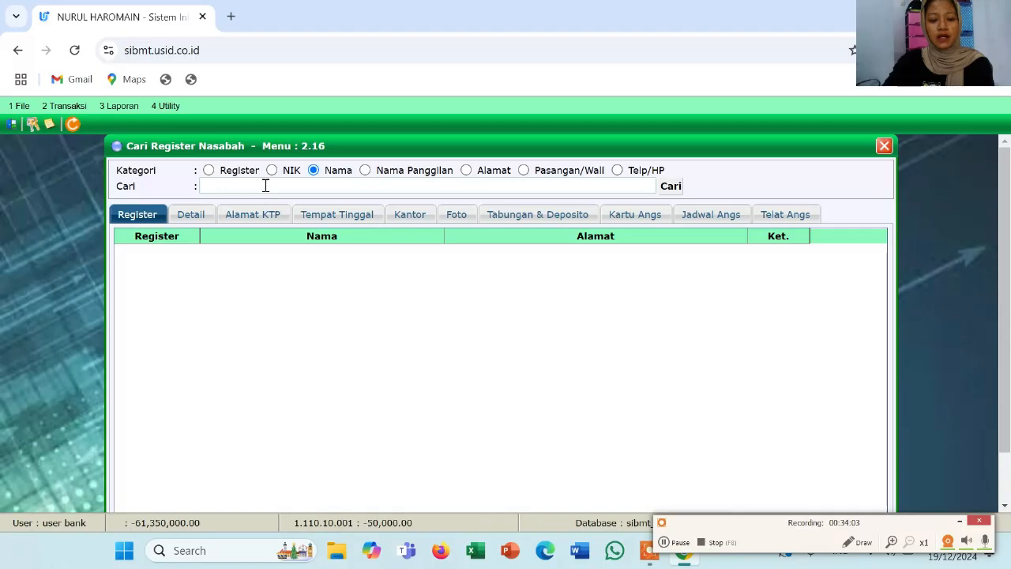
{"action": "left_click", "coordinate": [264, 184]}
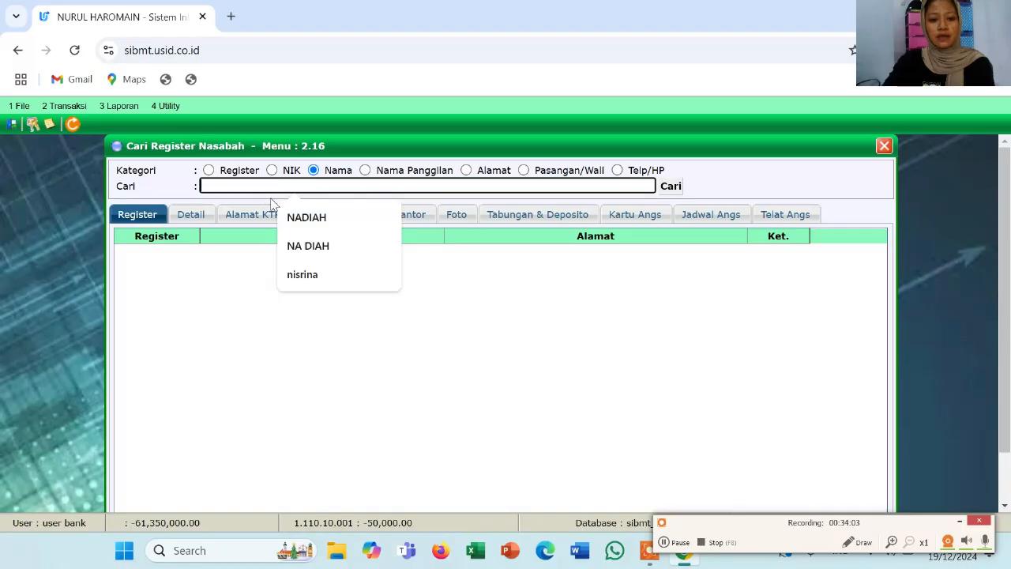
{"action": "left_click", "coordinate": [308, 246]}
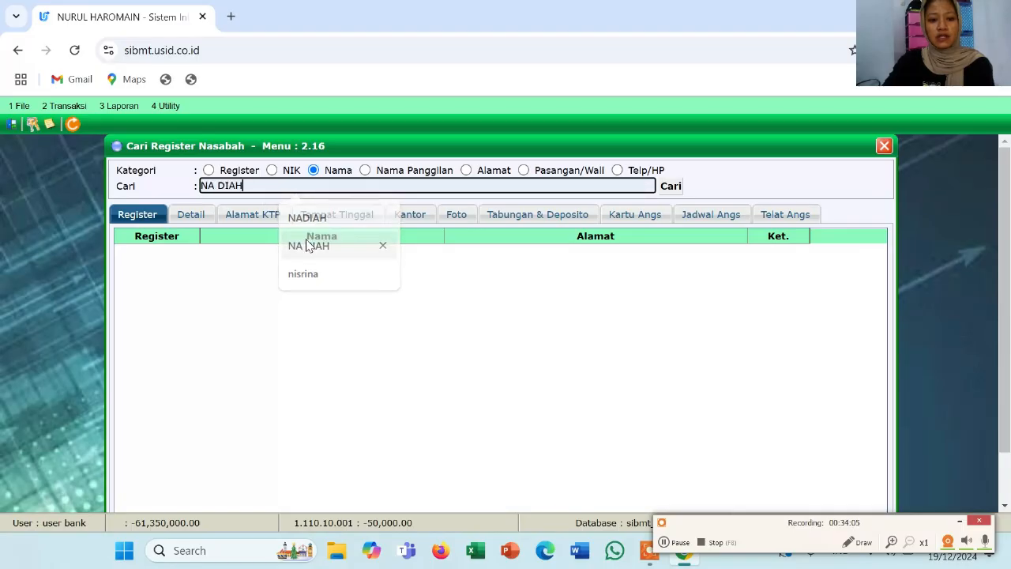
{"action": "left_click", "coordinate": [668, 194]}
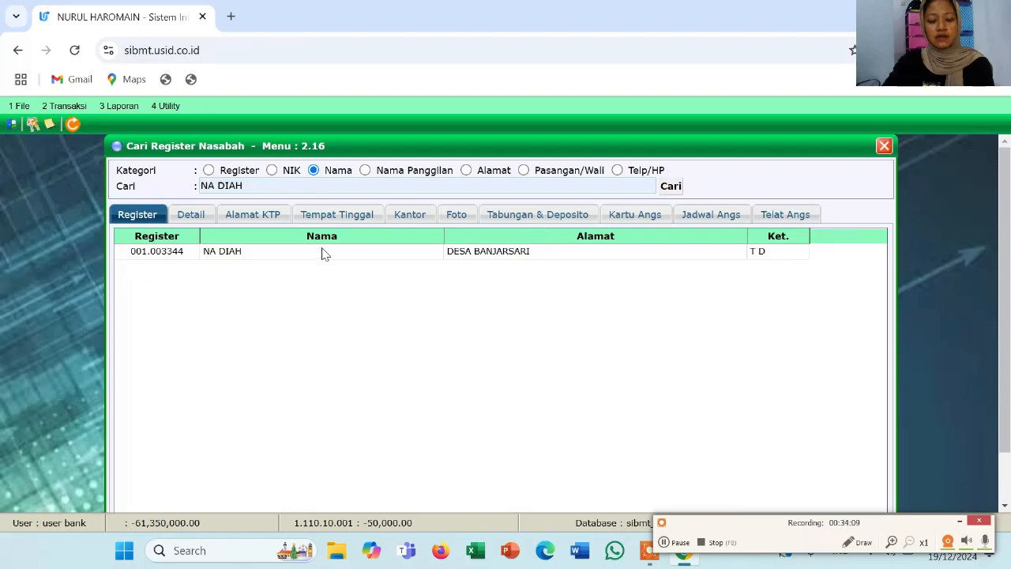
{"action": "double_click", "coordinate": [321, 253]}
{"action": "left_click", "coordinate": [527, 217]}
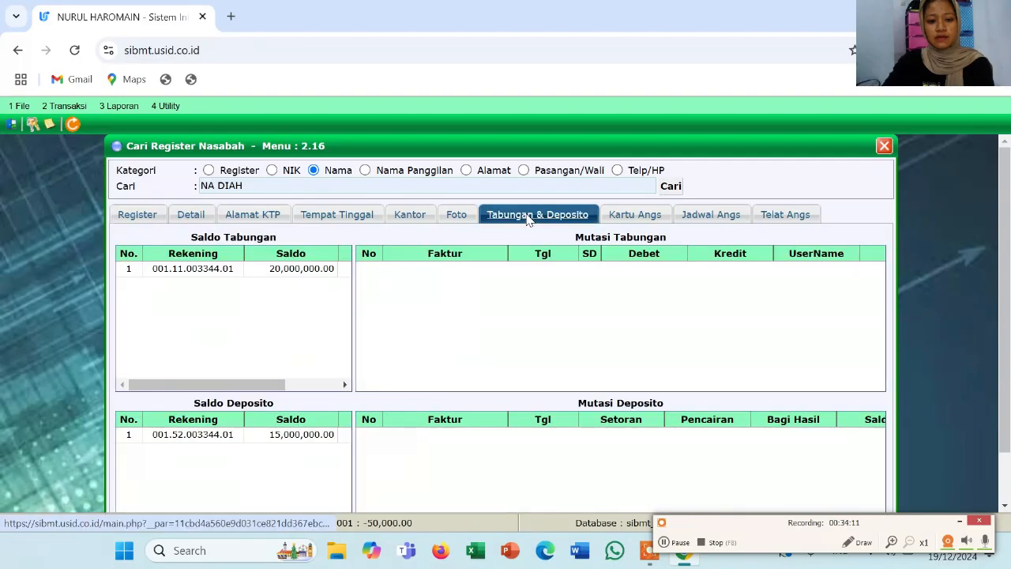
{"action": "left_click", "coordinate": [301, 272]}
{"action": "scroll", "coordinate": [320, 365], "scroll_direction": "down", "scroll_amount": 1}
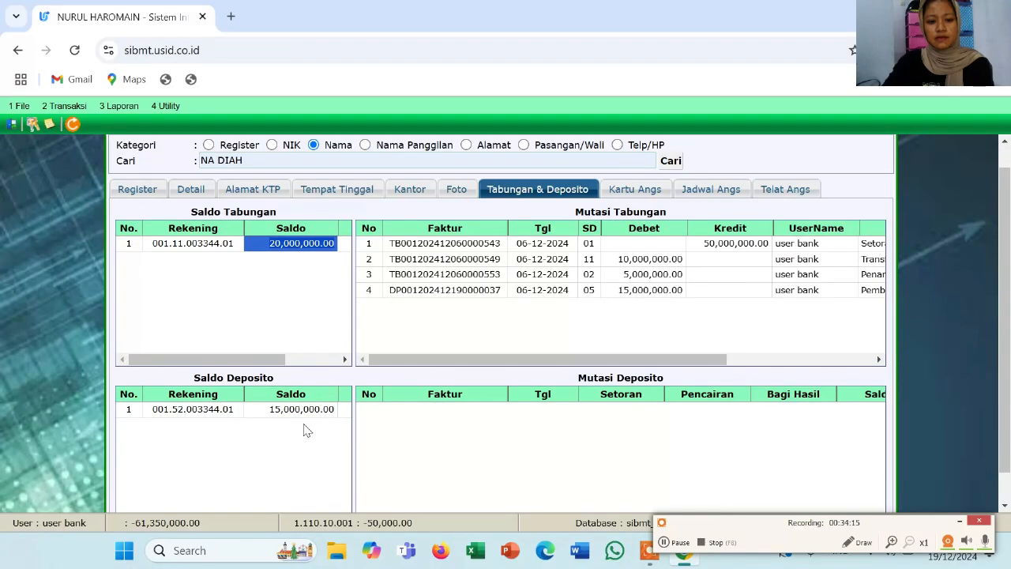
{"action": "left_click", "coordinate": [312, 408]}
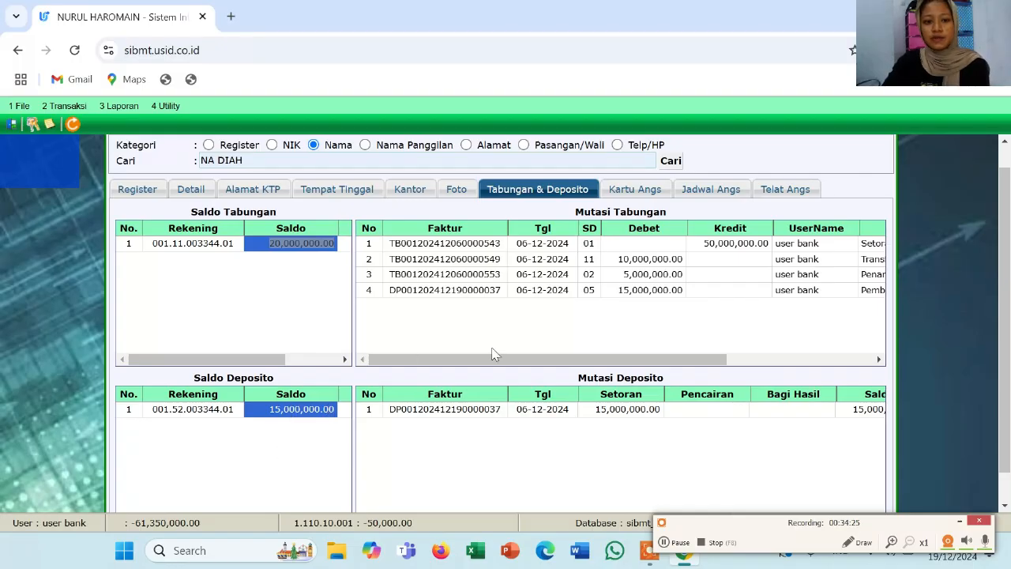
{"action": "scroll", "coordinate": [492, 351], "scroll_direction": "up", "scroll_amount": 1}
{"action": "left_click", "coordinate": [963, 206]}
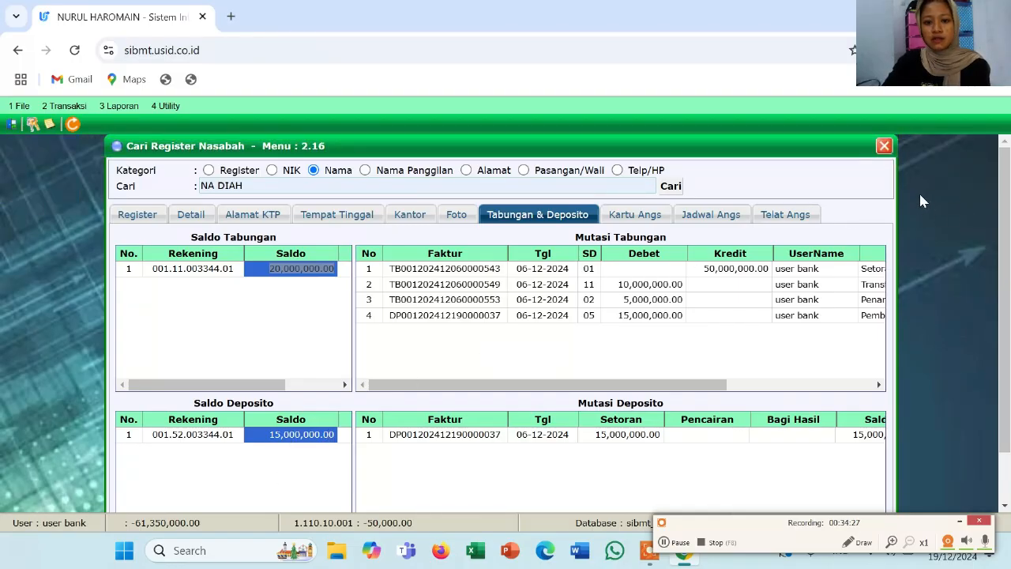
{"action": "left_click", "coordinate": [884, 146]}
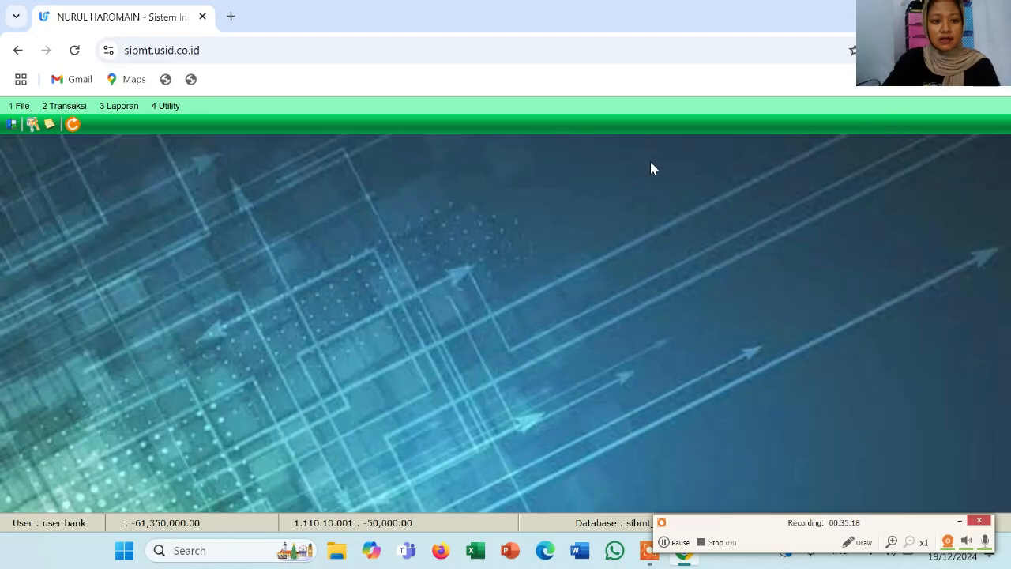
Open Koreksi Deposito and load the customer's deposit record with product code 53 and suffix 01
{"action": "left_click", "coordinate": [78, 111]}
{"action": "mouse_move", "coordinate": [122, 177]}
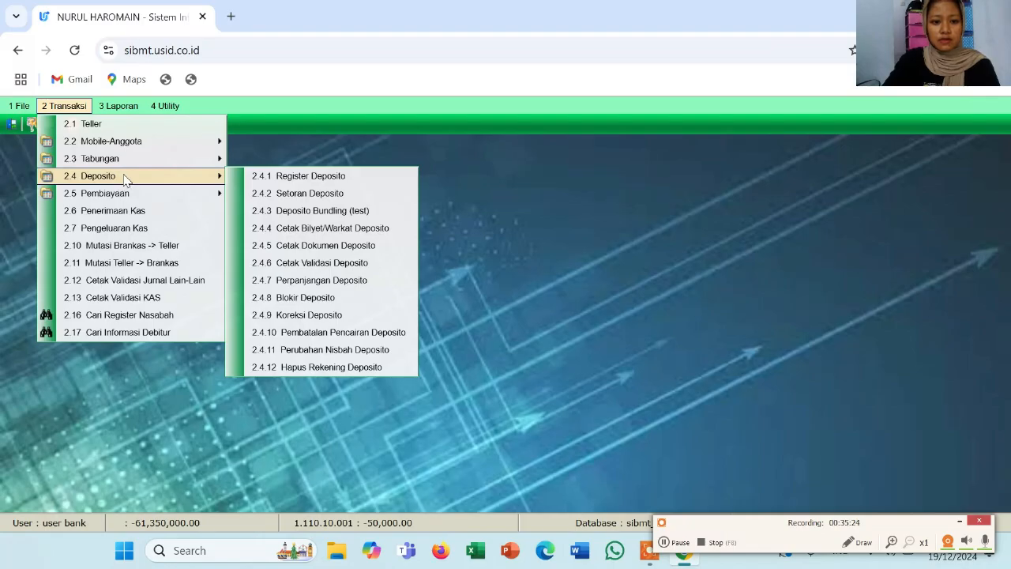
{"action": "left_click", "coordinate": [283, 315]}
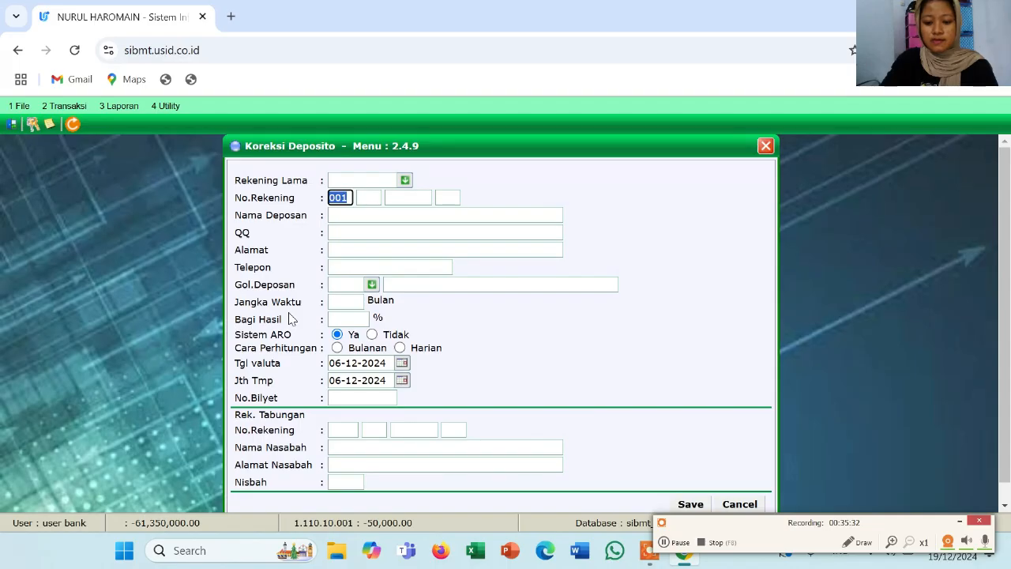
{"action": "left_click", "coordinate": [348, 181]}
{"action": "left_click", "coordinate": [366, 198]}
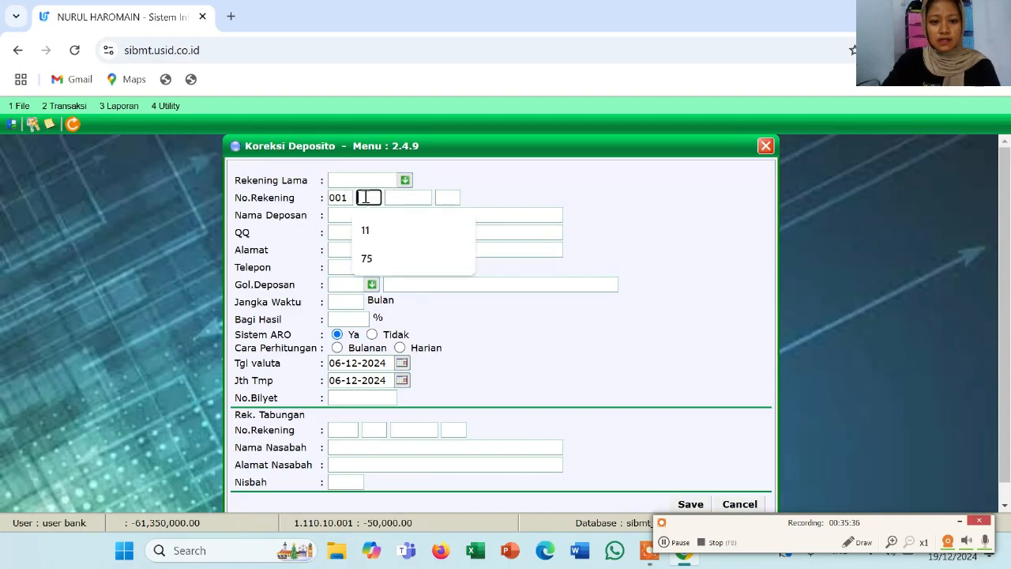
{"action": "type", "text": "53"}
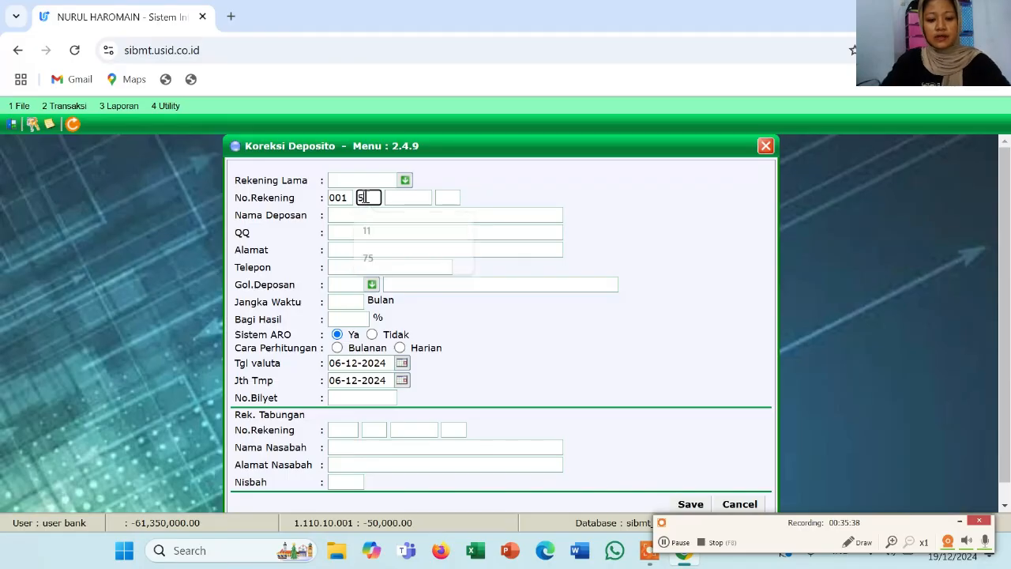
{"action": "left_click", "coordinate": [391, 198]}
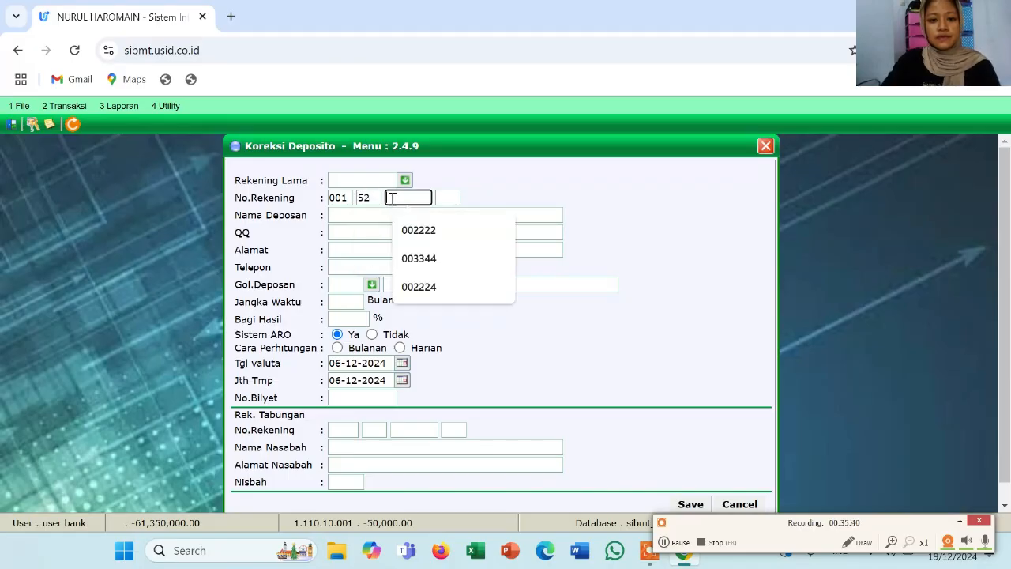
{"action": "left_click", "coordinate": [417, 257]}
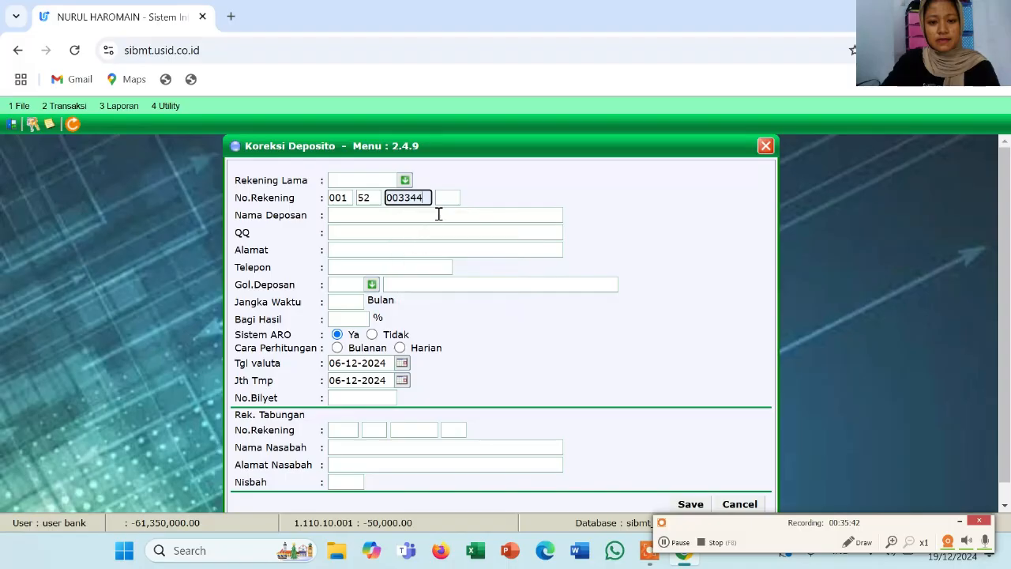
{"action": "left_click", "coordinate": [445, 199]}
{"action": "left_click", "coordinate": [450, 229]}
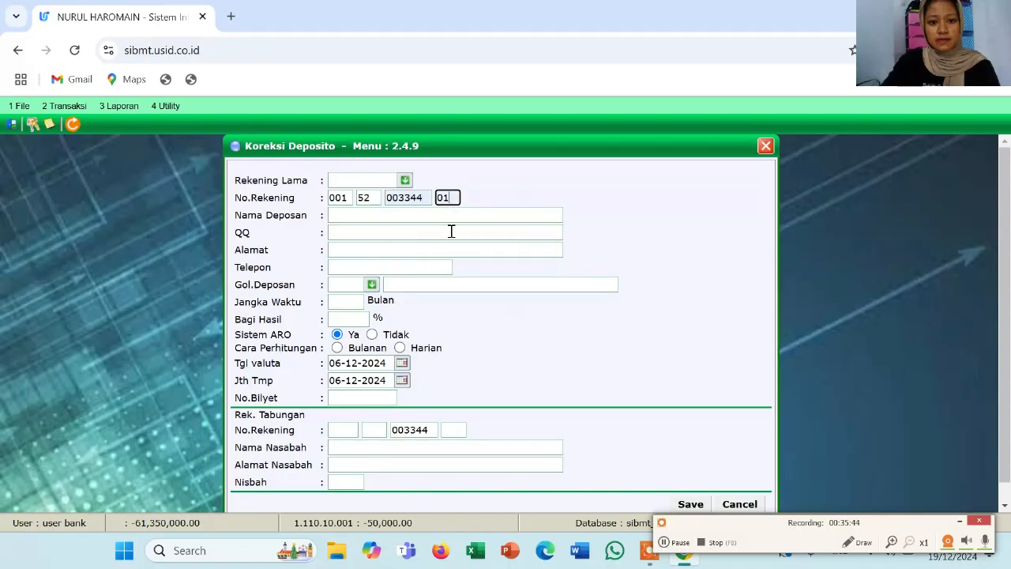
{"action": "left_click", "coordinate": [397, 216]}
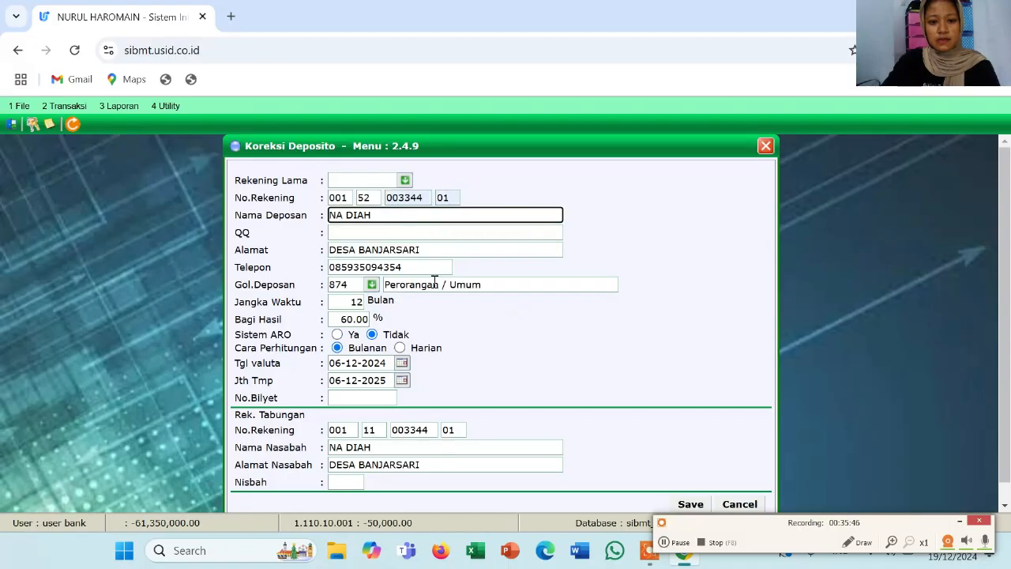
{"action": "scroll", "coordinate": [433, 281], "scroll_direction": "down", "scroll_amount": 1}
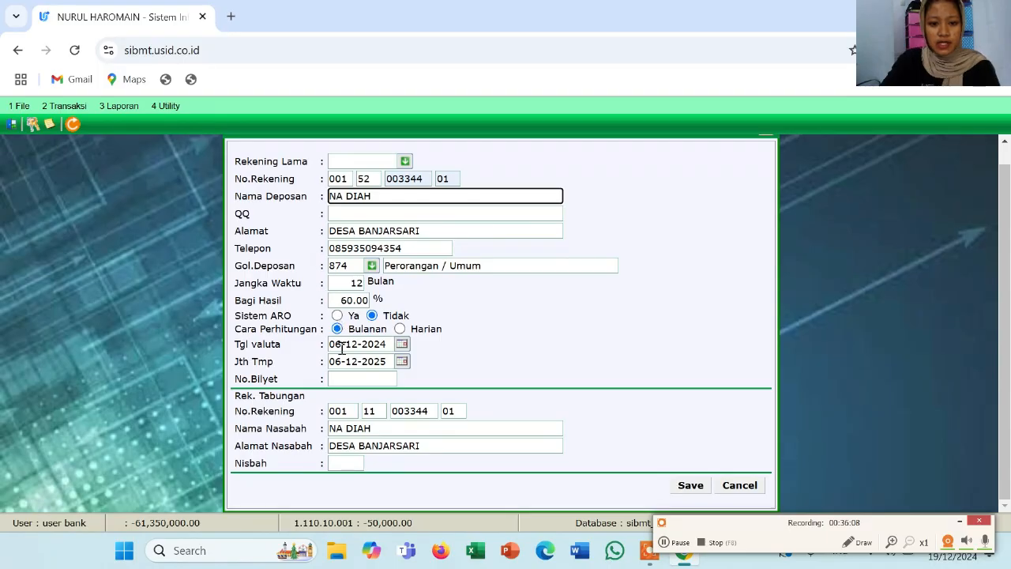
Save the corrected profit-share details, confirm 'Data Disimpan ?', and close Koreksi Deposito
{"action": "left_click", "coordinate": [355, 463]}
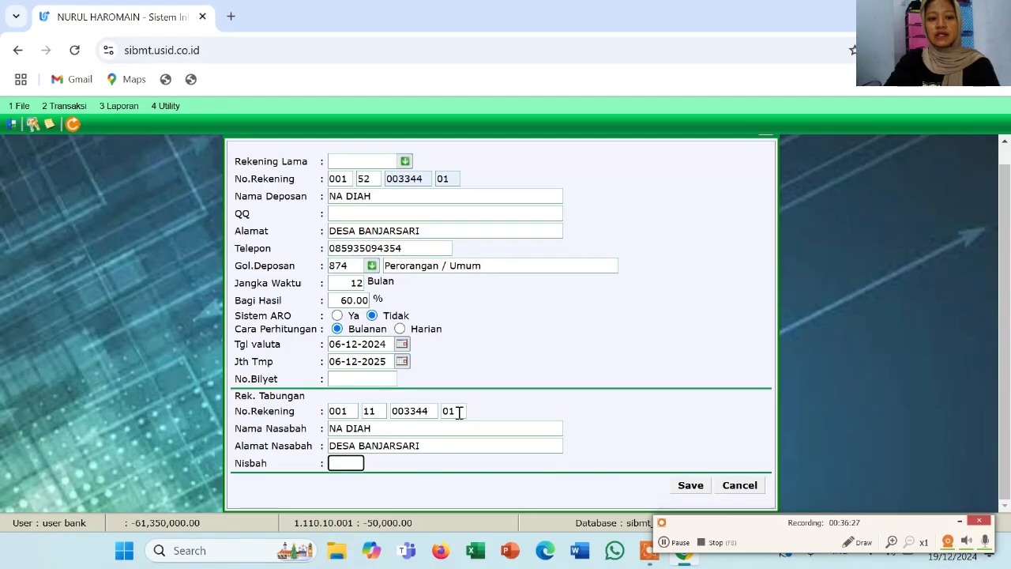
{"action": "left_click", "coordinate": [690, 486]}
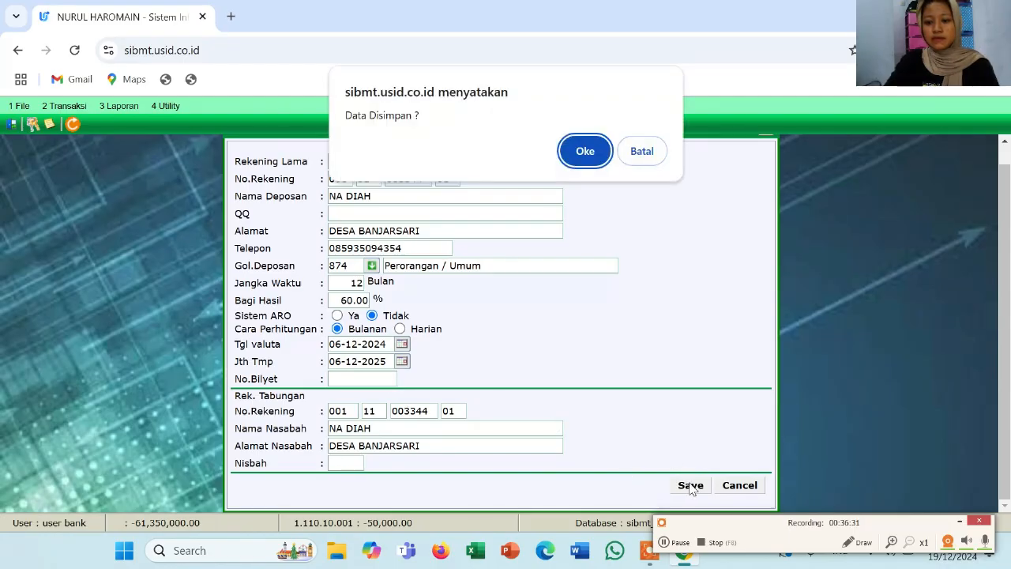
{"action": "left_click", "coordinate": [596, 162]}
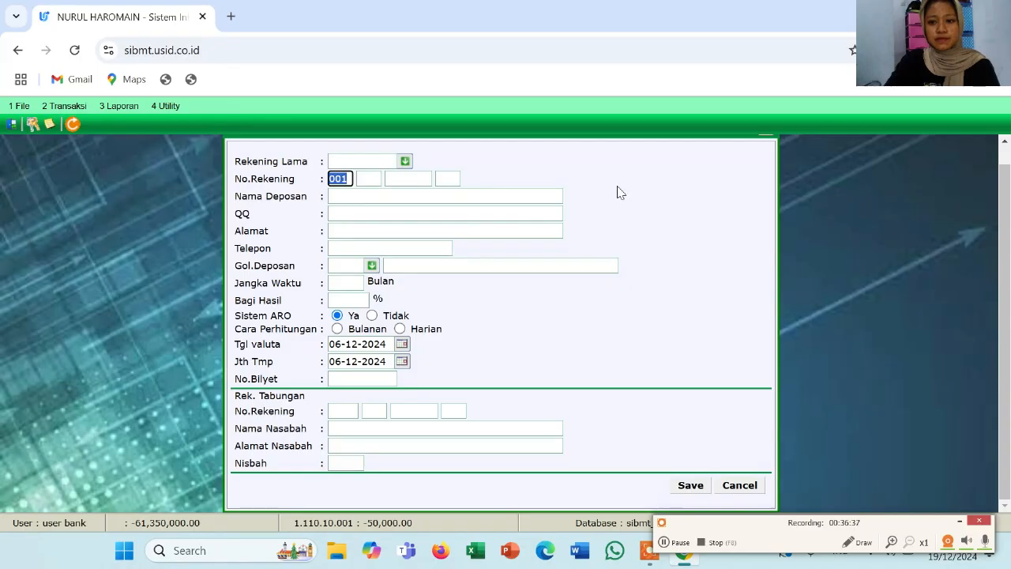
{"action": "scroll", "coordinate": [681, 222], "scroll_direction": "up", "scroll_amount": 1}
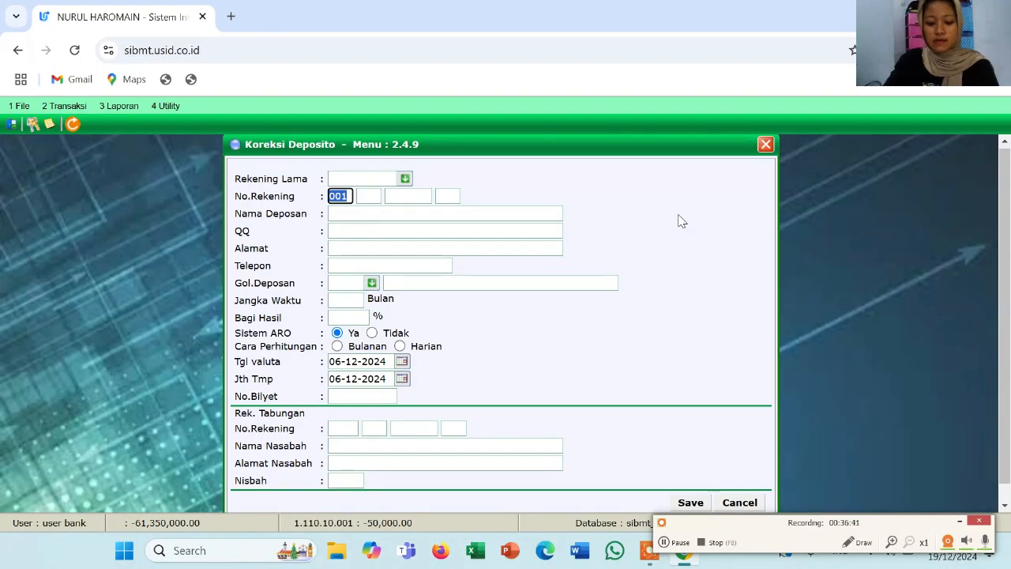
{"action": "left_click", "coordinate": [767, 153]}
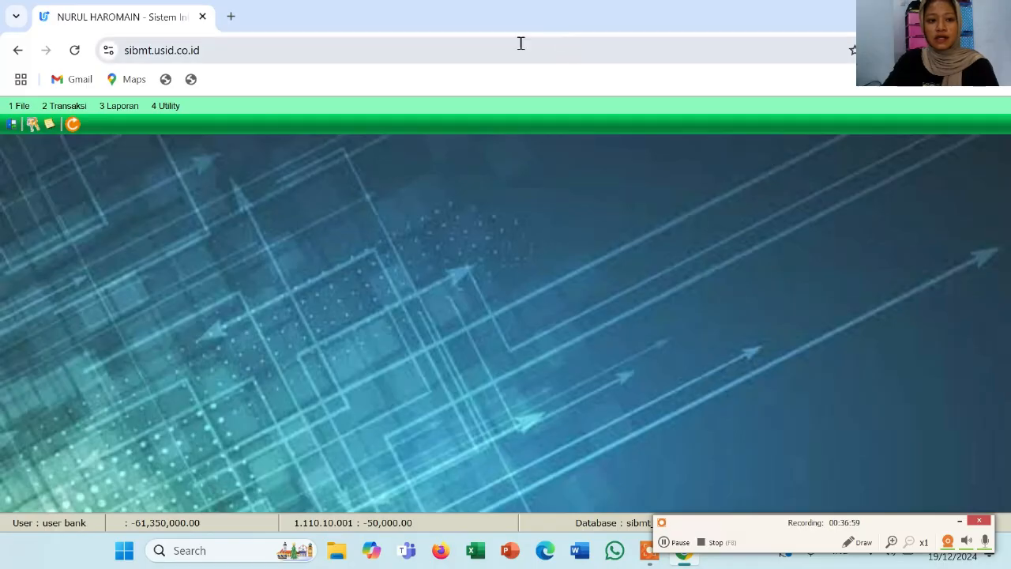
{"action": "left_click", "coordinate": [78, 108]}
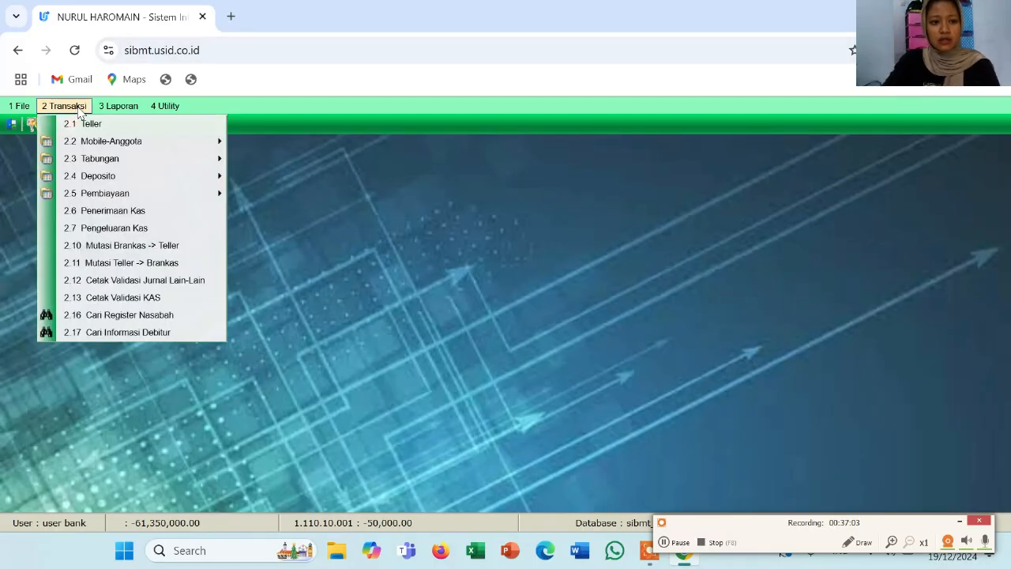
{"action": "mouse_move", "coordinate": [103, 179]}
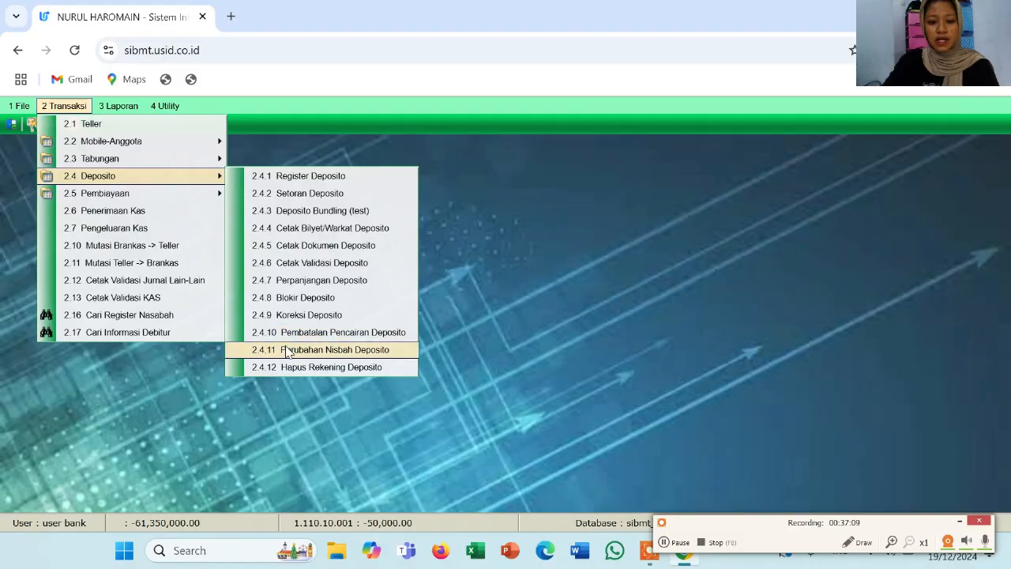
{"action": "left_click", "coordinate": [287, 352]}
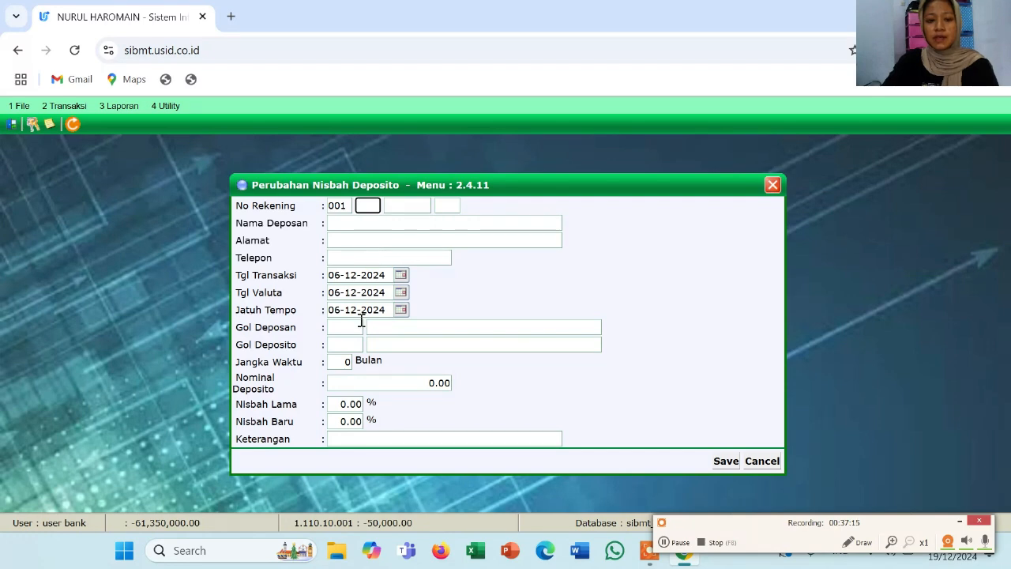
{"action": "left_click", "coordinate": [371, 237]}
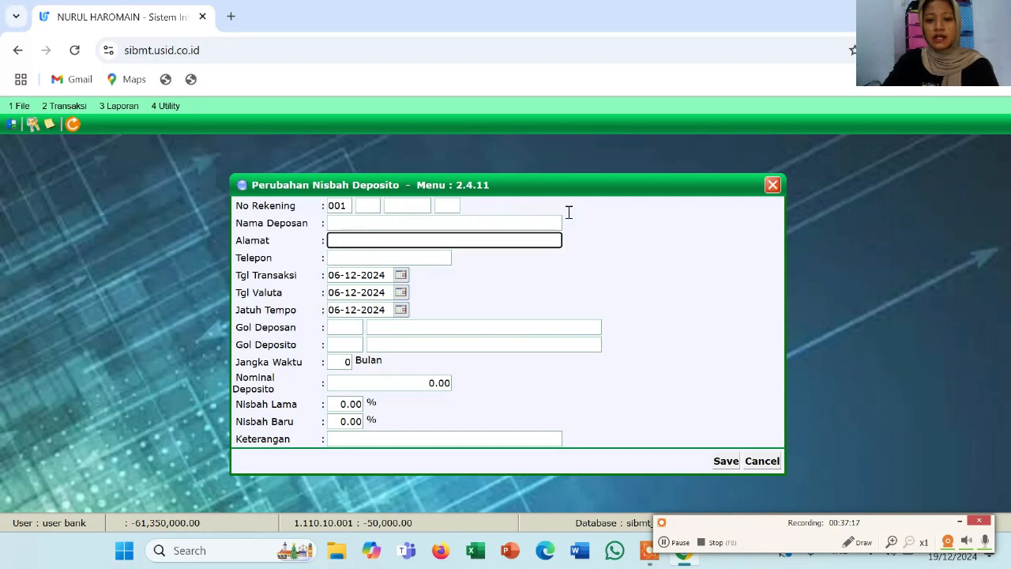
{"action": "left_click", "coordinate": [773, 185]}
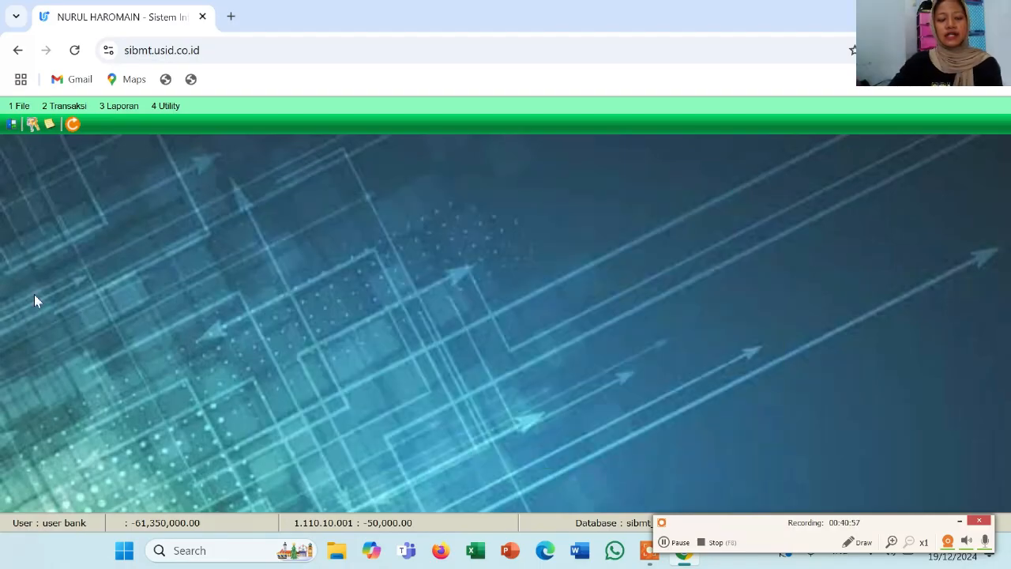
Open 2.1 Teller and load the customer's product 52 deposit account details
{"action": "left_click", "coordinate": [70, 109]}
{"action": "left_click", "coordinate": [82, 124]}
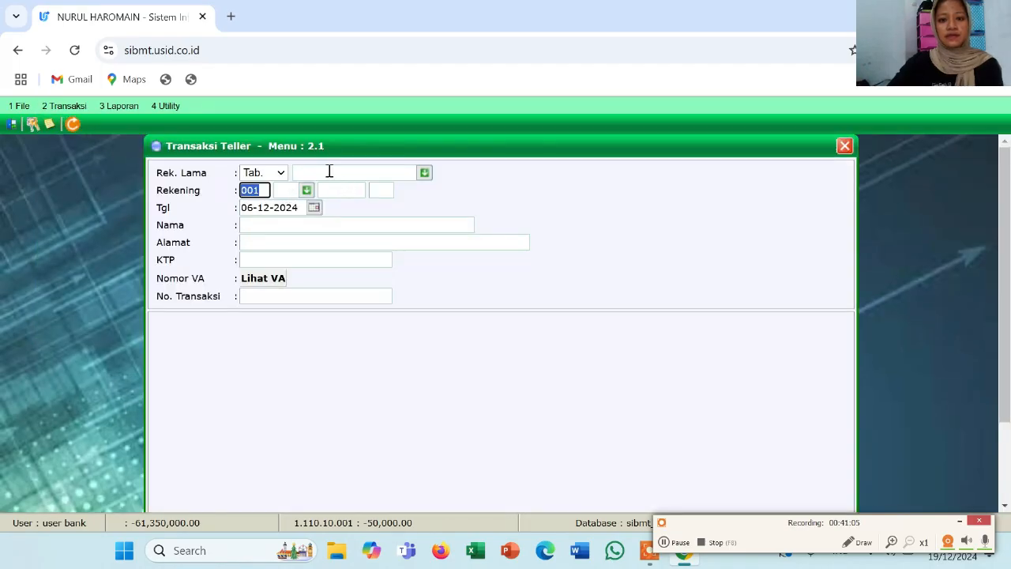
{"action": "left_click", "coordinate": [291, 190]}
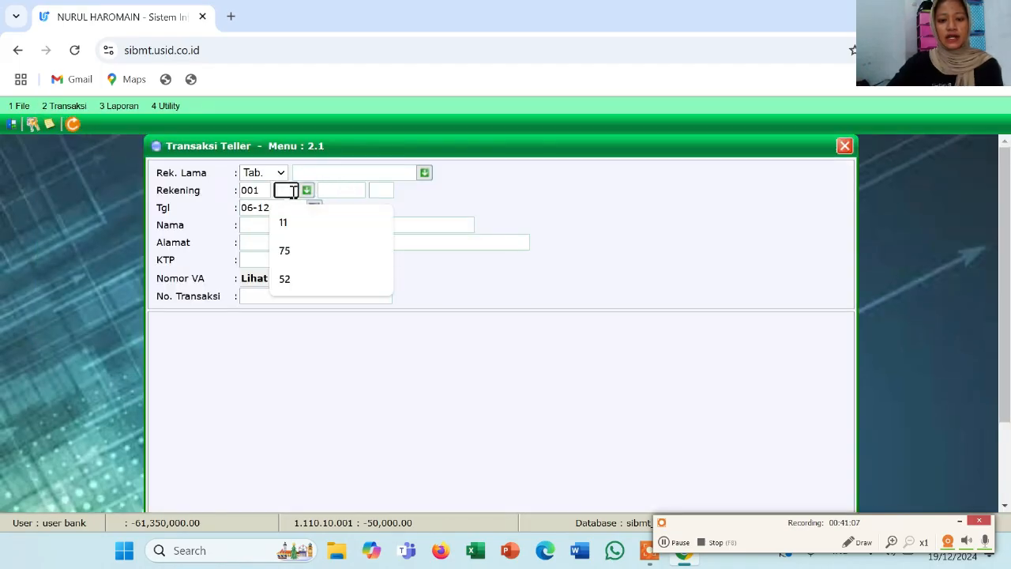
{"action": "left_click", "coordinate": [280, 279]}
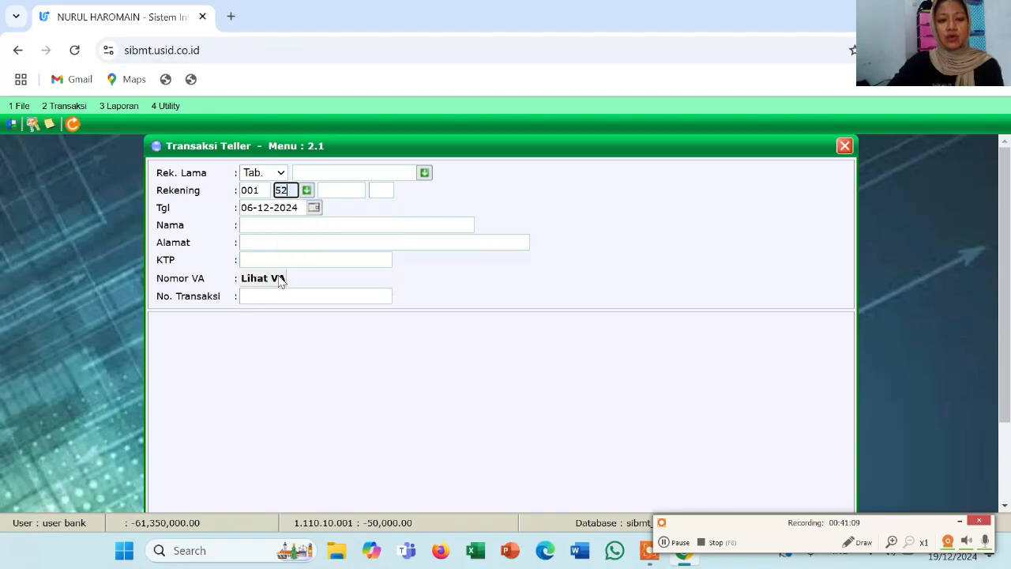
{"action": "left_click", "coordinate": [341, 190]}
{"action": "left_click", "coordinate": [361, 252]}
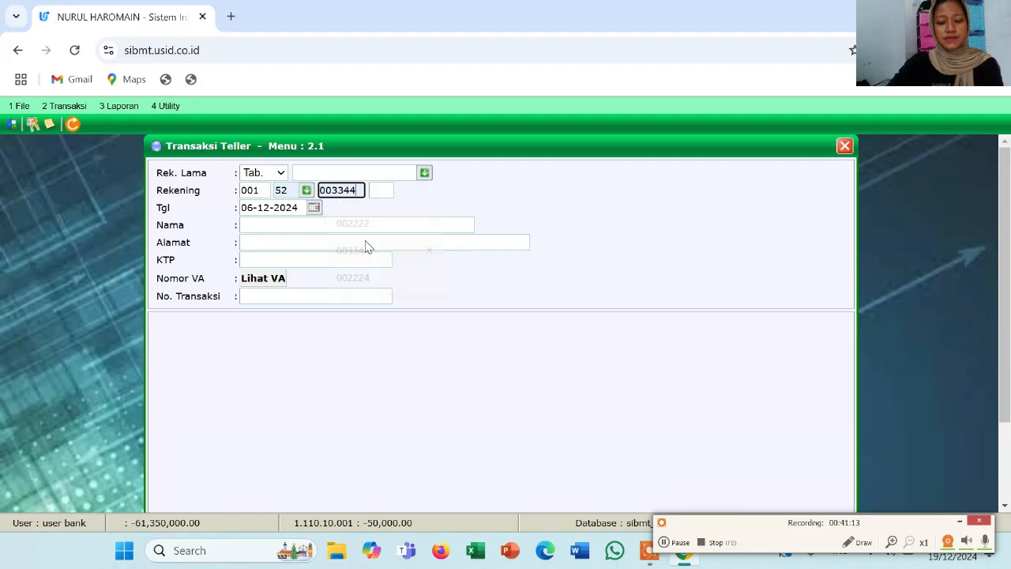
{"action": "left_click", "coordinate": [387, 193]}
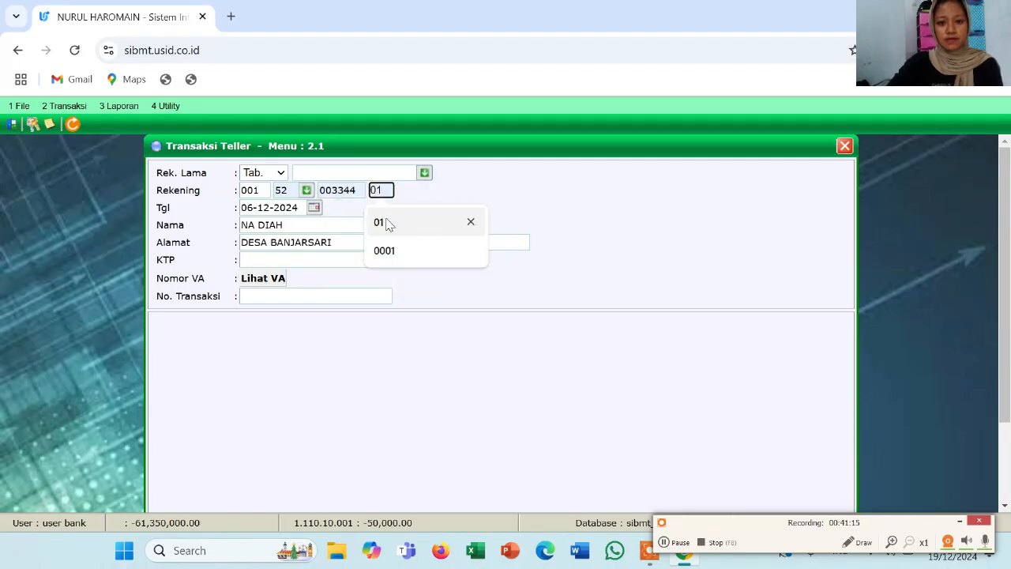
{"action": "left_click", "coordinate": [386, 222]}
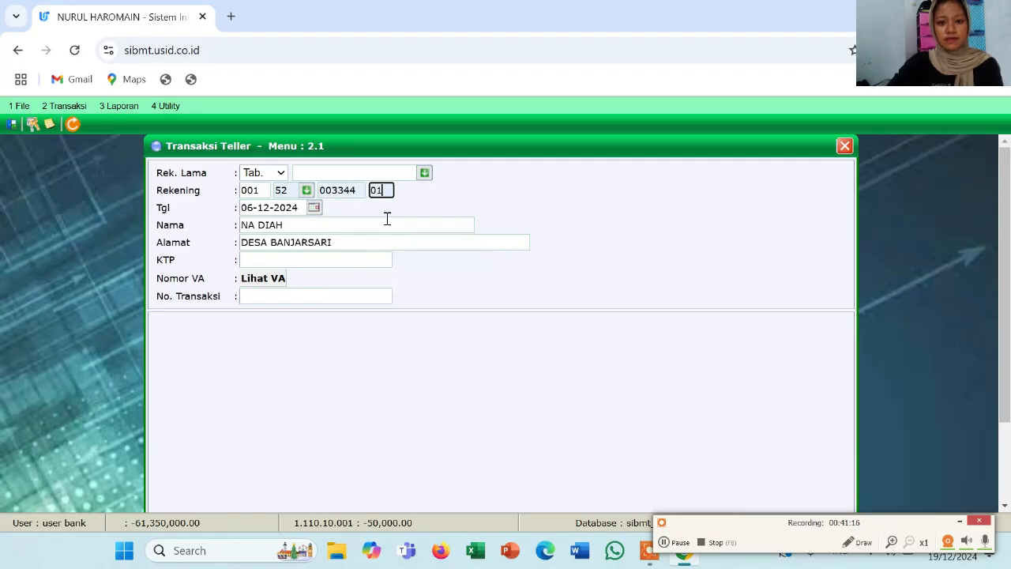
{"action": "left_click", "coordinate": [366, 262]}
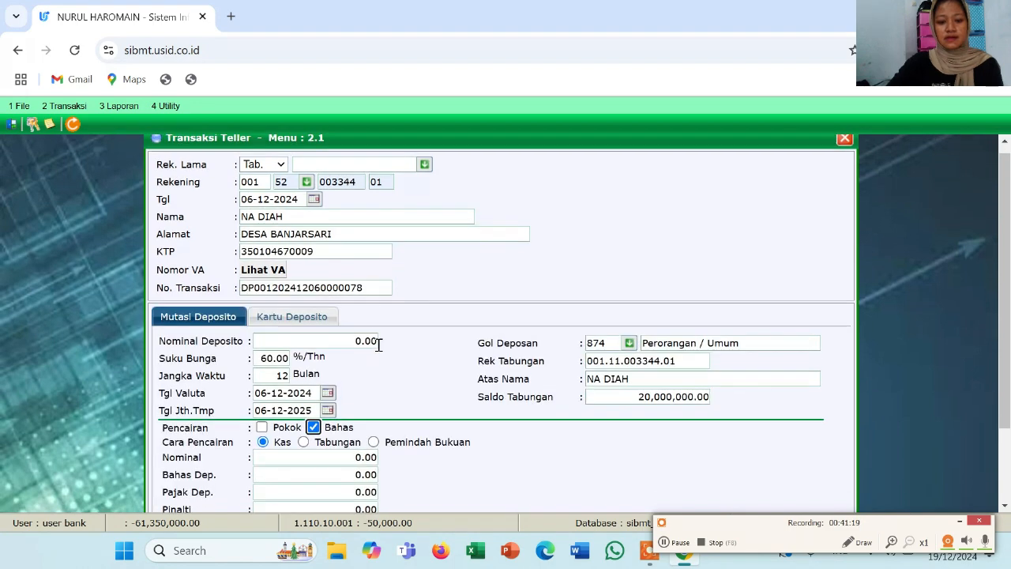
{"action": "scroll", "coordinate": [376, 348], "scroll_direction": "down", "scroll_amount": 2}
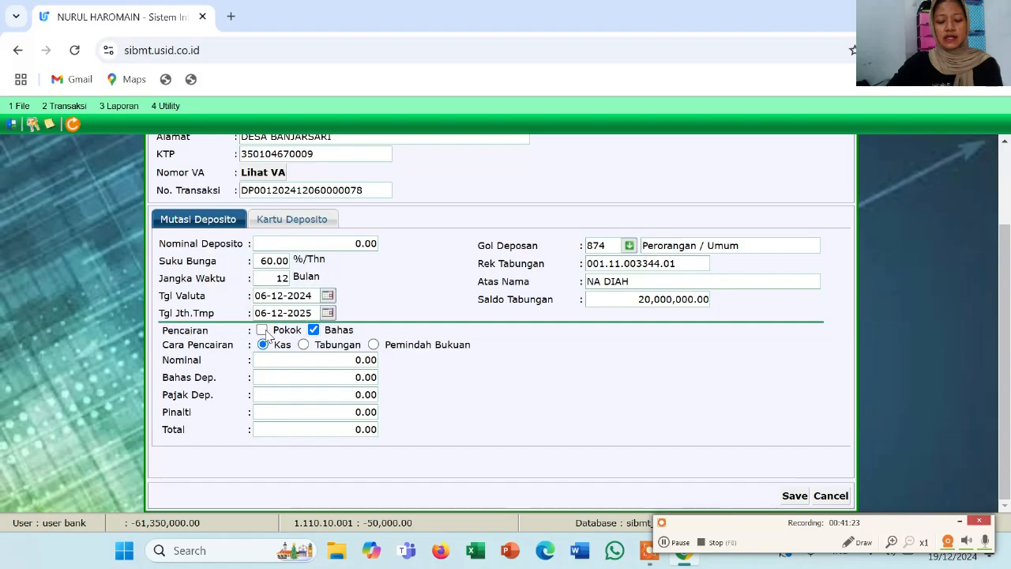
Withdraw the 15,000,000.00 principal early into Tabungan, save, confirm, and close the teller form
{"action": "left_click", "coordinate": [262, 331]}
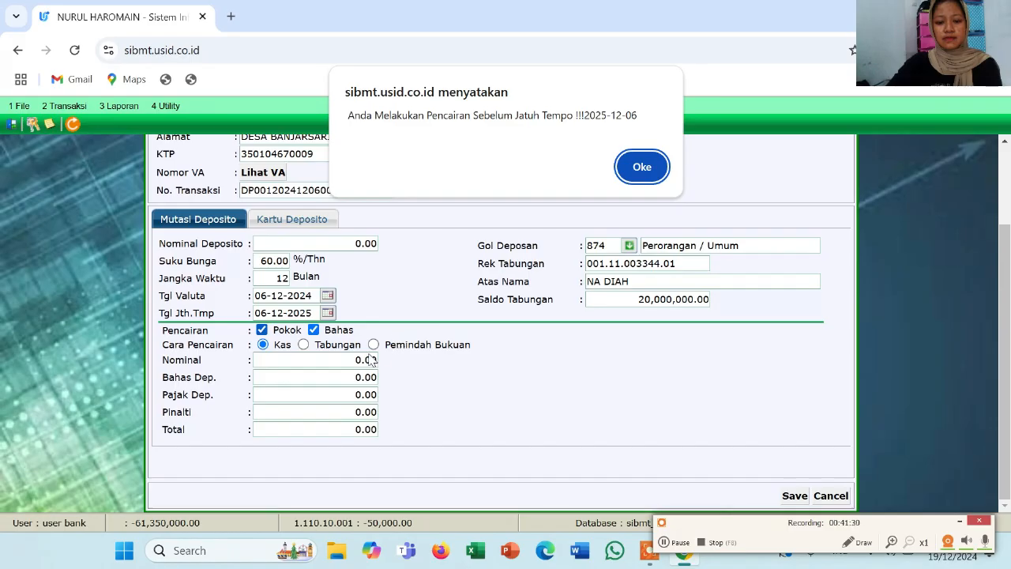
{"action": "key", "text": "Return"}
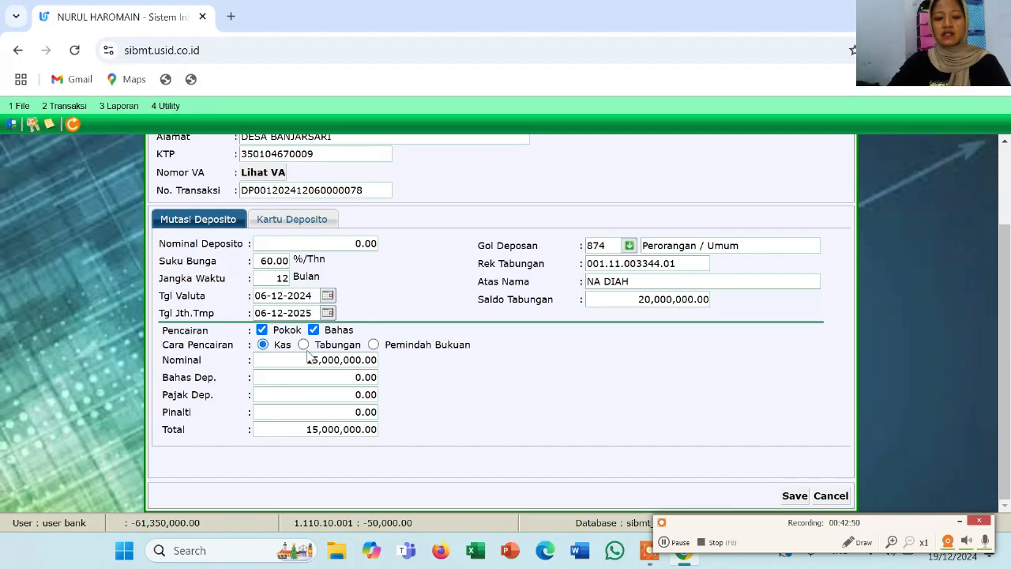
{"action": "left_click", "coordinate": [303, 345]}
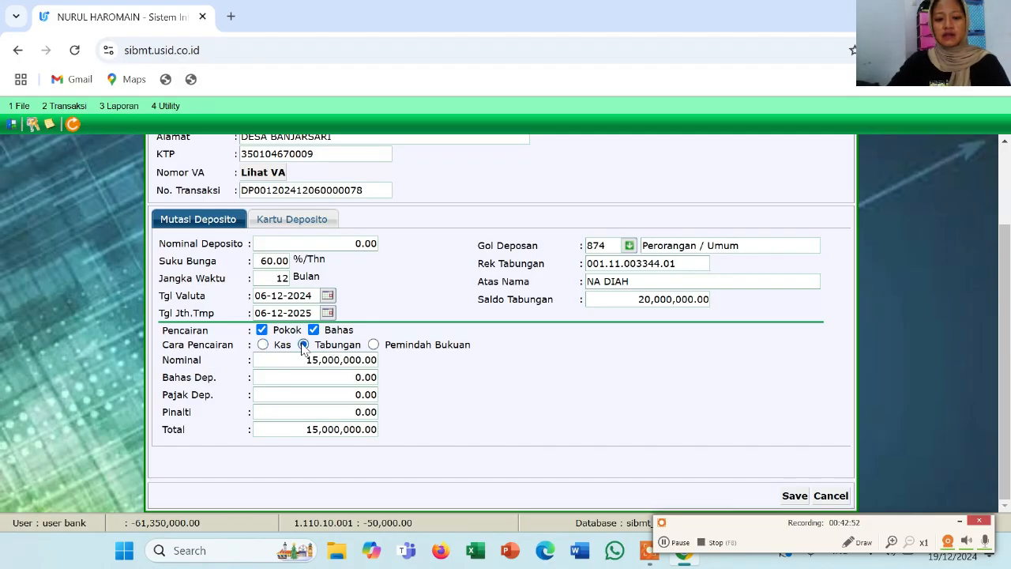
{"action": "left_click", "coordinate": [795, 497]}
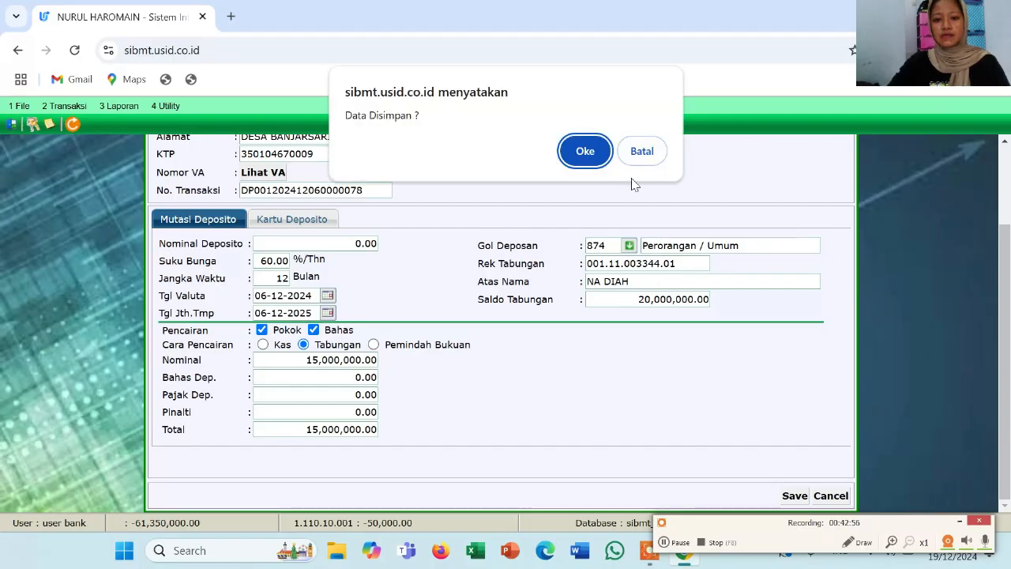
{"action": "left_click", "coordinate": [588, 152]}
{"action": "left_click", "coordinate": [588, 153]}
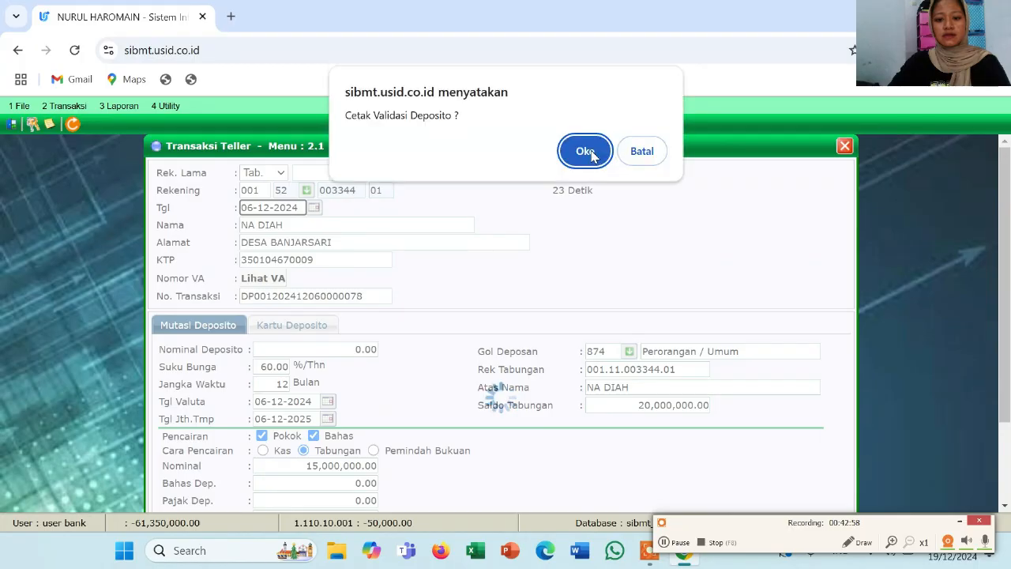
{"action": "left_click", "coordinate": [588, 153]}
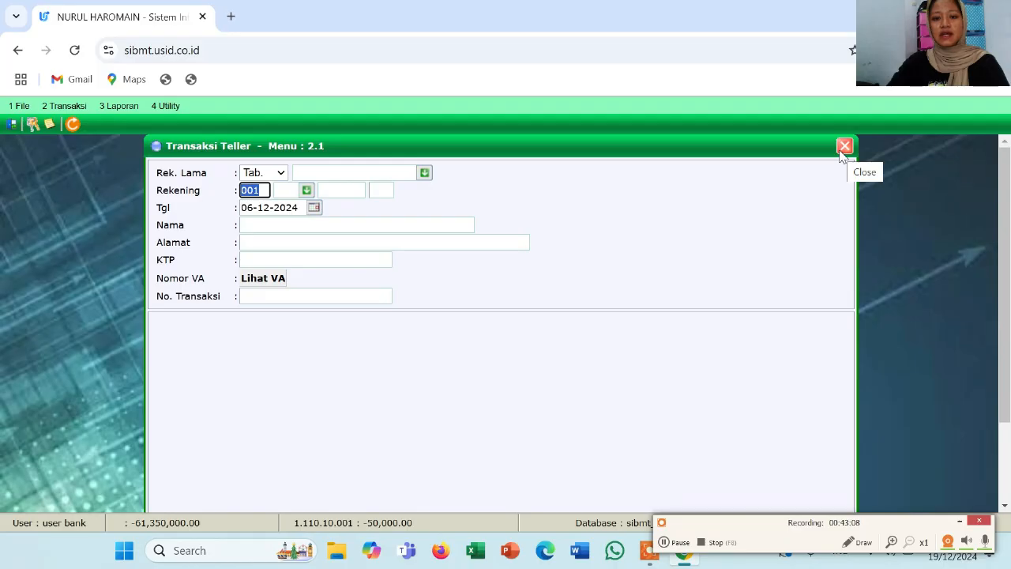
{"action": "left_click", "coordinate": [843, 149]}
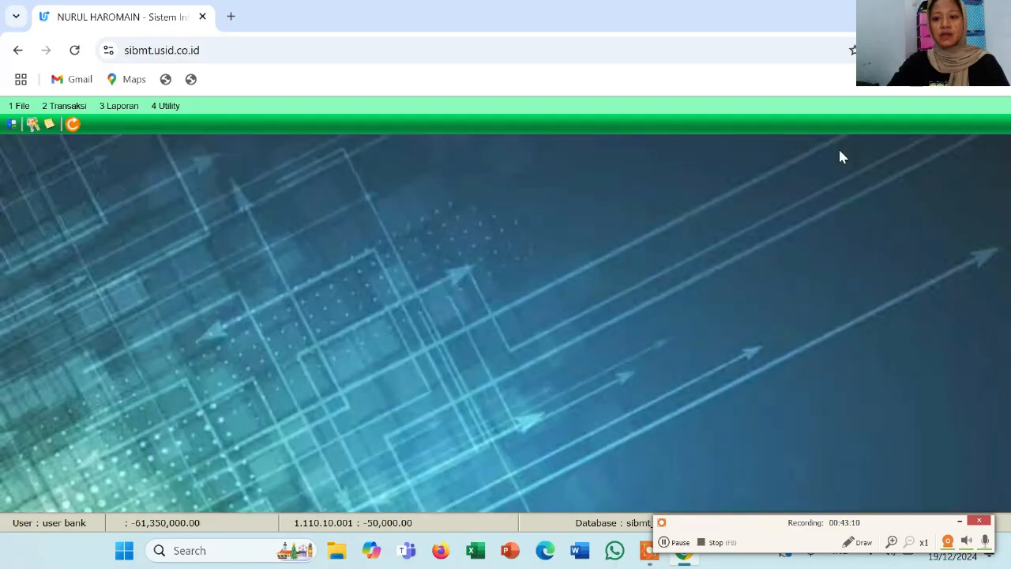
Find the customer by name in Cari Register Nasabah and open their Tabungan & Deposito tab
{"action": "left_click", "coordinate": [81, 107]}
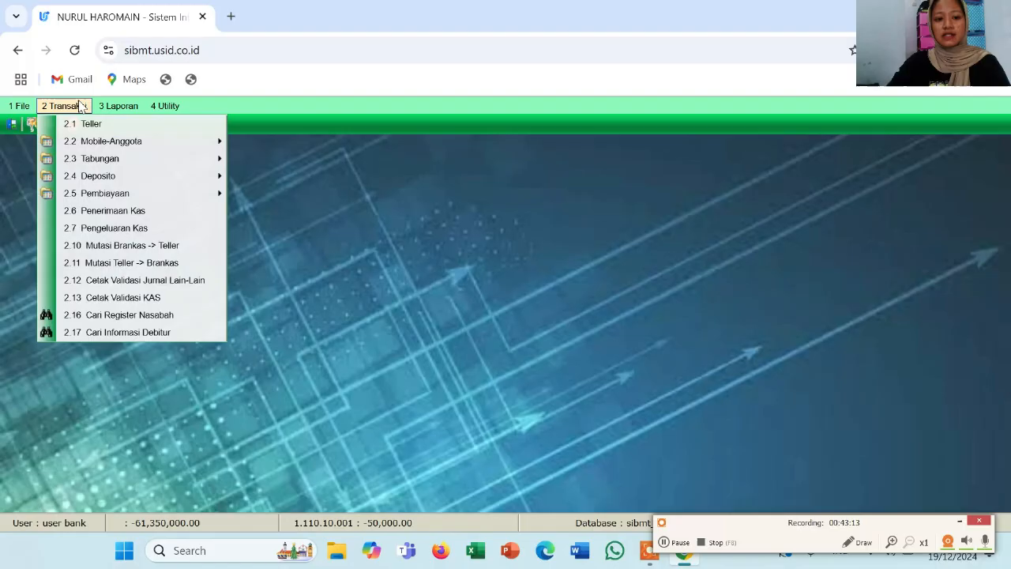
{"action": "left_click", "coordinate": [143, 316]}
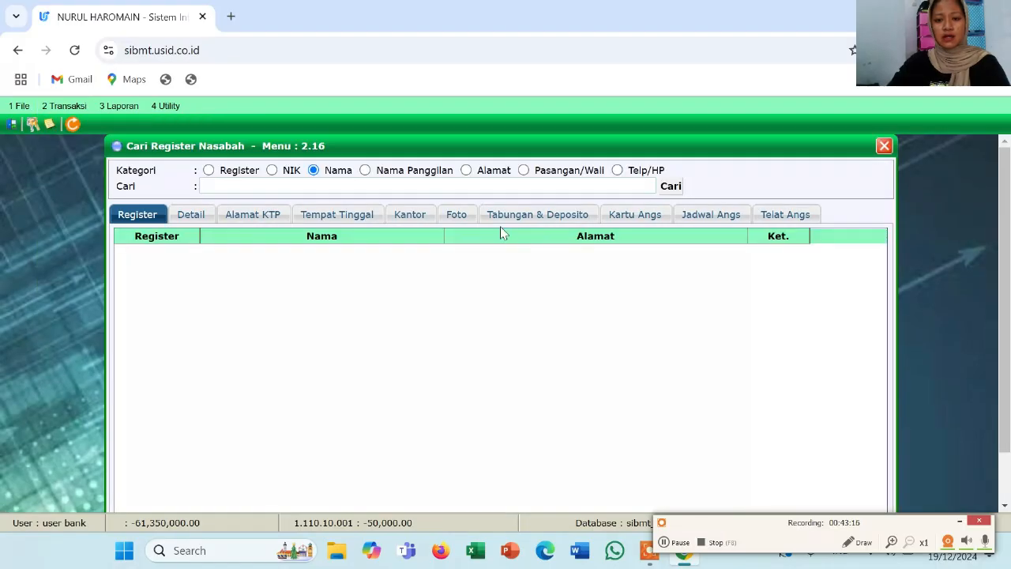
{"action": "left_click", "coordinate": [292, 185]}
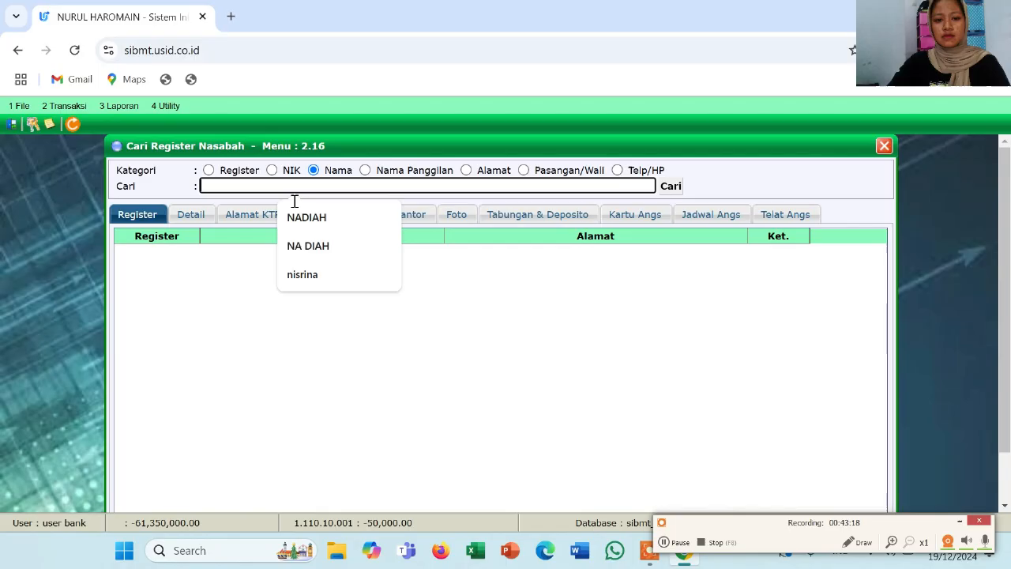
{"action": "left_click", "coordinate": [304, 247]}
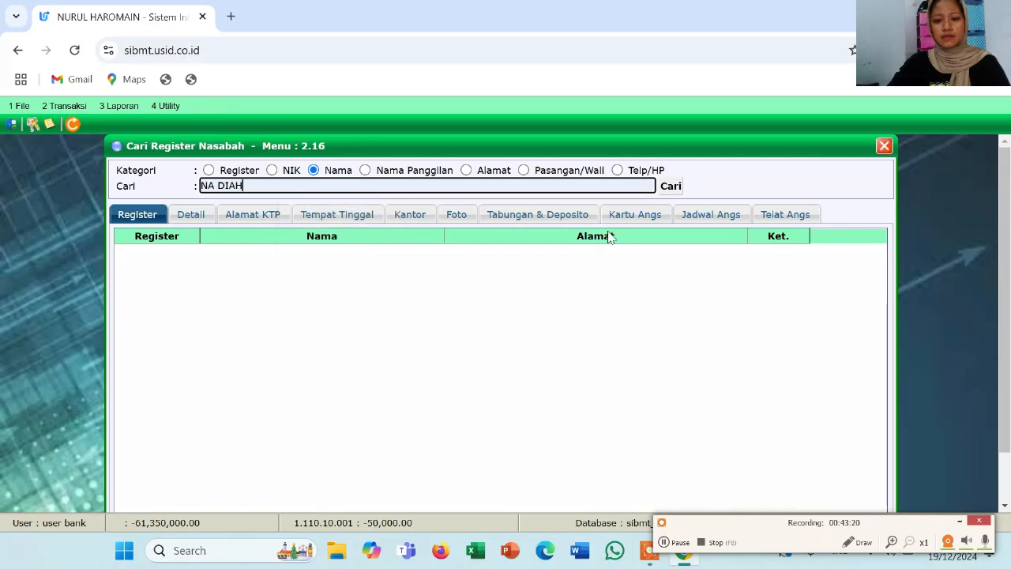
{"action": "left_click", "coordinate": [668, 190]}
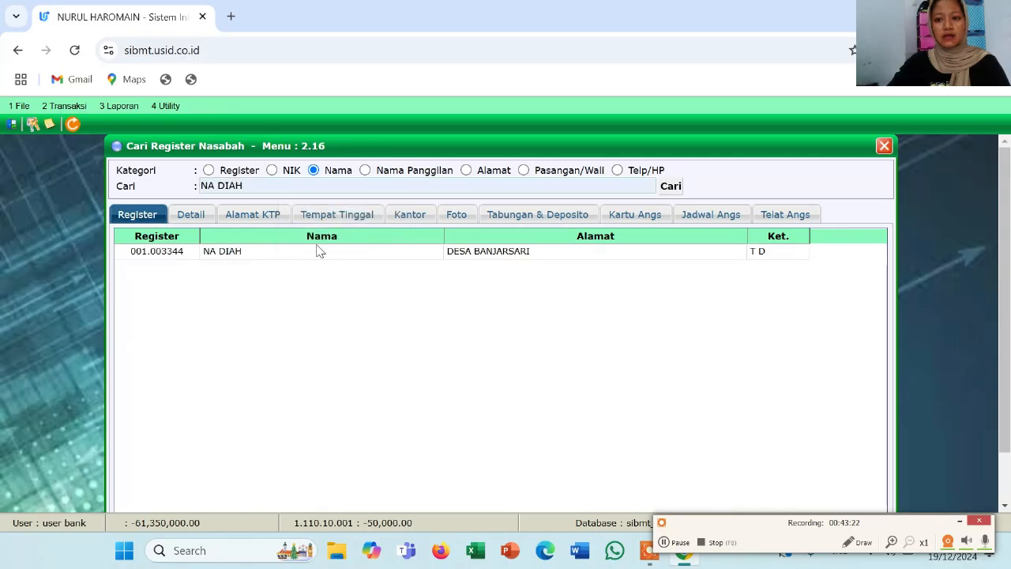
{"action": "double_click", "coordinate": [240, 255]}
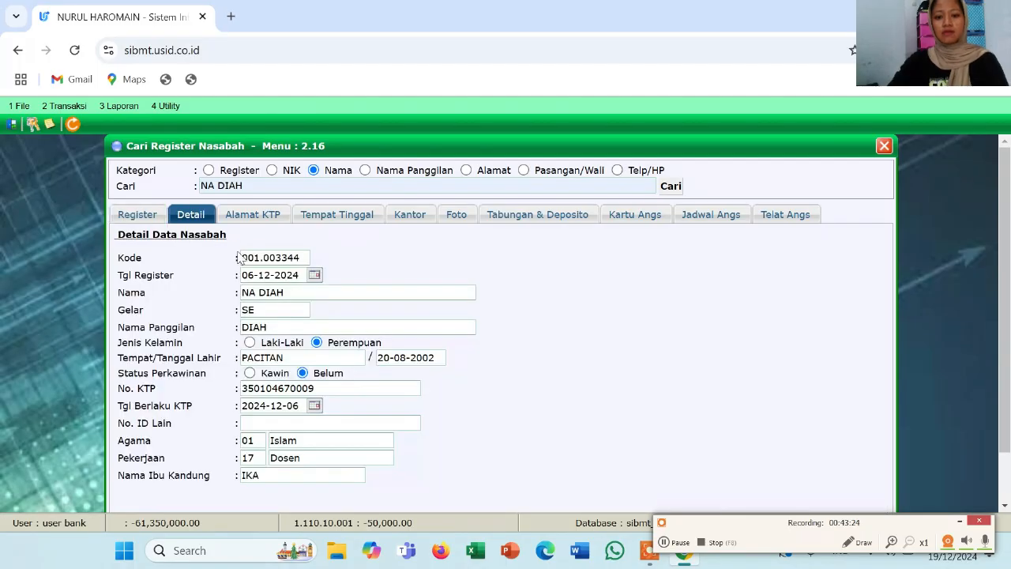
{"action": "left_click", "coordinate": [524, 220]}
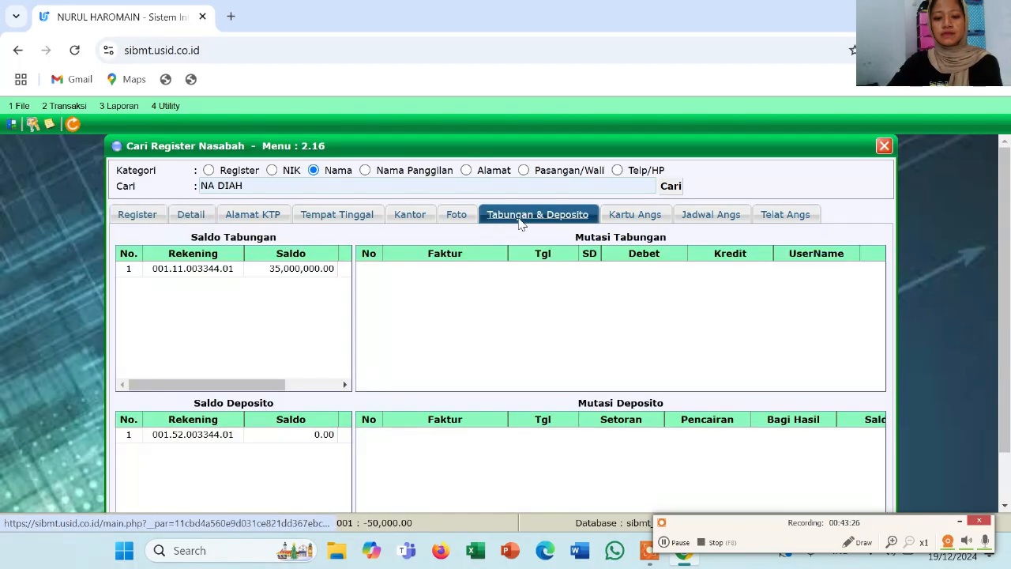
Display the savings mutations, then the deposit mutations showing a 0.00 deposit balance
{"action": "left_click", "coordinate": [289, 270]}
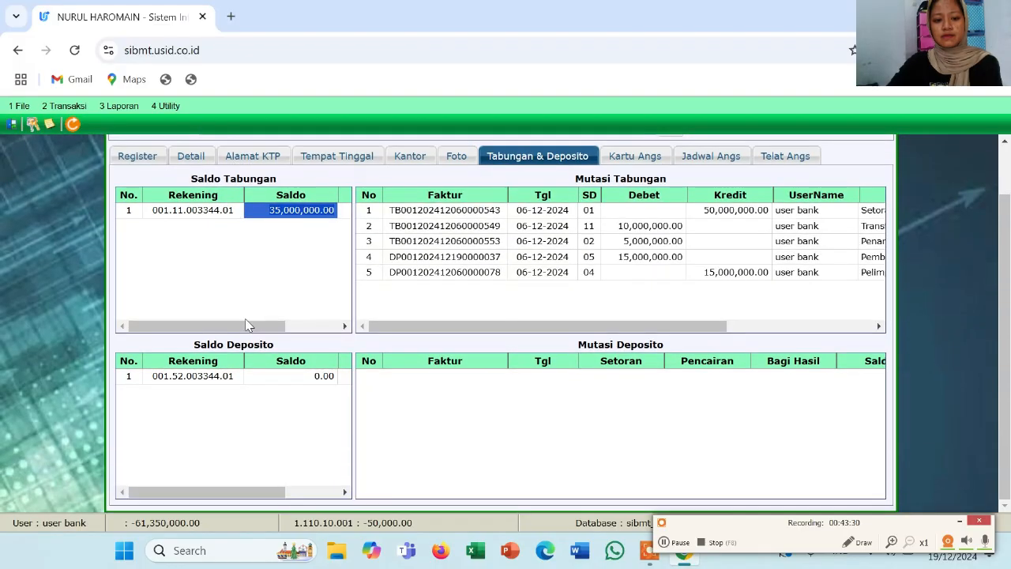
{"action": "scroll", "coordinate": [246, 324], "scroll_direction": "down", "scroll_amount": 2}
{"action": "left_click", "coordinate": [236, 380]}
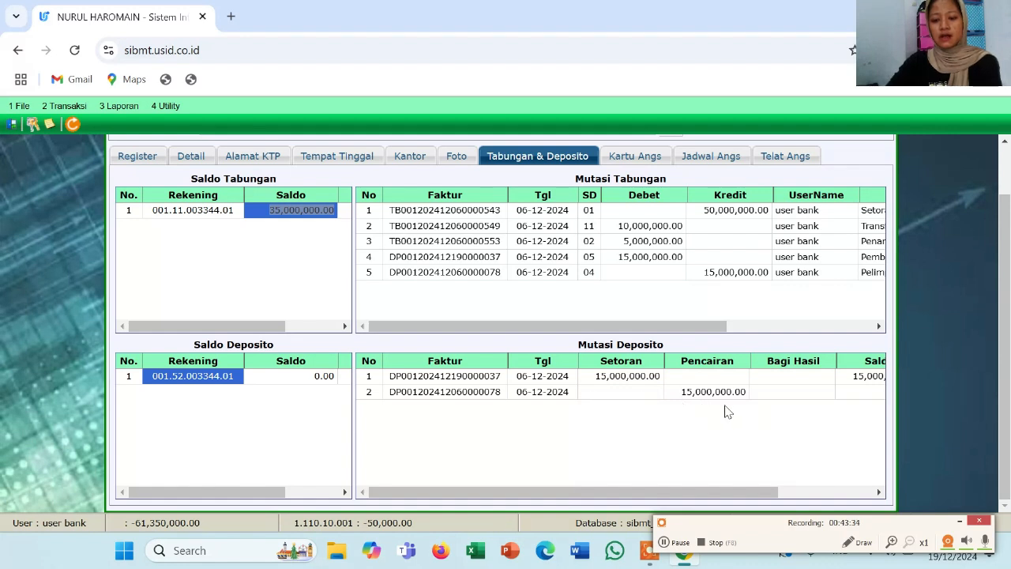
{"action": "scroll", "coordinate": [727, 410], "scroll_direction": "right", "scroll_amount": 3}
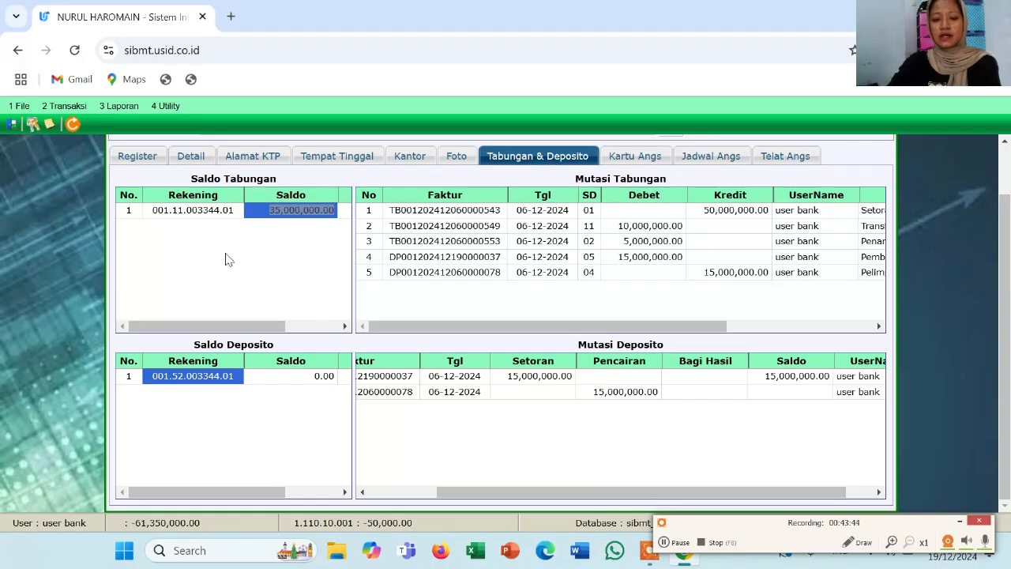
{"action": "scroll", "coordinate": [466, 305], "scroll_direction": "up", "scroll_amount": 2}
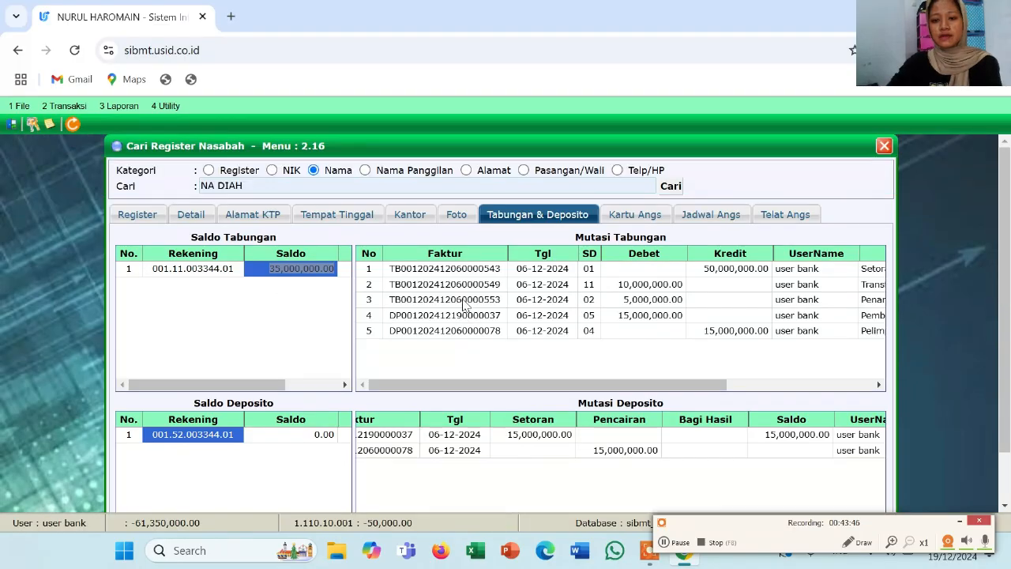
Close the register search and open 2.5 Pembiayaan > 2.5.2 Jaminan > 2.5.2.1 Pengikatan Jaminan
{"action": "left_click", "coordinate": [883, 148]}
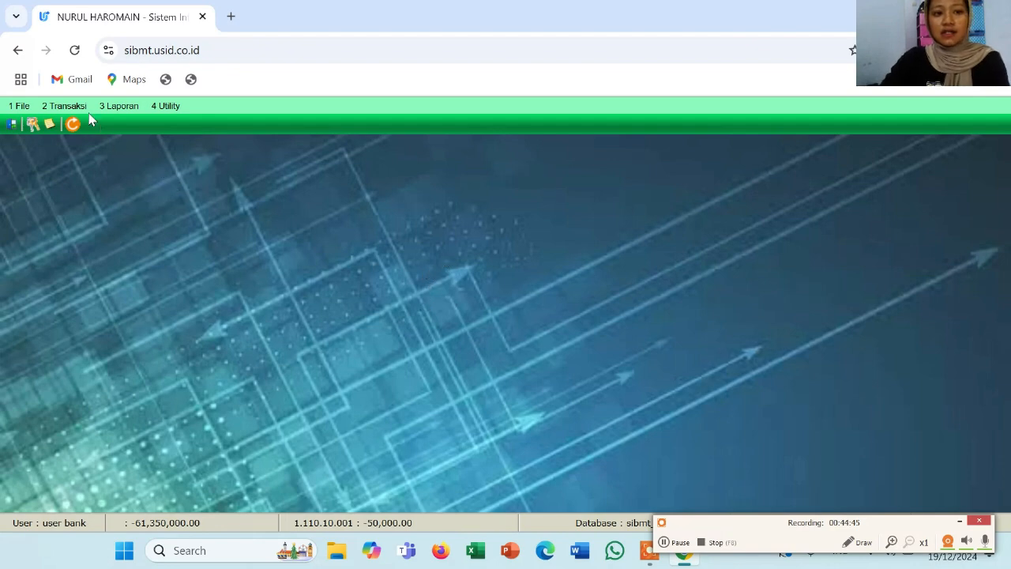
{"action": "left_click", "coordinate": [65, 106]}
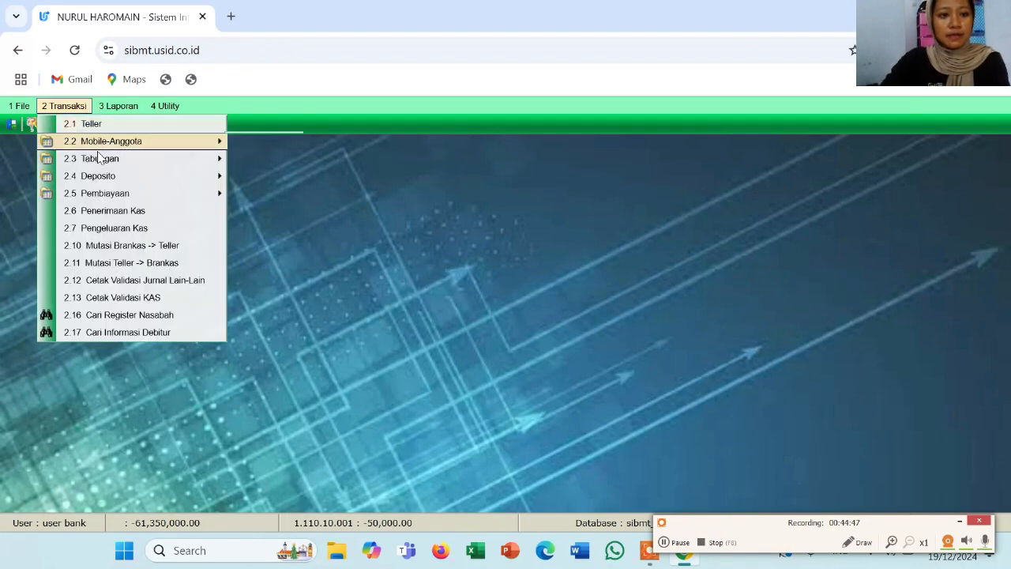
{"action": "mouse_move", "coordinate": [109, 194]}
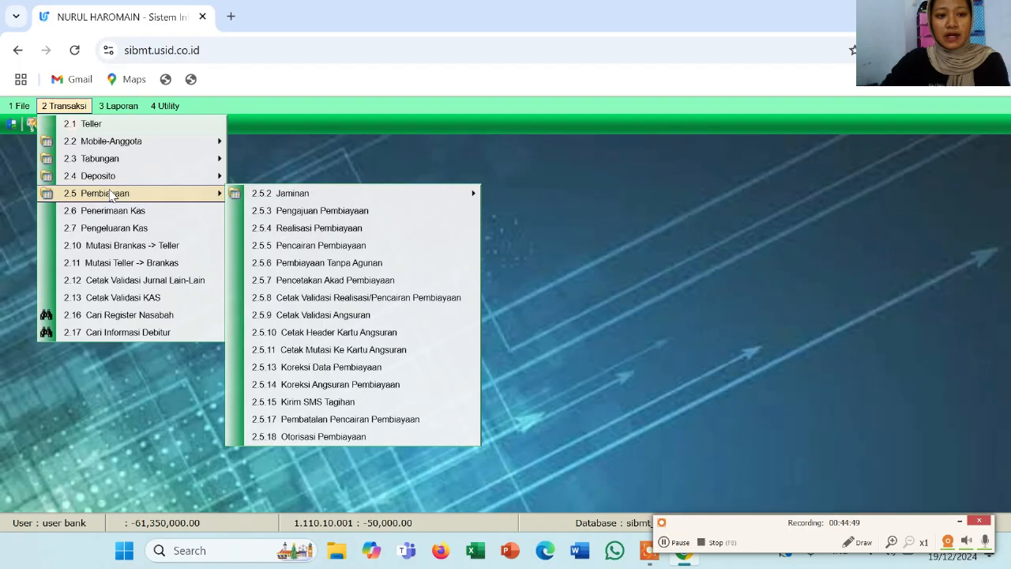
{"action": "left_click", "coordinate": [267, 199]}
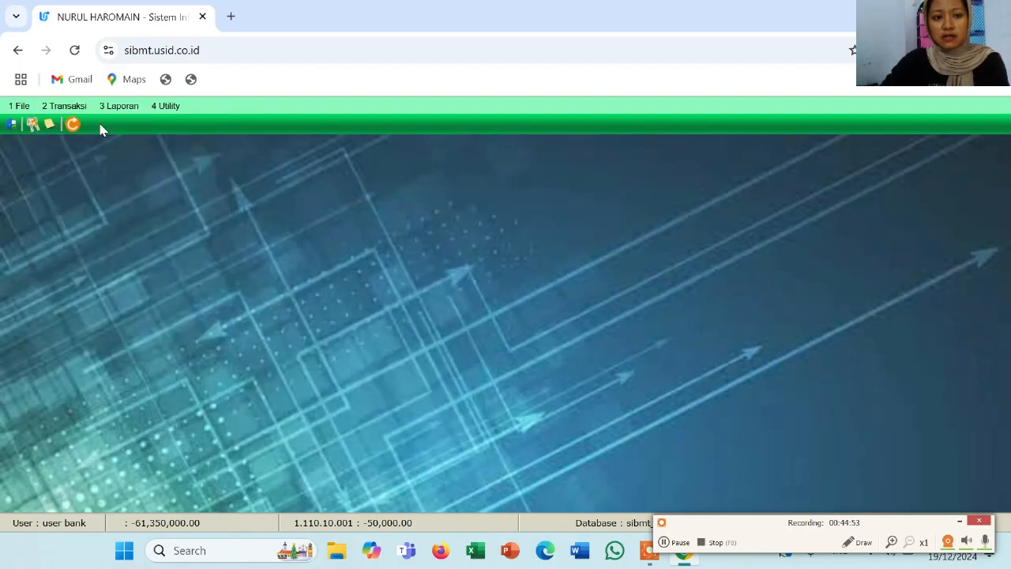
{"action": "left_click", "coordinate": [80, 109]}
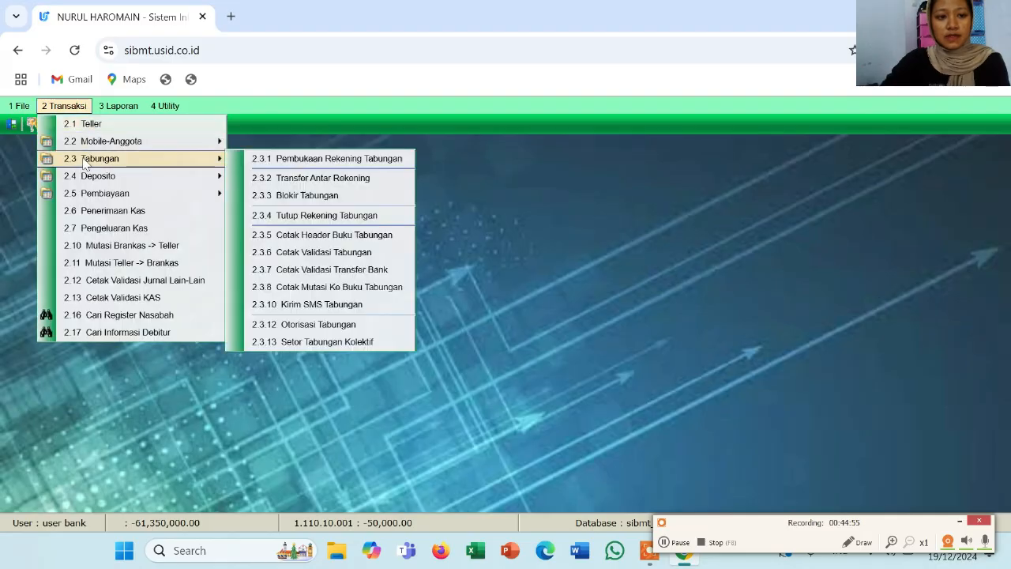
{"action": "mouse_move", "coordinate": [106, 178]}
{"action": "mouse_move", "coordinate": [108, 197]}
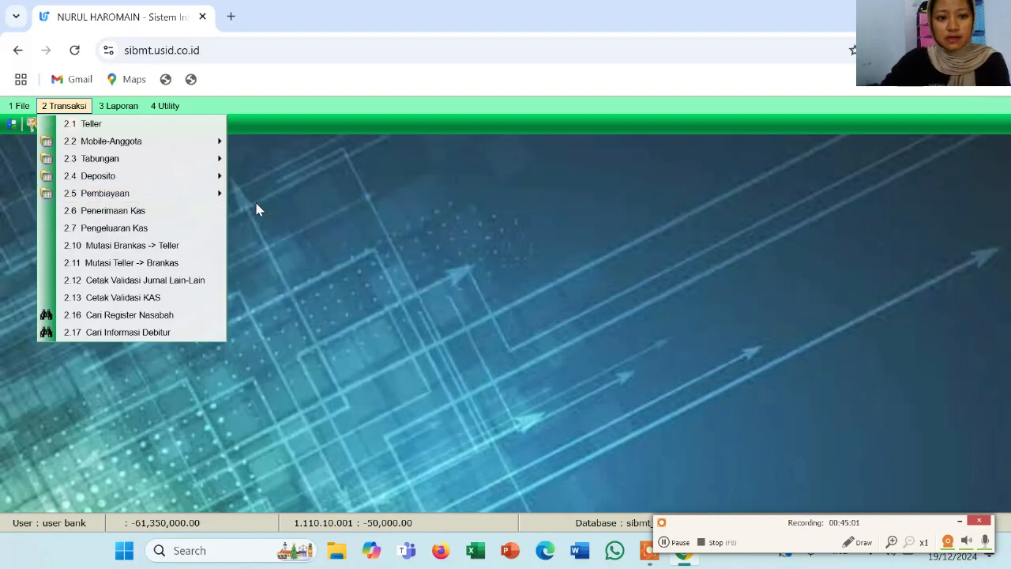
{"action": "mouse_move", "coordinate": [199, 194]}
{"action": "mouse_move", "coordinate": [237, 194]}
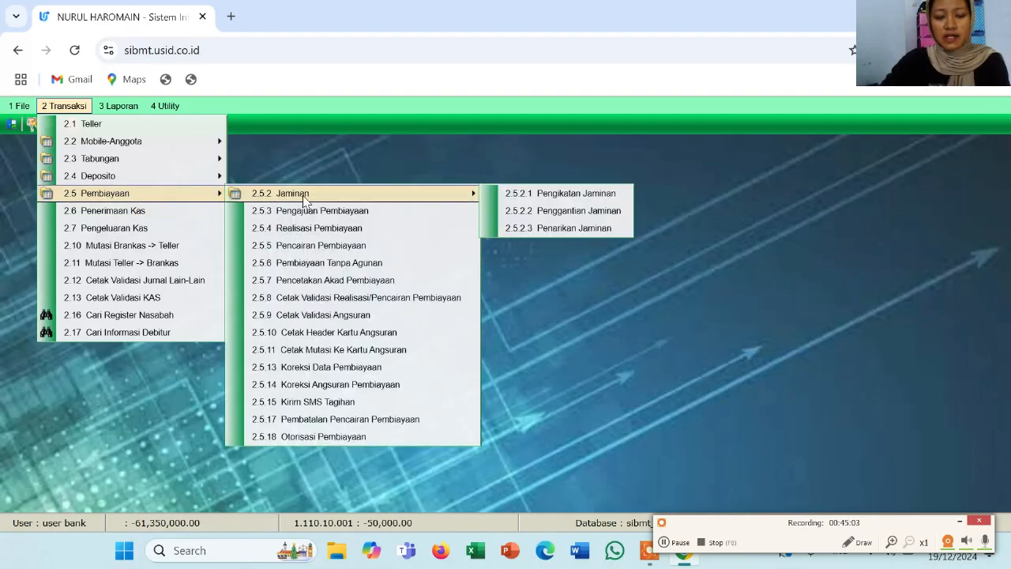
{"action": "left_click", "coordinate": [529, 195]}
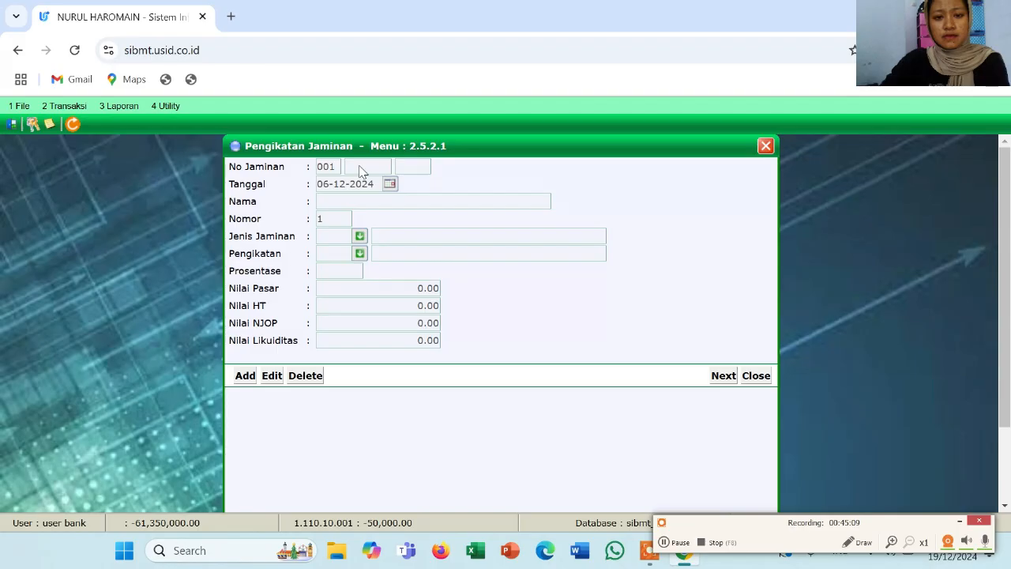
Add a new collateral record and load the customer by entering their number in No Jaminan
{"action": "left_click", "coordinate": [243, 376]}
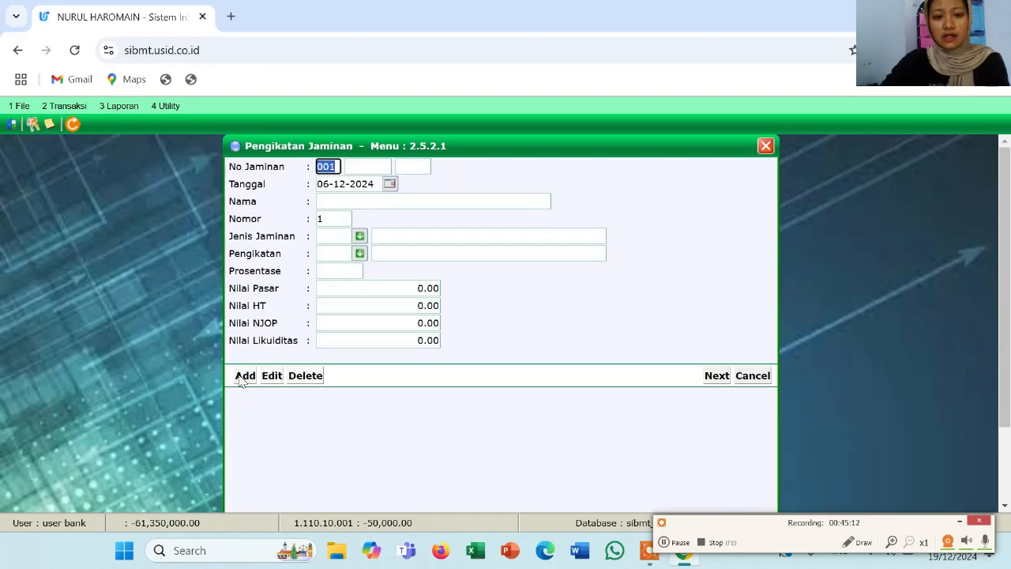
{"action": "left_click", "coordinate": [367, 169]}
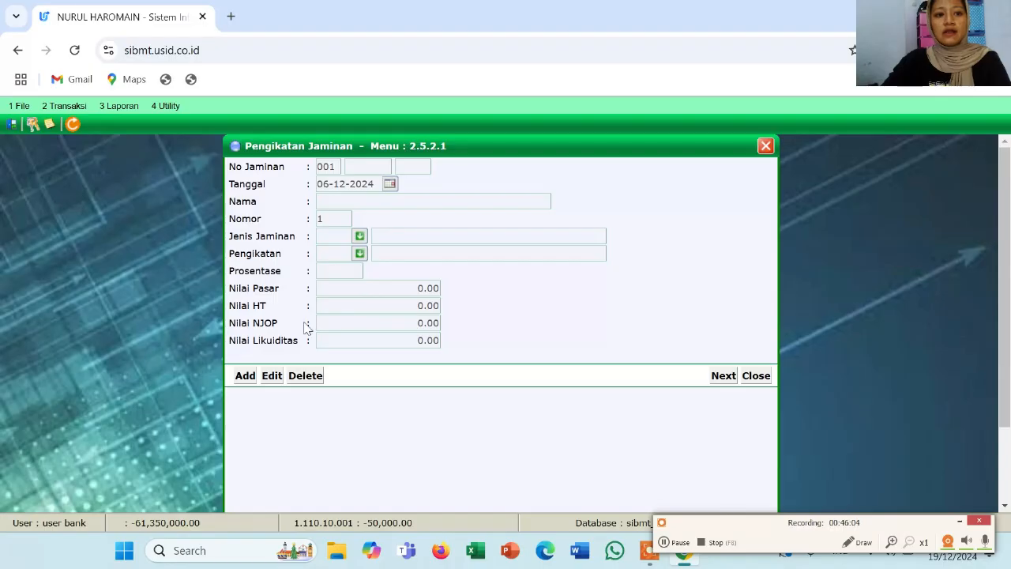
{"action": "left_click", "coordinate": [245, 376]}
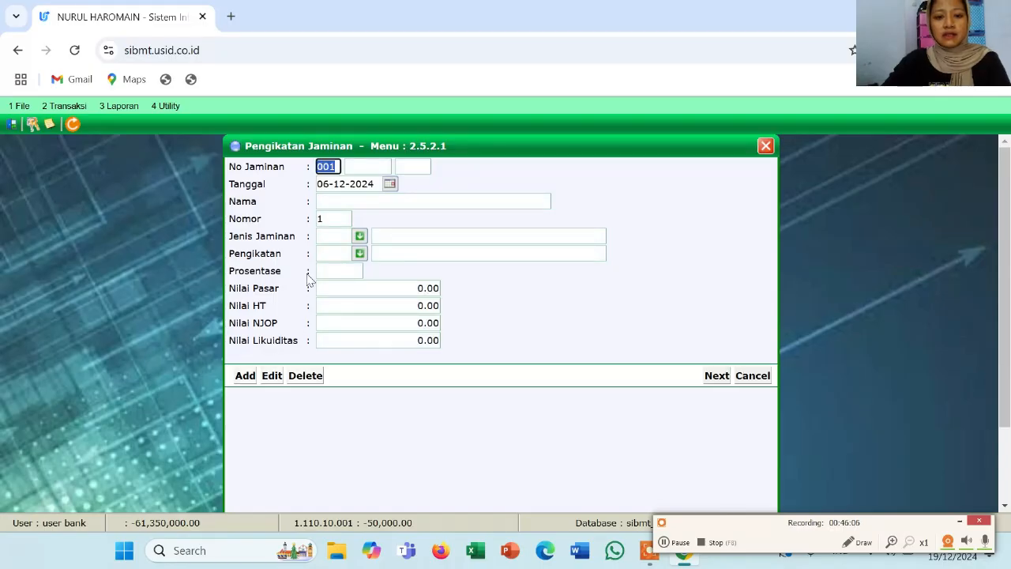
{"action": "left_click", "coordinate": [360, 169]}
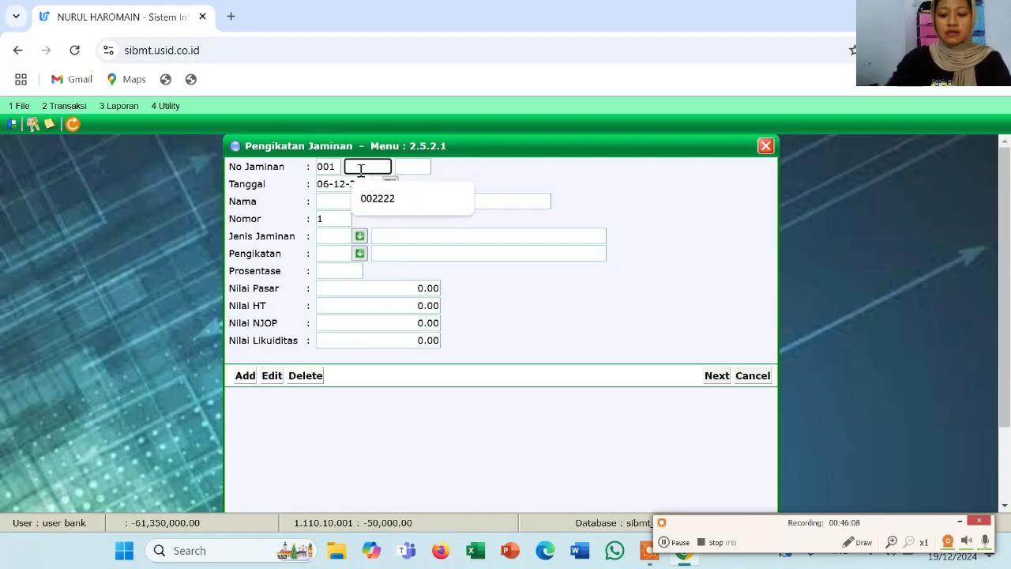
{"action": "type", "text": "00"}
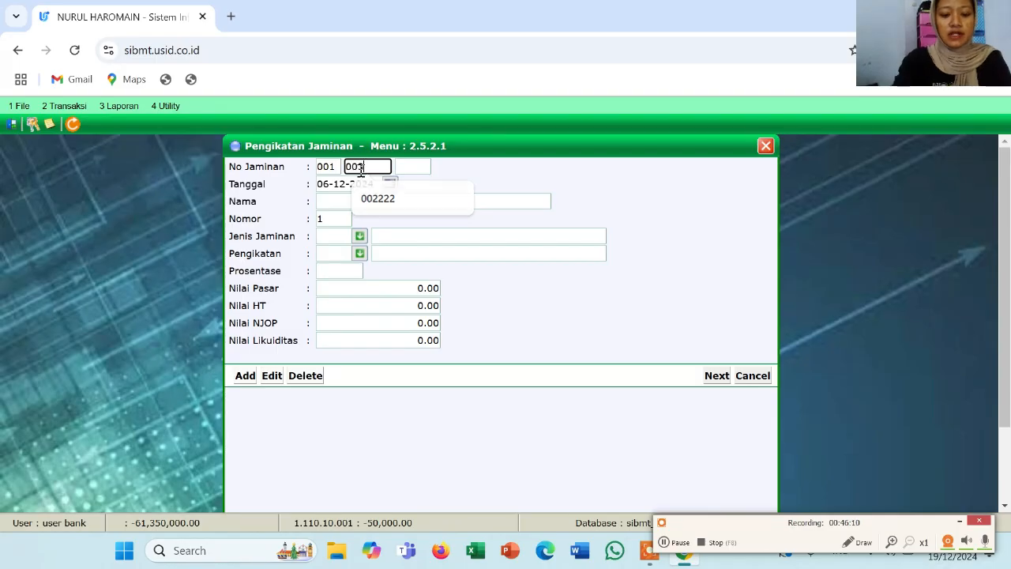
{"action": "type", "text": "3344"}
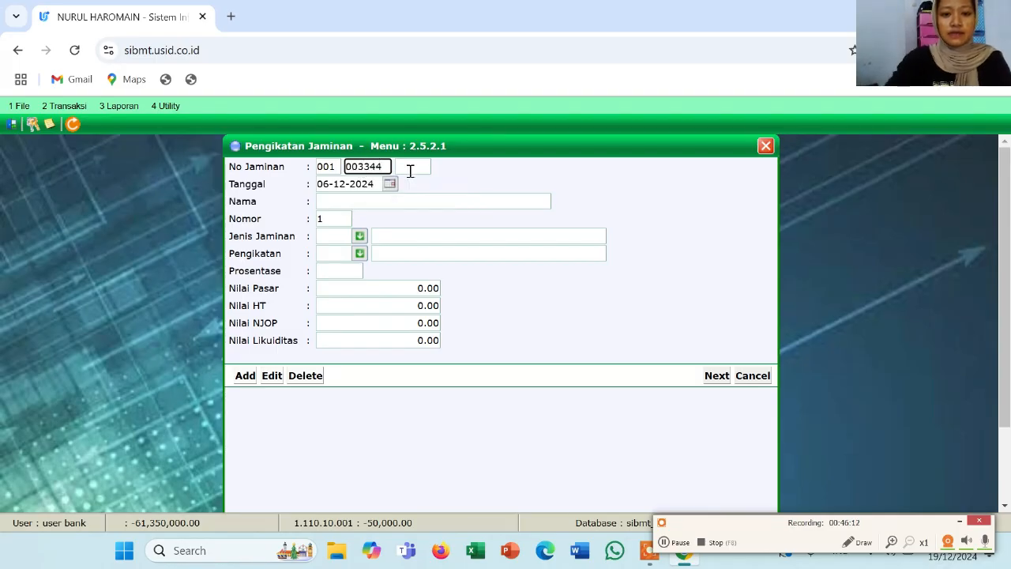
{"action": "key", "text": "Return"}
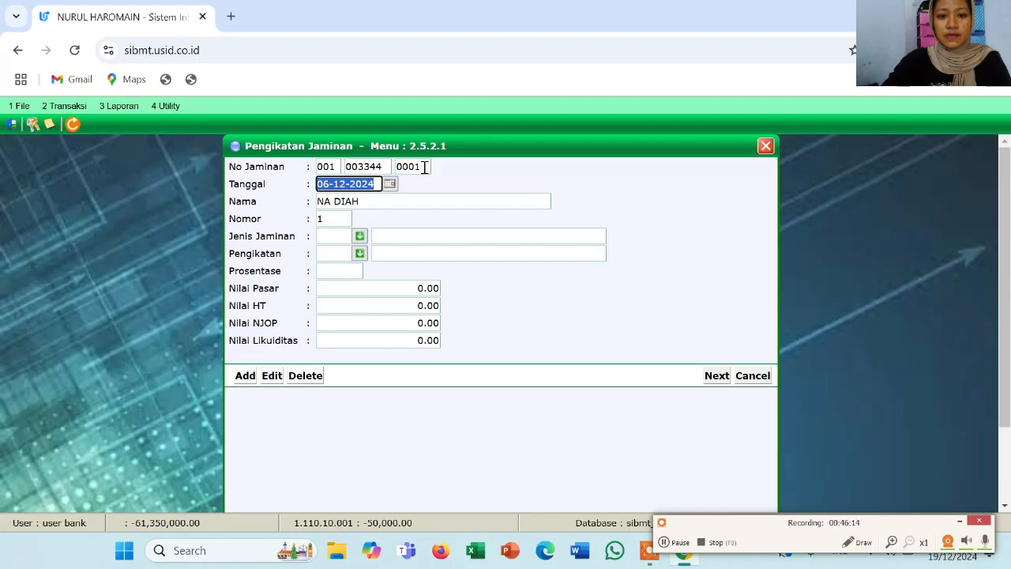
Set collateral type 4 PERHIASAN EMAS DAN LOGAM MULIA and binding 01 Sertifikat Anggota, Tabungan, Deposito
{"action": "left_click", "coordinate": [360, 239]}
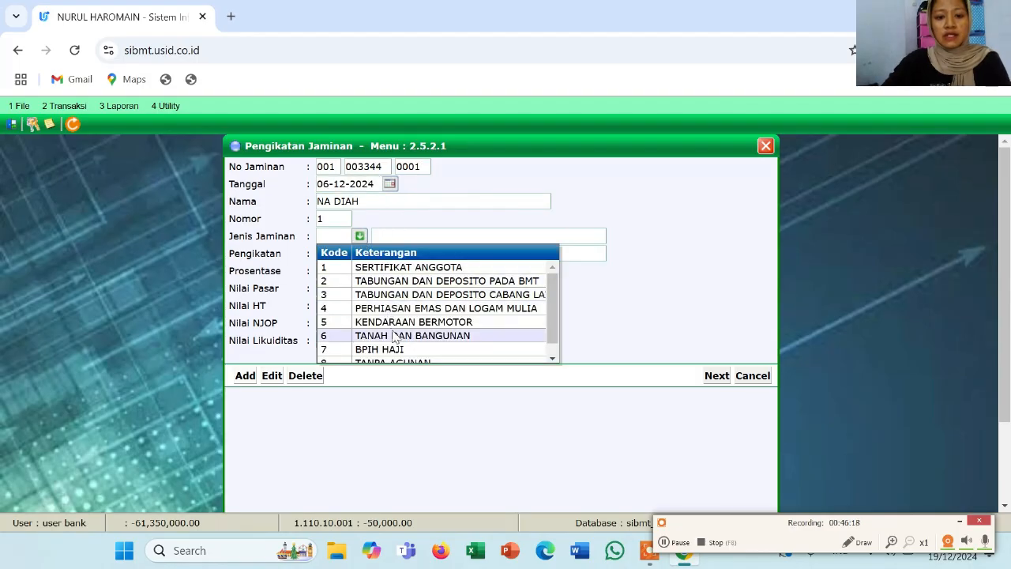
{"action": "scroll", "coordinate": [395, 334], "scroll_direction": "down", "scroll_amount": 1}
{"action": "scroll", "coordinate": [404, 328], "scroll_direction": "up", "scroll_amount": 1}
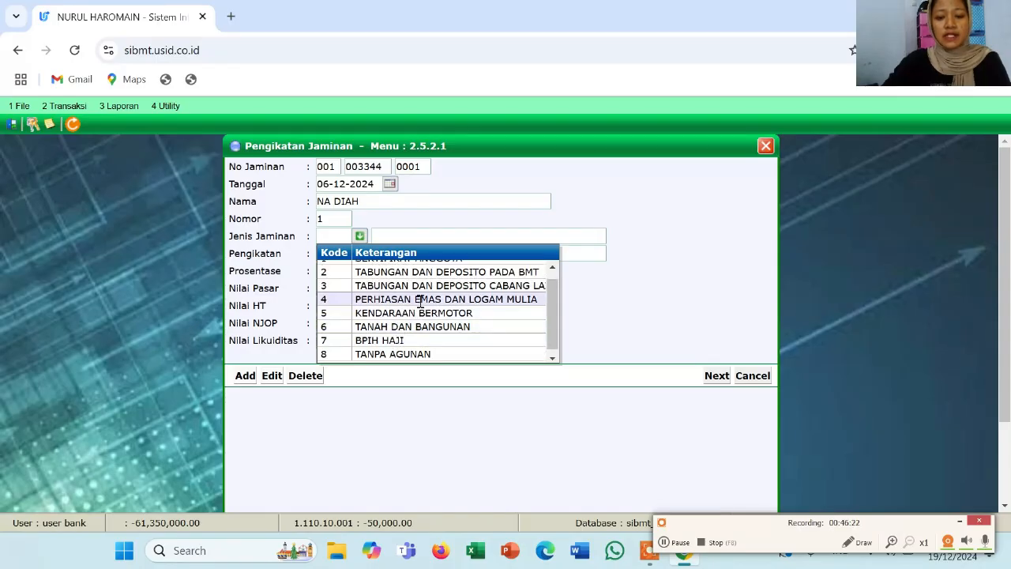
{"action": "left_click", "coordinate": [423, 304]}
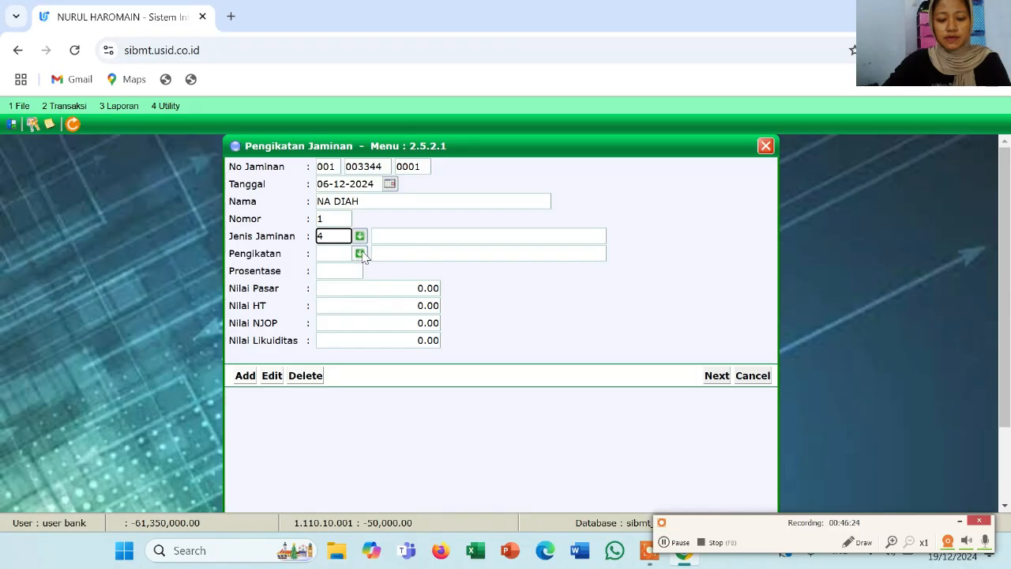
{"action": "left_click", "coordinate": [388, 237]}
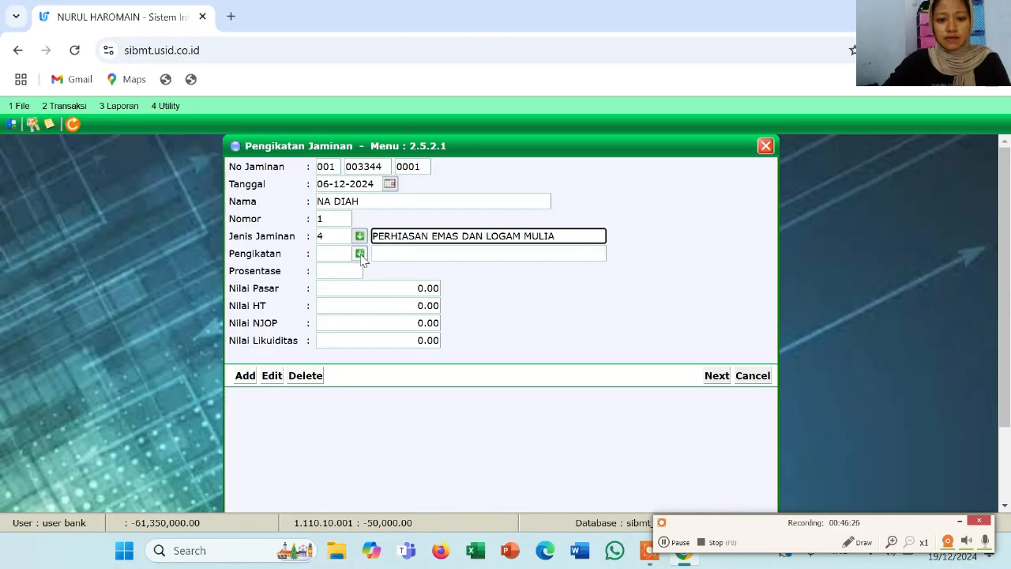
{"action": "left_click", "coordinate": [359, 254]}
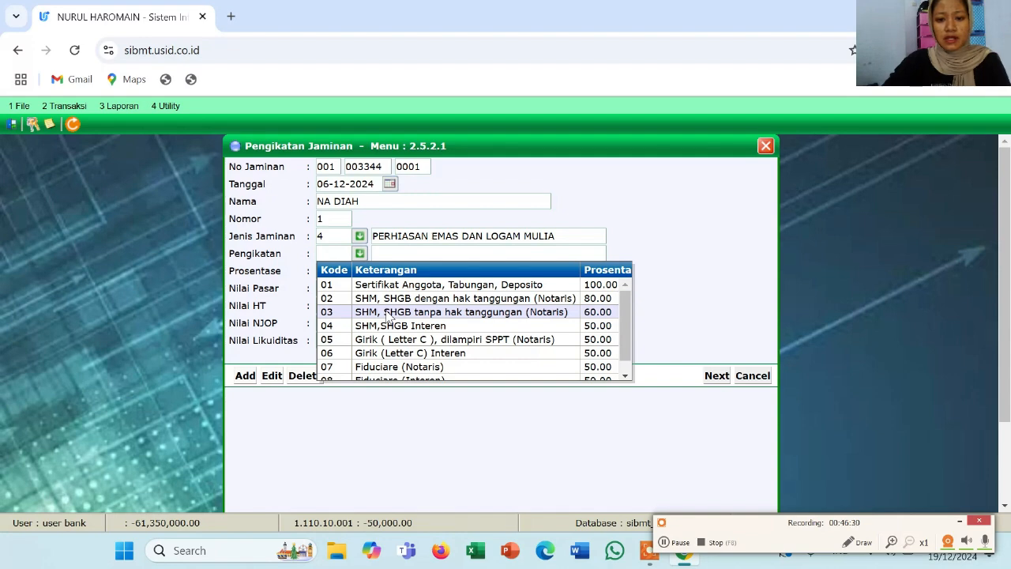
{"action": "key", "text": "Down"}
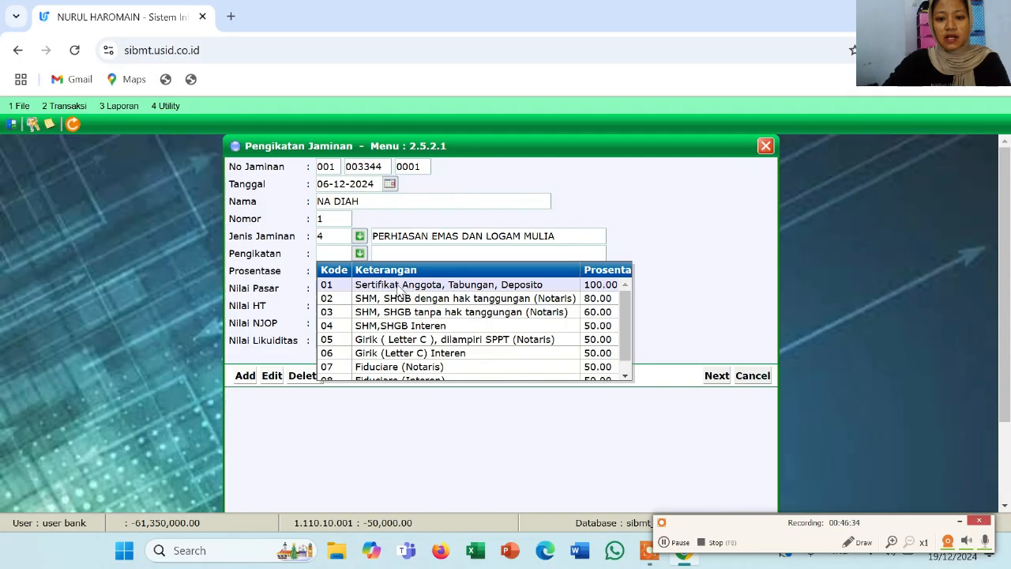
{"action": "left_click", "coordinate": [400, 290]}
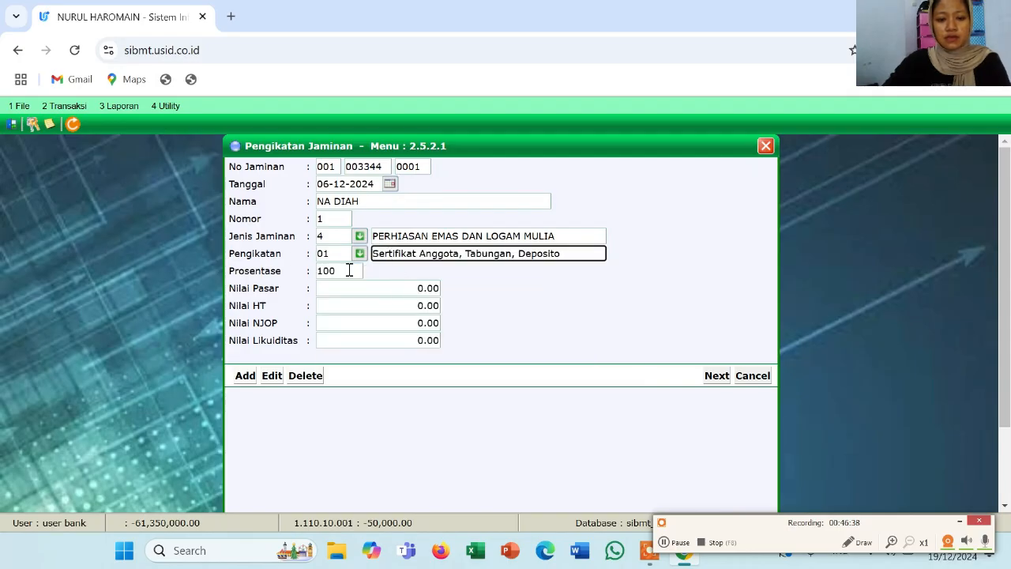
Enter market value 20,000,000.00 and NJOP 19,000,000.00 for the gold jewellery collateral
{"action": "left_click", "coordinate": [363, 292]}
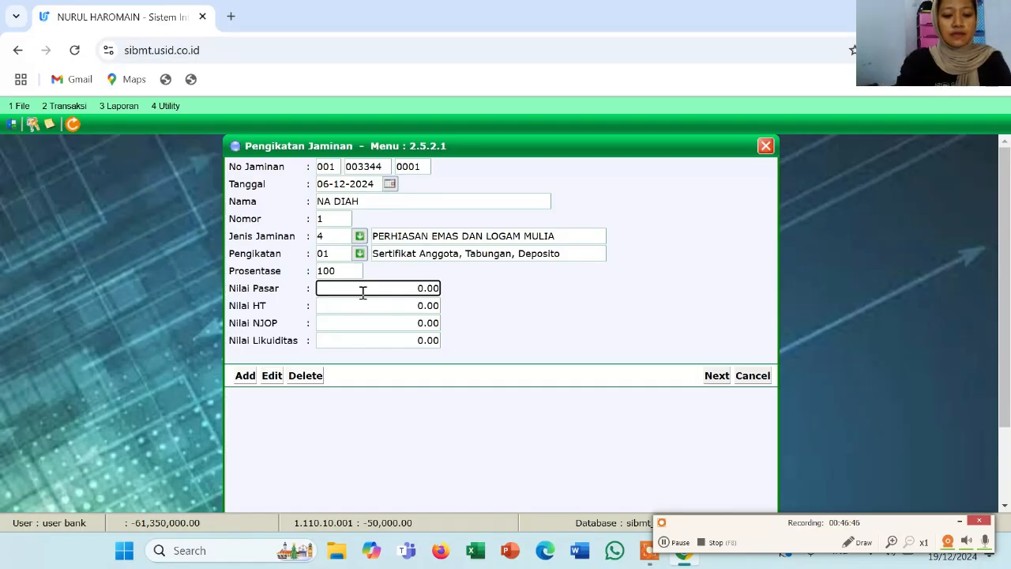
{"action": "type", "text": "2"}
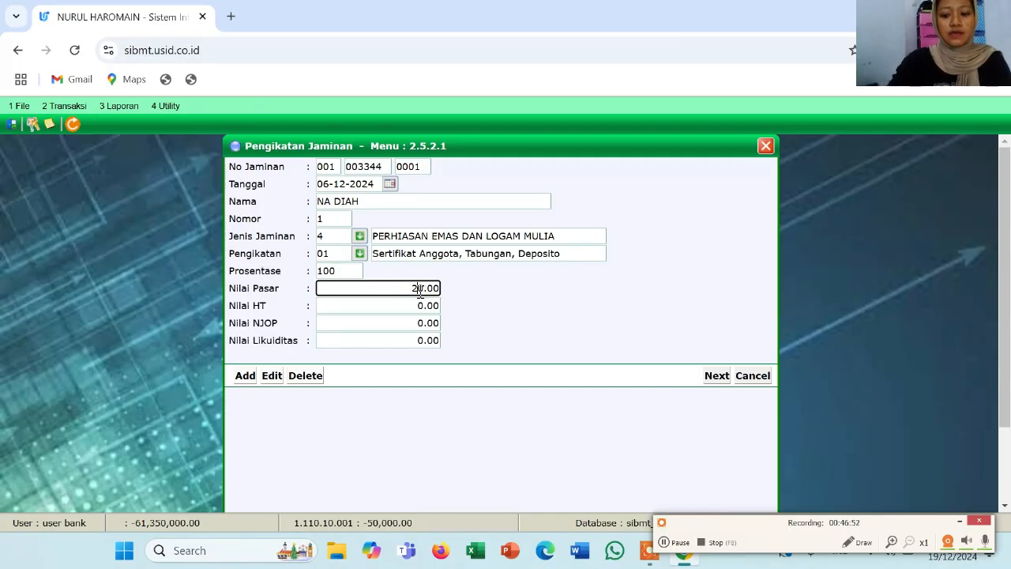
{"action": "type", "text": "0"}
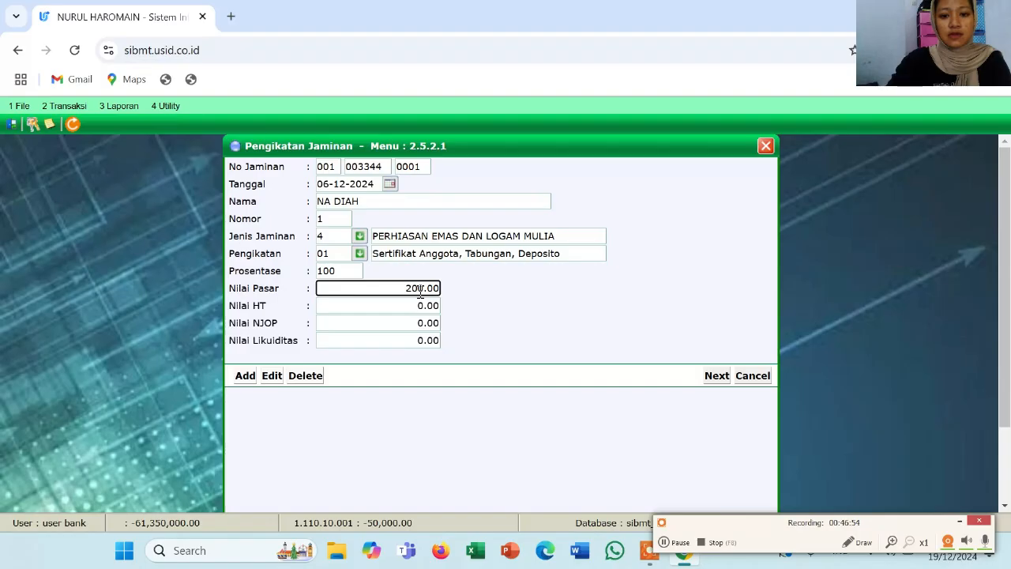
{"action": "type", "text": "0000"}
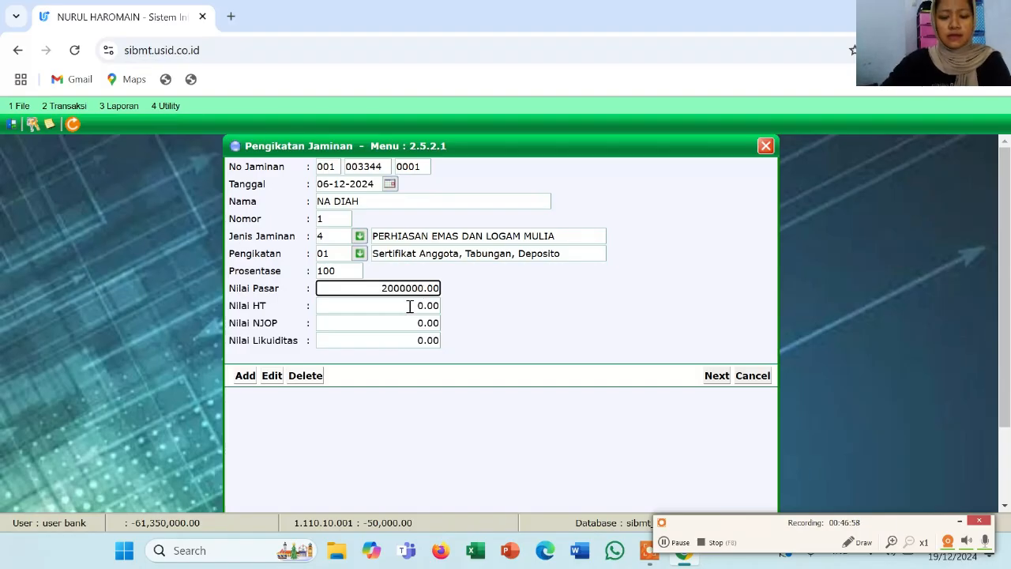
{"action": "left_click", "coordinate": [410, 306]}
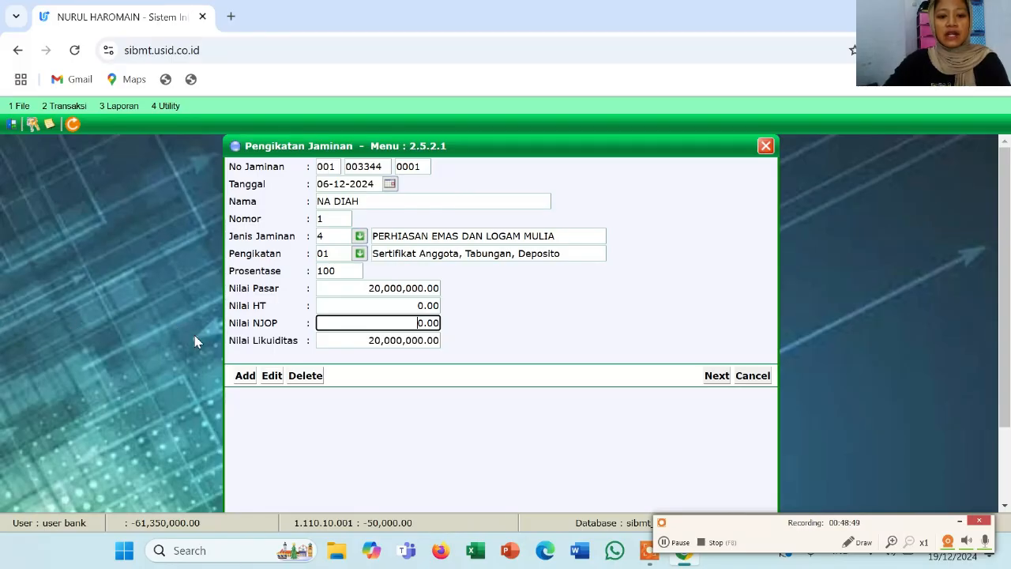
{"action": "type", "text": "1"}
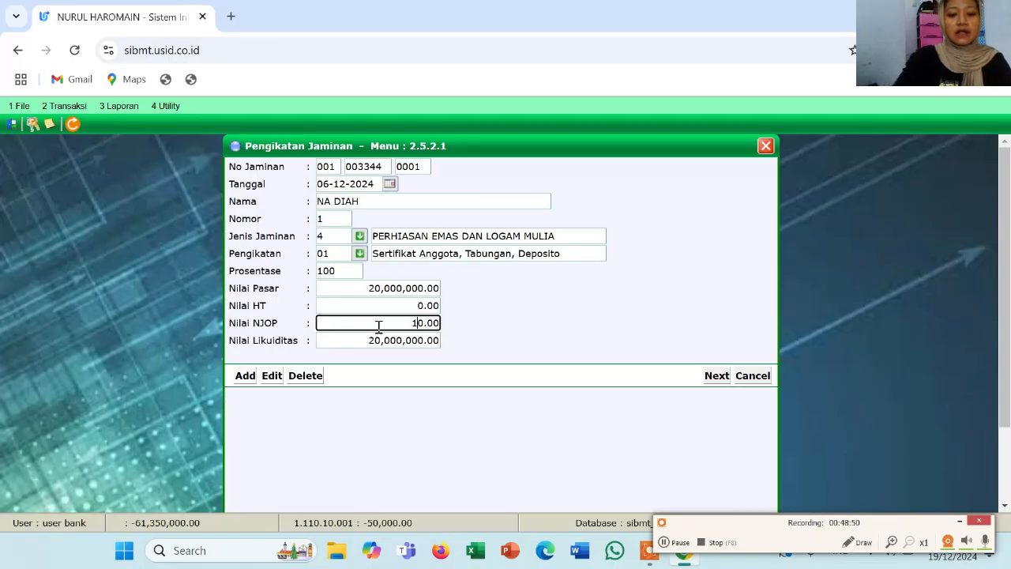
{"action": "type", "text": "9,"}
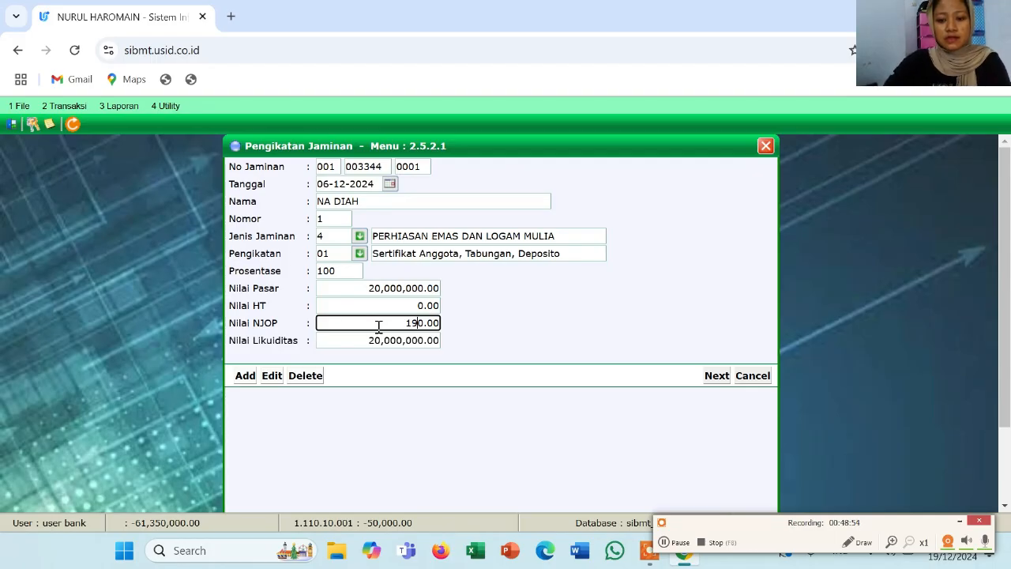
{"action": "type", "text": "0"}
{"action": "type", "text": "00"}
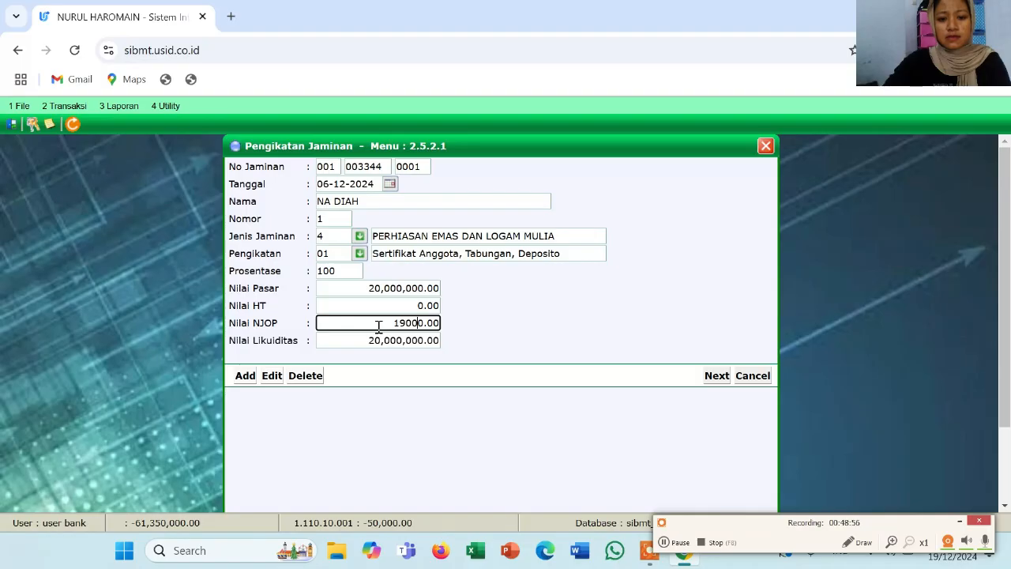
{"action": "type", "text": ",00"}
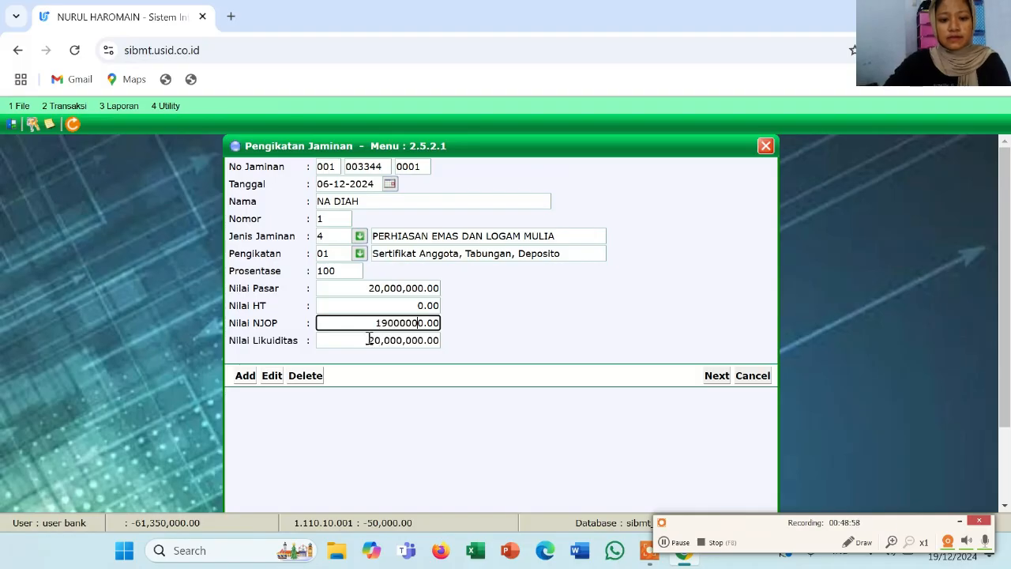
{"action": "left_click", "coordinate": [355, 305]}
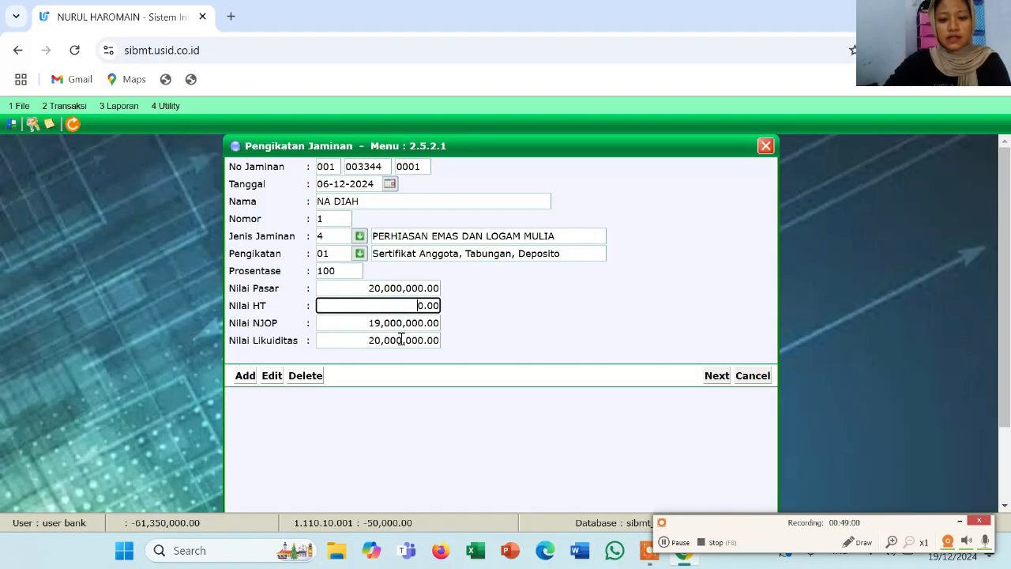
{"action": "scroll", "coordinate": [417, 447], "scroll_direction": "down", "scroll_amount": 3}
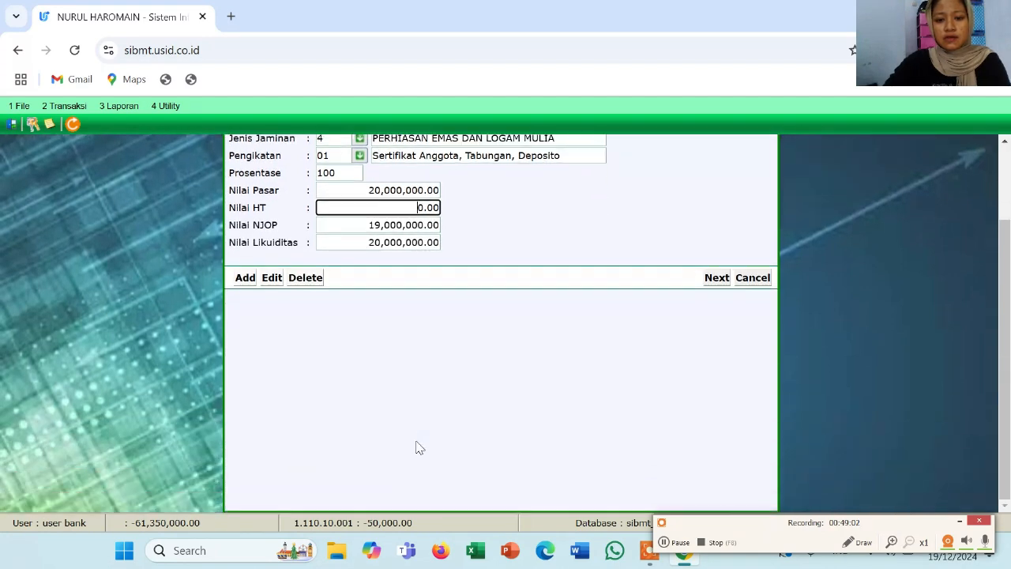
{"action": "scroll", "coordinate": [681, 315], "scroll_direction": "up", "scroll_amount": 3}
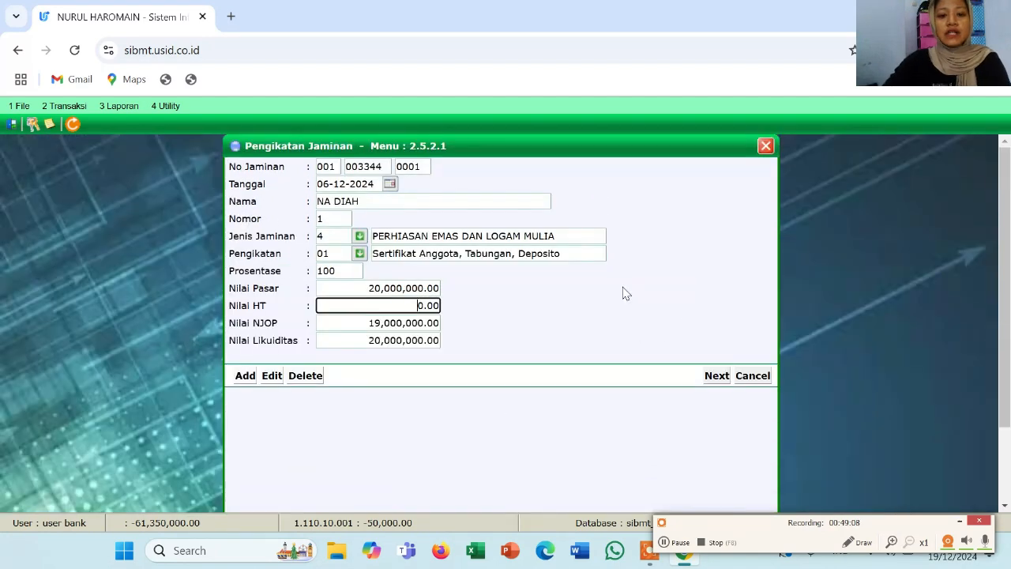
Enter the collateral item as 1 GELANG weighing 12 GRAM at 24 KARAT
{"action": "left_click", "coordinate": [712, 378]}
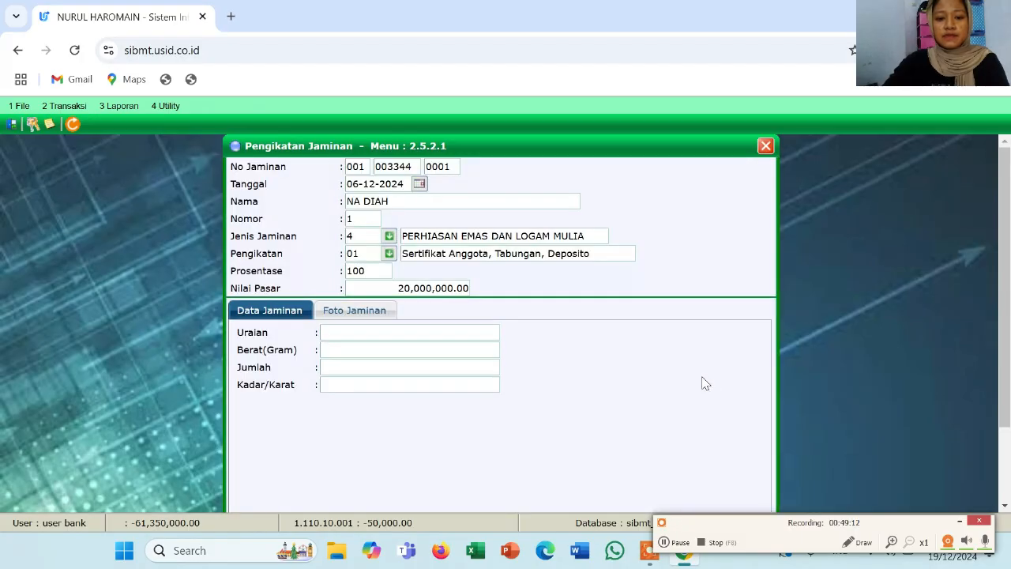
{"action": "left_click", "coordinate": [376, 332]}
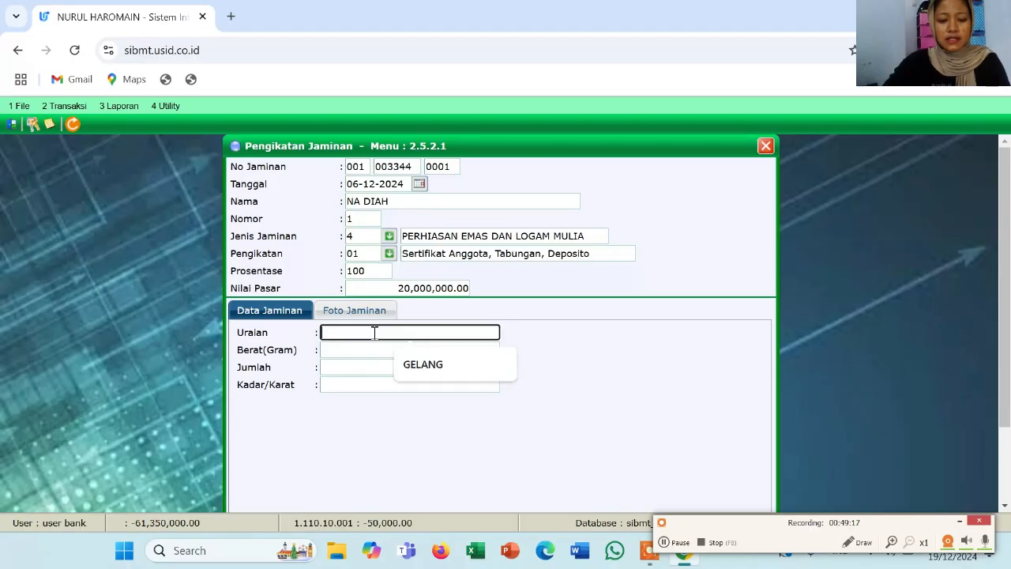
{"action": "left_click", "coordinate": [422, 366]}
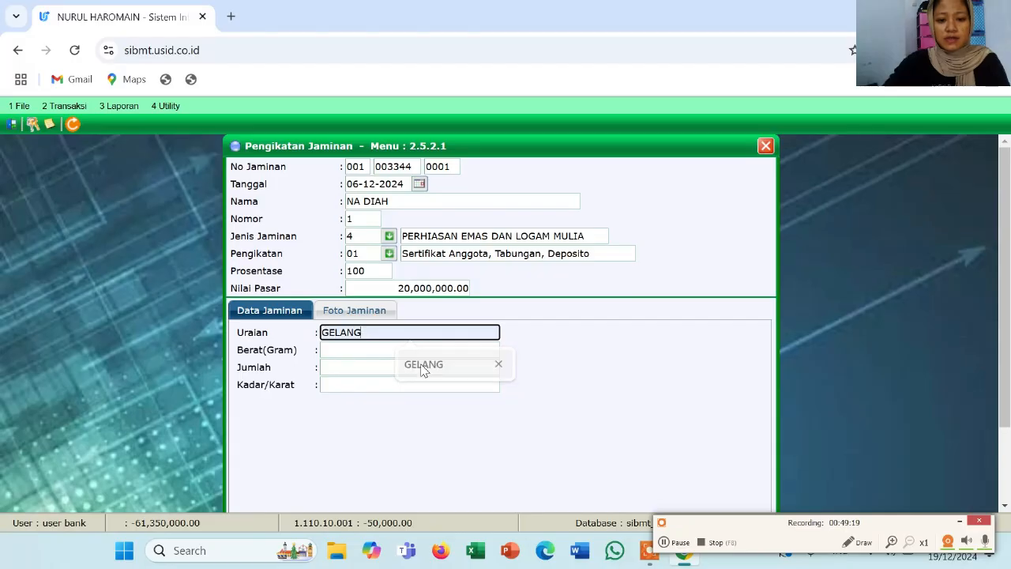
{"action": "left_click", "coordinate": [382, 352]}
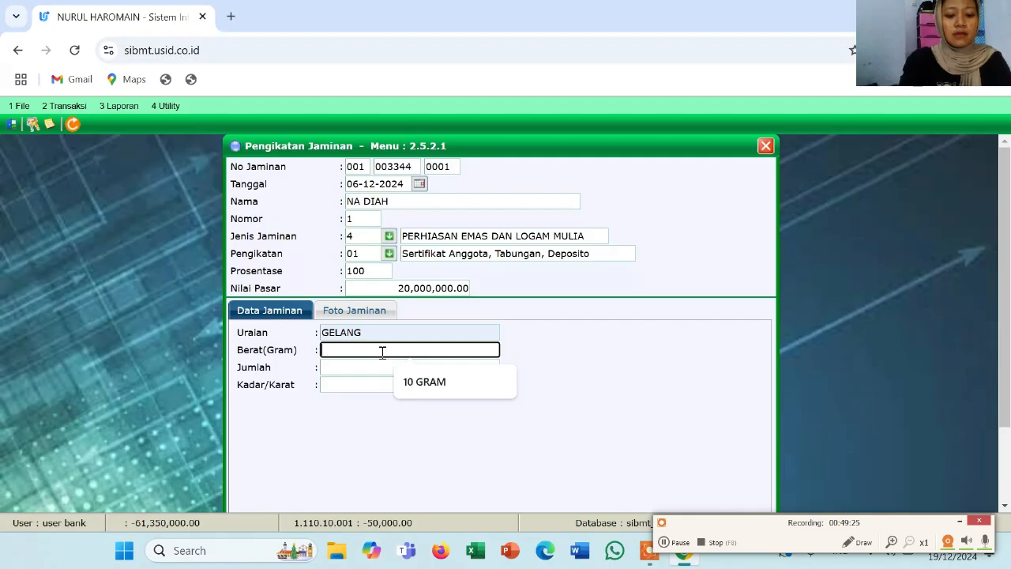
{"action": "type", "text": "12"}
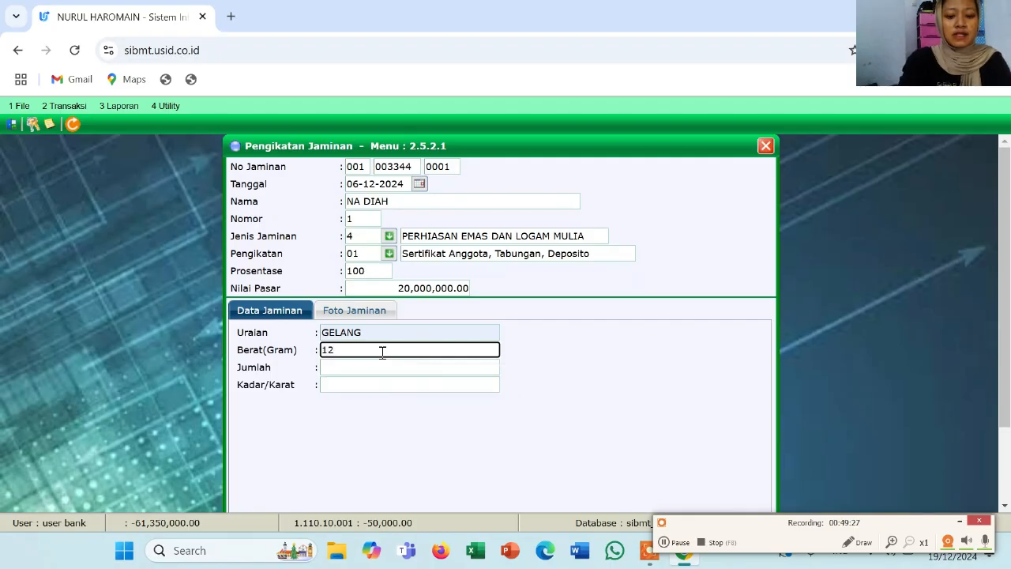
{"action": "type", "text": " GRAM"}
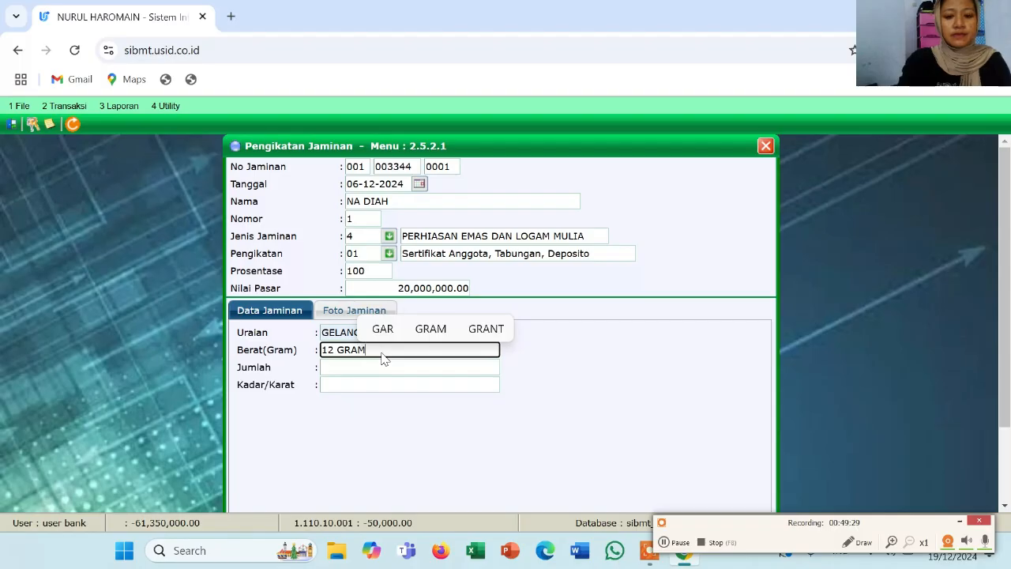
{"action": "left_click", "coordinate": [380, 367]}
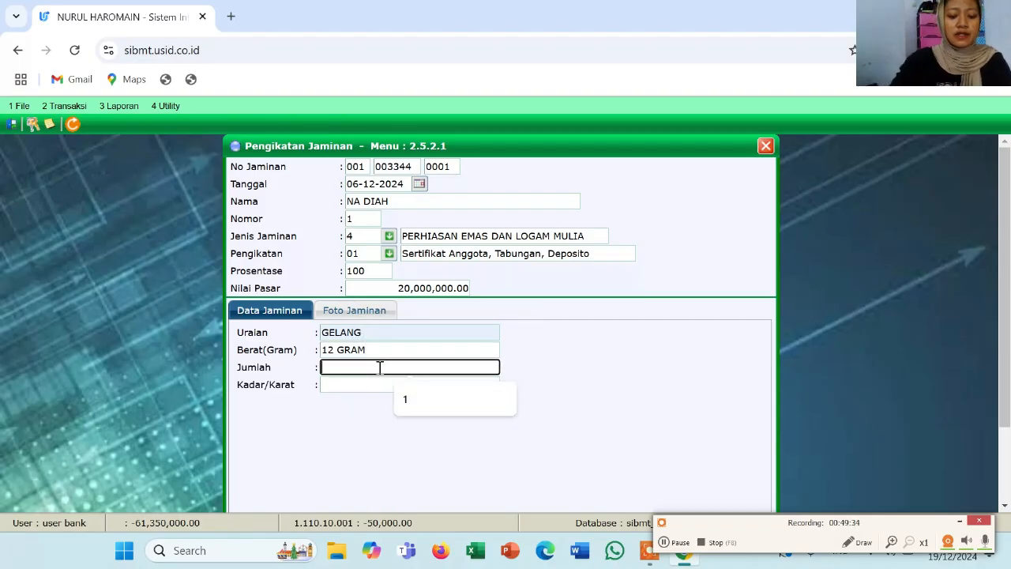
{"action": "type", "text": "1"}
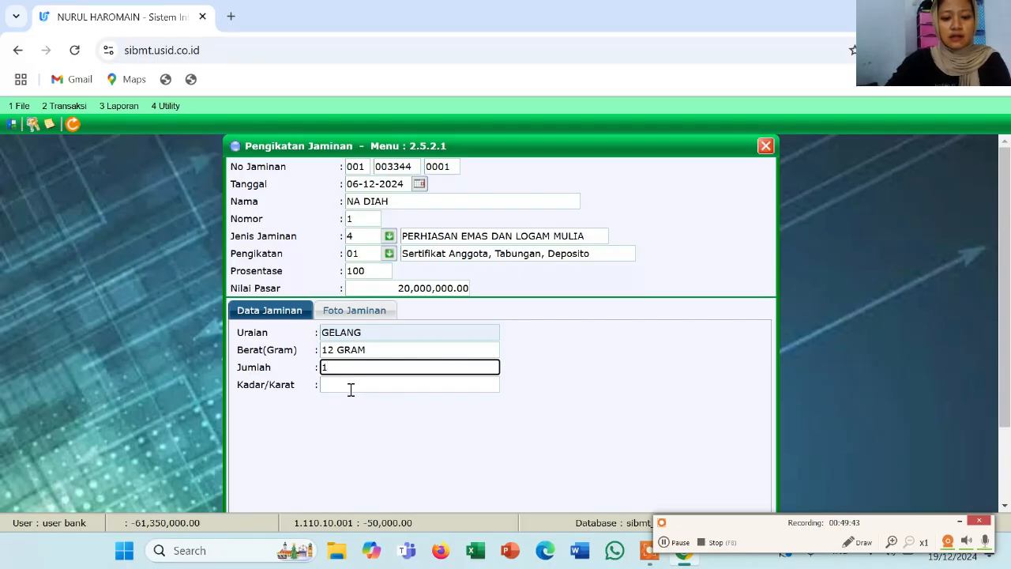
{"action": "left_click", "coordinate": [351, 388]}
{"action": "type", "text": "2"}
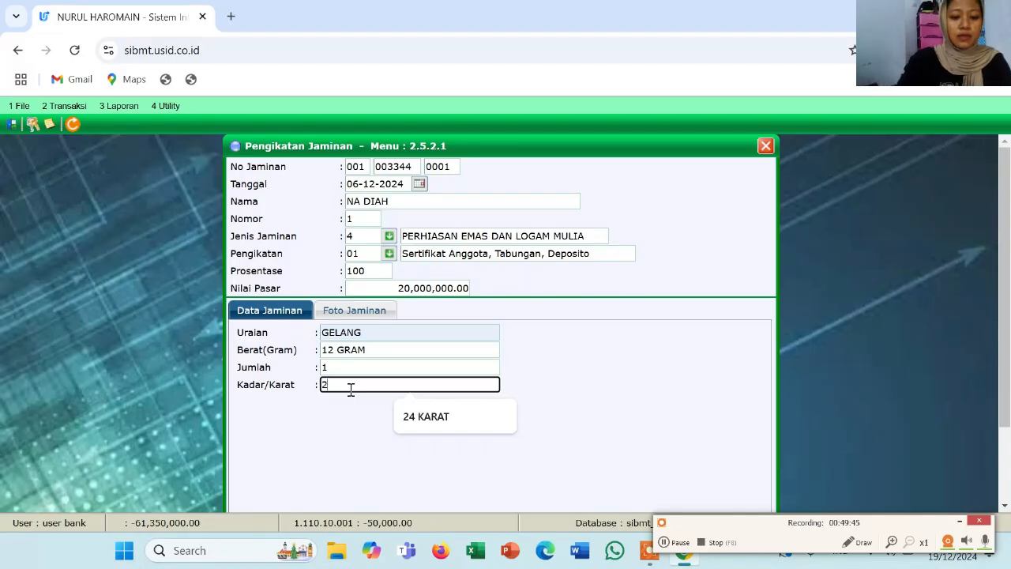
{"action": "type", "text": "4 KARAT"}
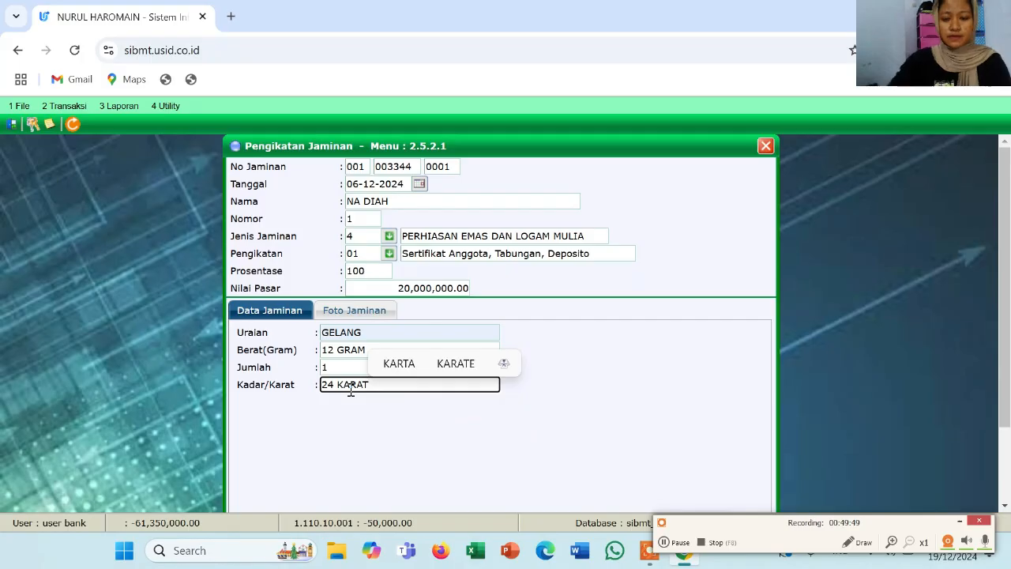
{"action": "scroll", "coordinate": [583, 365], "scroll_direction": "down", "scroll_amount": 2}
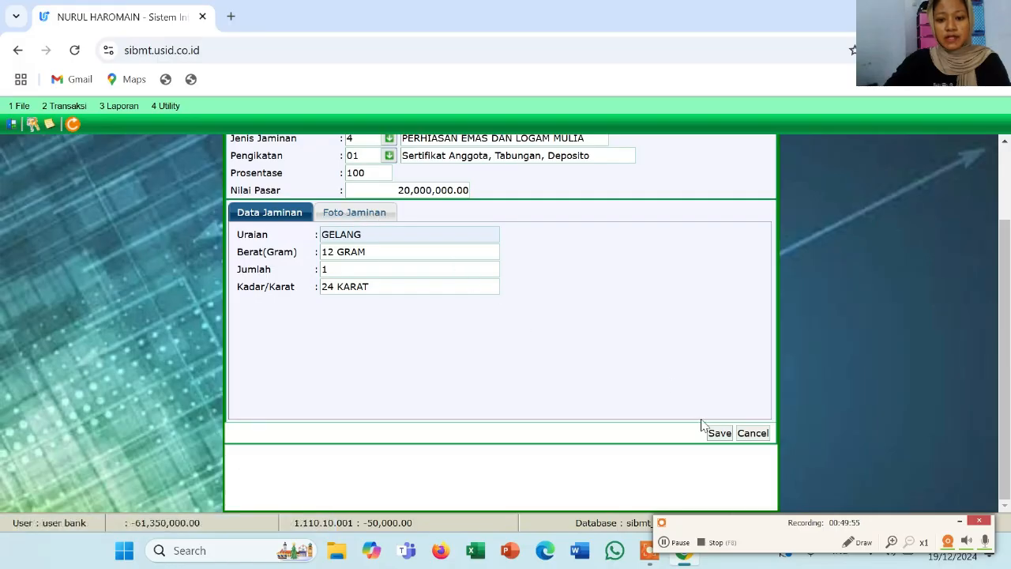
Save the gold collateral at 20,000,000.00 and close the binding and realization forms
{"action": "left_click", "coordinate": [719, 439]}
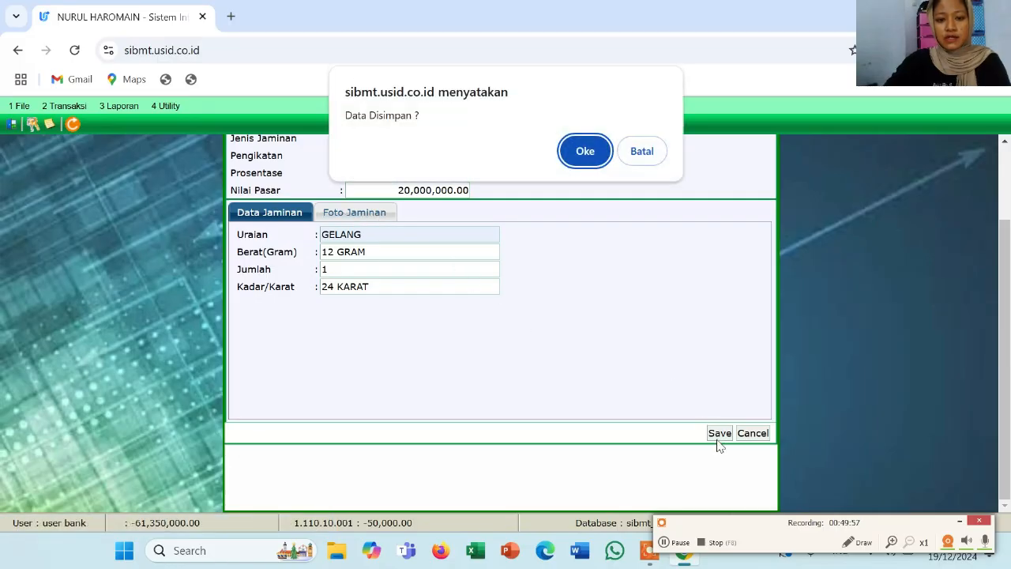
{"action": "left_click", "coordinate": [585, 154]}
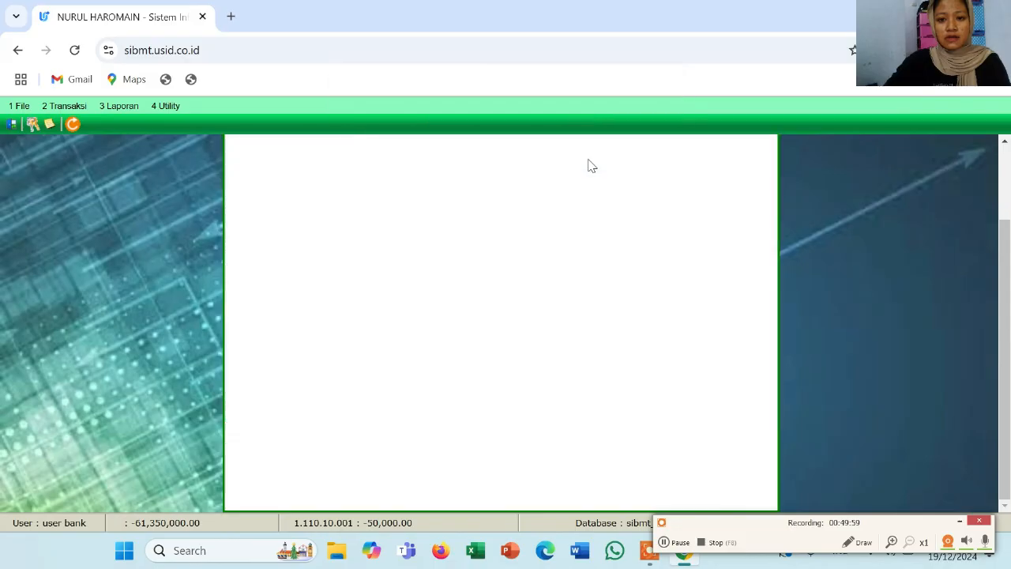
{"action": "scroll", "coordinate": [467, 263], "scroll_direction": "up", "scroll_amount": 2}
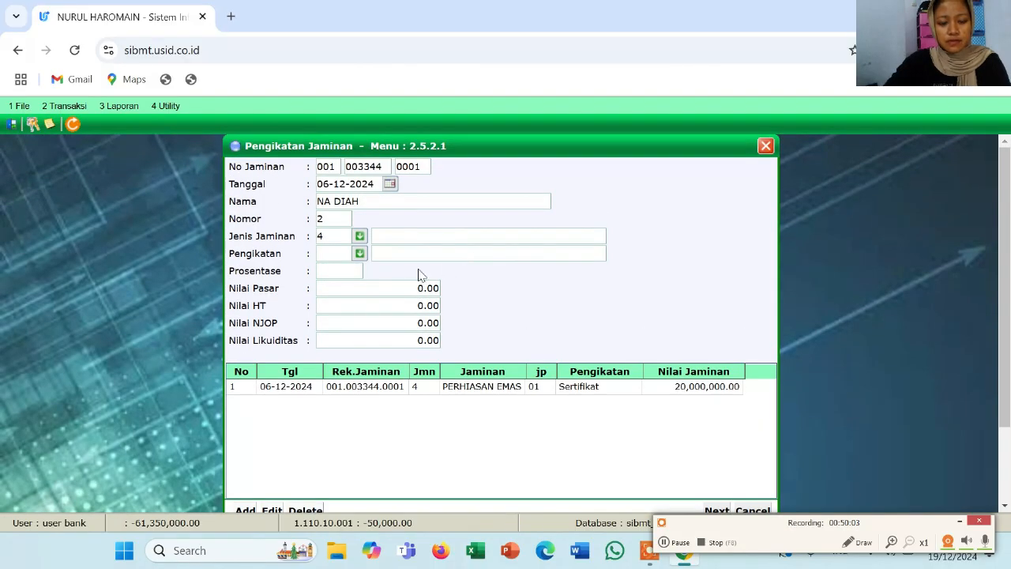
{"action": "left_click", "coordinate": [360, 253]}
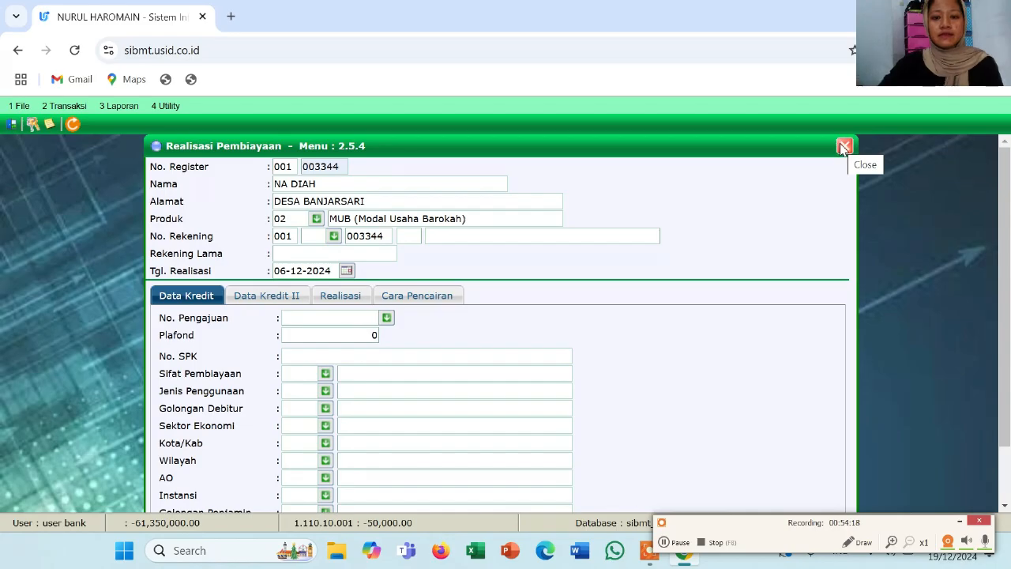
{"action": "left_click", "coordinate": [842, 145]}
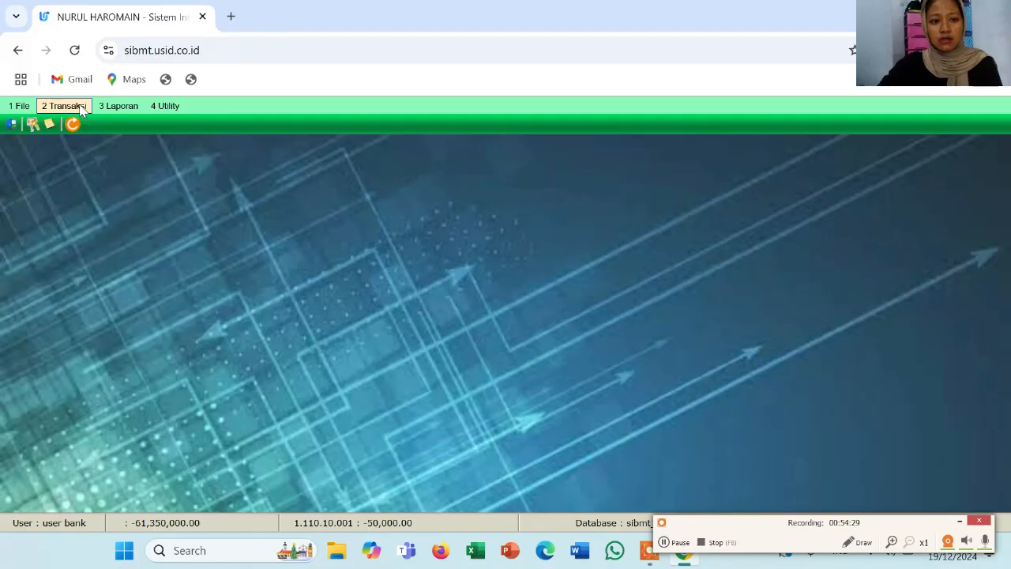
Open the financing realization form and load the customer's details from their register number
{"action": "left_click", "coordinate": [81, 110]}
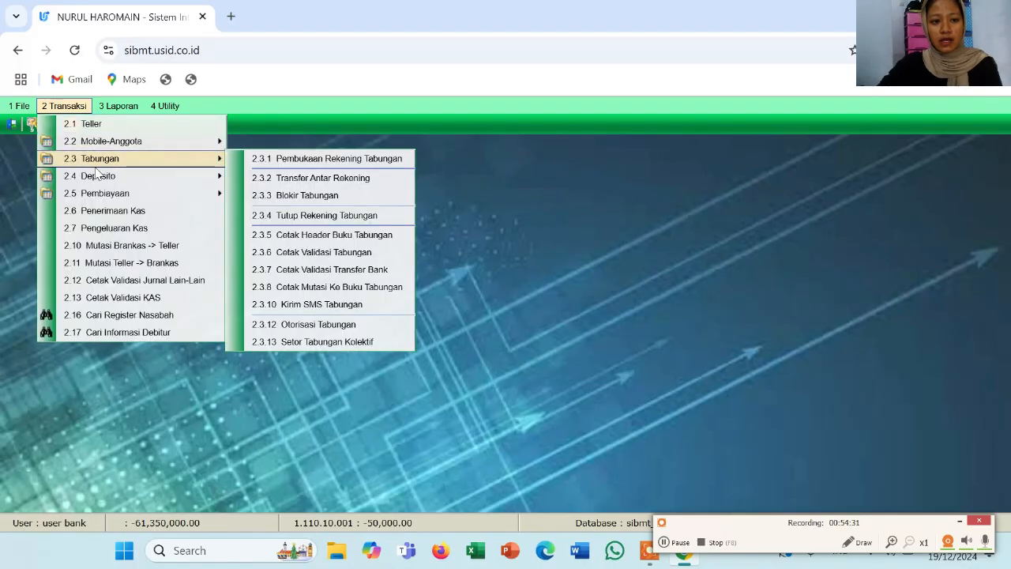
{"action": "mouse_move", "coordinate": [101, 198]}
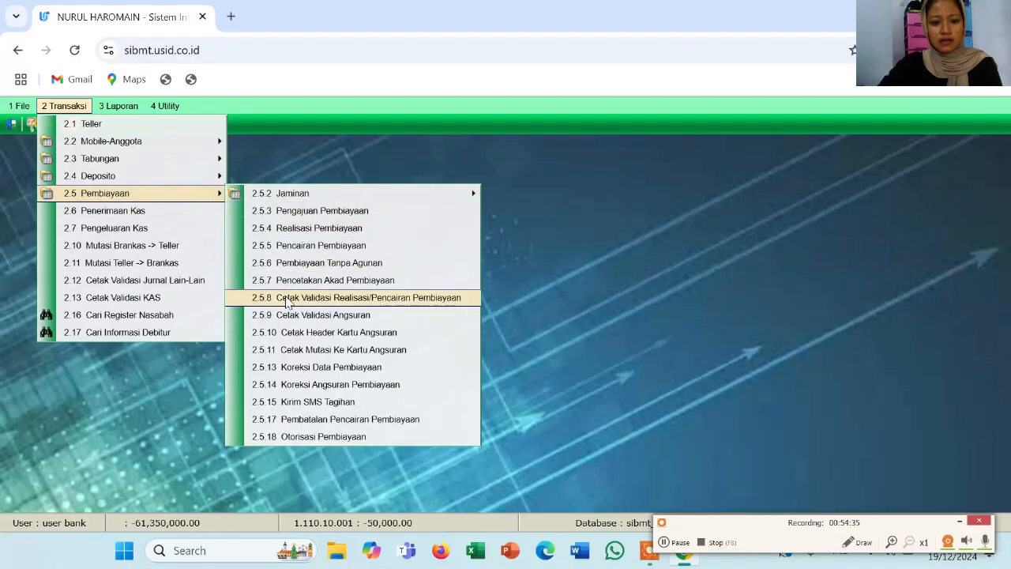
{"action": "left_click", "coordinate": [308, 230]}
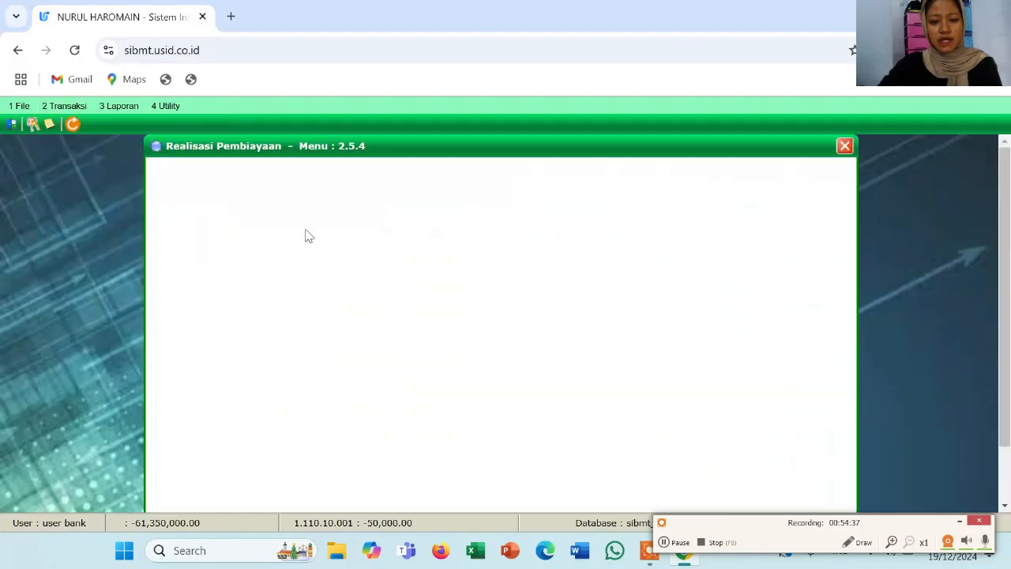
{"action": "scroll", "coordinate": [260, 369], "scroll_direction": "down", "scroll_amount": 1}
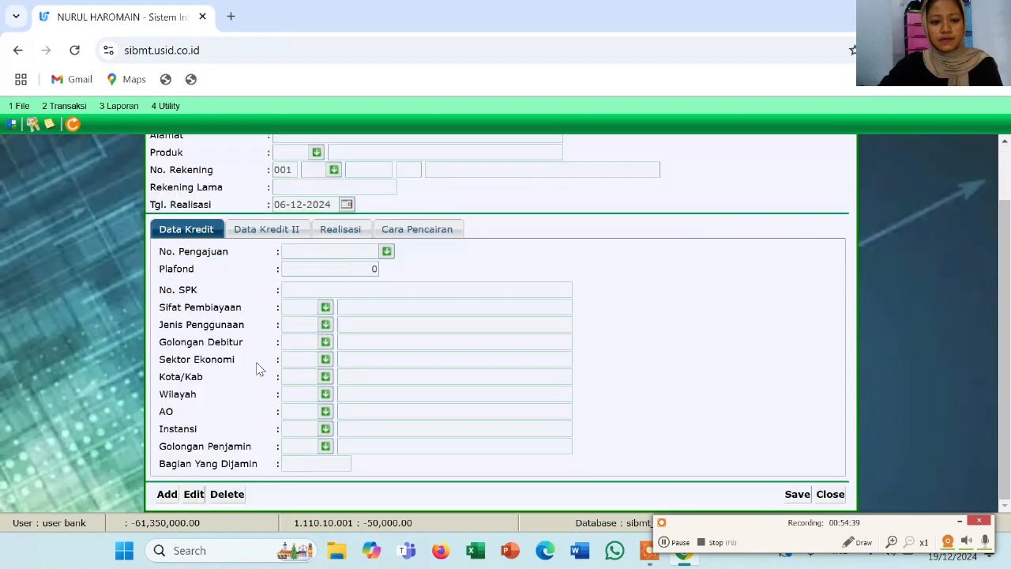
{"action": "scroll", "coordinate": [181, 474], "scroll_direction": "up", "scroll_amount": 1}
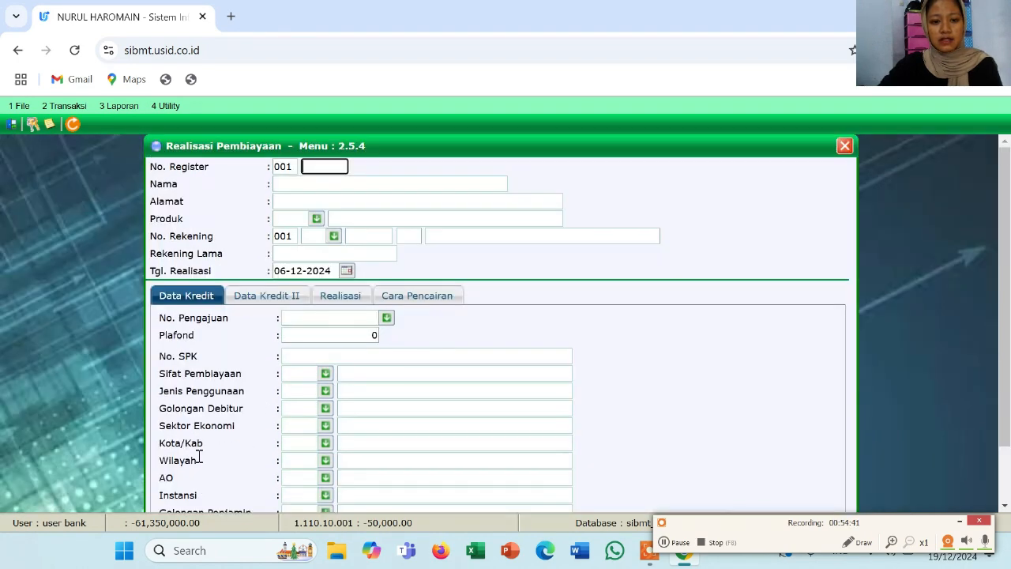
{"action": "left_click", "coordinate": [331, 171]}
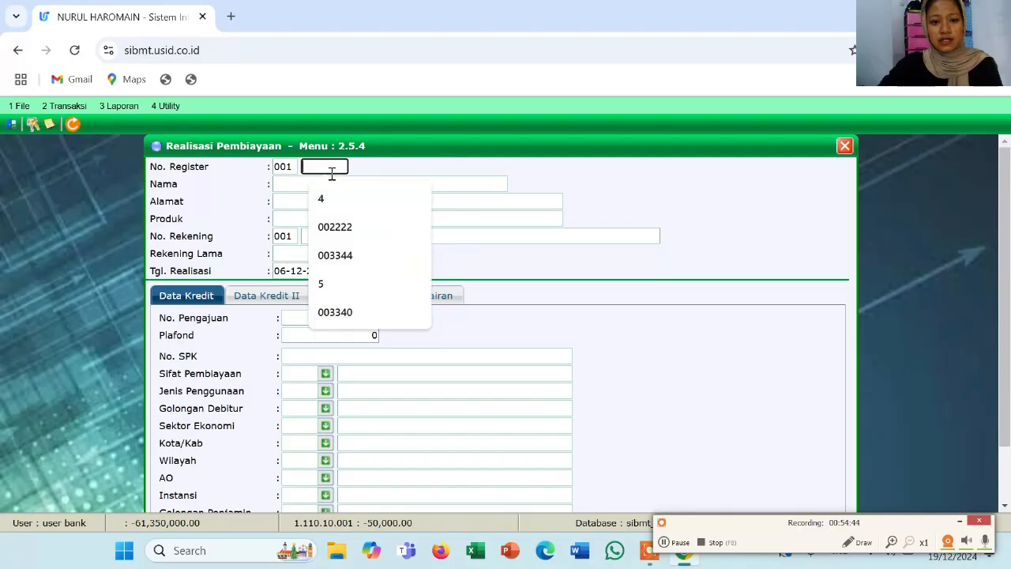
{"action": "left_click", "coordinate": [335, 253]}
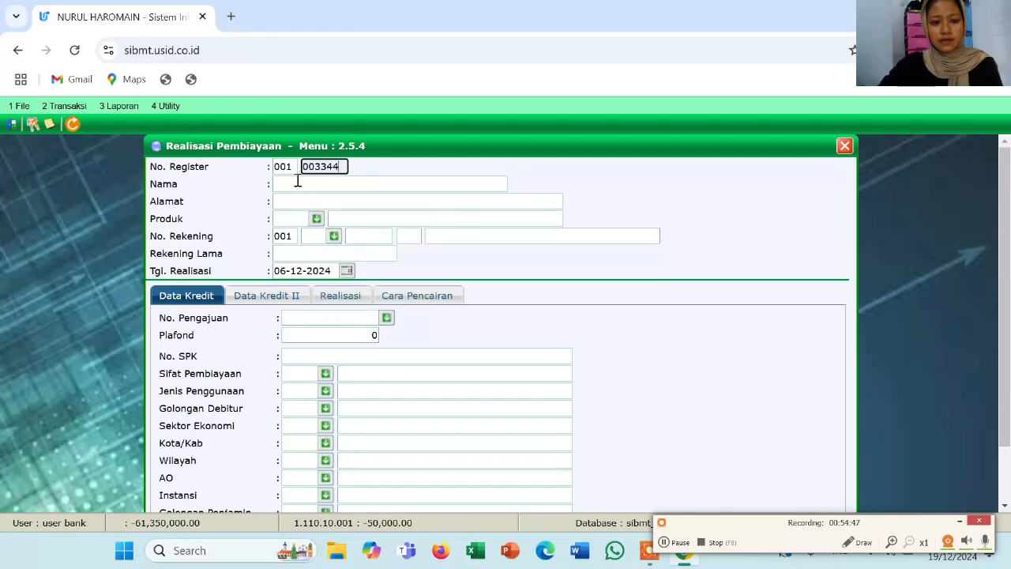
{"action": "left_click", "coordinate": [297, 181]}
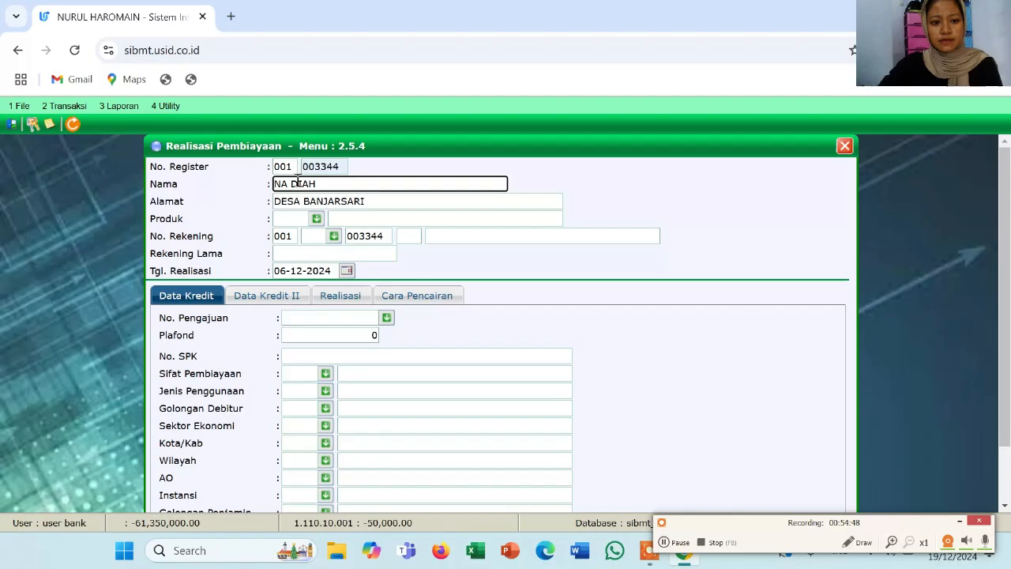
Choose product 02 Modal Usaha Barokah and account code 72 Pembiayaan Mudharabah, then look up the application number
{"action": "left_click", "coordinate": [317, 222]}
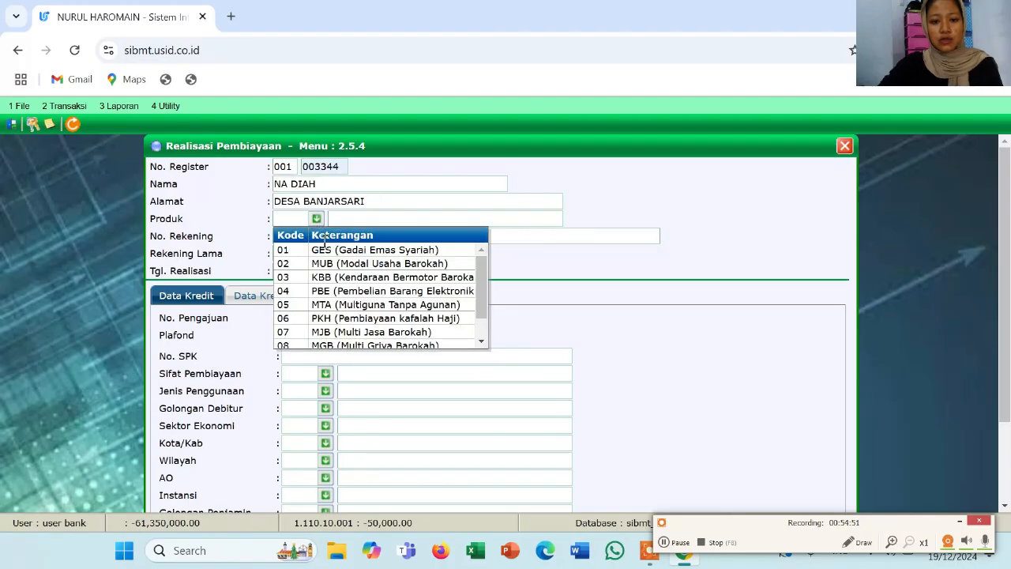
{"action": "left_click", "coordinate": [330, 266]}
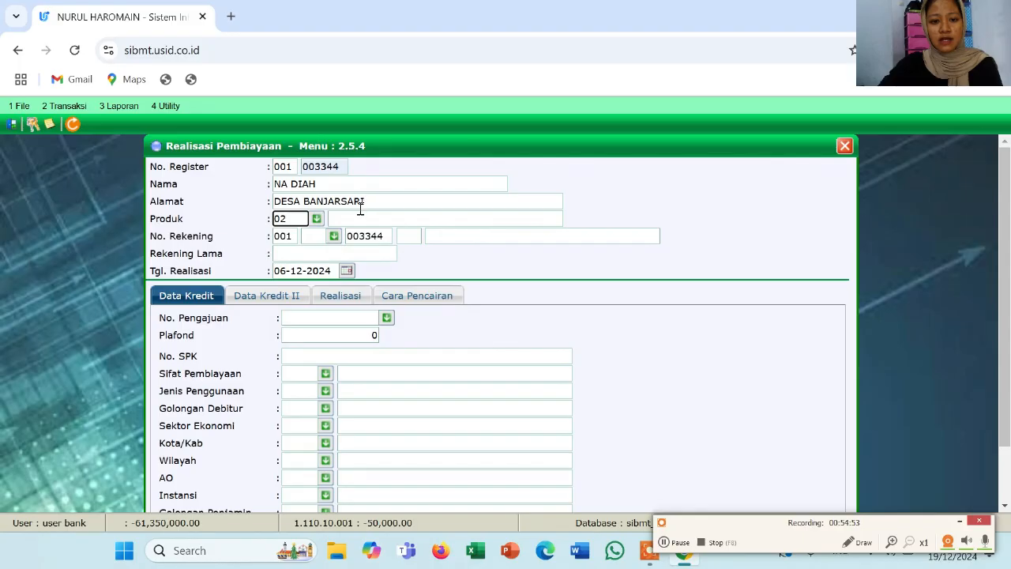
{"action": "left_click", "coordinate": [333, 236]}
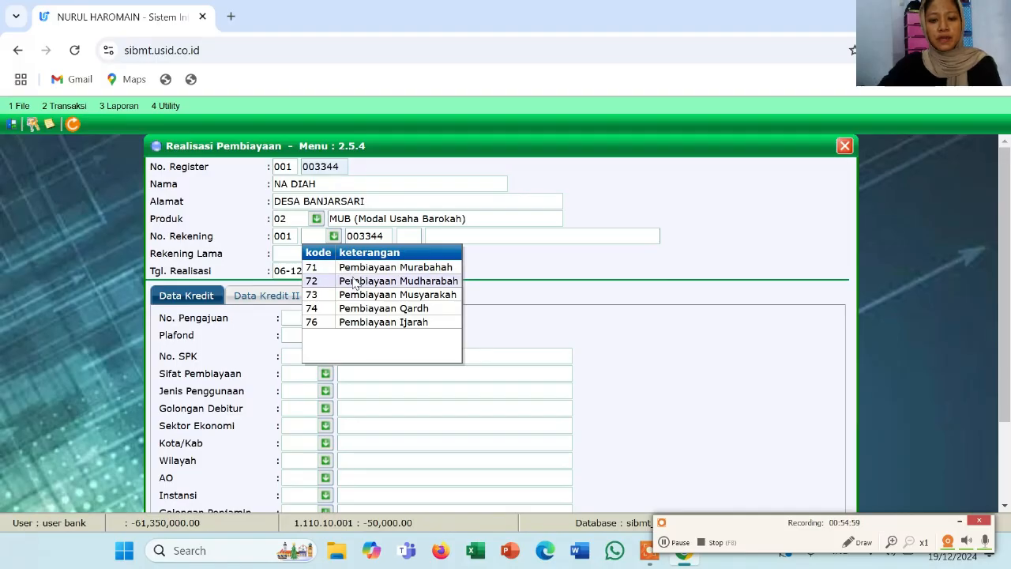
{"action": "left_click", "coordinate": [355, 282]}
{"action": "left_click", "coordinate": [406, 238]}
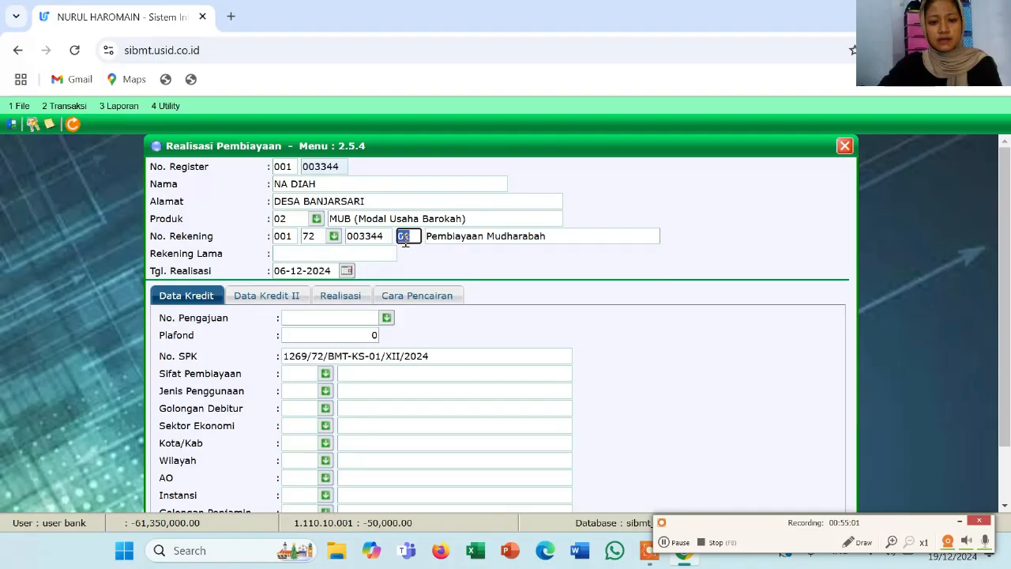
{"action": "left_click", "coordinate": [323, 254]}
{"action": "left_click", "coordinate": [316, 317]}
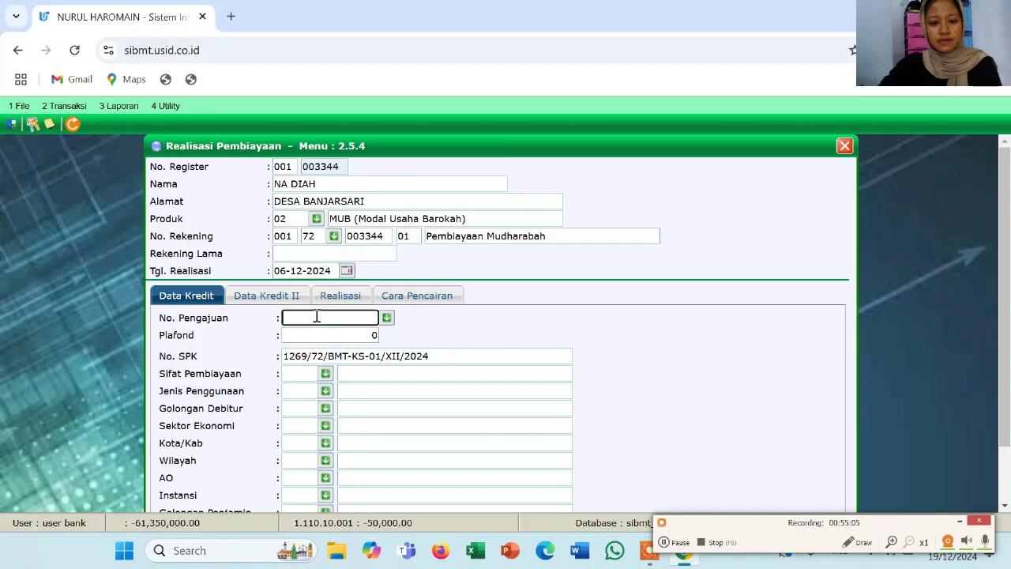
{"action": "left_click", "coordinate": [387, 317]}
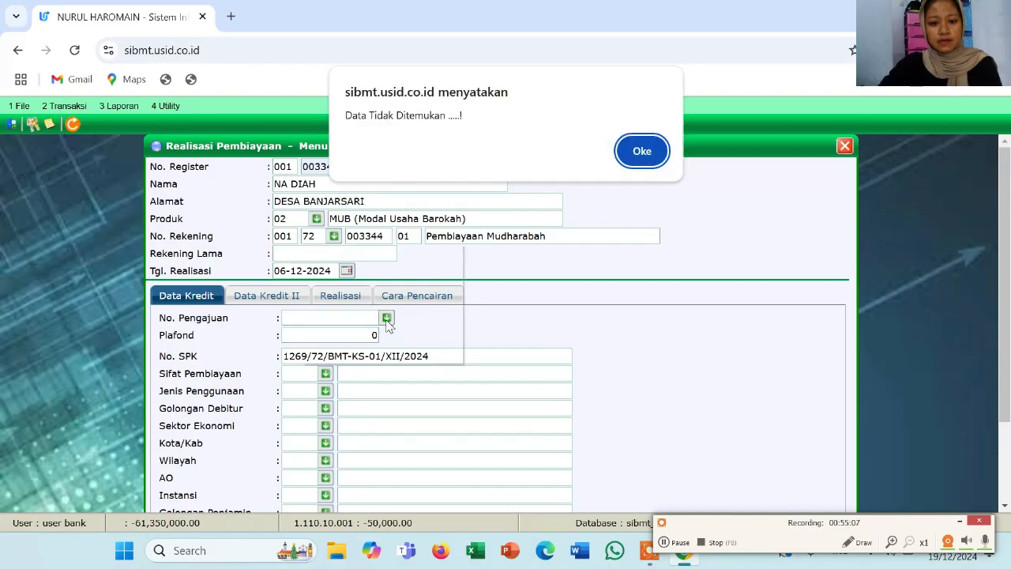
Set the financing nature to 9 Pembiayaan tanpa Perjanjian
{"action": "left_click", "coordinate": [641, 151]}
{"action": "scroll", "coordinate": [383, 281], "scroll_direction": "down", "scroll_amount": 2}
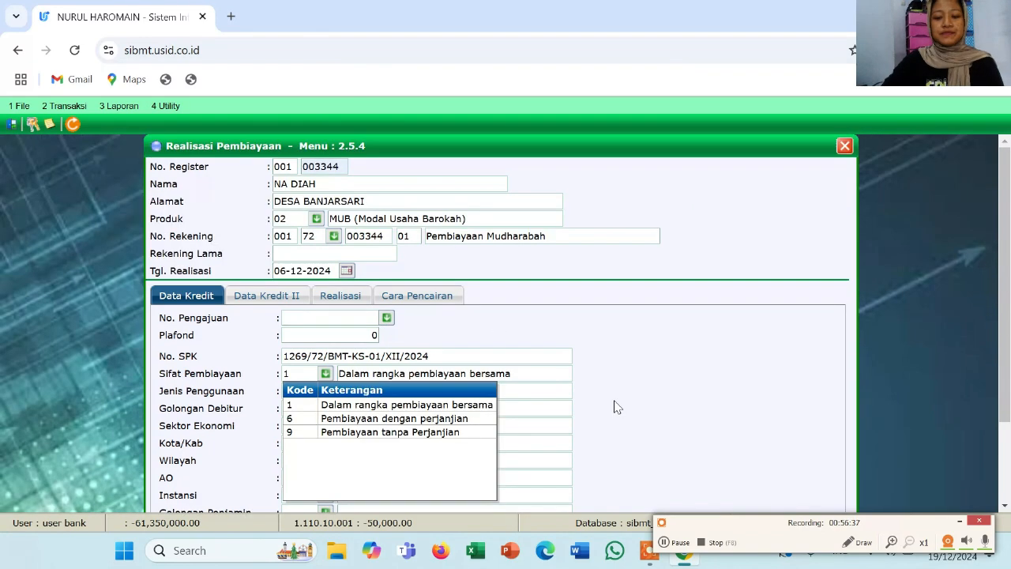
{"action": "left_click", "coordinate": [614, 407]}
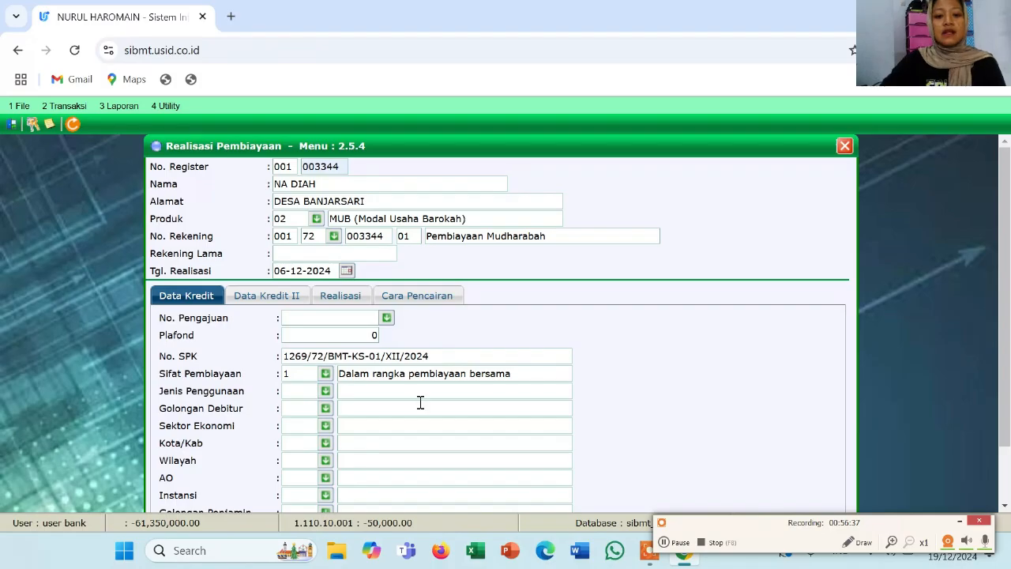
{"action": "left_click", "coordinate": [326, 374]}
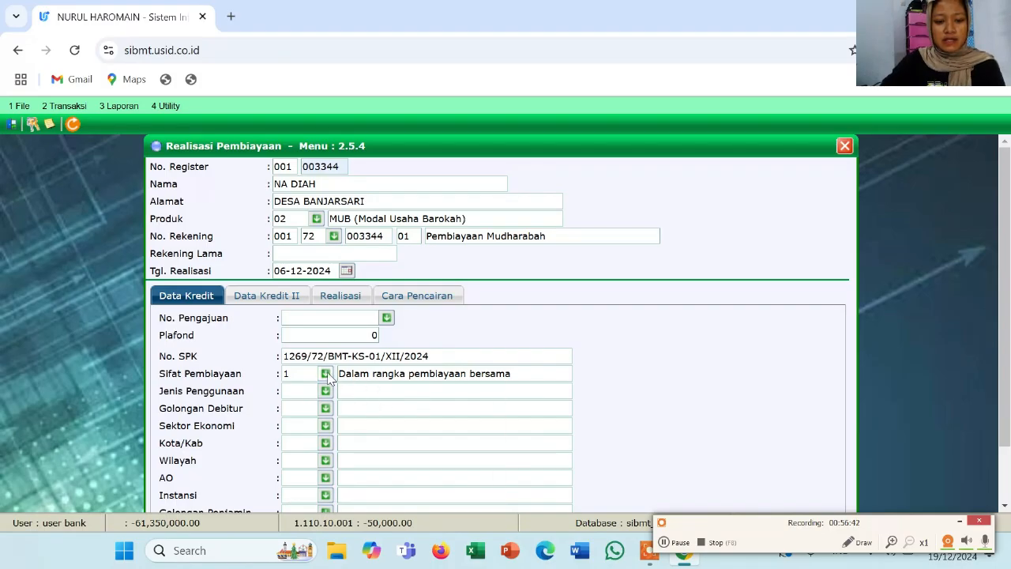
{"action": "left_click", "coordinate": [327, 375]}
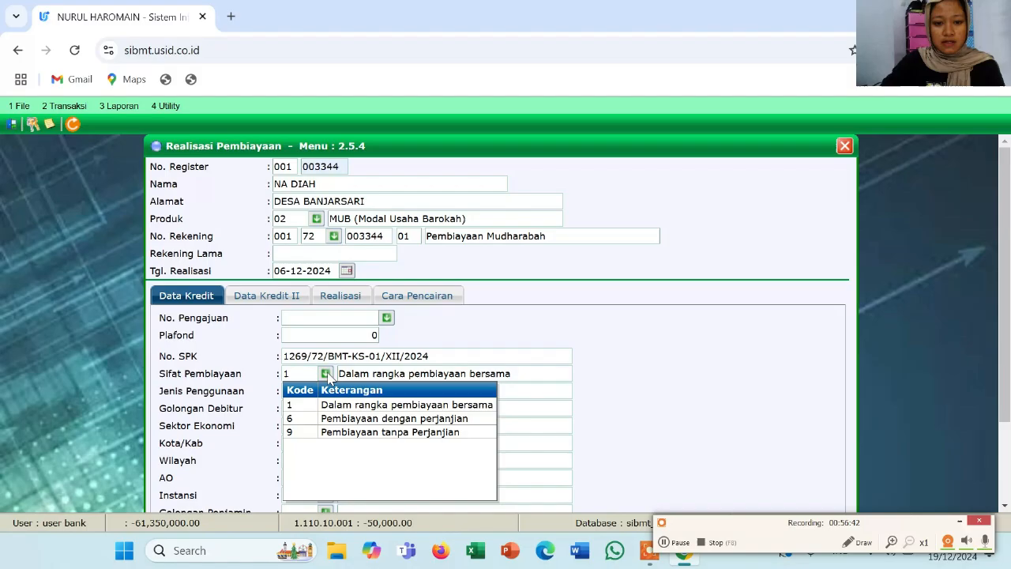
{"action": "left_click", "coordinate": [361, 433]}
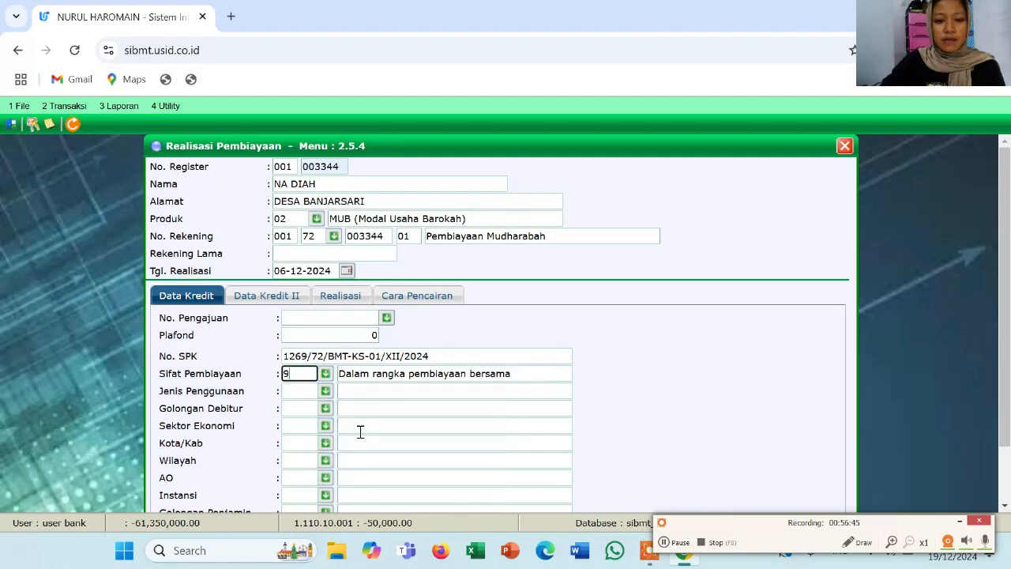
Set usage type 10 Modal Kerja and debtor group 874
{"action": "left_click", "coordinate": [326, 391]}
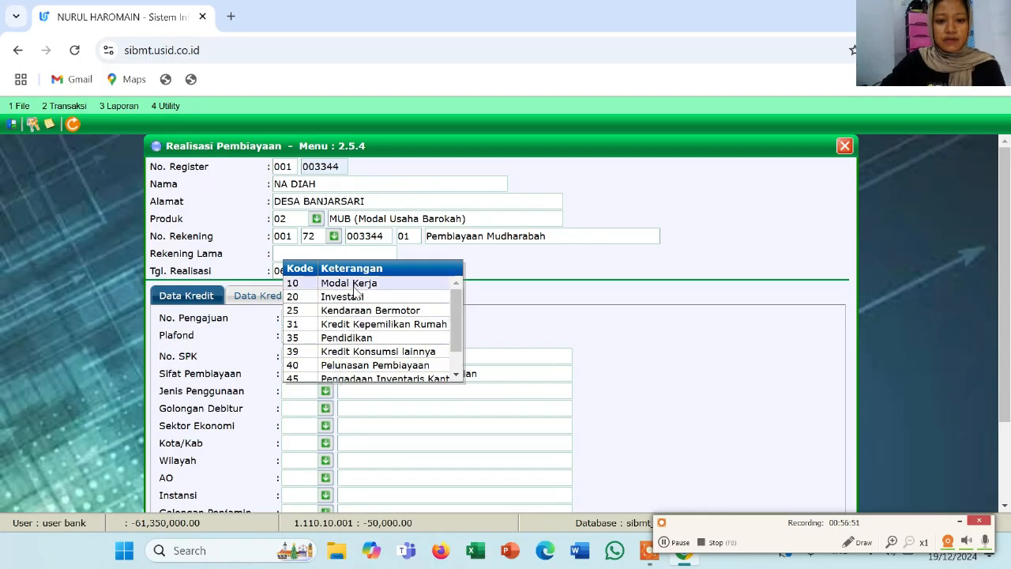
{"action": "left_click", "coordinate": [357, 284]}
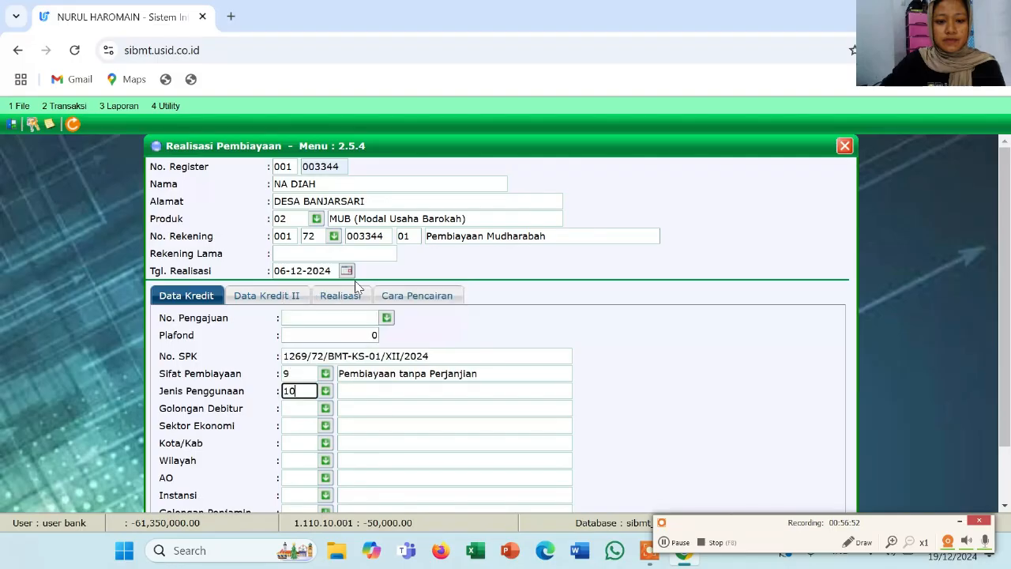
{"action": "left_click", "coordinate": [326, 410]}
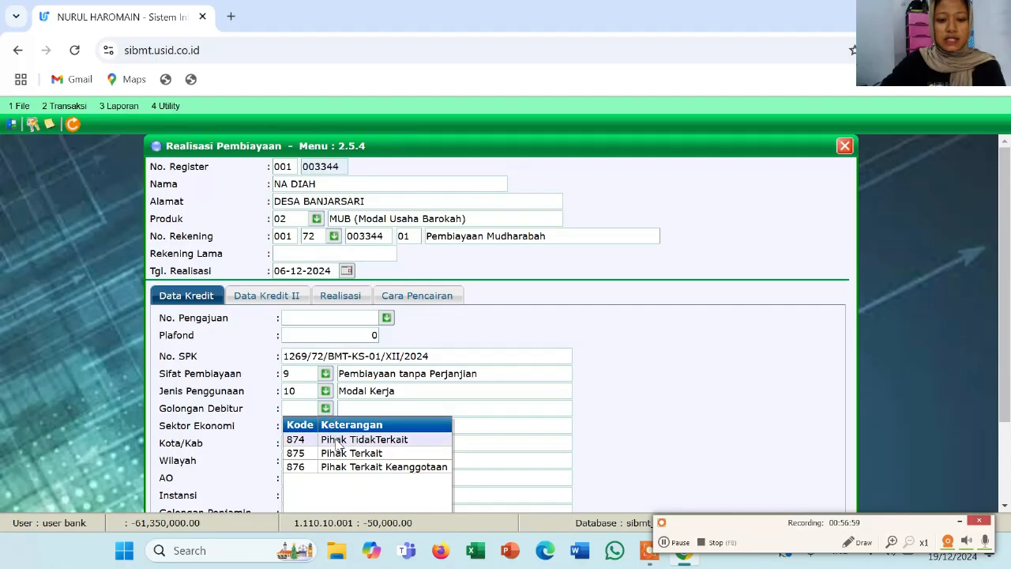
{"action": "left_click", "coordinate": [336, 440]}
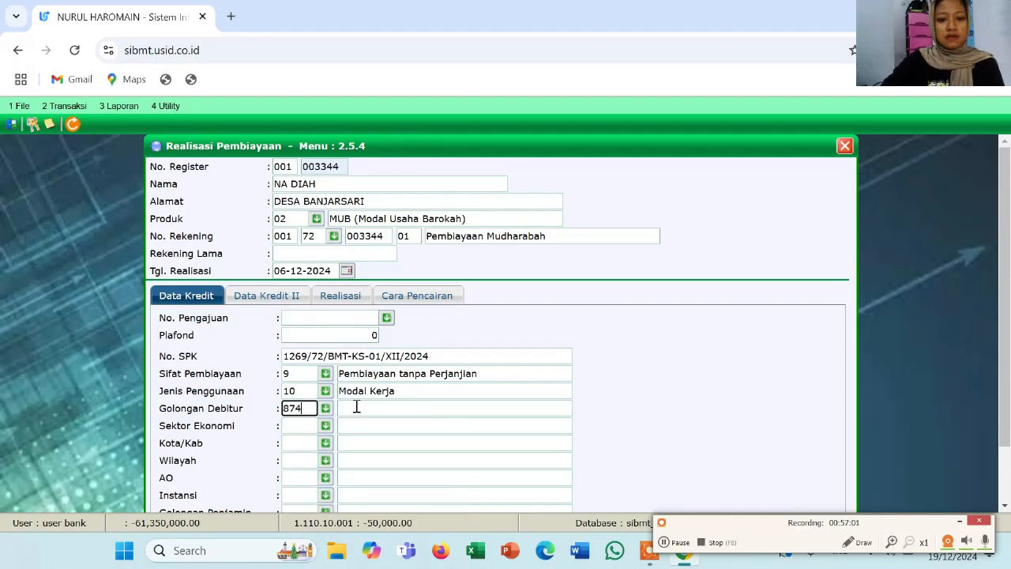
{"action": "left_click", "coordinate": [354, 409]}
Set the economic sector to 4000 PENDIDIKAN
{"action": "left_click", "coordinate": [327, 427]}
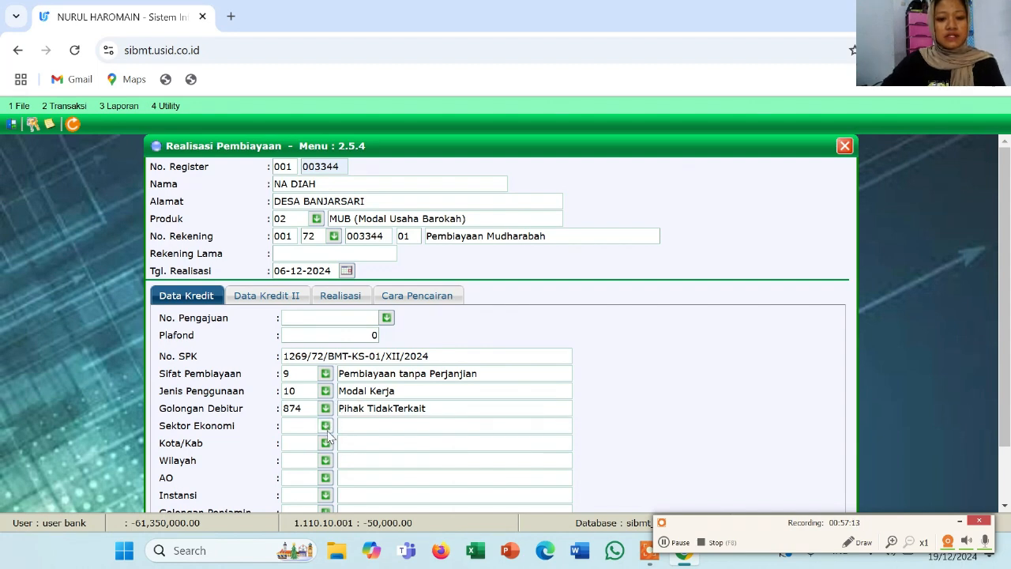
{"action": "left_click", "coordinate": [330, 427]}
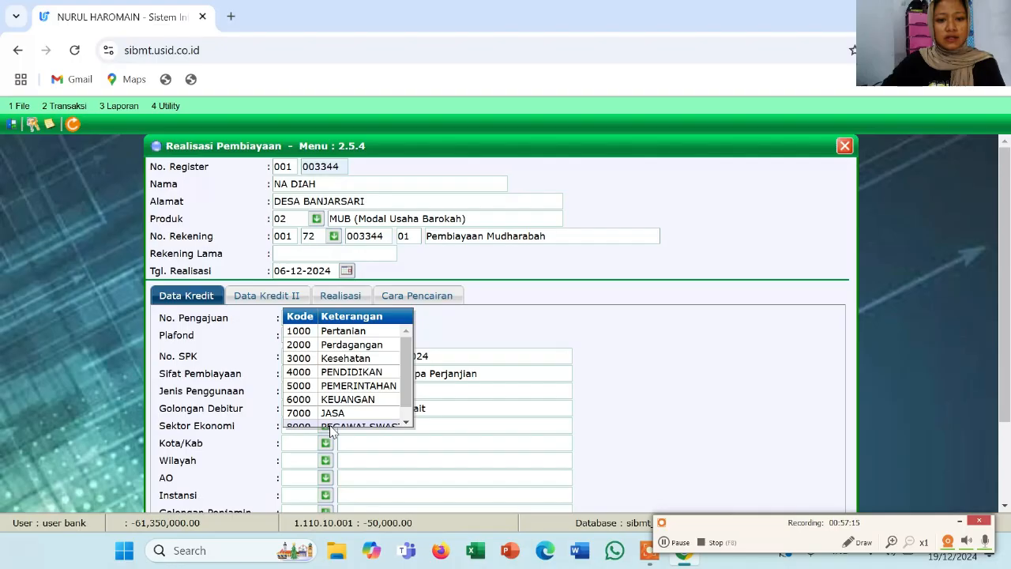
{"action": "left_click", "coordinate": [348, 378]}
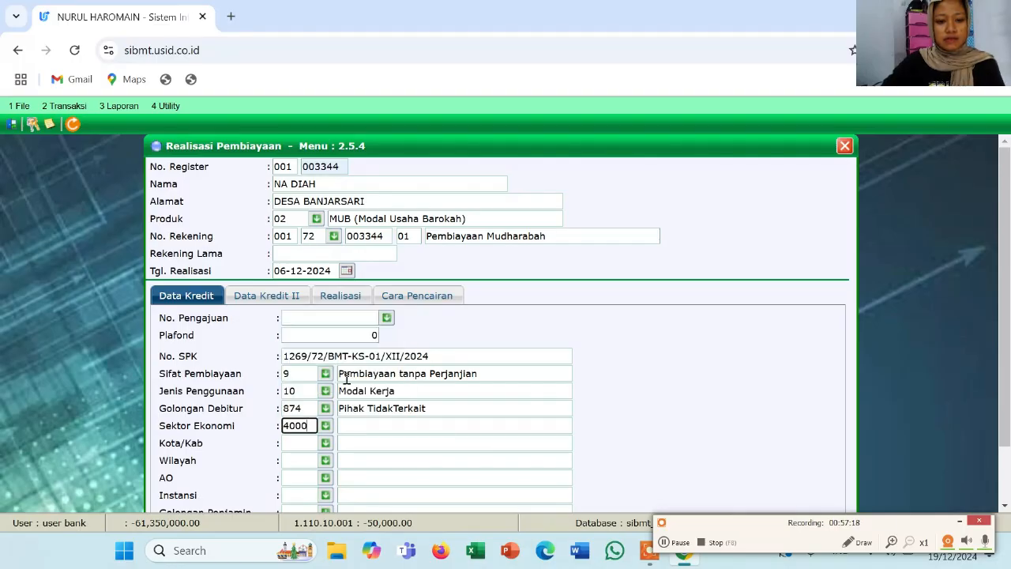
{"action": "left_click", "coordinate": [345, 425]}
{"action": "scroll", "coordinate": [345, 425], "scroll_direction": "down", "scroll_amount": 1}
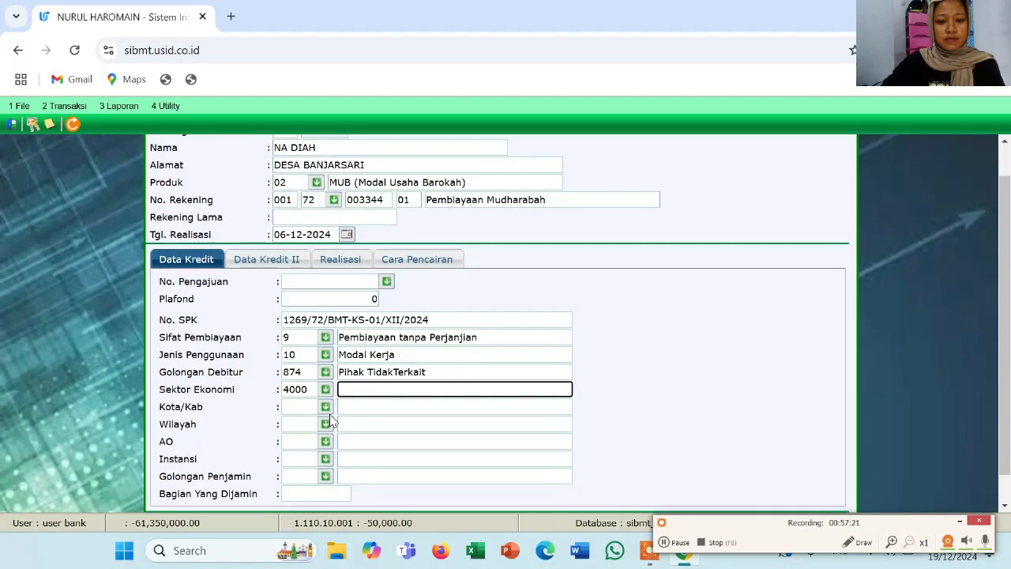
{"action": "left_click", "coordinate": [344, 408]}
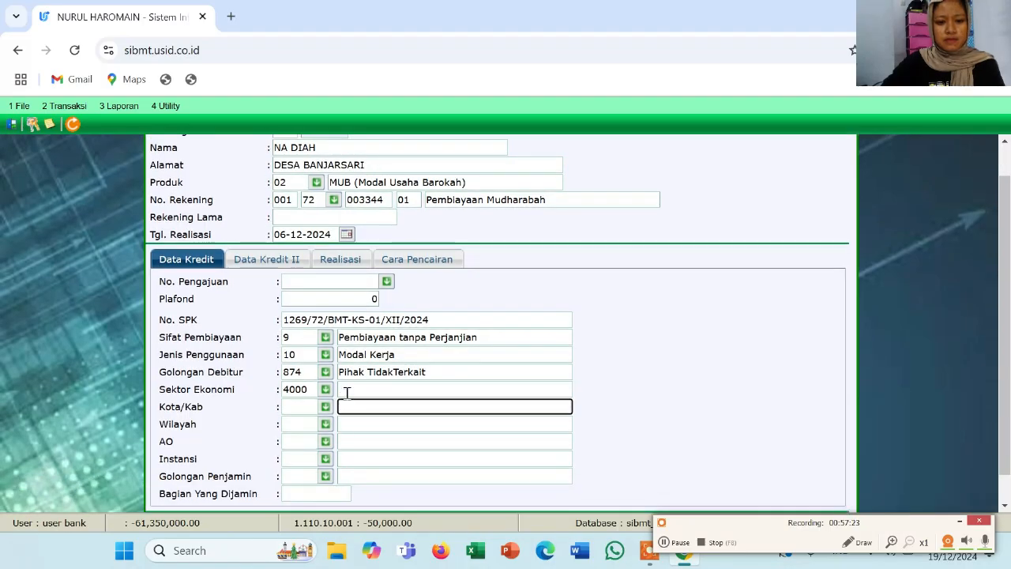
{"action": "left_click", "coordinate": [346, 391]}
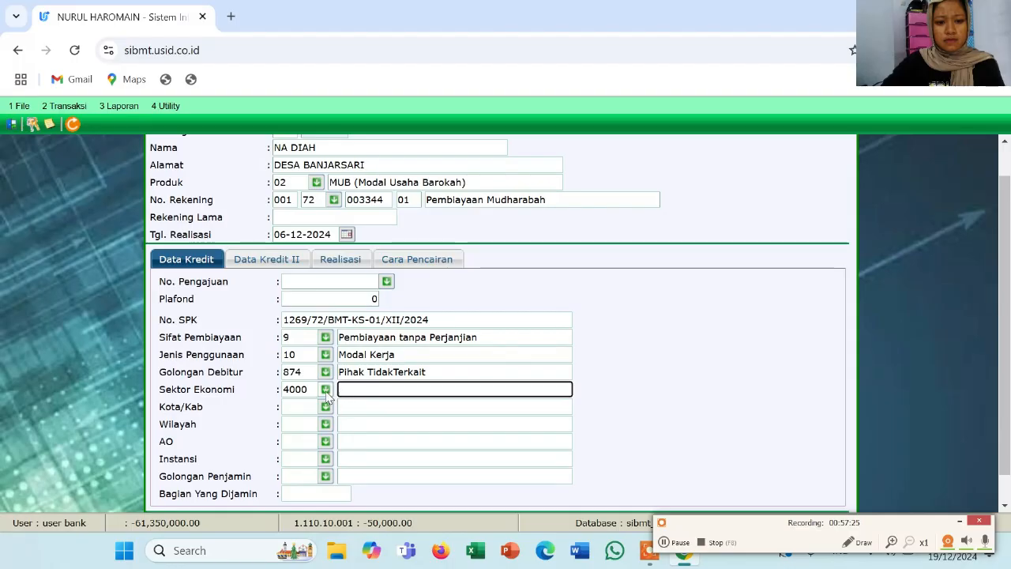
{"action": "left_click", "coordinate": [325, 390]}
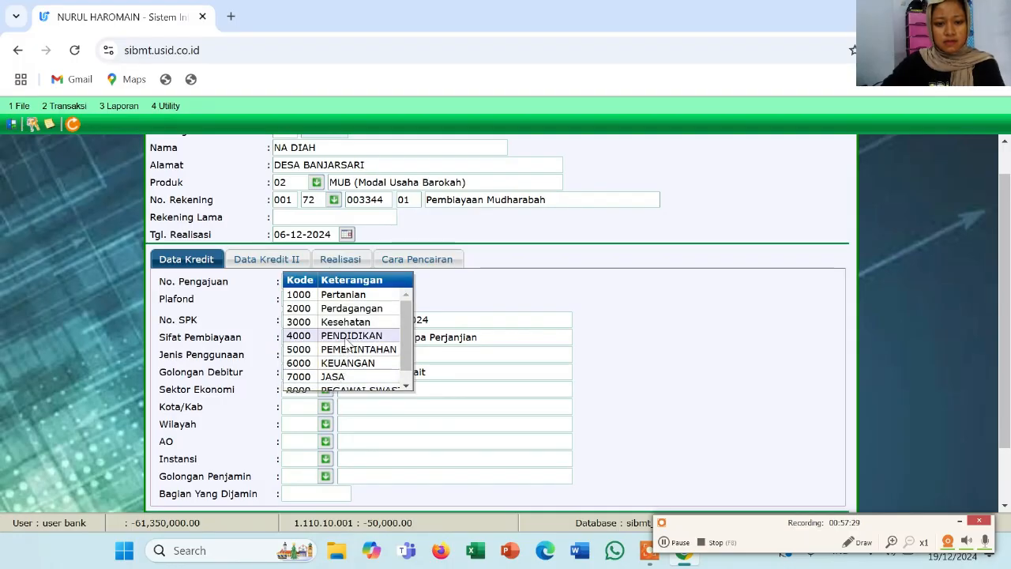
{"action": "left_click", "coordinate": [348, 340]}
Set regency 1101 KAB. ACEH SELATAN and region 1101.0001.2001 Keude Bakongan
{"action": "left_click", "coordinate": [303, 406]}
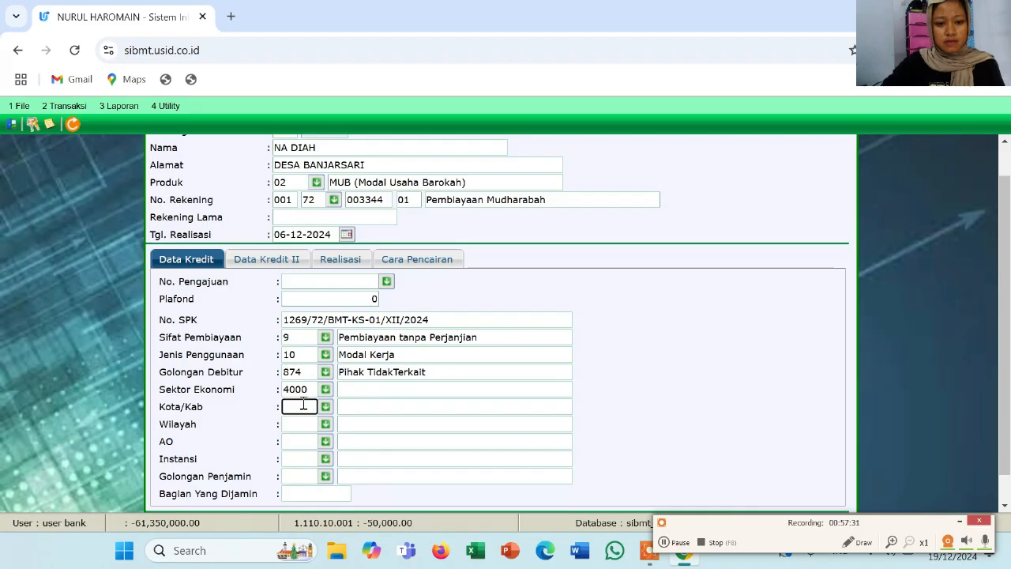
{"action": "left_click", "coordinate": [324, 407]}
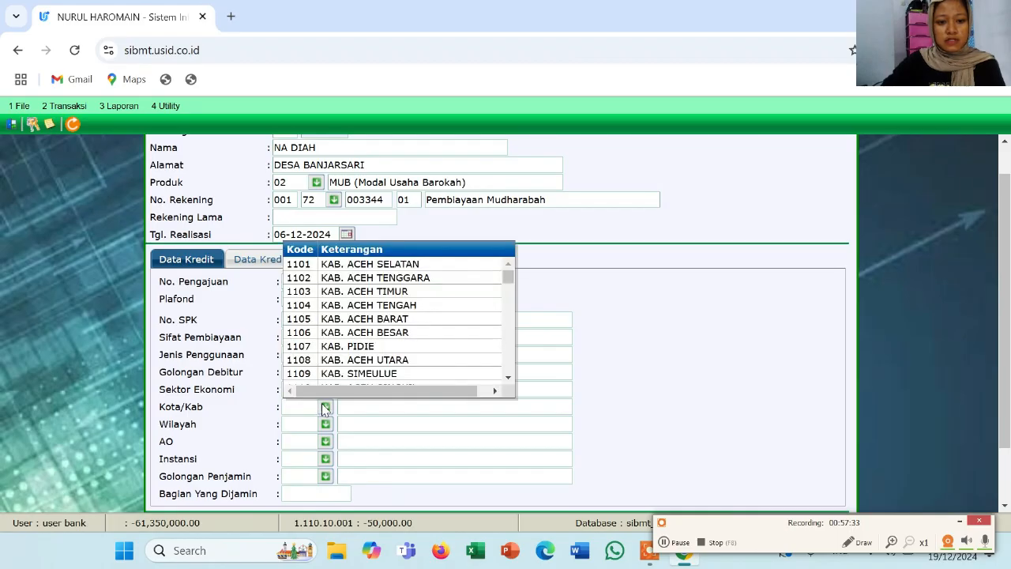
{"action": "left_click", "coordinate": [380, 267]}
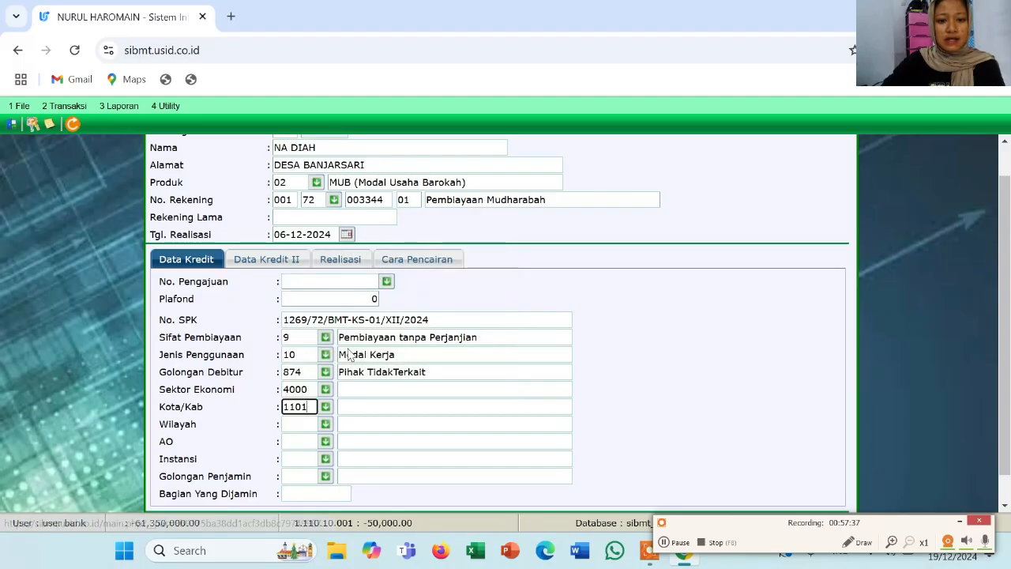
{"action": "scroll", "coordinate": [345, 360], "scroll_direction": "down", "scroll_amount": 1}
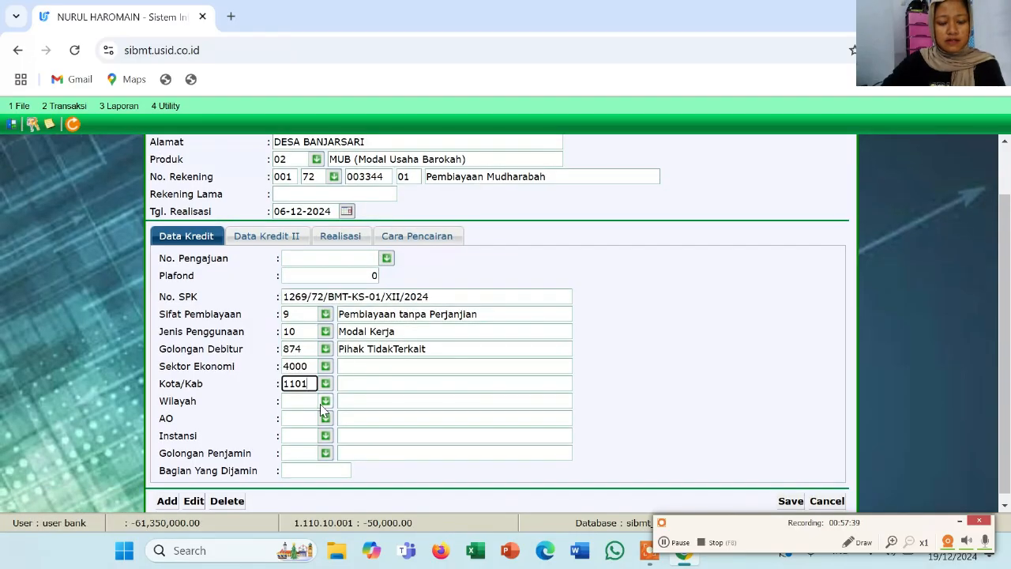
{"action": "left_click", "coordinate": [326, 401]}
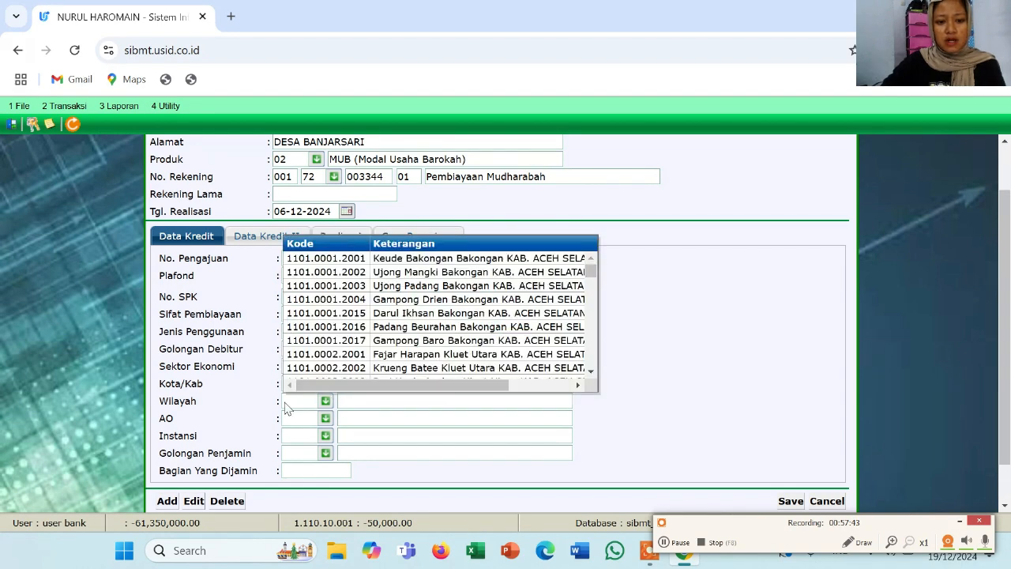
{"action": "double_click", "coordinate": [416, 261]}
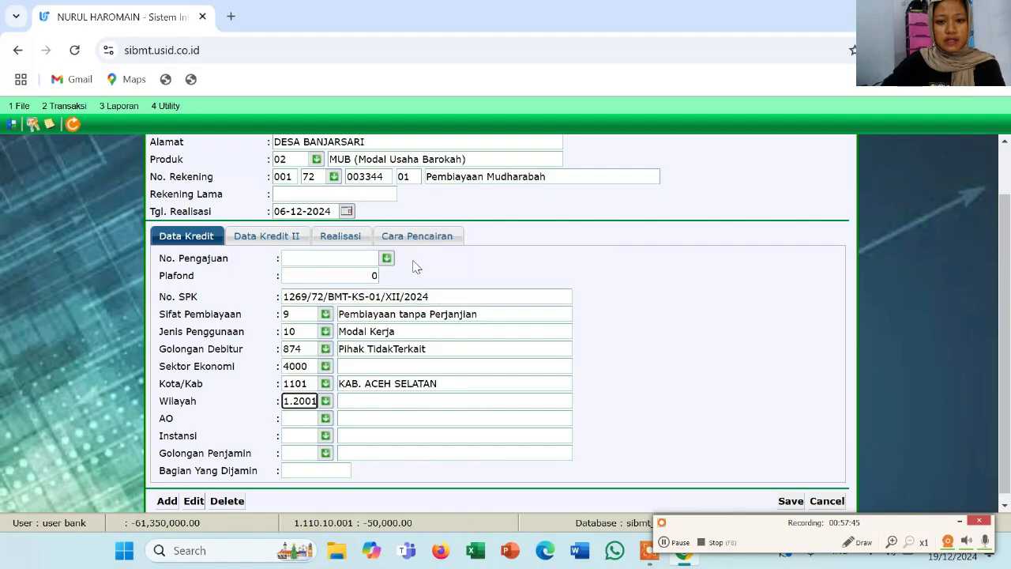
Assign account officer 00103 AO1 and institution 001 BUMN
{"action": "left_click", "coordinate": [326, 419]}
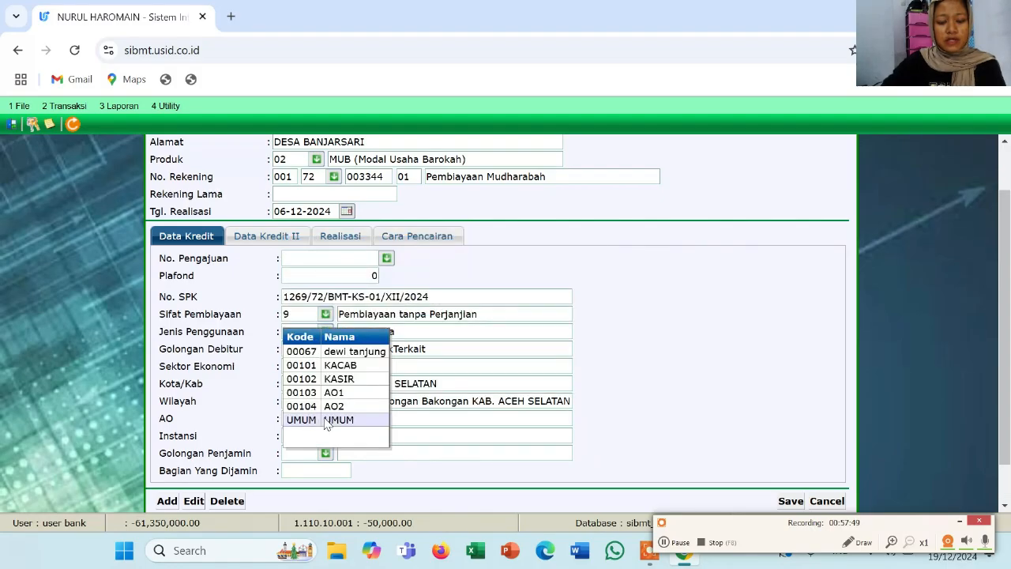
{"action": "double_click", "coordinate": [337, 395]}
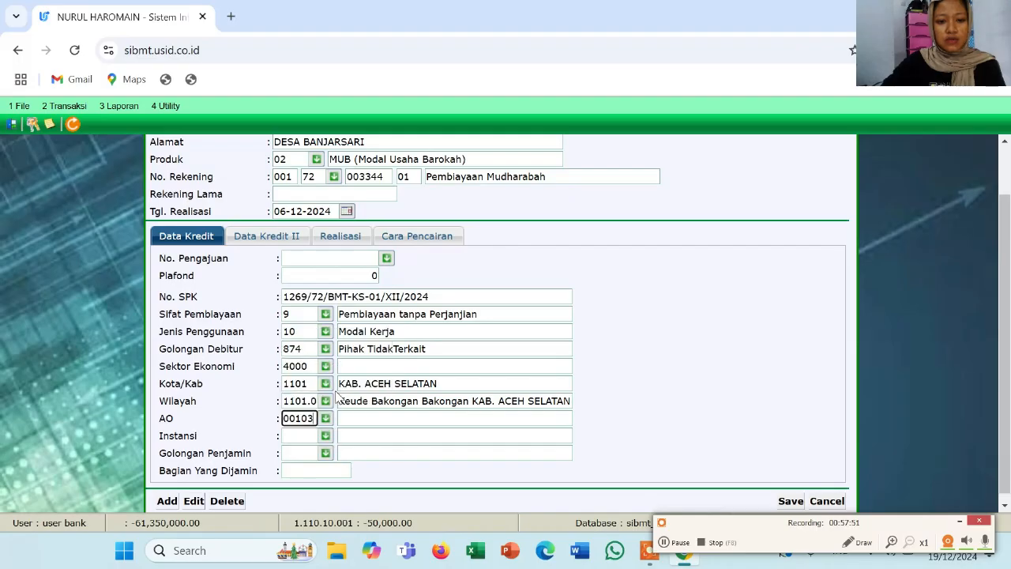
{"action": "left_click", "coordinate": [325, 436]}
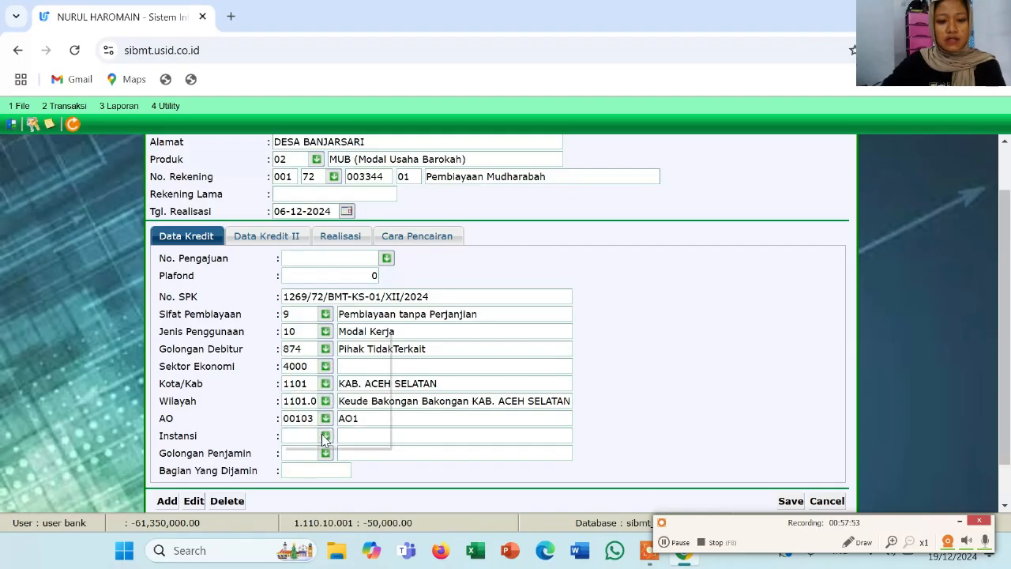
{"action": "left_click_drag", "start_coordinate": [324, 437], "coordinate": [333, 387]}
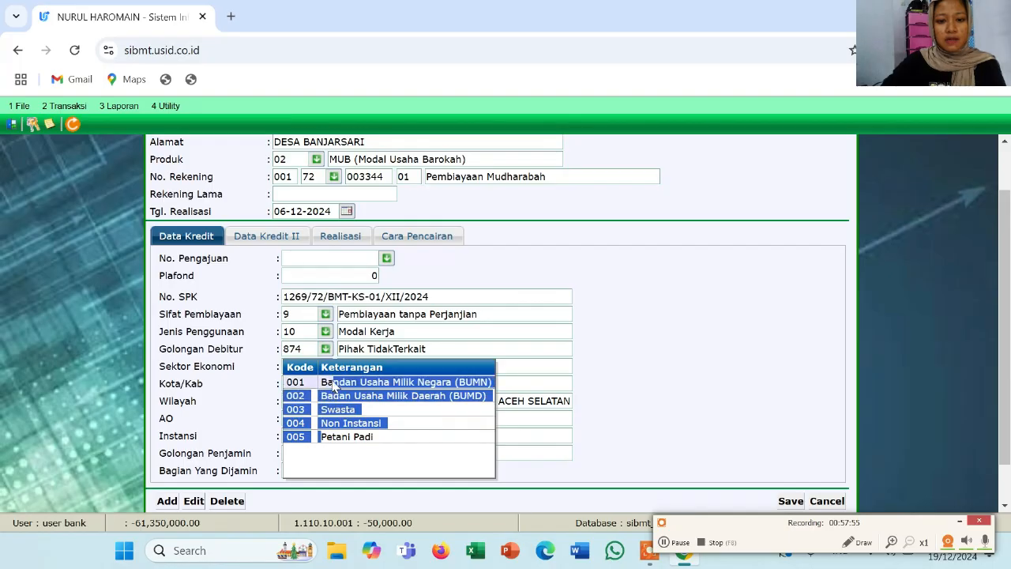
{"action": "double_click", "coordinate": [334, 387]}
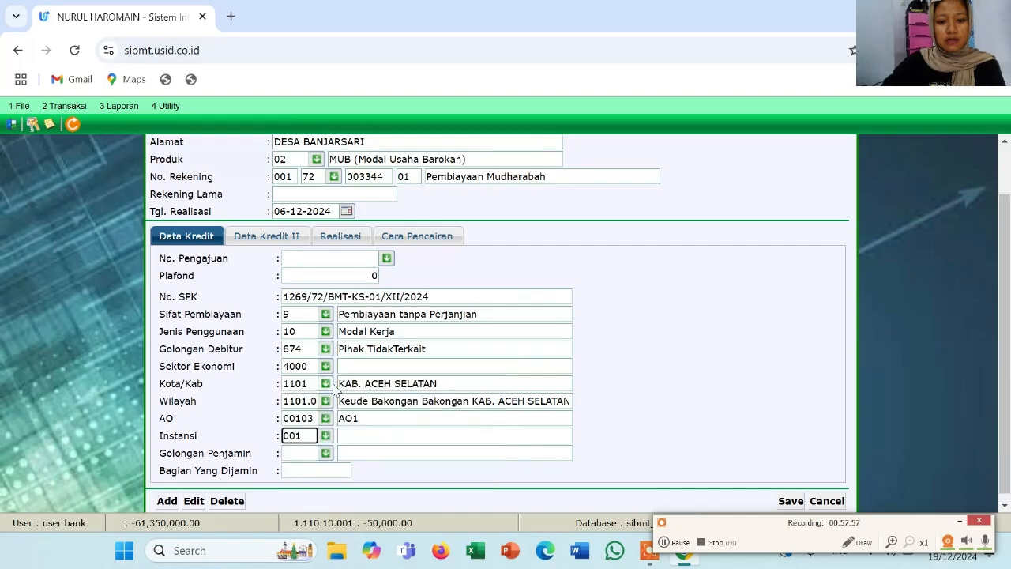
Set the guarantor group to 874 Perorangan
{"action": "left_click", "coordinate": [325, 453]}
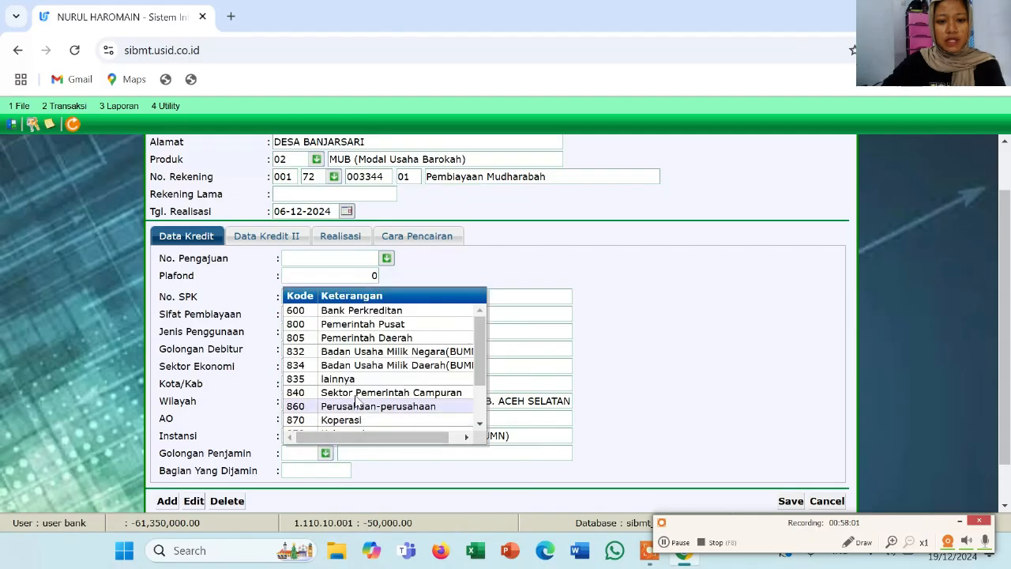
{"action": "scroll", "coordinate": [382, 365], "scroll_direction": "down", "scroll_amount": 5}
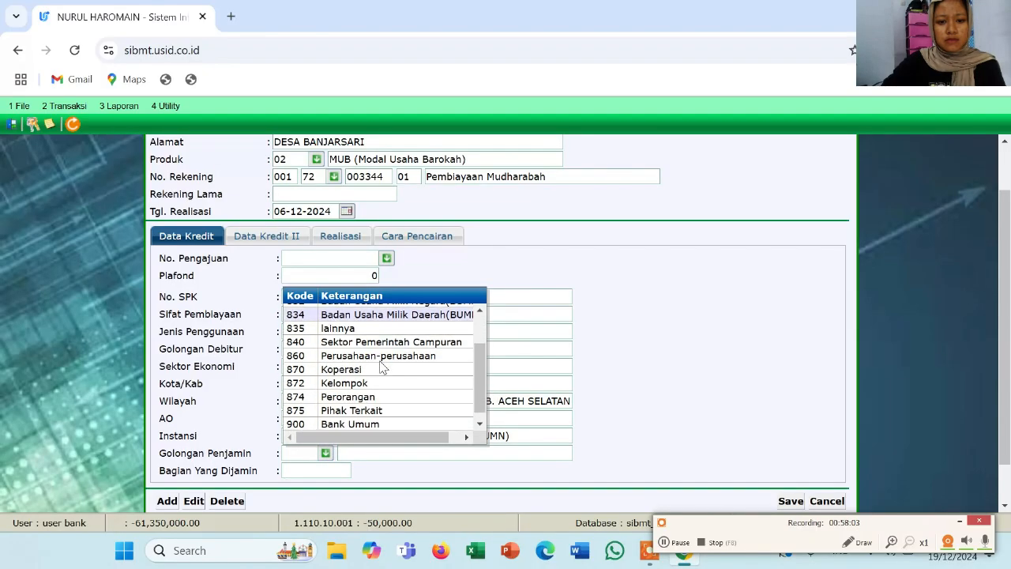
{"action": "scroll", "coordinate": [382, 364], "scroll_direction": "up", "scroll_amount": 3}
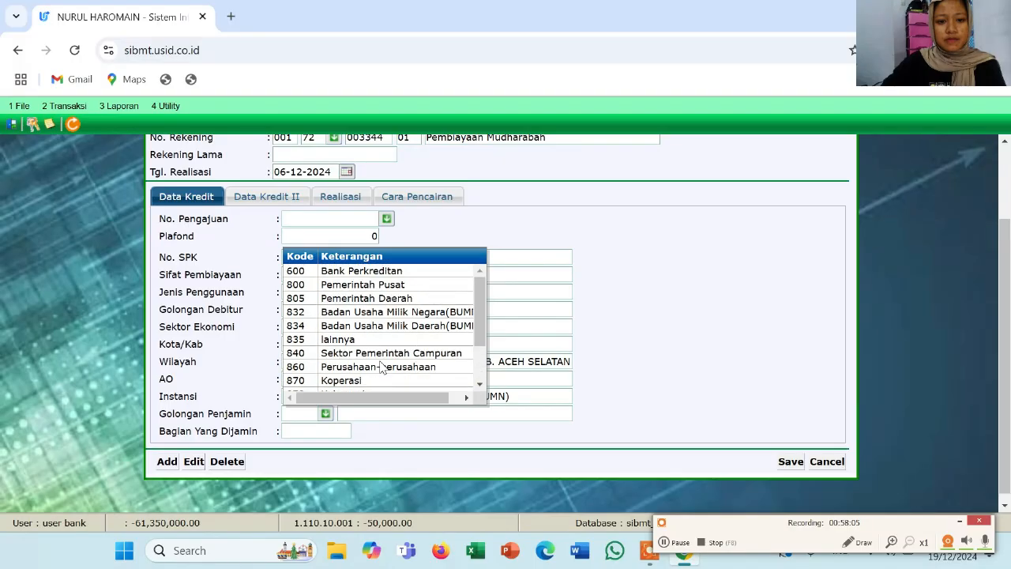
{"action": "scroll", "coordinate": [382, 365], "scroll_direction": "down", "scroll_amount": 3}
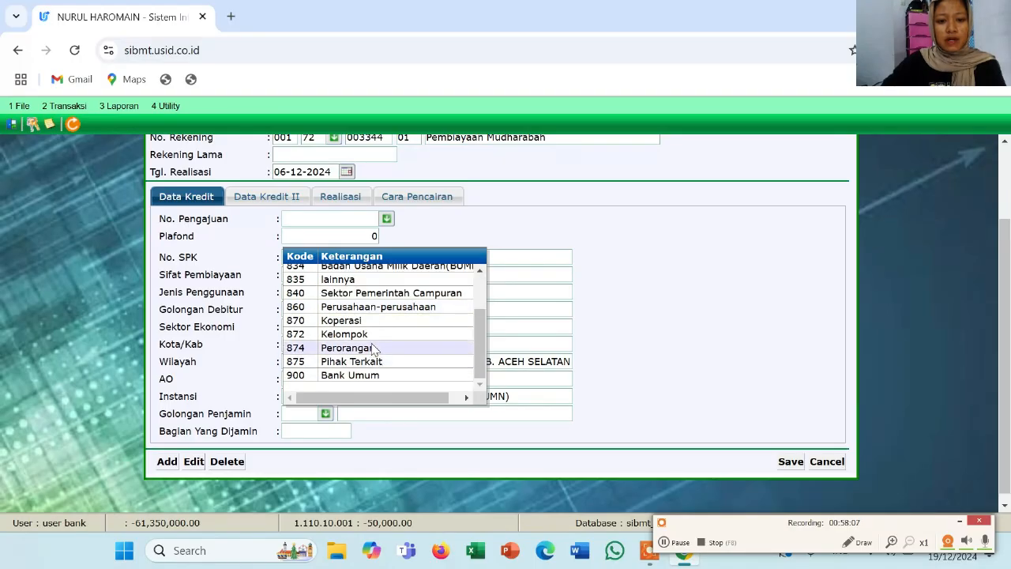
{"action": "left_click", "coordinate": [371, 348]}
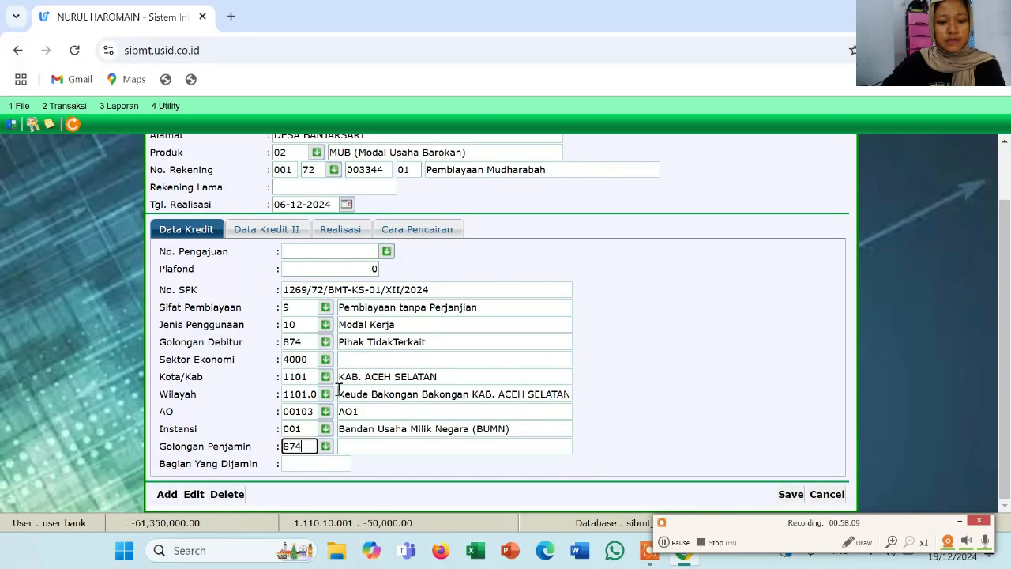
{"action": "left_click", "coordinate": [323, 462]}
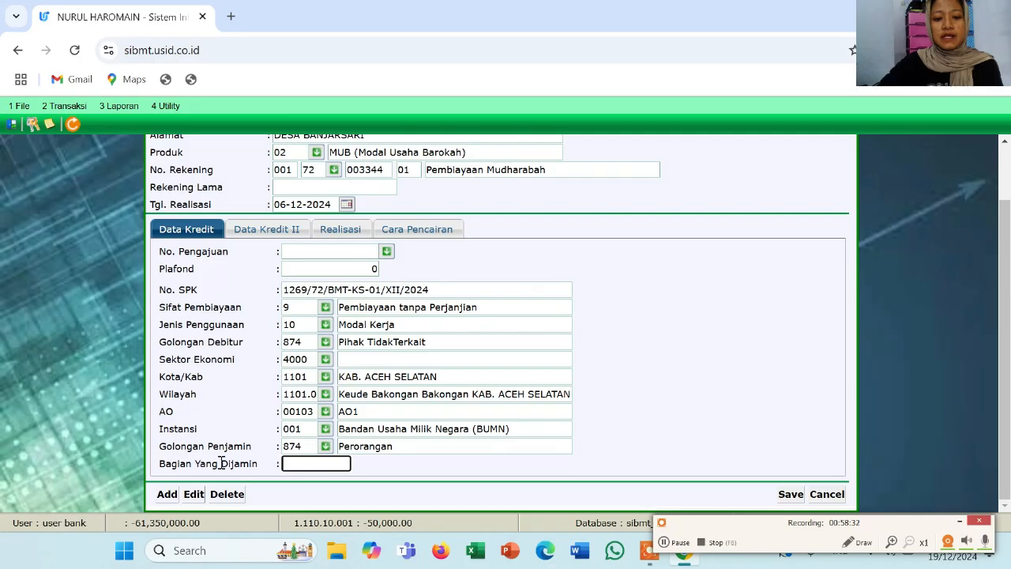
On Data Kredit II, set method 0004 Ujroh, location Komplek Pertokoan, receivable class Piutang Jangka Menengah
{"action": "left_click", "coordinate": [269, 235]}
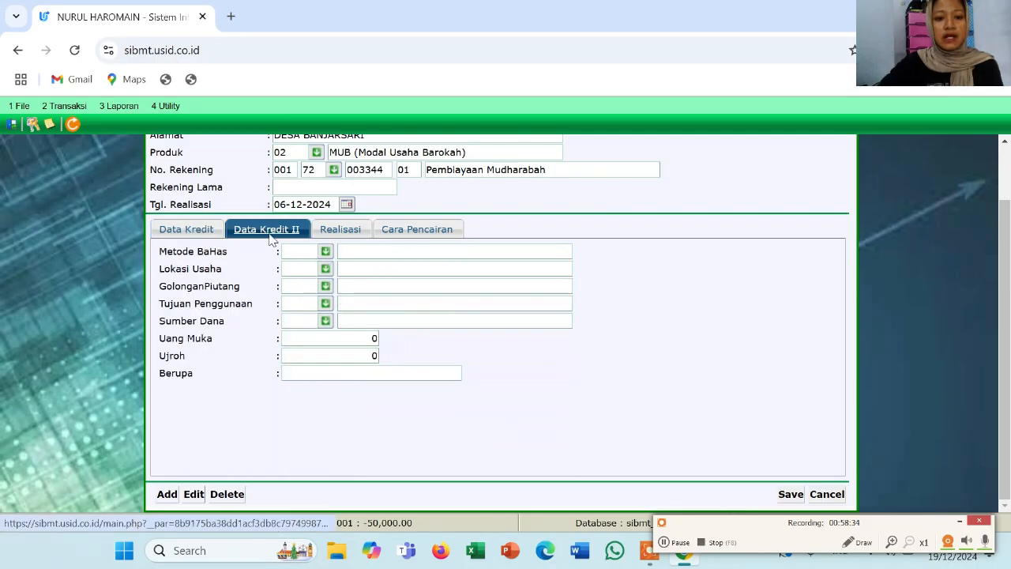
{"action": "left_click", "coordinate": [322, 254]}
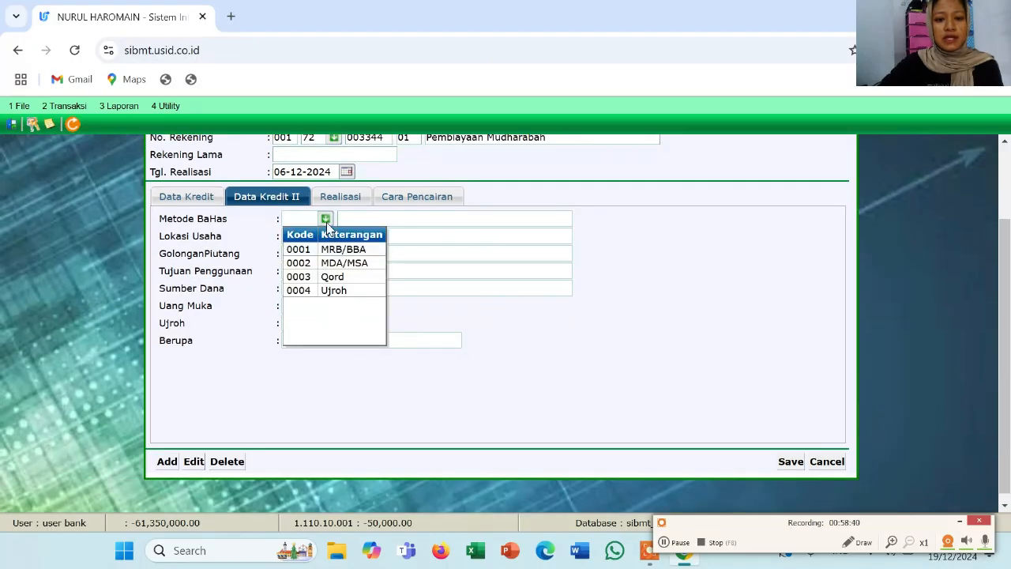
{"action": "left_click", "coordinate": [330, 290]}
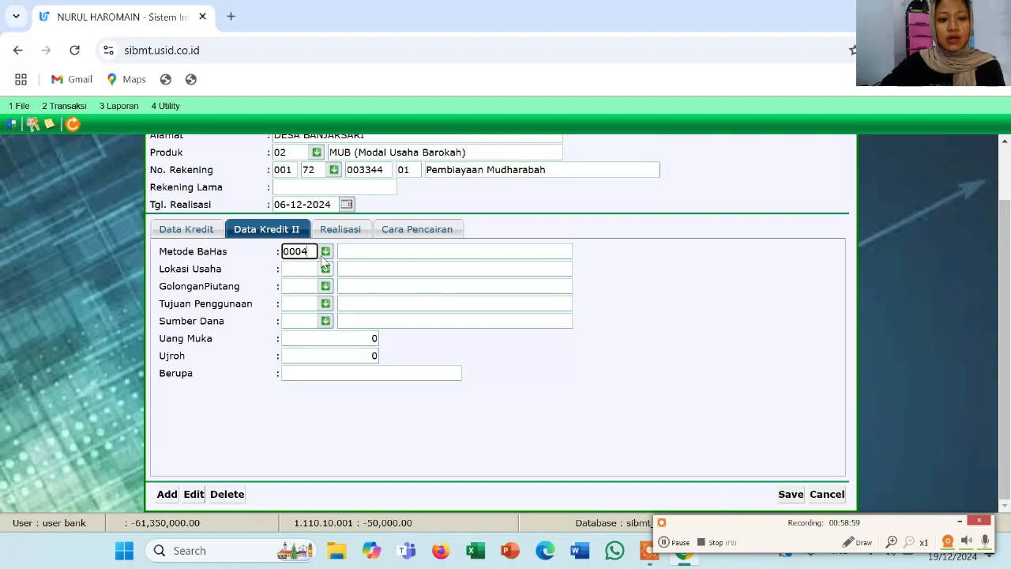
{"action": "left_click", "coordinate": [324, 269]}
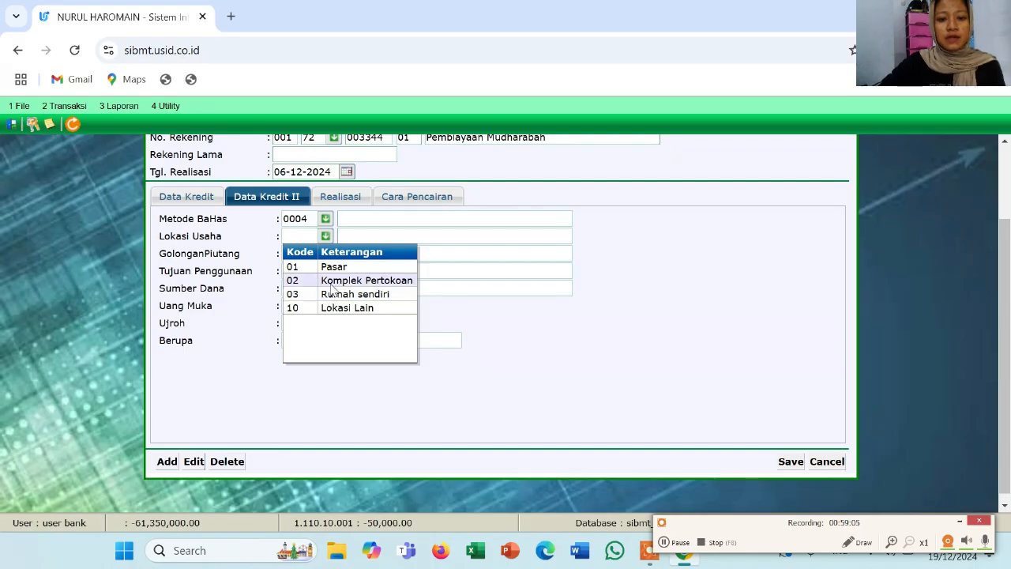
{"action": "left_click", "coordinate": [332, 285]}
{"action": "left_click", "coordinate": [326, 290]}
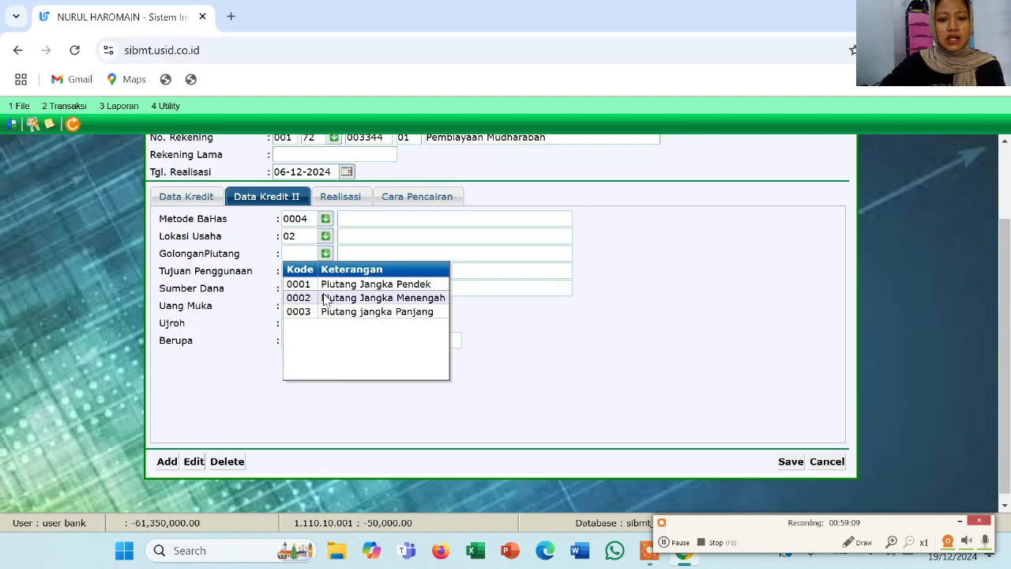
{"action": "left_click", "coordinate": [324, 298]}
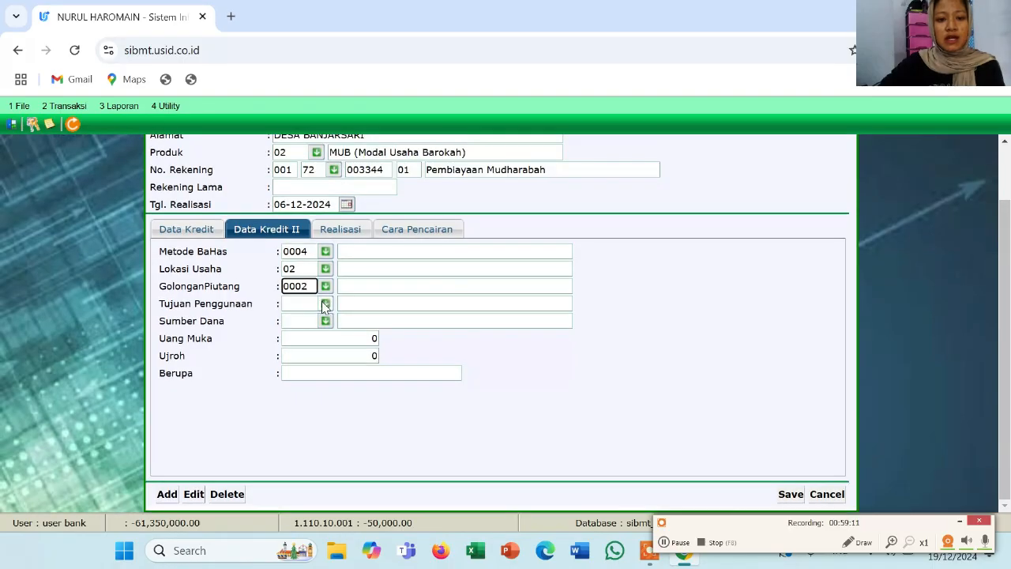
Set usage purpose Modal Usaha Baru and funding source 0000 Dana Lain
{"action": "left_click", "coordinate": [325, 305]}
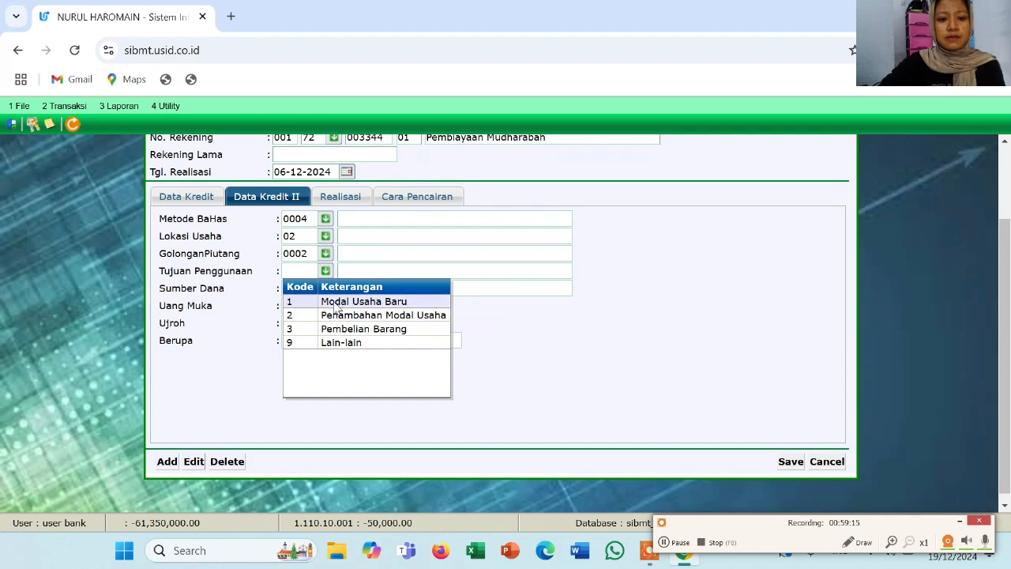
{"action": "left_click", "coordinate": [335, 306]}
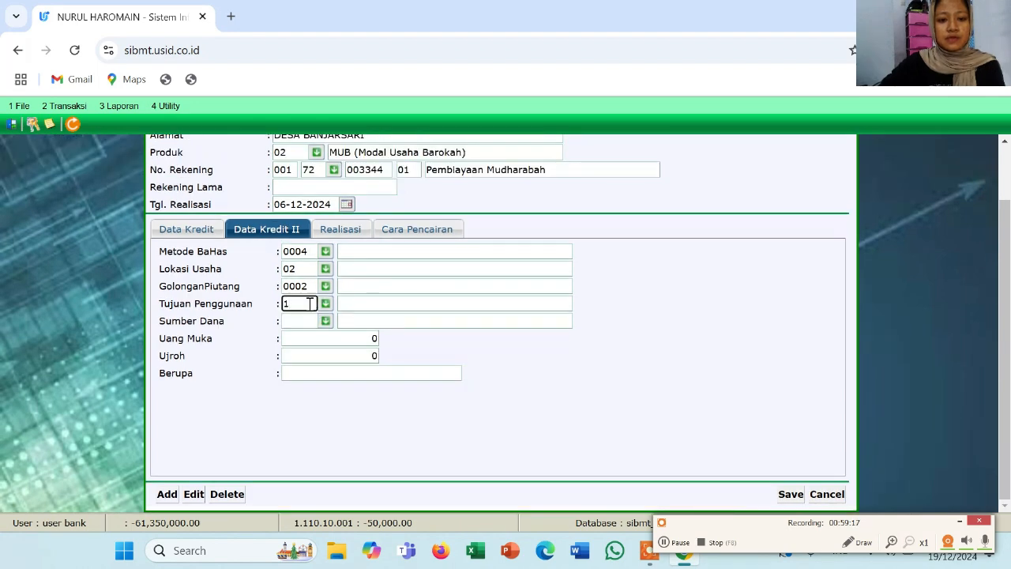
{"action": "left_click", "coordinate": [324, 321]}
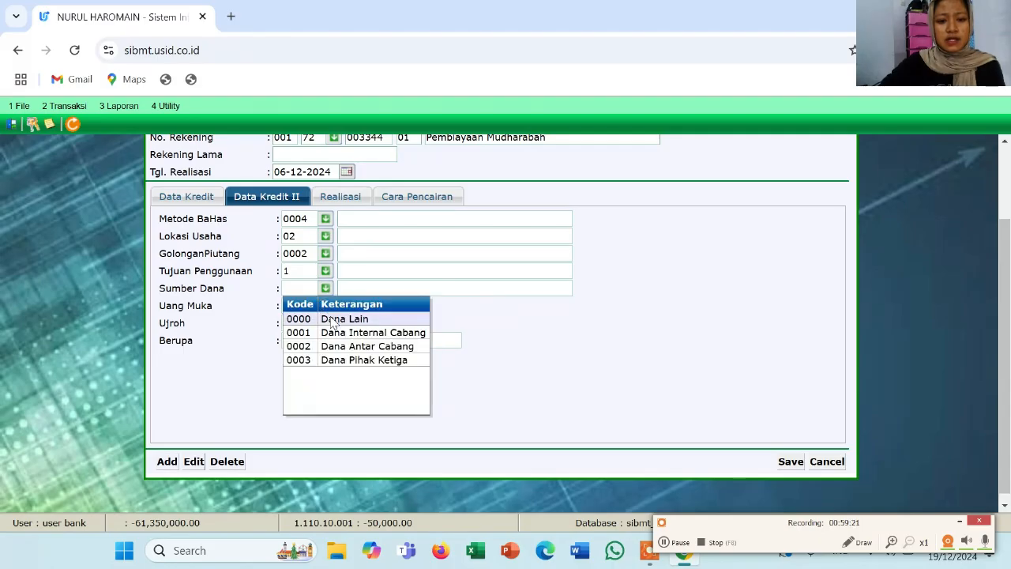
{"action": "left_click", "coordinate": [333, 319]}
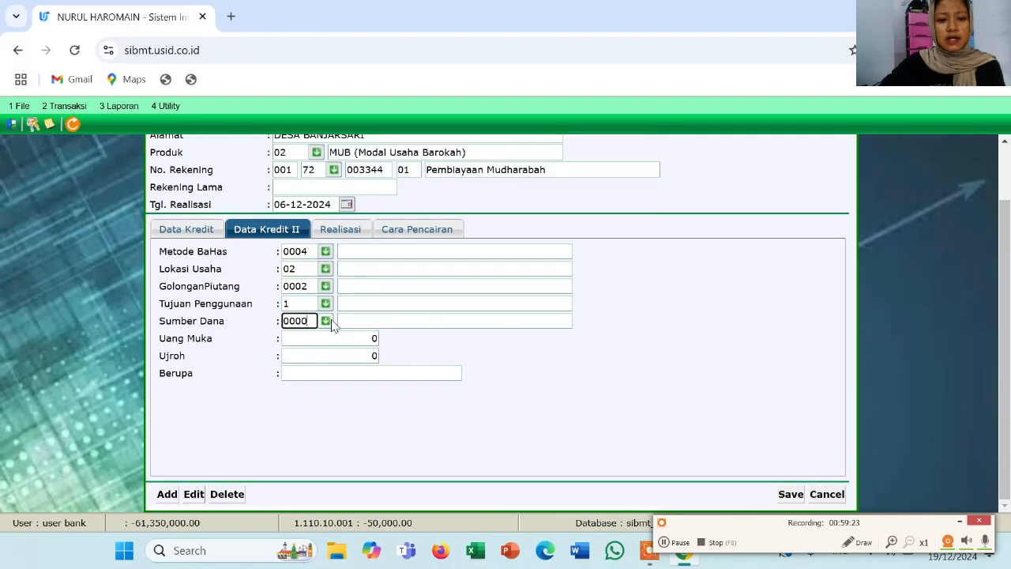
{"action": "left_click", "coordinate": [293, 337]}
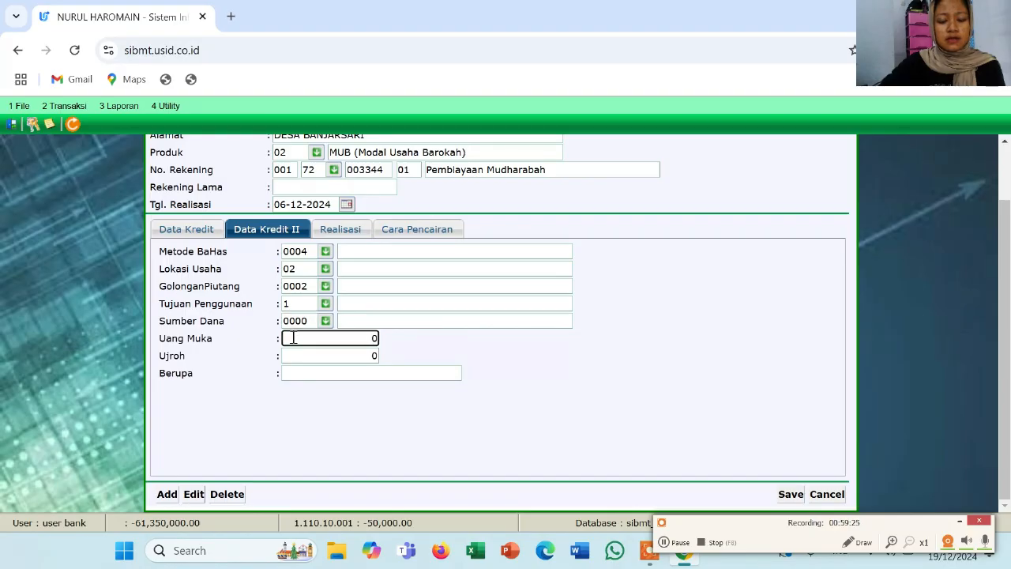
Enter a 6,000,000 down payment and 200,000 ujroh fee in the form UANG TUNAI
{"action": "left_click", "coordinate": [364, 266]}
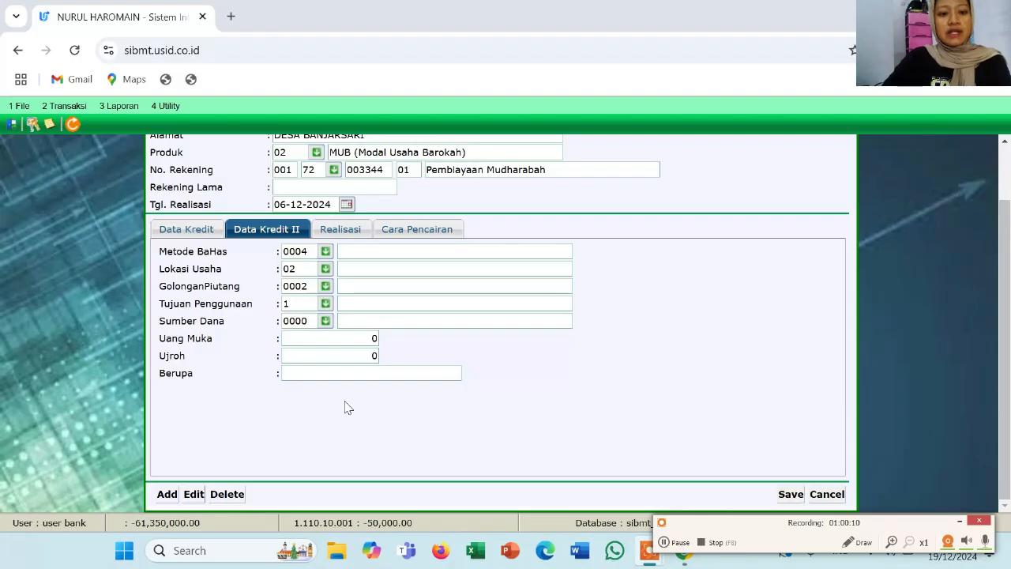
{"action": "left_click", "coordinate": [324, 339]}
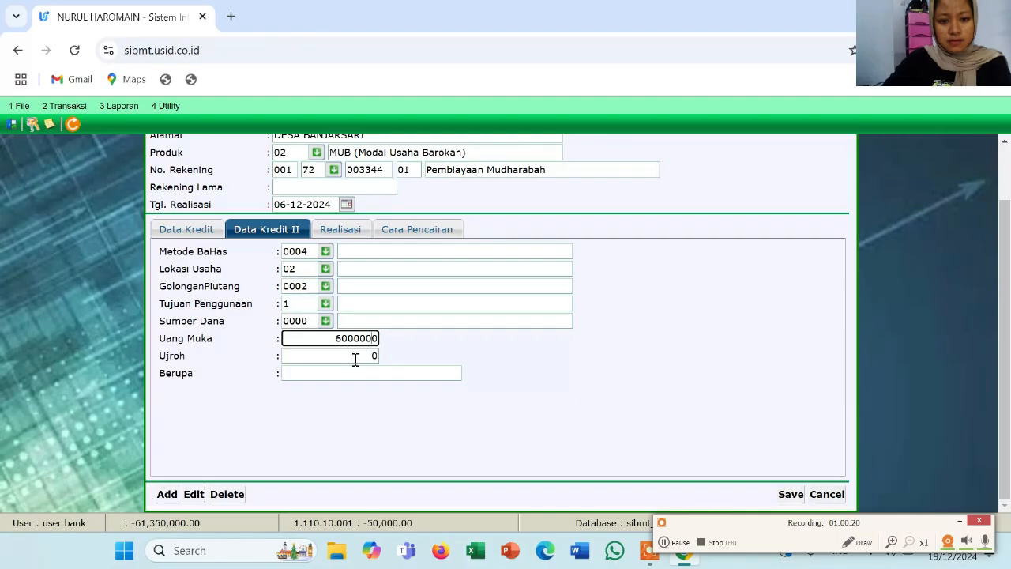
{"action": "left_click", "coordinate": [356, 357]}
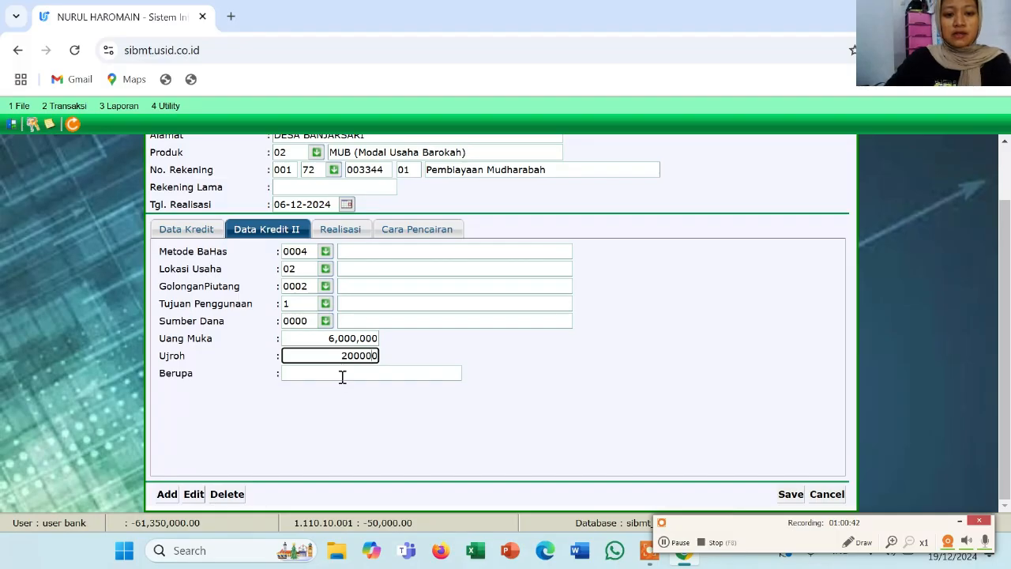
{"action": "left_click", "coordinate": [342, 373]}
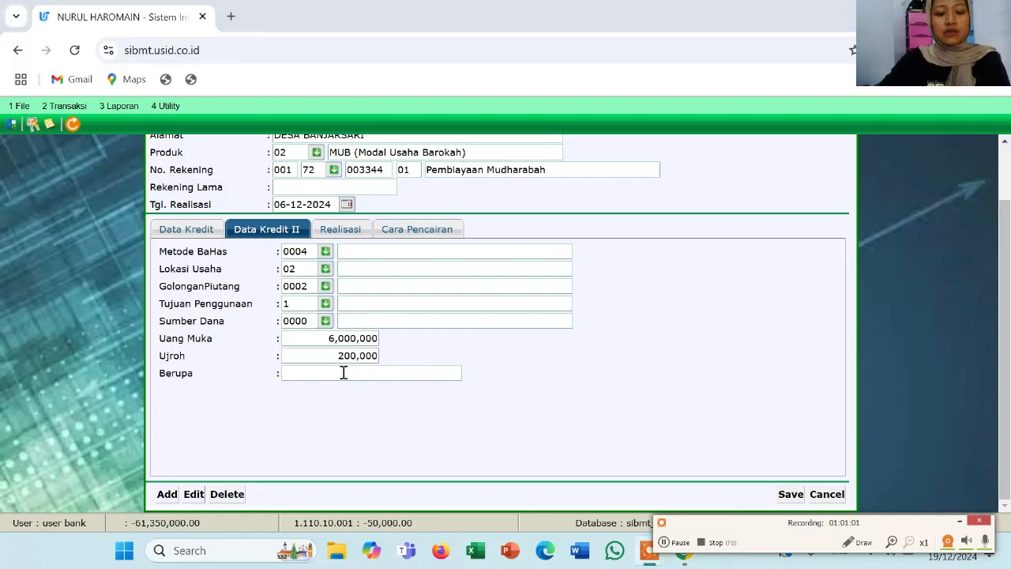
{"action": "left_click", "coordinate": [344, 373]}
{"action": "type", "text": "U"}
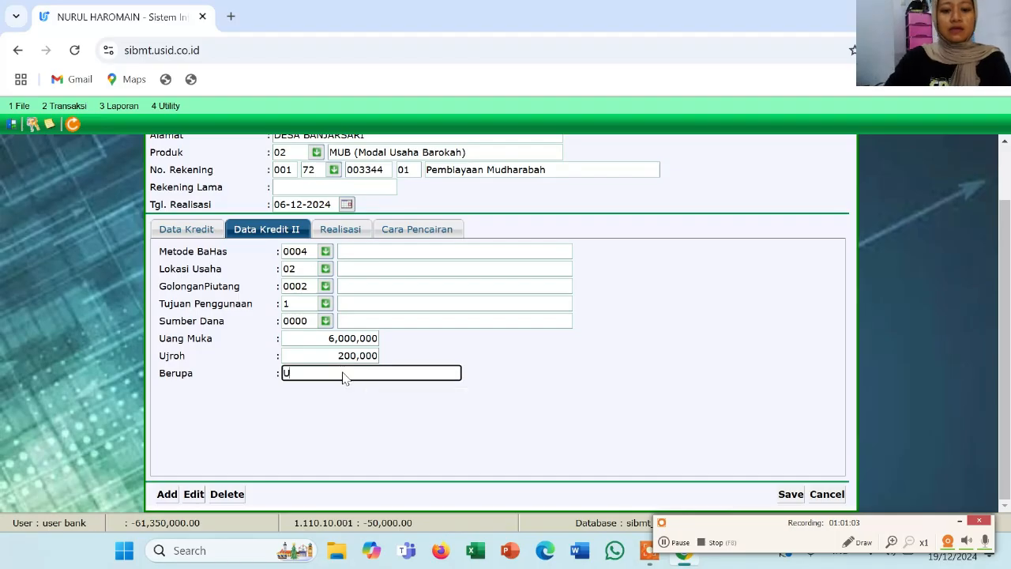
{"action": "type", "text": "ANG TUNAI"}
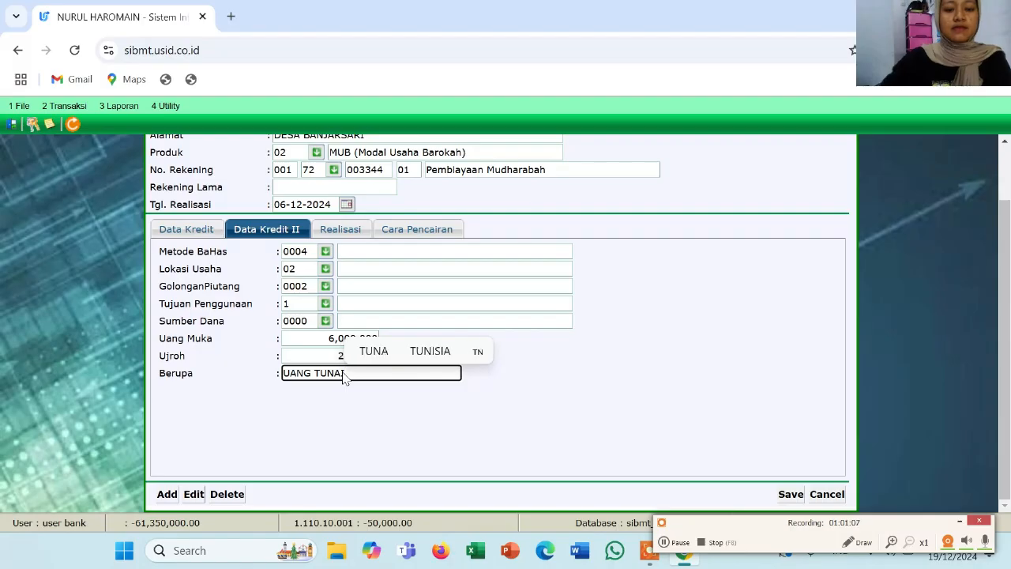
{"action": "left_click", "coordinate": [346, 232]}
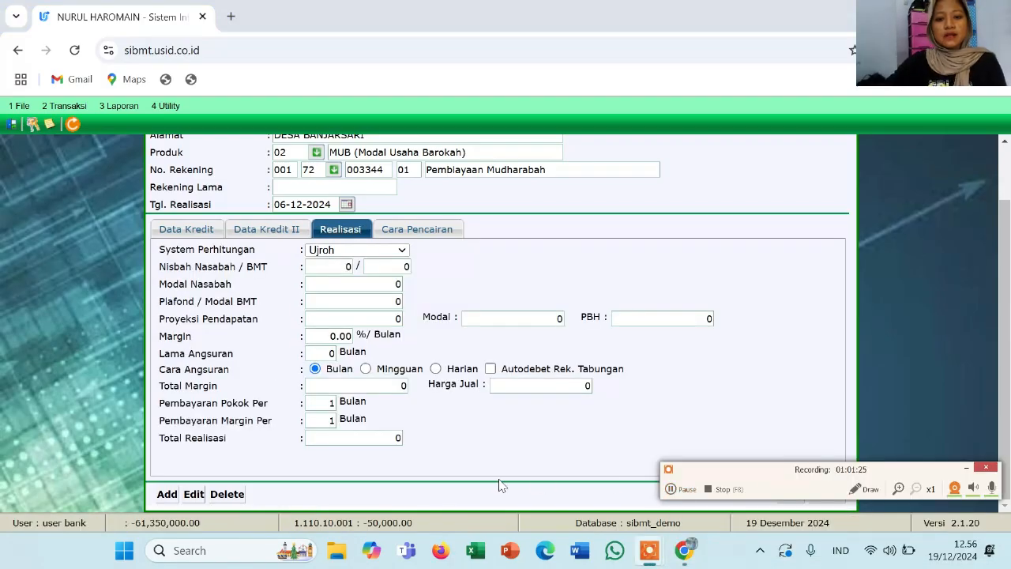
Keep the Ujroh calculation system with a 2% monthly margin over 12 installments
{"action": "left_click", "coordinate": [403, 251]}
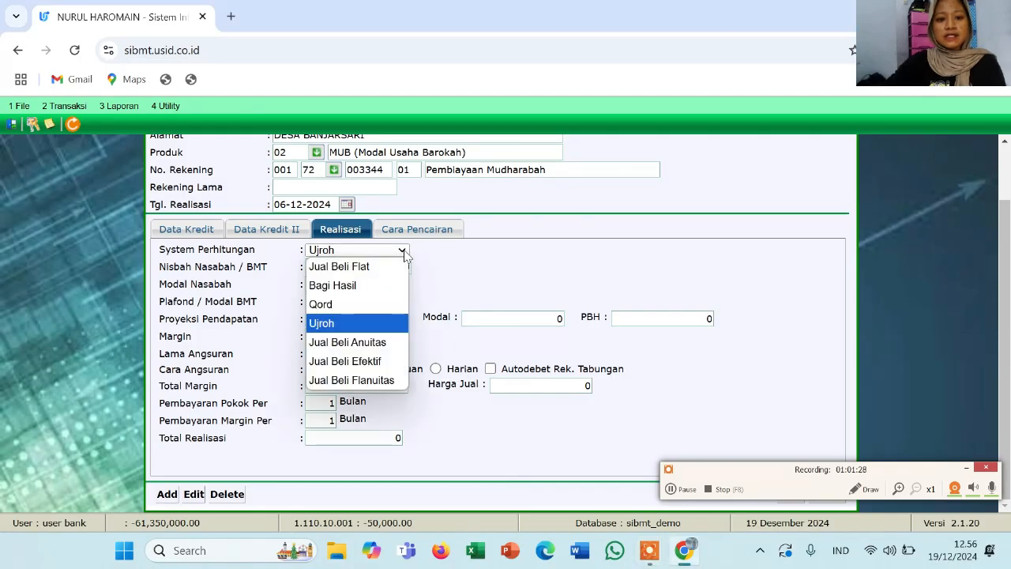
{"action": "left_click", "coordinate": [399, 323]}
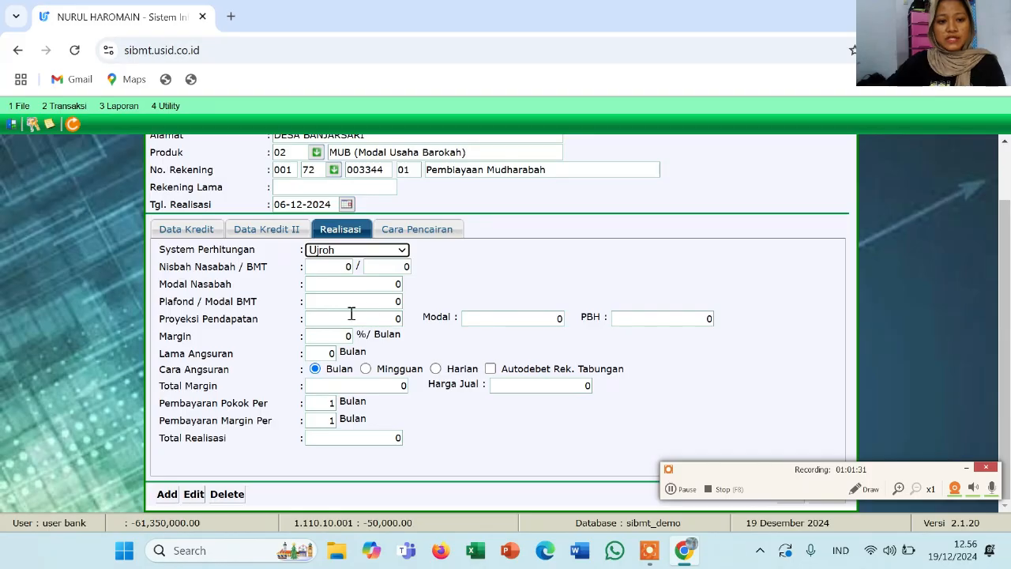
{"action": "left_click", "coordinate": [338, 338]}
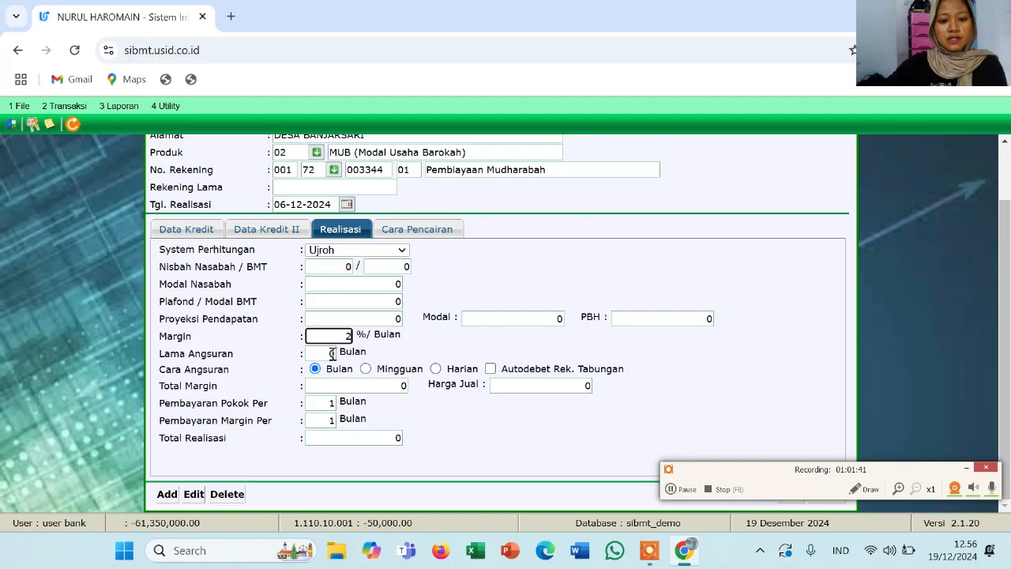
{"action": "left_click", "coordinate": [331, 354]}
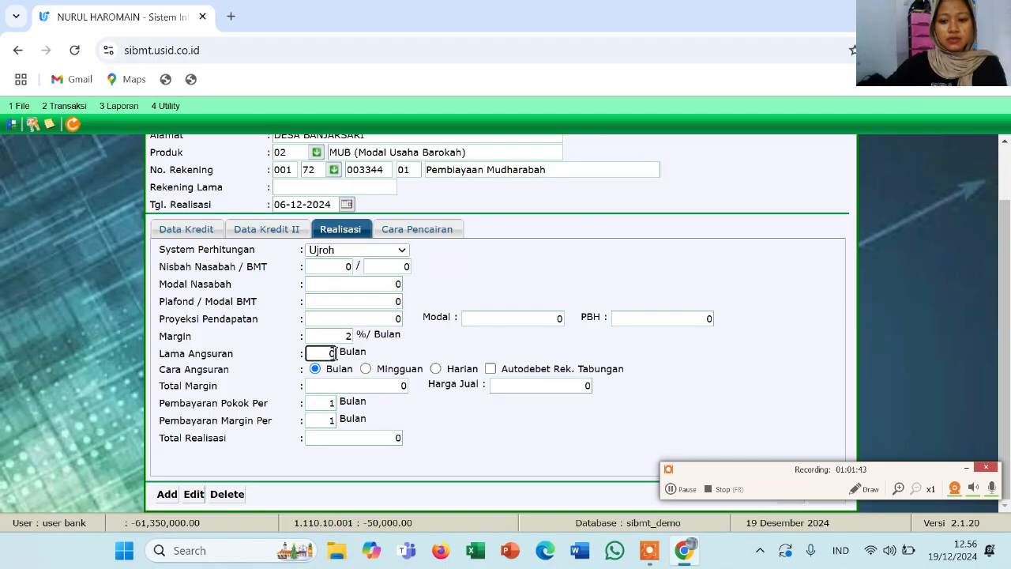
{"action": "type", "text": "12"}
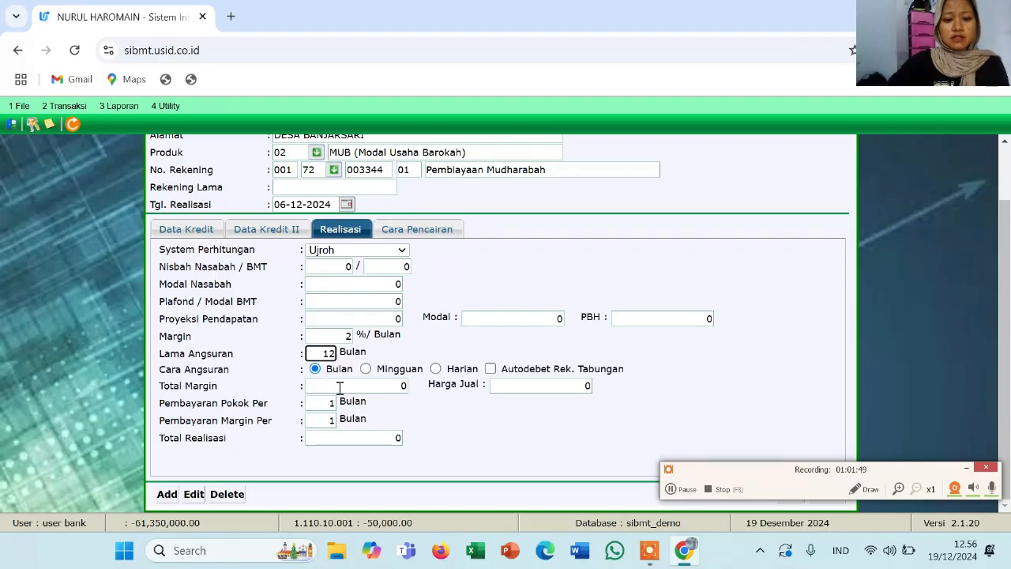
Set the total margin to 240,000, correcting the mistyped 2400000
{"action": "left_click", "coordinate": [340, 387]}
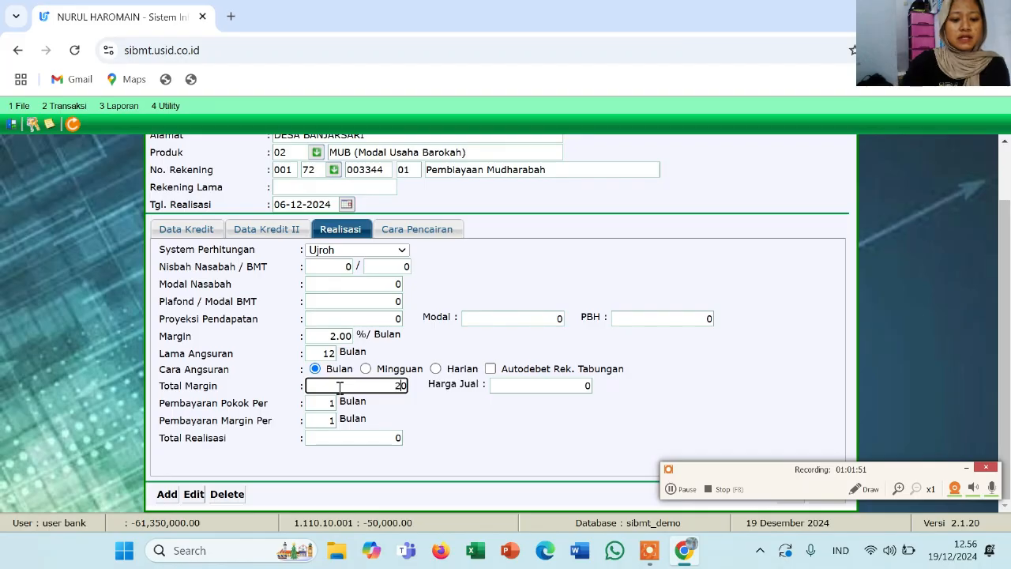
{"action": "type", "text": "2400"}
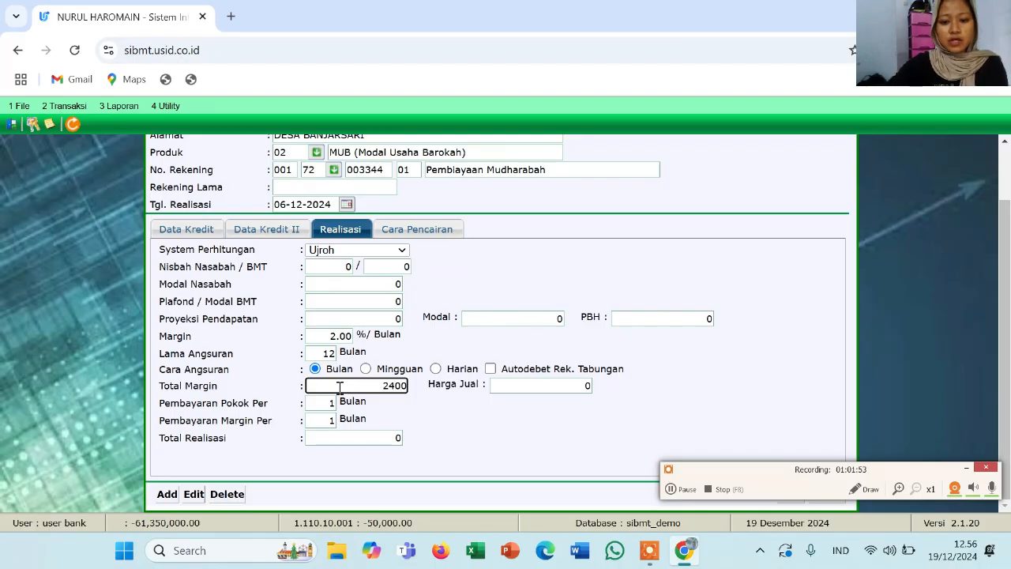
{"action": "type", "text": "0"}
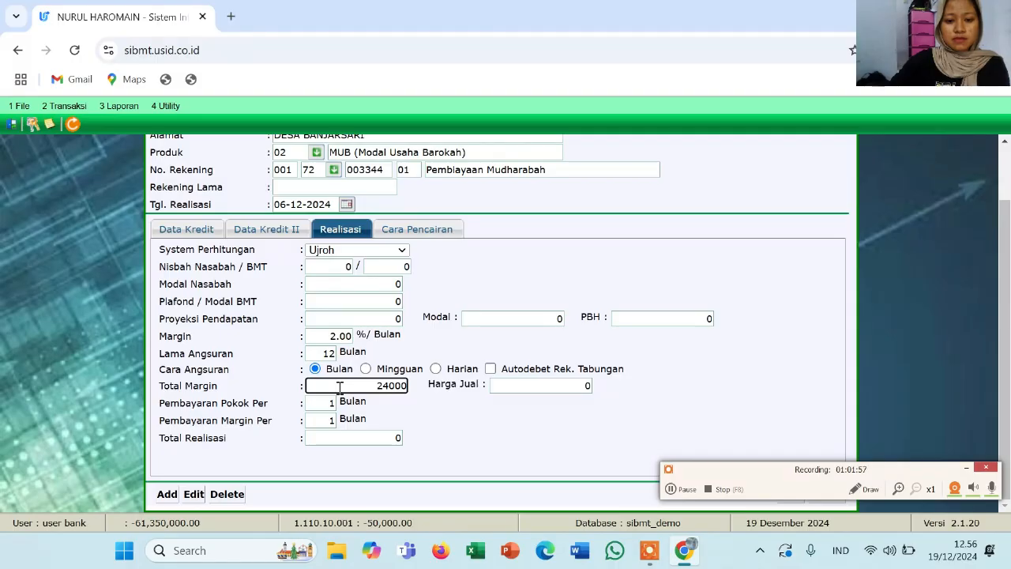
{"action": "type", "text": "00"}
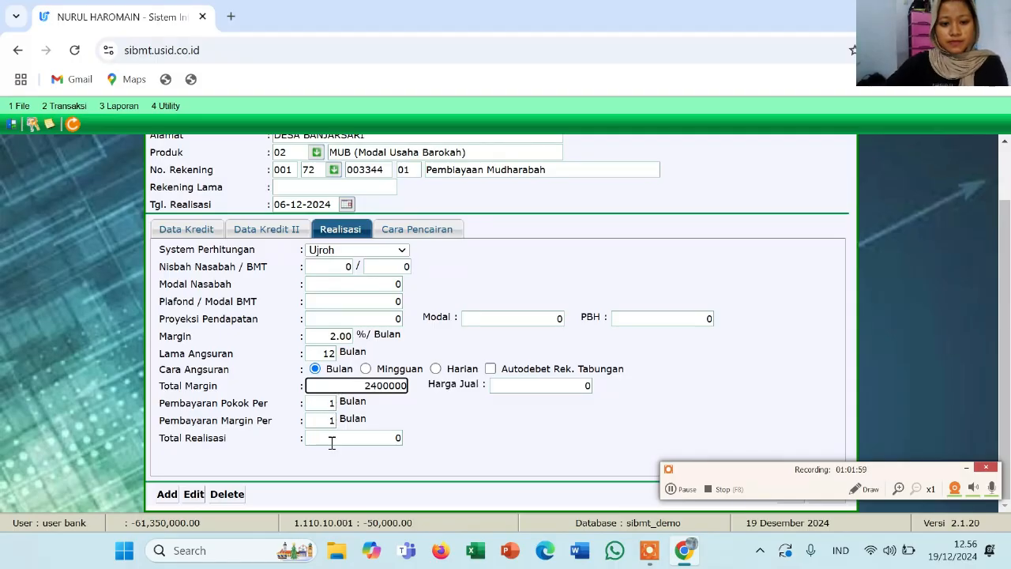
{"action": "left_click", "coordinate": [332, 443]}
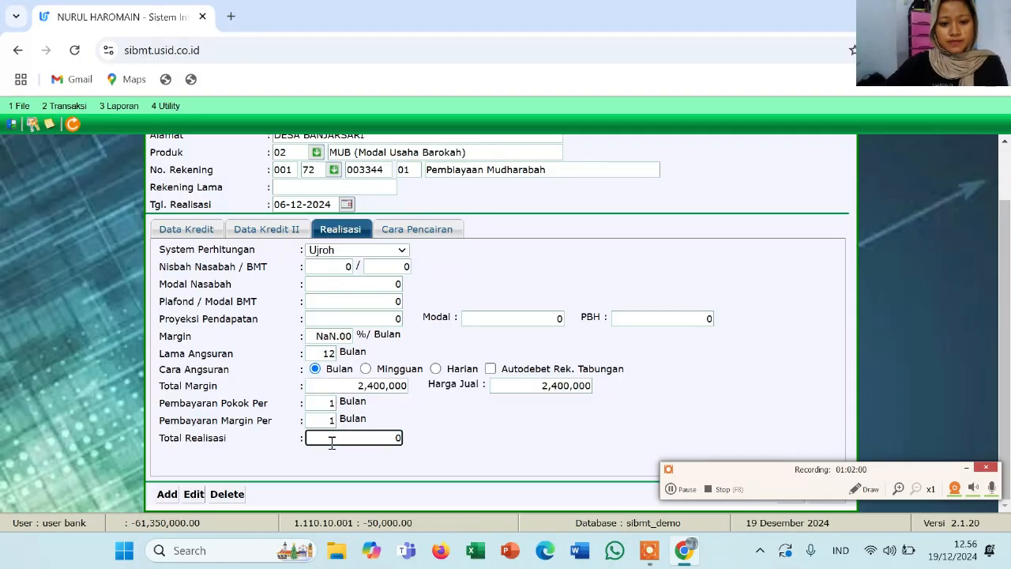
{"action": "left_click", "coordinate": [380, 384]}
{"action": "key", "text": "BackSpace"}
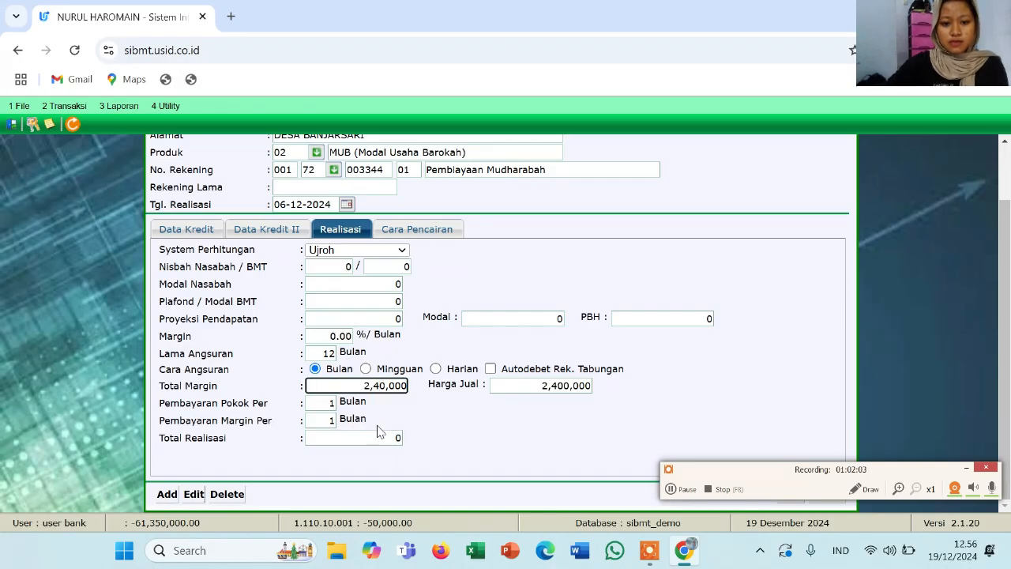
{"action": "left_click", "coordinate": [376, 444]}
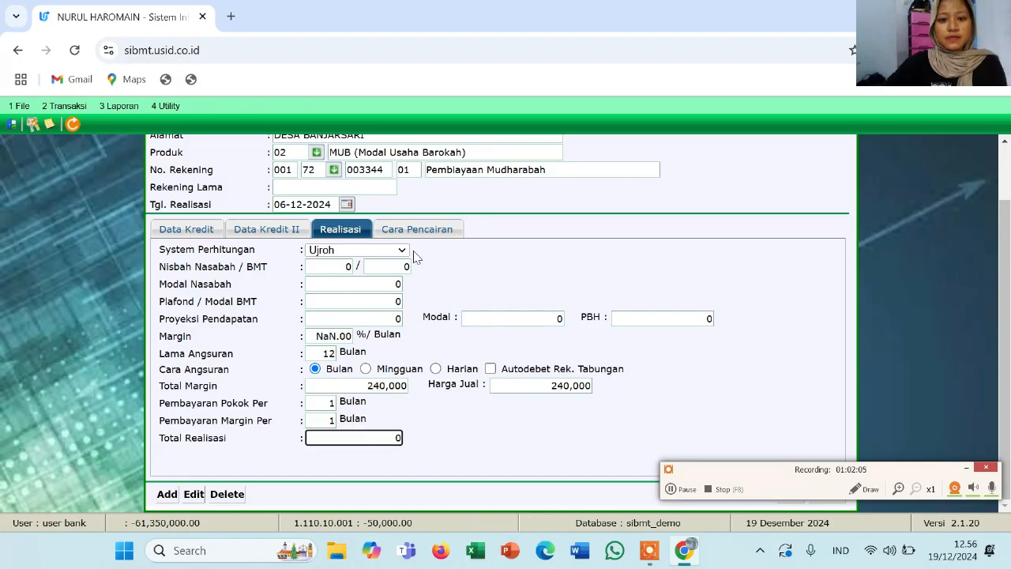
{"action": "left_click", "coordinate": [400, 234]}
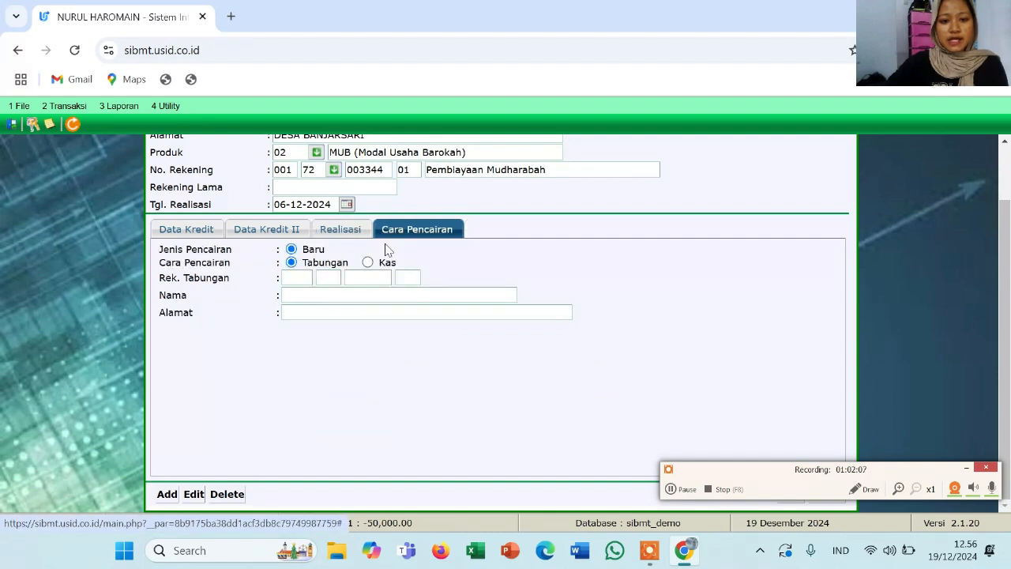
Fill each part of the customer's savings account number from the suggestions so name and address appear
{"action": "left_click", "coordinate": [296, 276]}
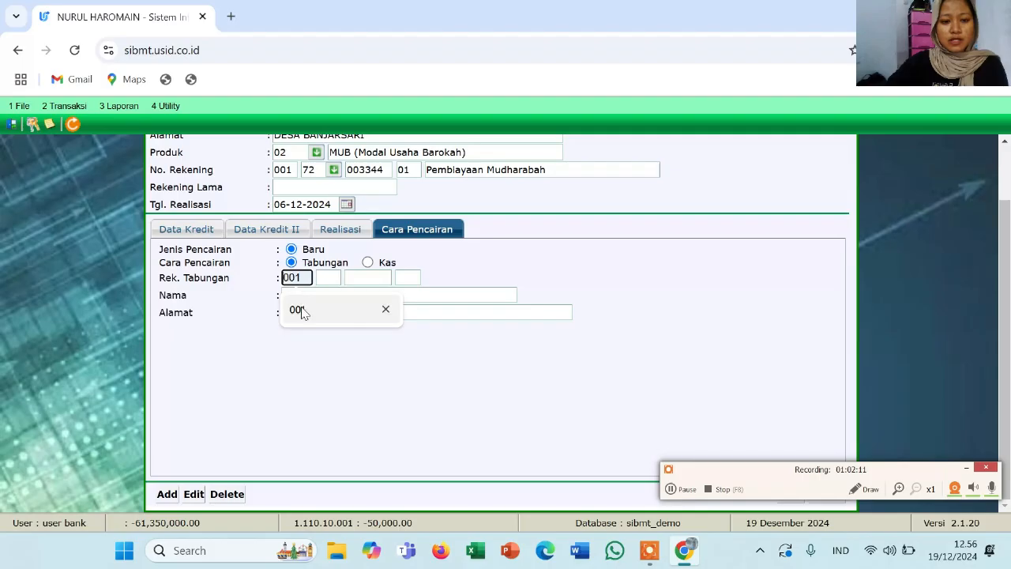
{"action": "left_click", "coordinate": [299, 309]}
{"action": "left_click", "coordinate": [325, 279]}
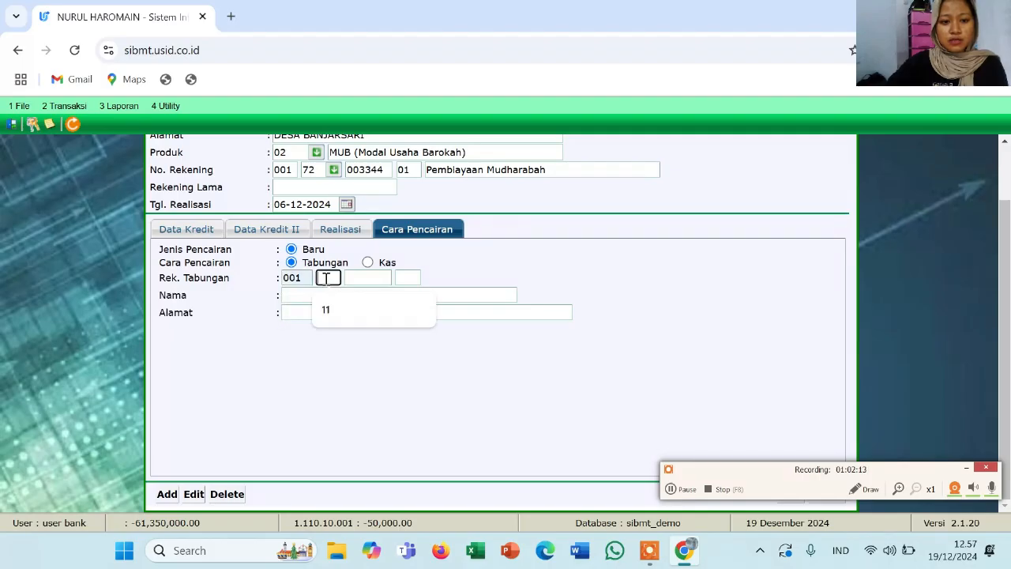
{"action": "left_click", "coordinate": [335, 321]}
{"action": "left_click", "coordinate": [361, 278]}
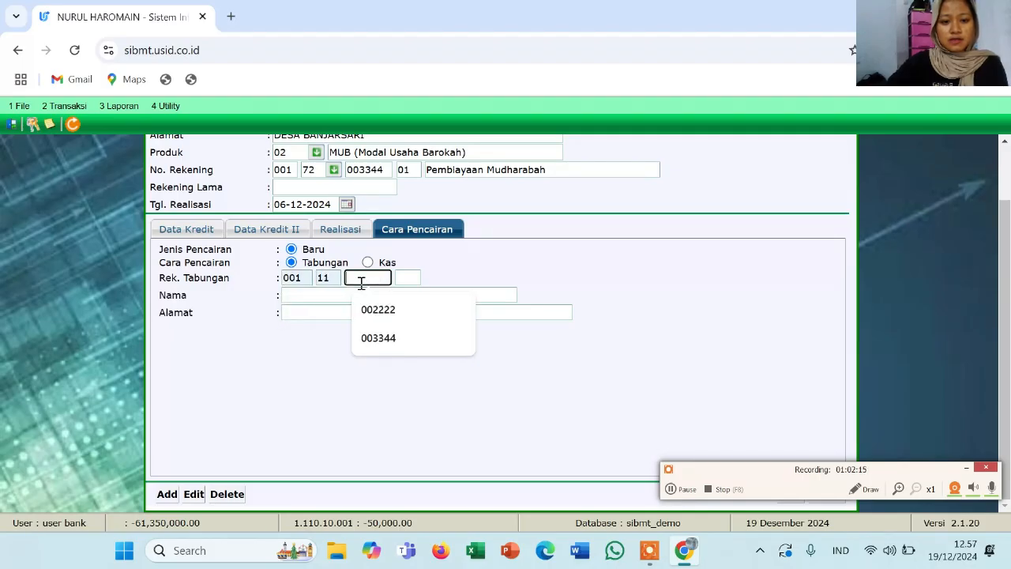
{"action": "left_click", "coordinate": [371, 340]}
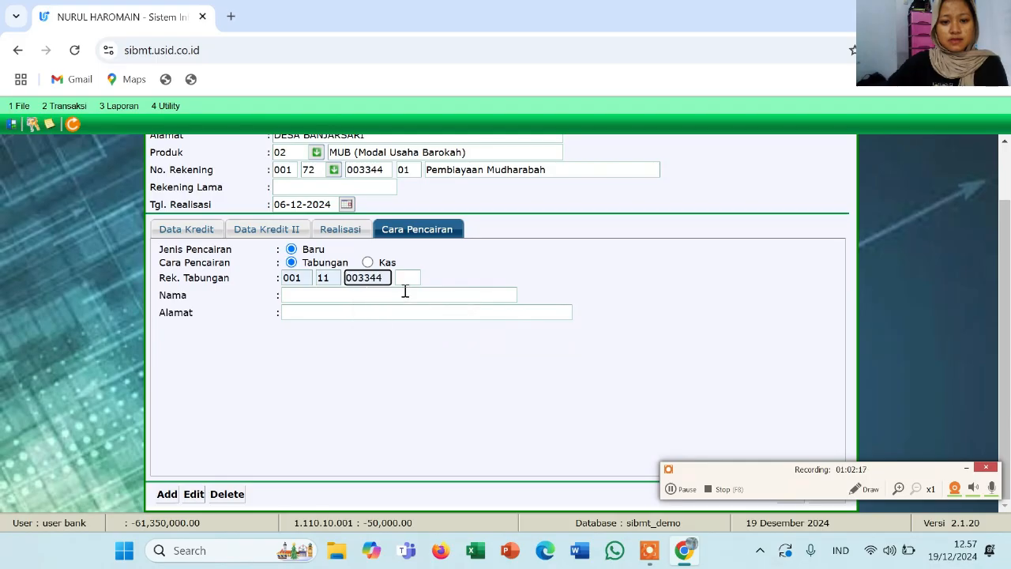
{"action": "left_click", "coordinate": [406, 281]}
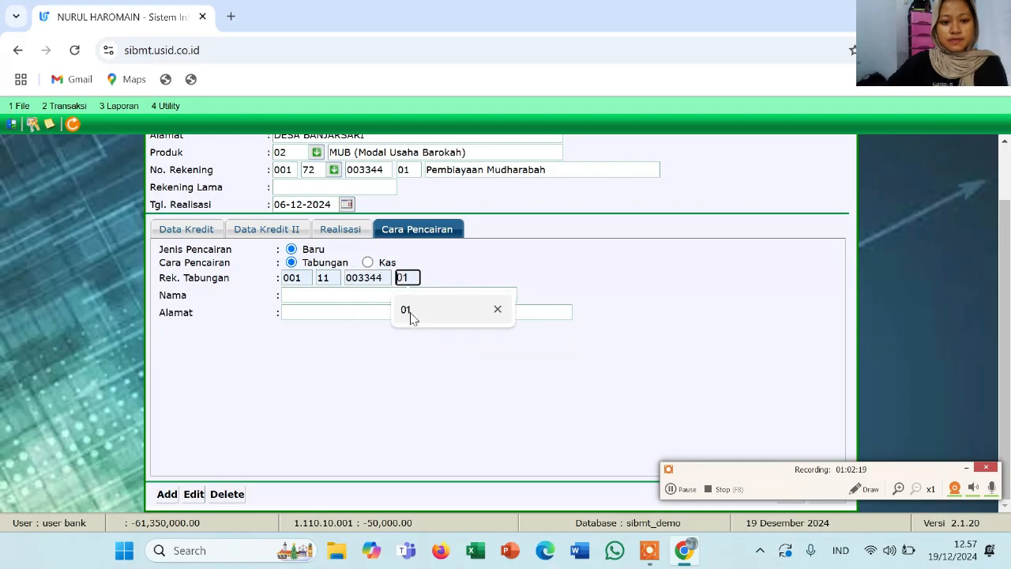
{"action": "left_click", "coordinate": [402, 305]}
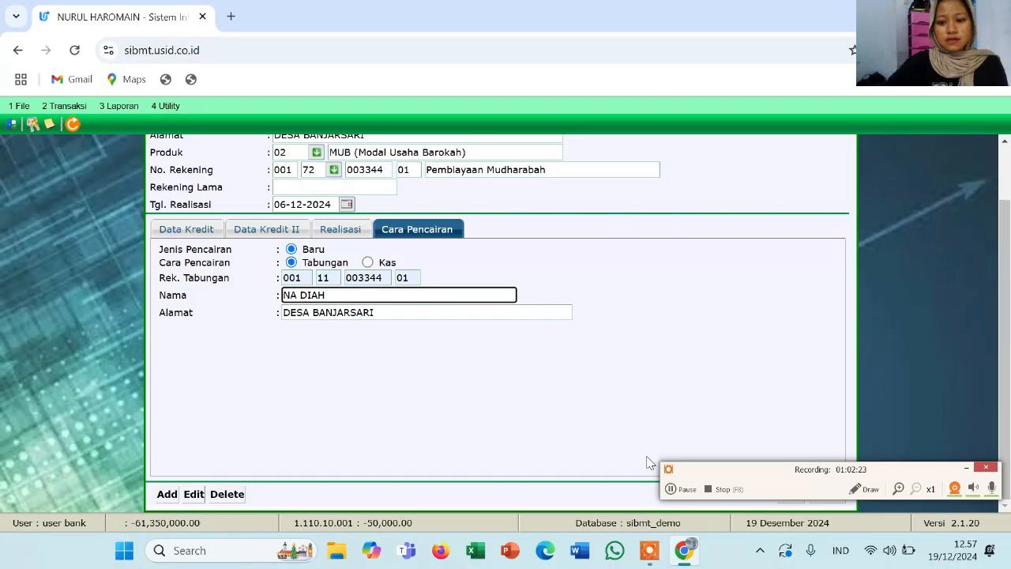
{"action": "left_click_drag", "start_coordinate": [782, 480], "coordinate": [861, 527]}
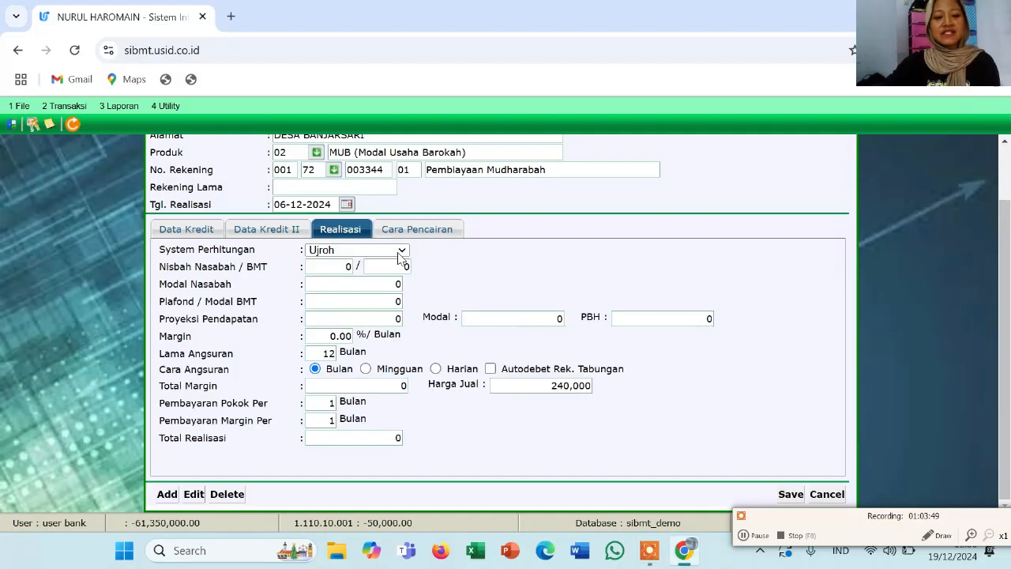
Keep Ujroh calculation and set the financing ceiling to 12,000,000
{"action": "left_click", "coordinate": [402, 251]}
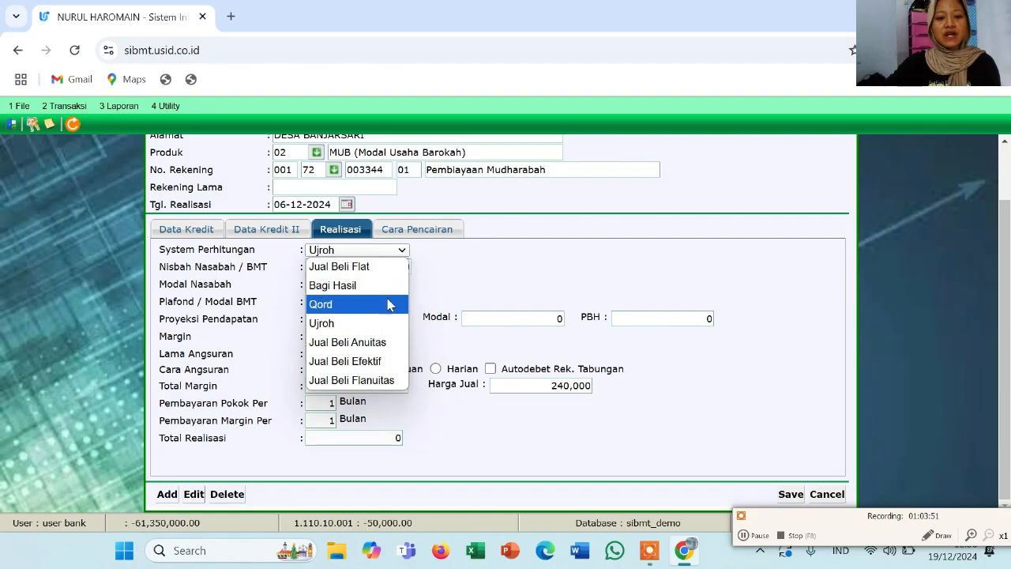
{"action": "left_click", "coordinate": [385, 324]}
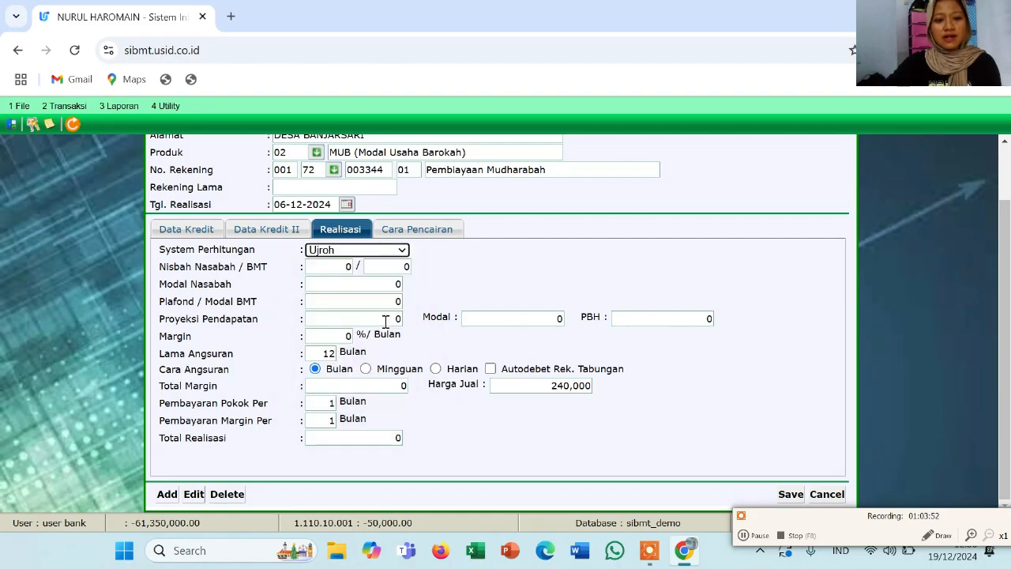
{"action": "left_click", "coordinate": [353, 301]}
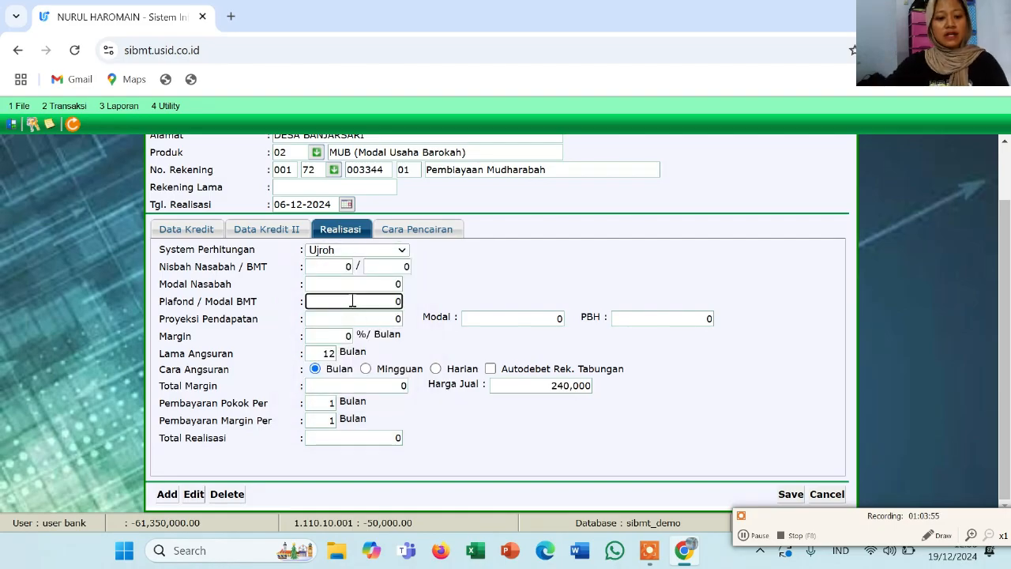
{"action": "type", "text": "1200"}
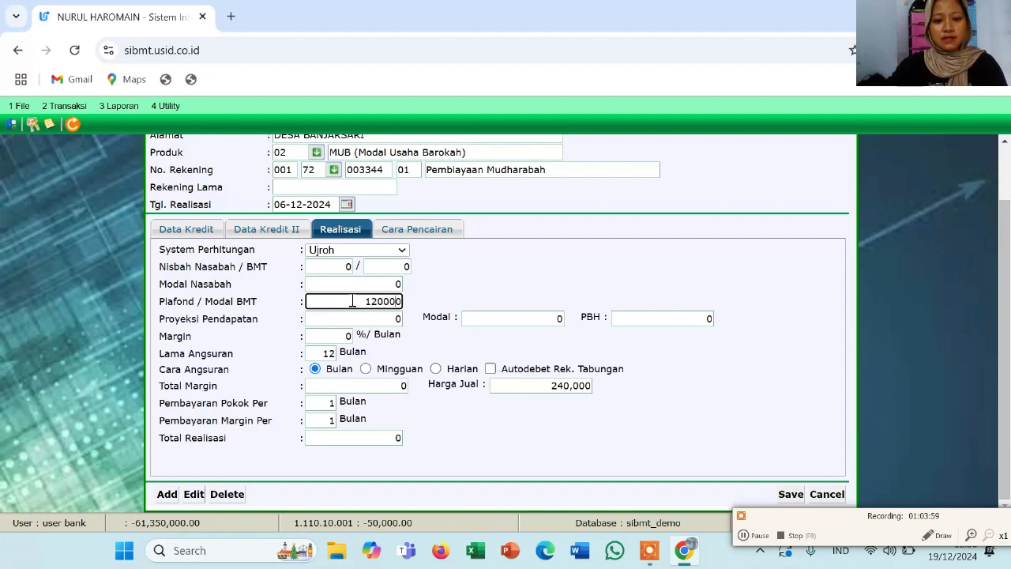
{"action": "type", "text": "00"}
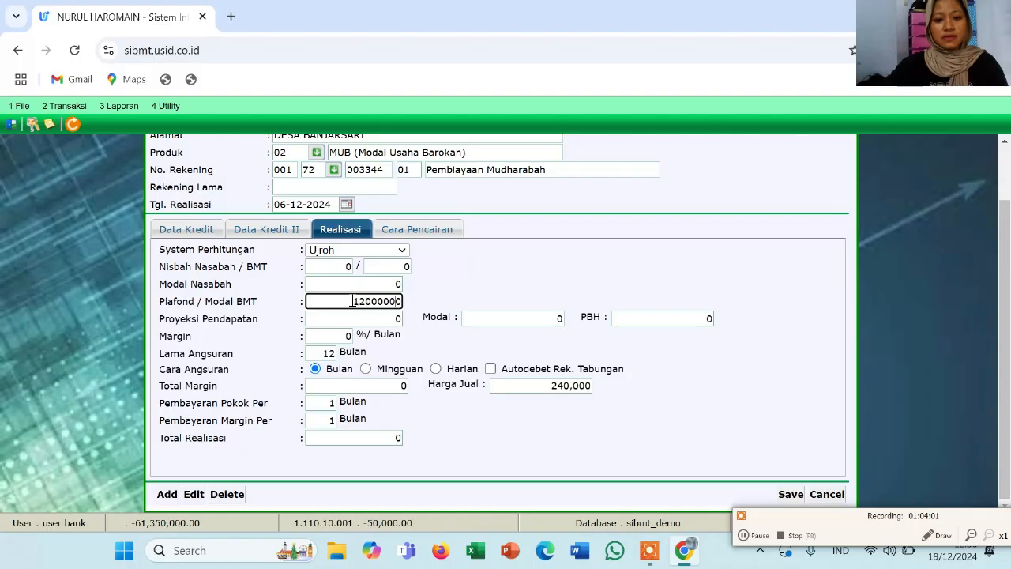
{"action": "left_click", "coordinate": [353, 319]}
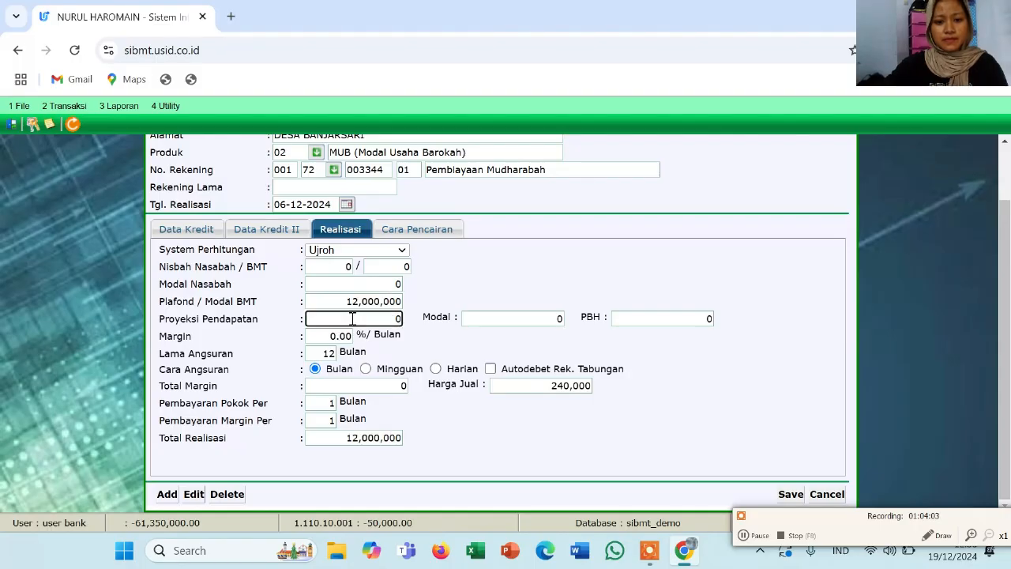
Clear the margin rate and set the total margin to 240,000 for a 12,240,000 selling price
{"action": "left_click", "coordinate": [348, 337]}
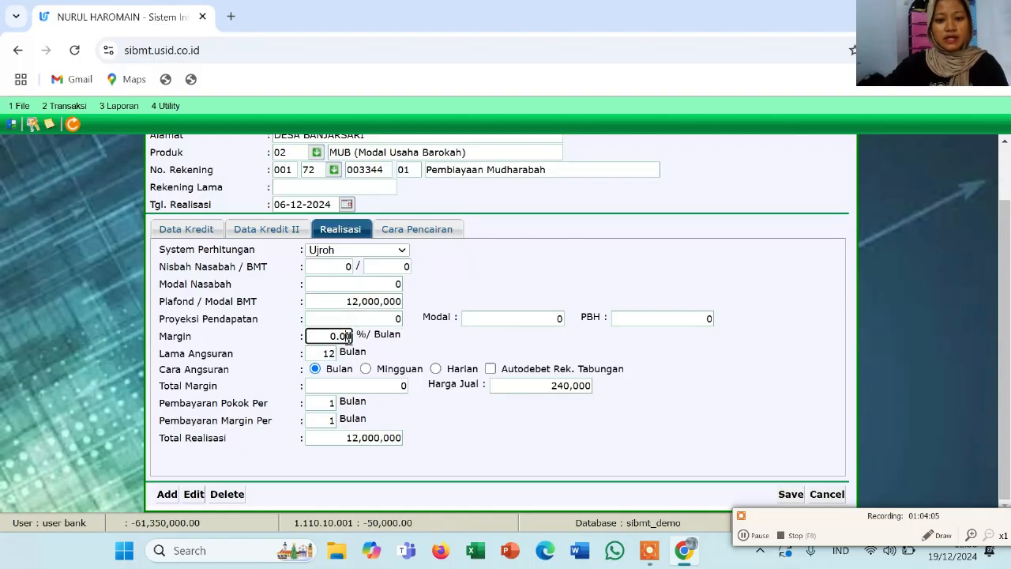
{"action": "key", "text": "BackSpace"}
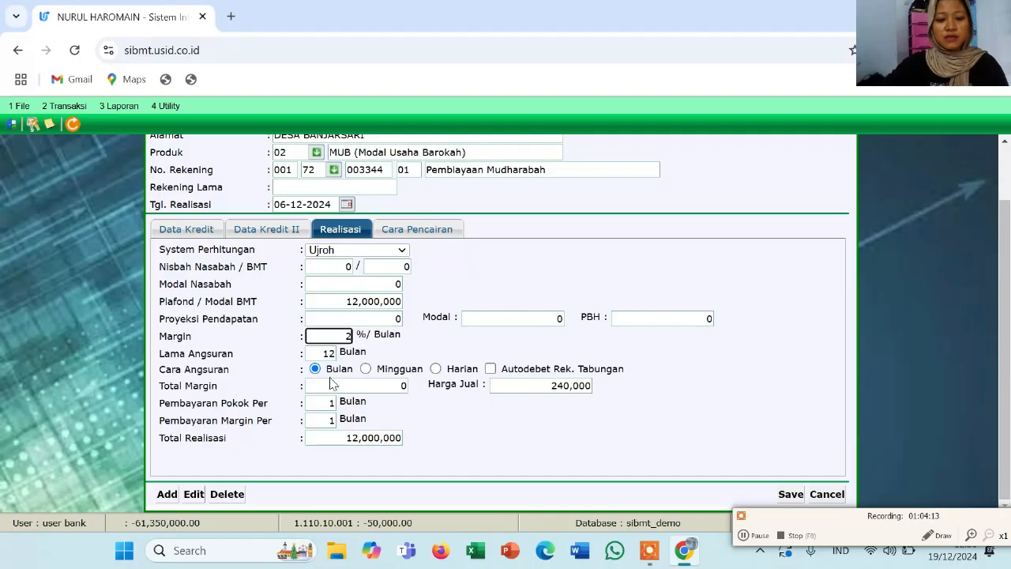
{"action": "left_click", "coordinate": [330, 387]}
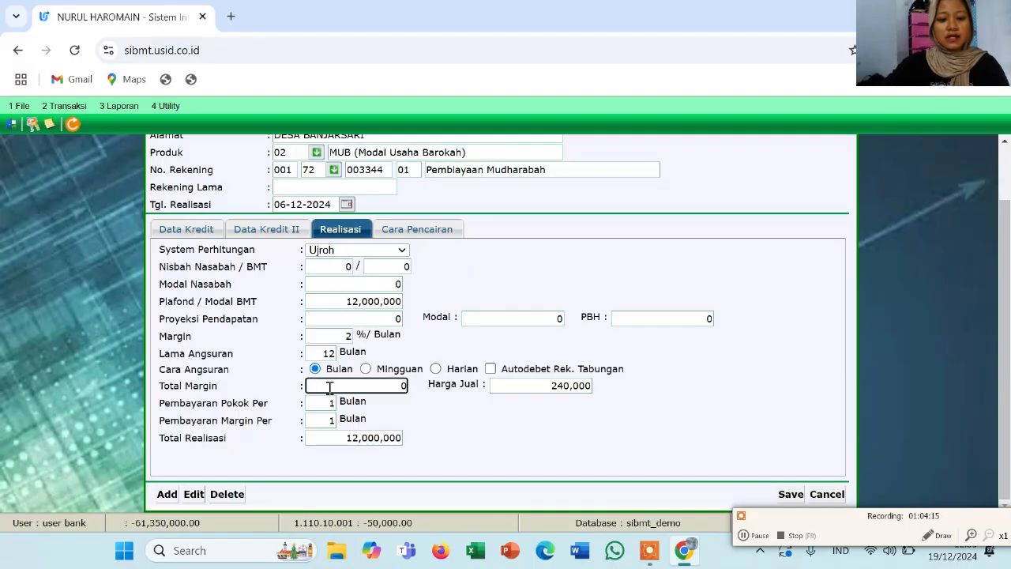
{"action": "type", "text": "24"}
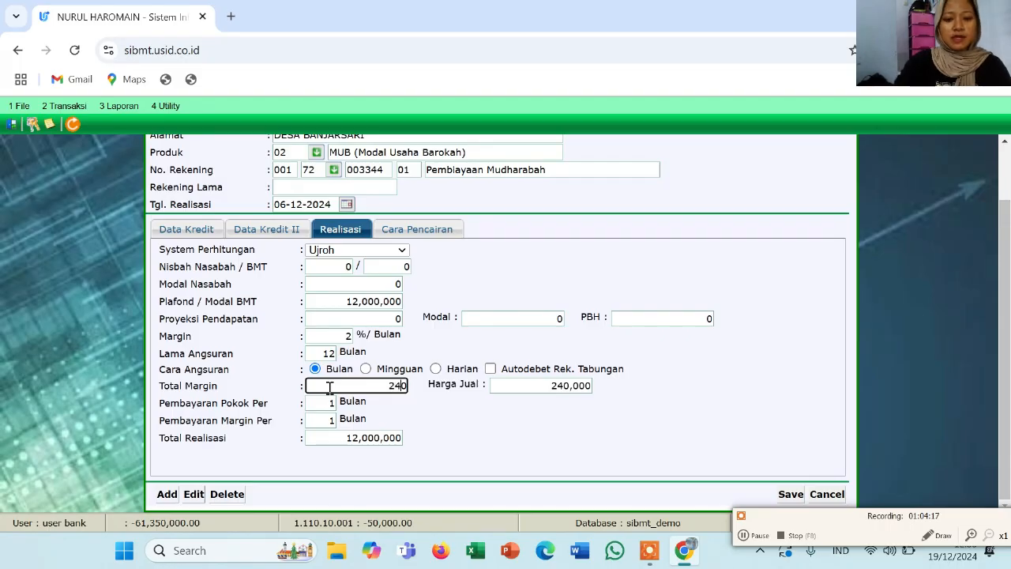
{"action": "type", "text": "000"}
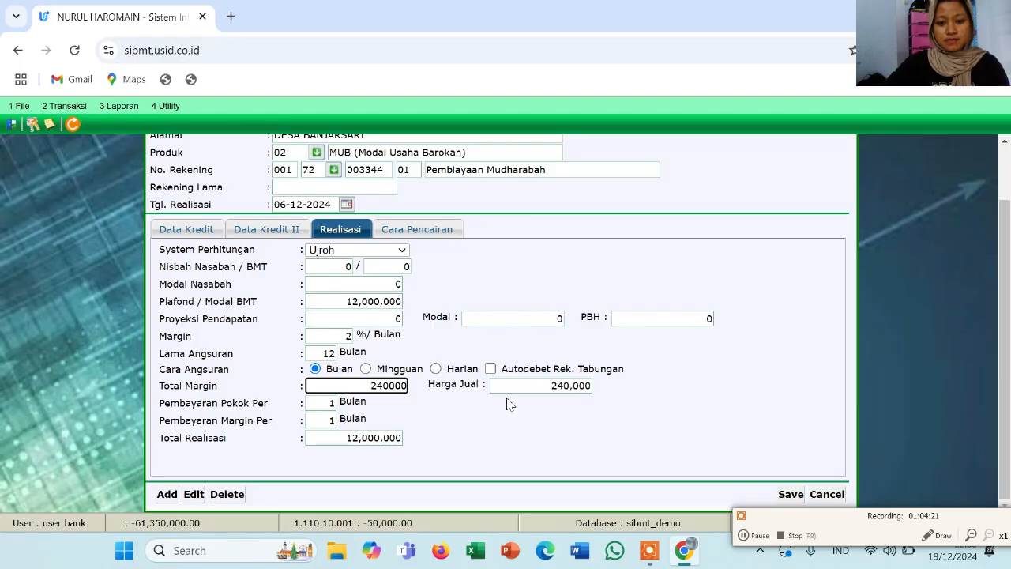
{"action": "left_click", "coordinate": [328, 438]}
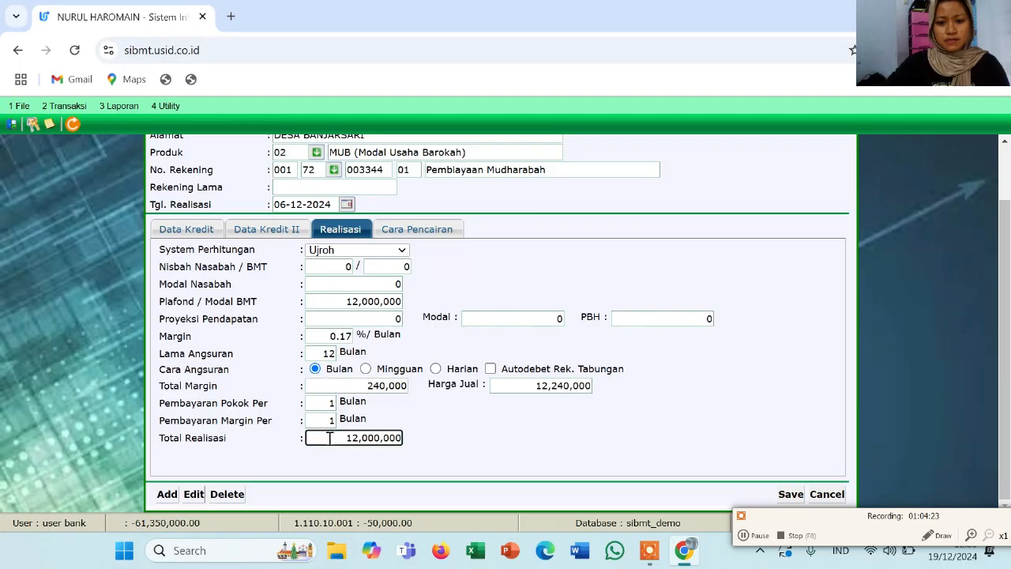
{"action": "left_click", "coordinate": [416, 234]}
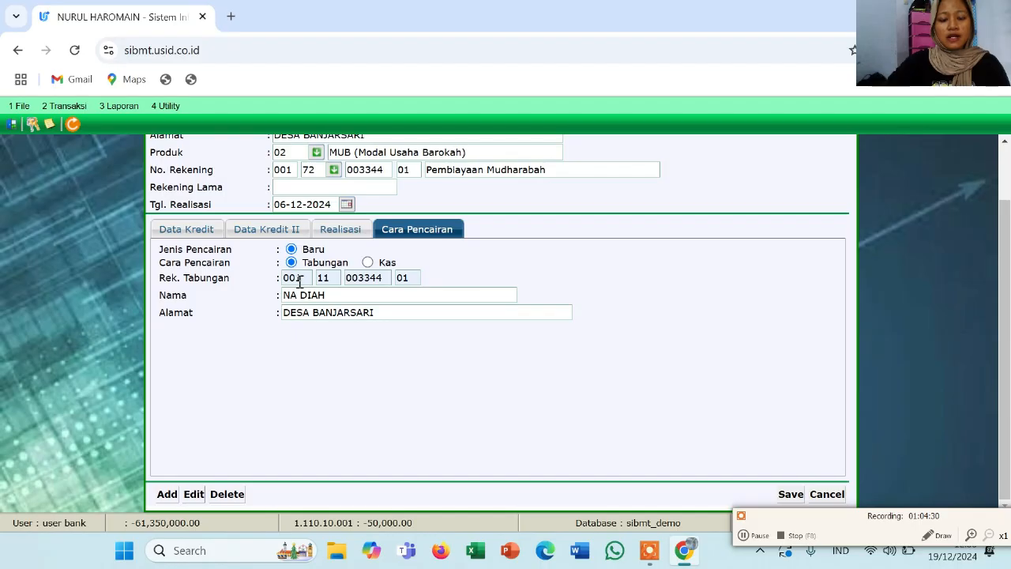
Check the savings account parts, save the realization with Oke, and close its form
{"action": "left_click", "coordinate": [300, 281]}
{"action": "left_click", "coordinate": [331, 278]}
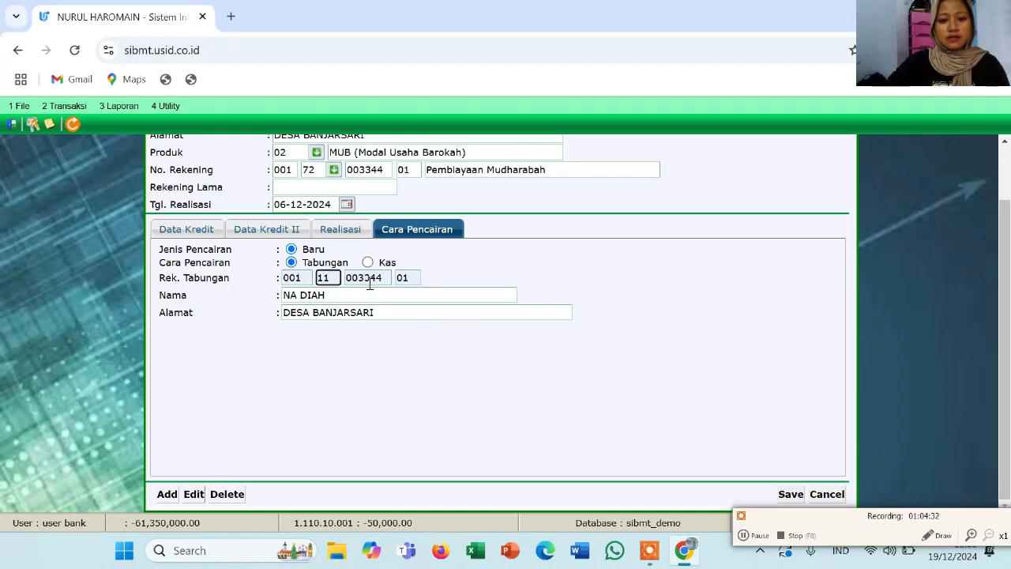
{"action": "left_click", "coordinate": [369, 282]}
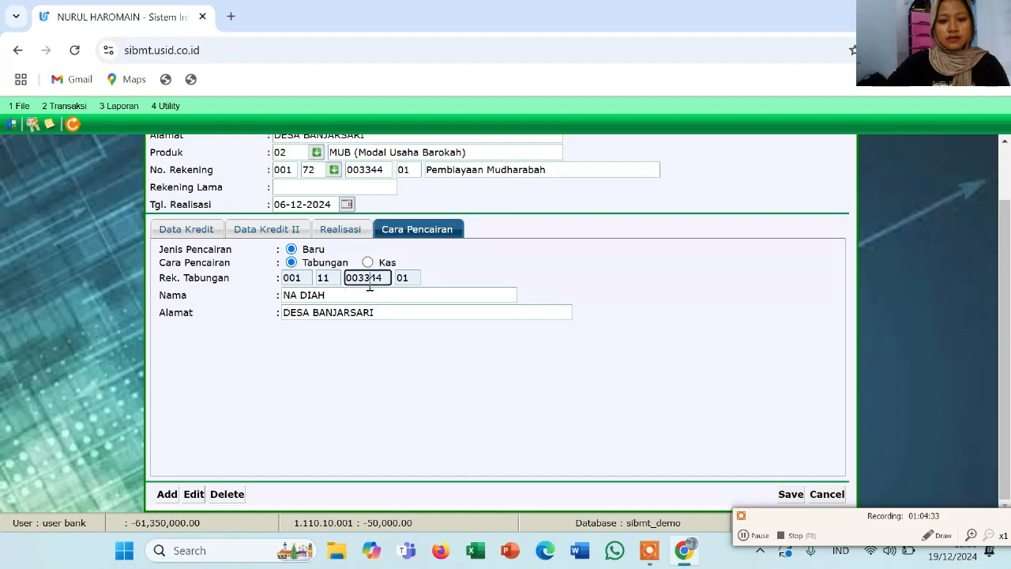
{"action": "left_click", "coordinate": [790, 496]}
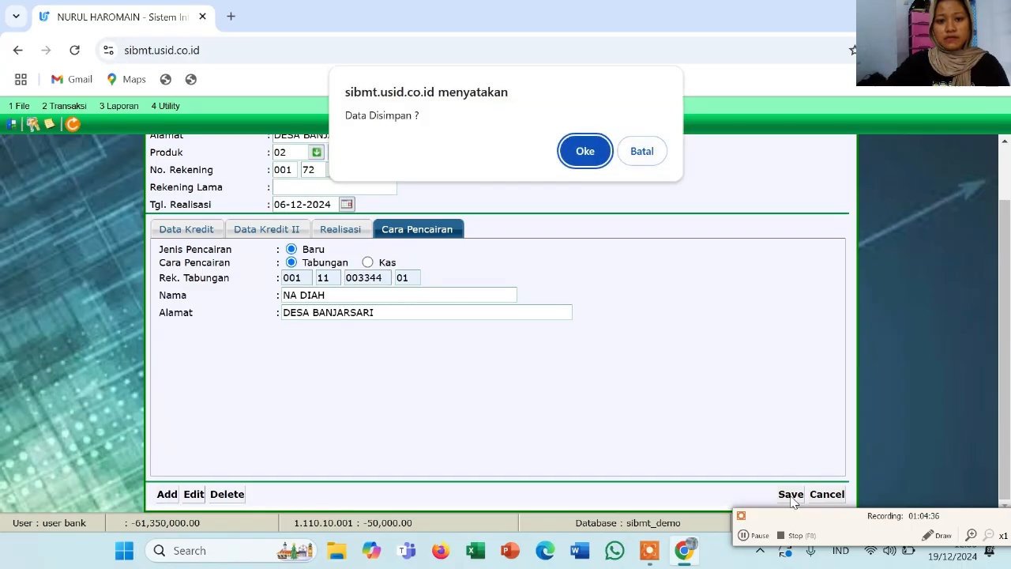
{"action": "left_click", "coordinate": [585, 152]}
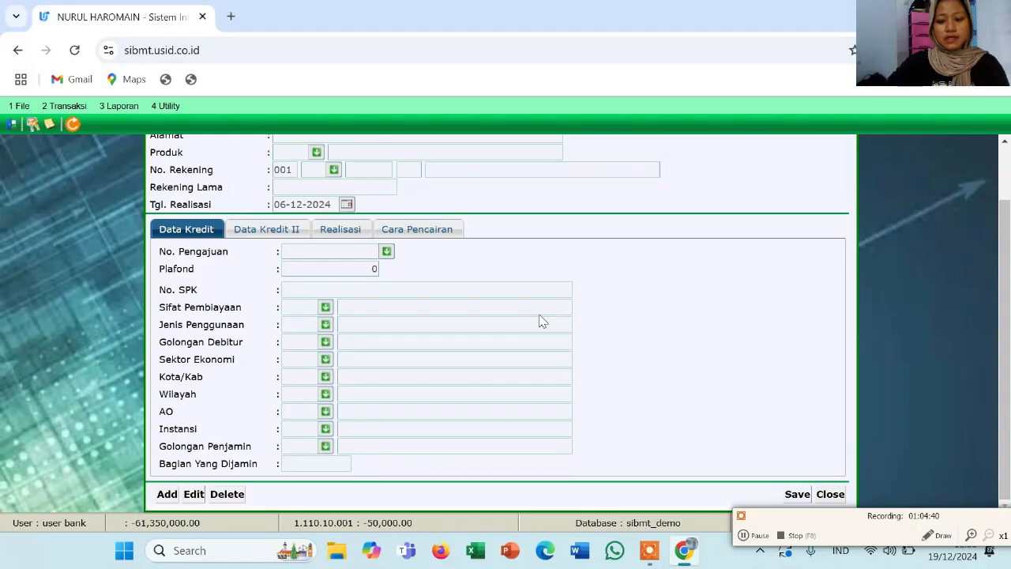
{"action": "scroll", "coordinate": [542, 321], "scroll_direction": "up", "scroll_amount": 1}
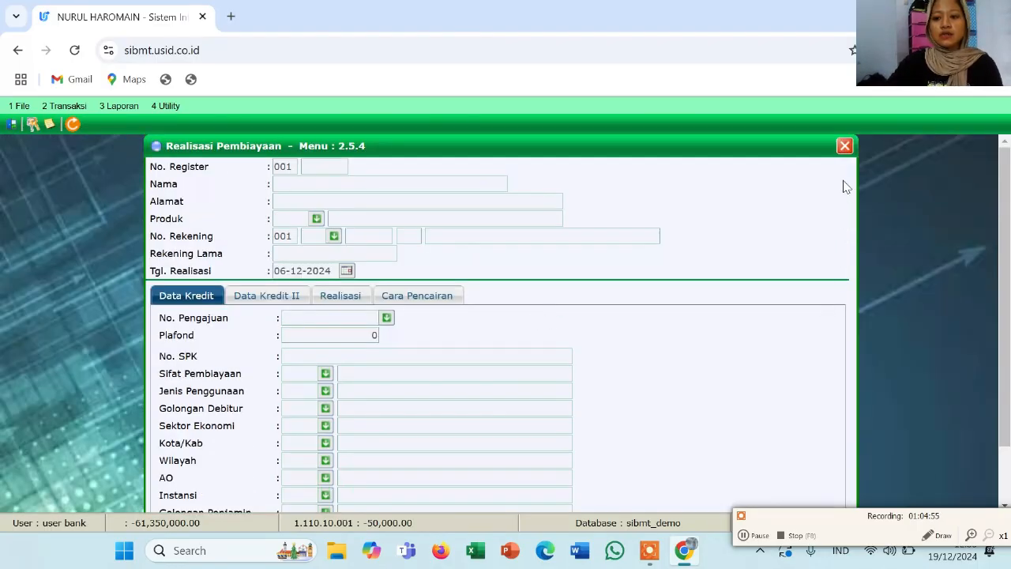
{"action": "left_click", "coordinate": [845, 153]}
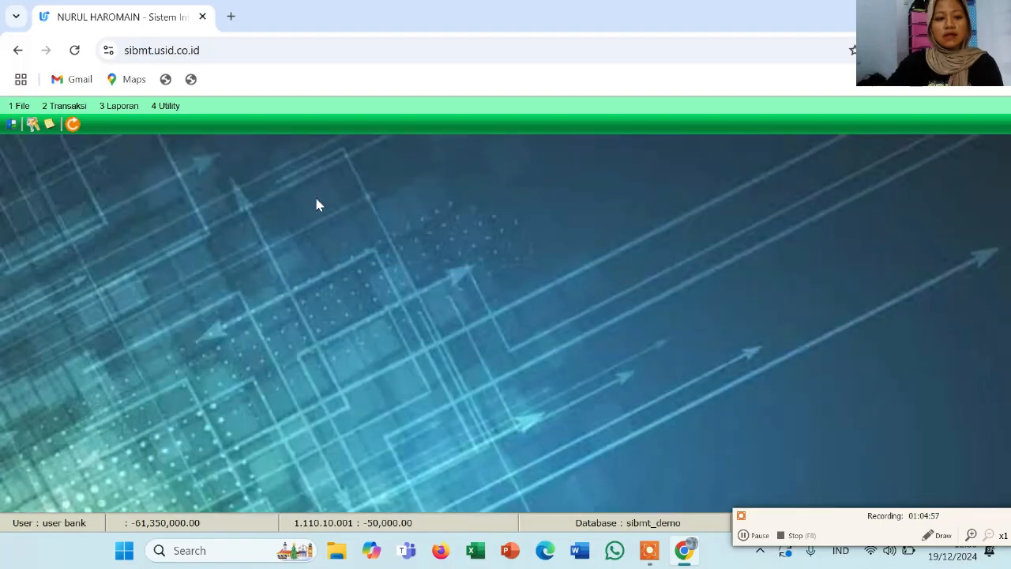
Search for the customer by name in 2.16 Cari Register Nasabah
{"action": "left_click", "coordinate": [68, 108]}
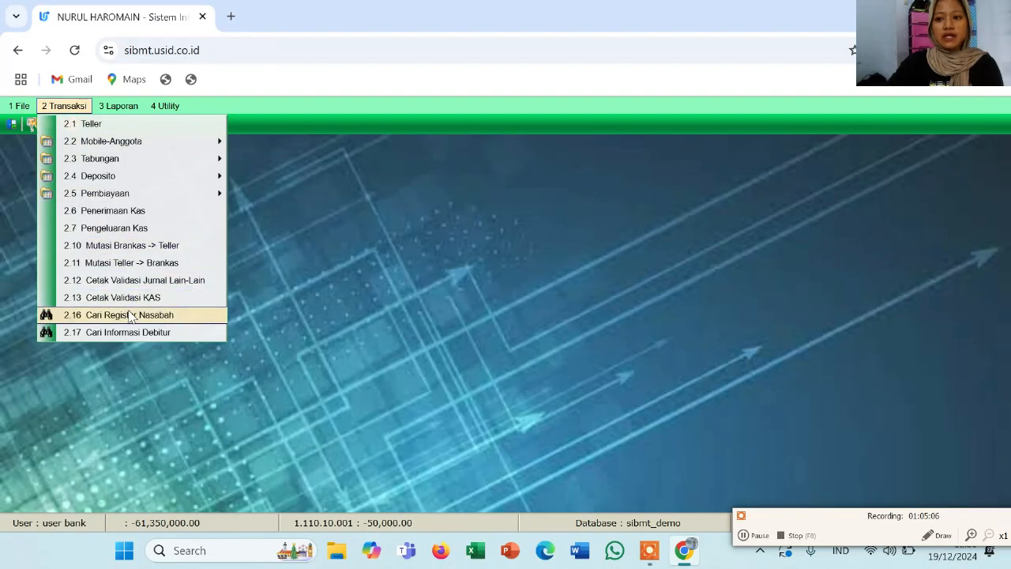
{"action": "left_click", "coordinate": [130, 314]}
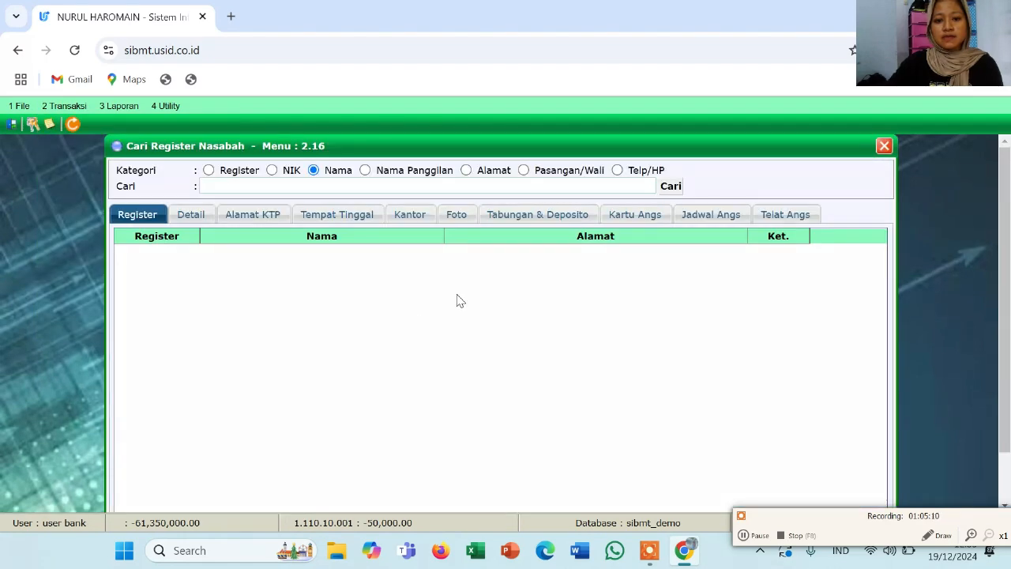
{"action": "left_click", "coordinate": [472, 186]}
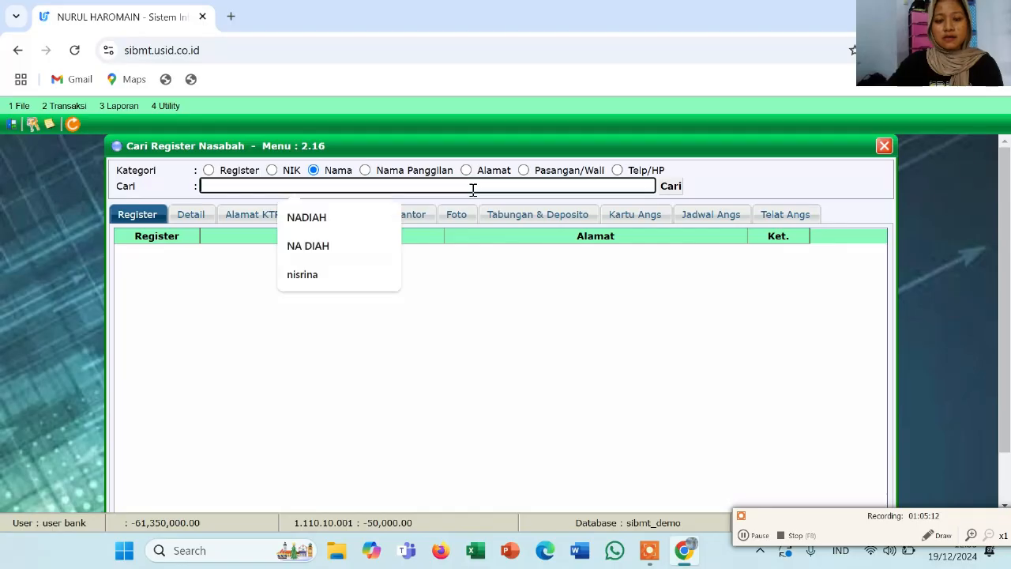
{"action": "left_click", "coordinate": [332, 247]}
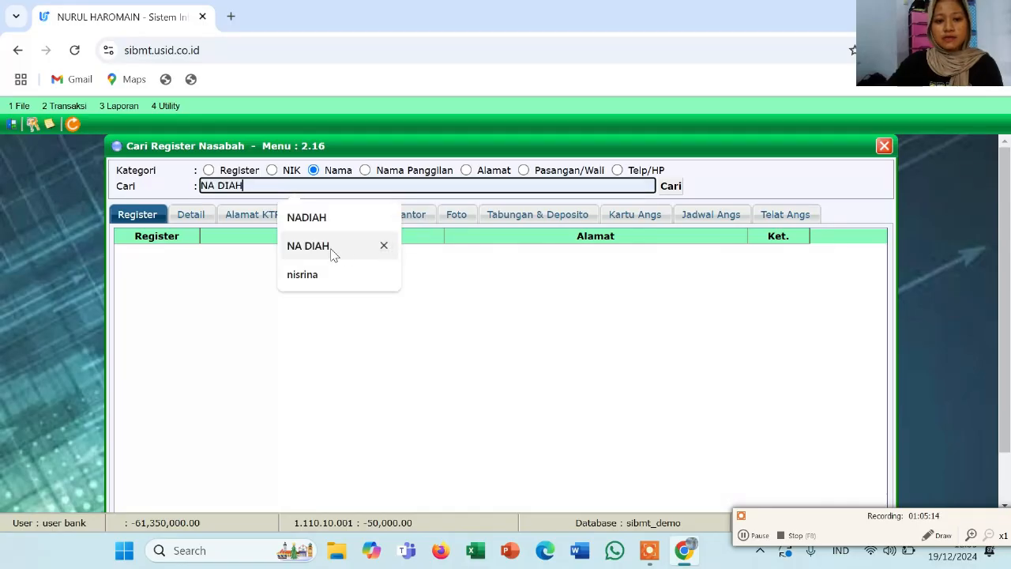
{"action": "left_click", "coordinate": [672, 187]}
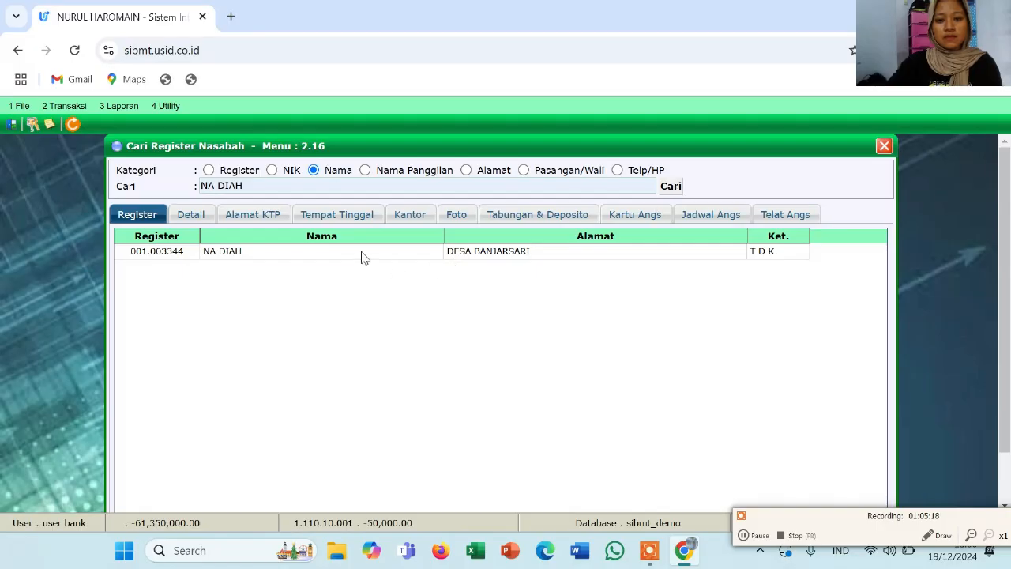
Show the customer's financing account installment card, balance 12,240,000.00
{"action": "double_click", "coordinate": [361, 257]}
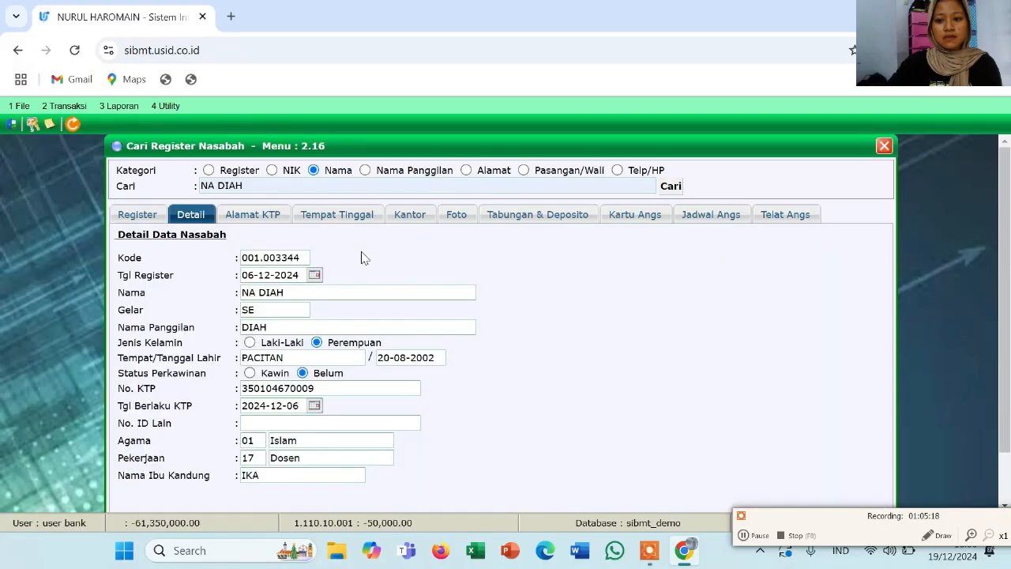
{"action": "left_click", "coordinate": [621, 226]}
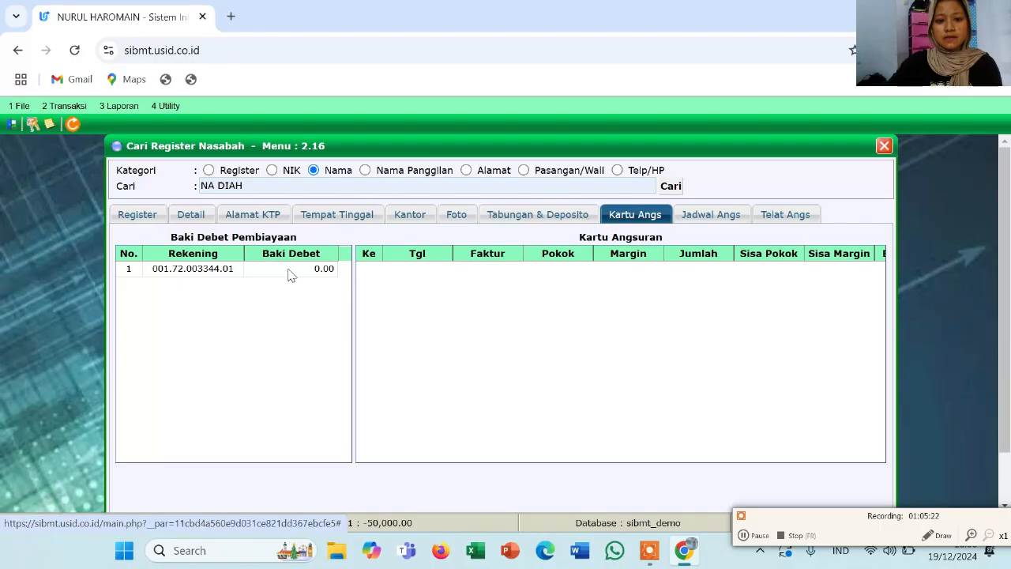
{"action": "left_click", "coordinate": [264, 269]}
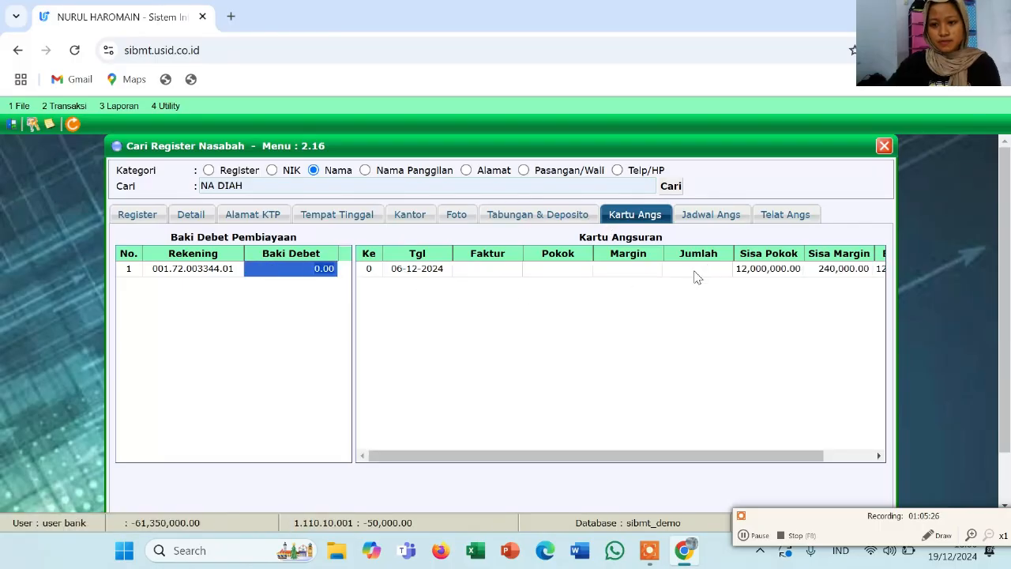
{"action": "scroll", "coordinate": [696, 276], "scroll_direction": "right", "scroll_amount": 2}
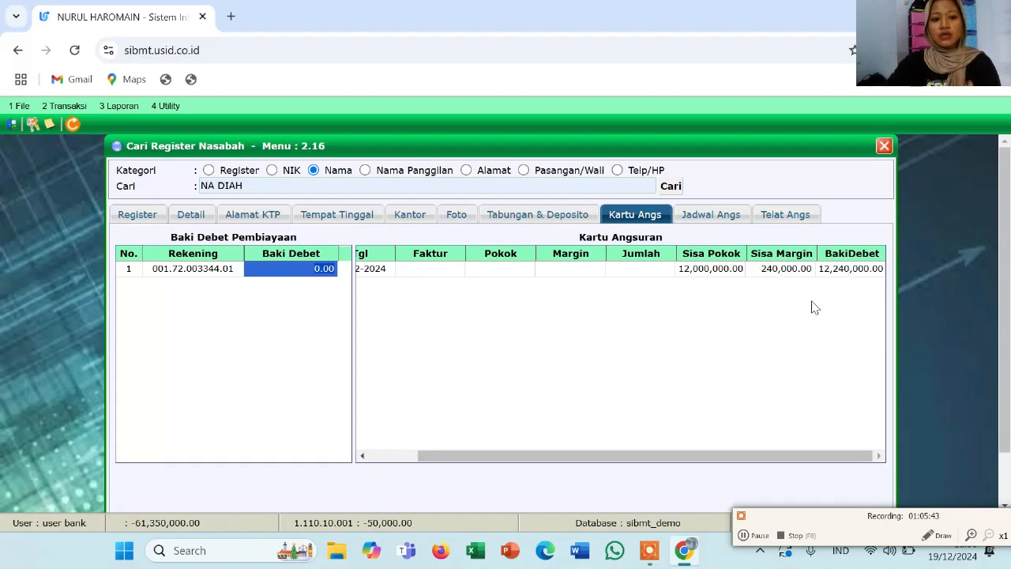
{"action": "scroll", "coordinate": [669, 314], "scroll_direction": "down", "scroll_amount": 2}
{"action": "scroll", "coordinate": [669, 315], "scroll_direction": "up", "scroll_amount": 2}
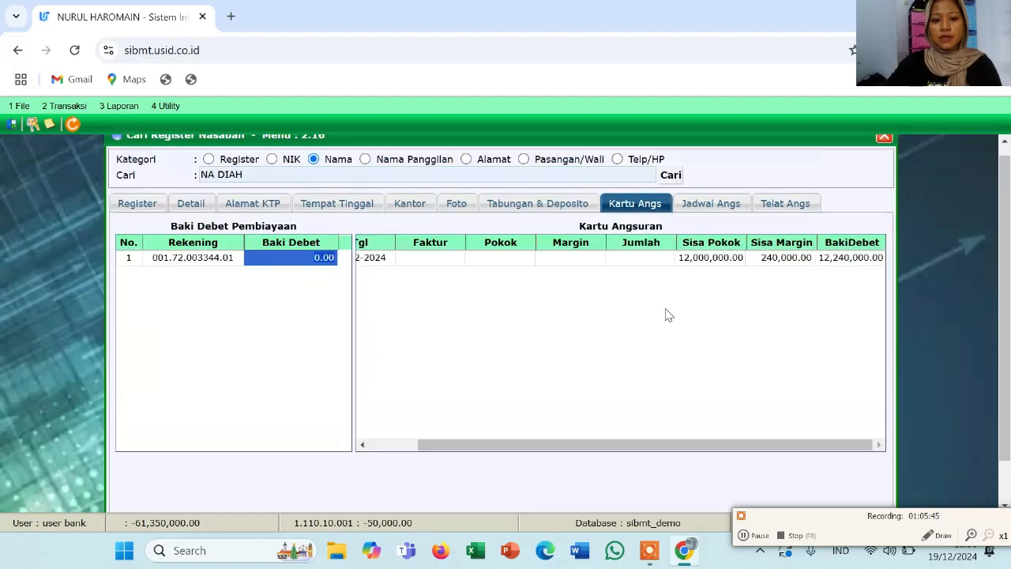
Reopen Cari Register Nasabah and search the customer's name again
{"action": "left_click", "coordinate": [884, 145]}
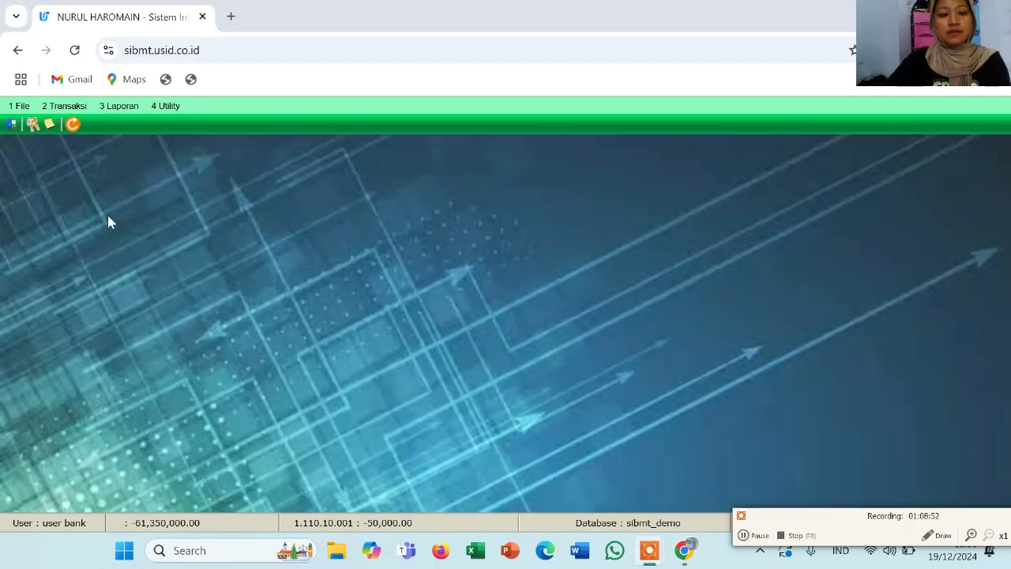
{"action": "left_click", "coordinate": [64, 106]}
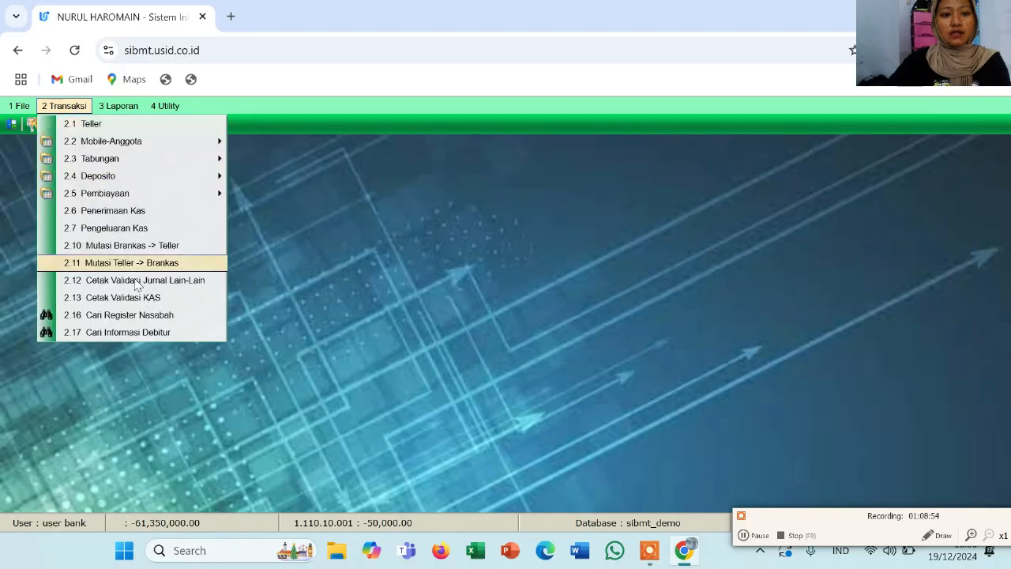
{"action": "left_click", "coordinate": [141, 314]}
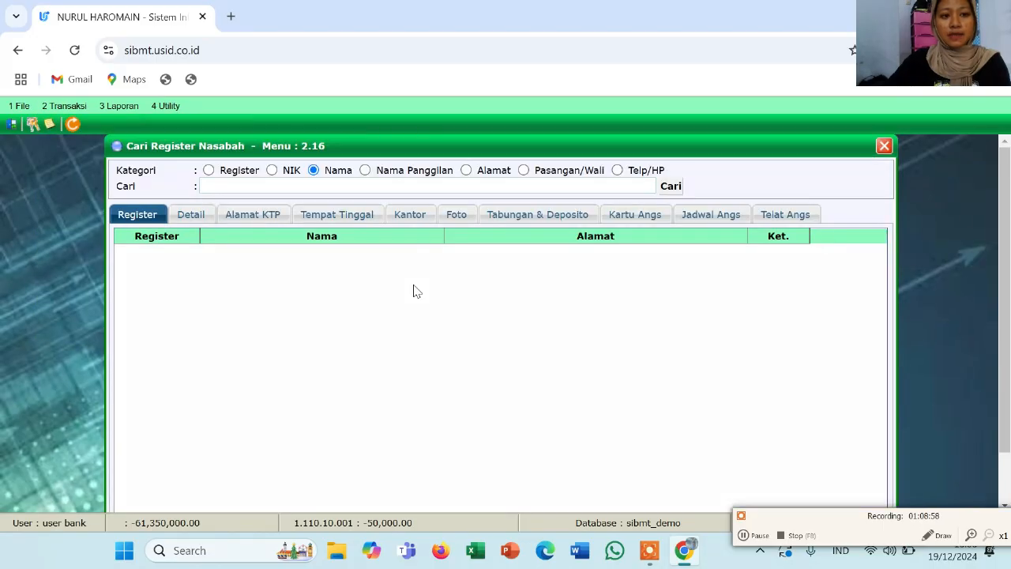
{"action": "left_click", "coordinate": [403, 186]}
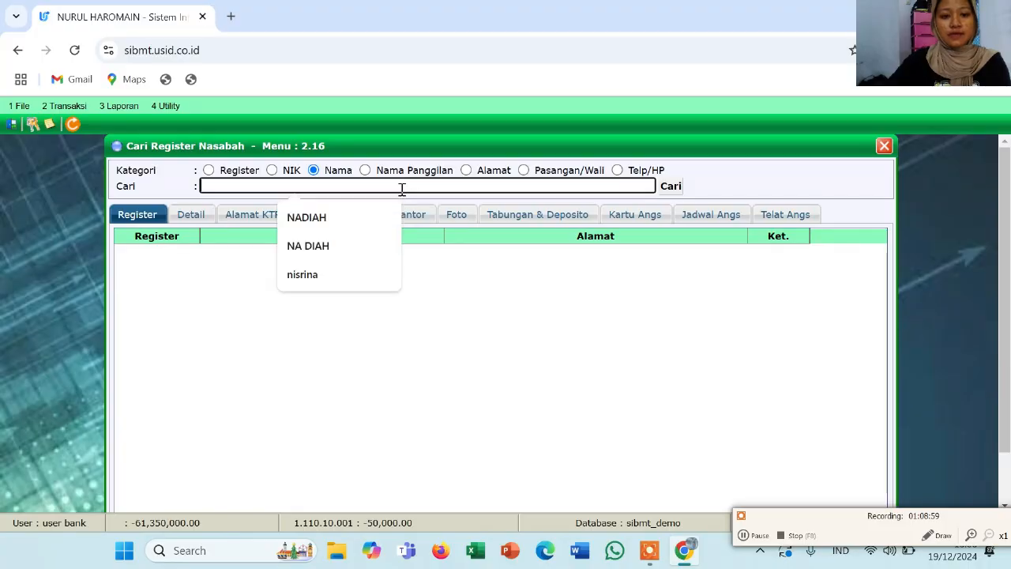
{"action": "left_click", "coordinate": [366, 257]}
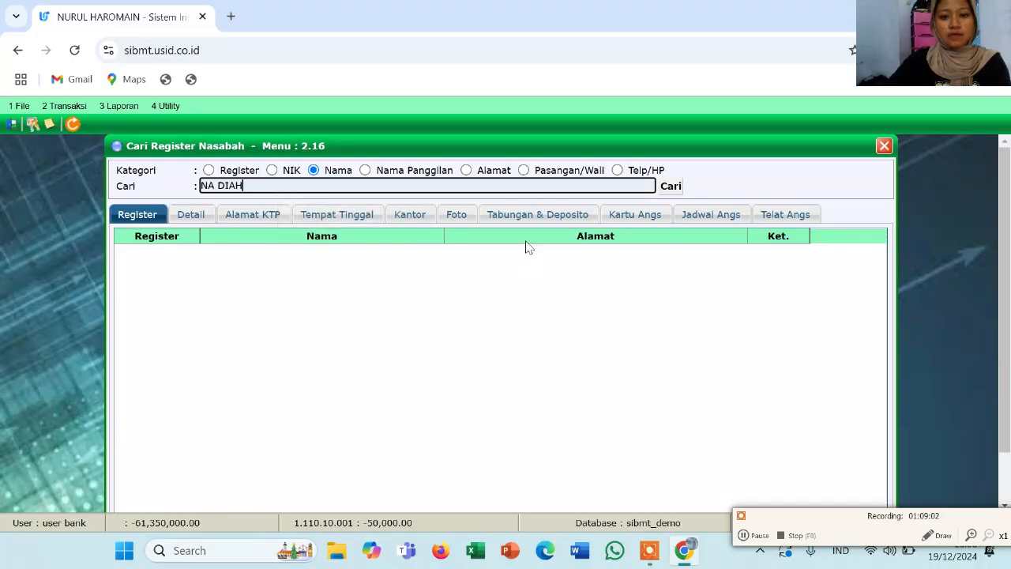
{"action": "left_click", "coordinate": [671, 187]}
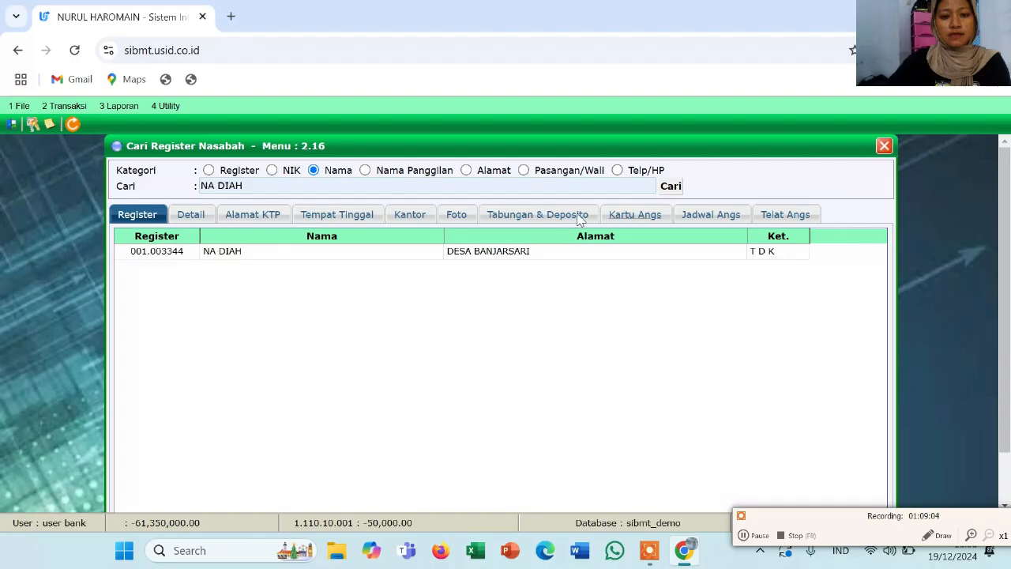
Recheck the installment card (12,000,000.00 principal, 240,000.00 margin), then close the search window
{"action": "double_click", "coordinate": [472, 250]}
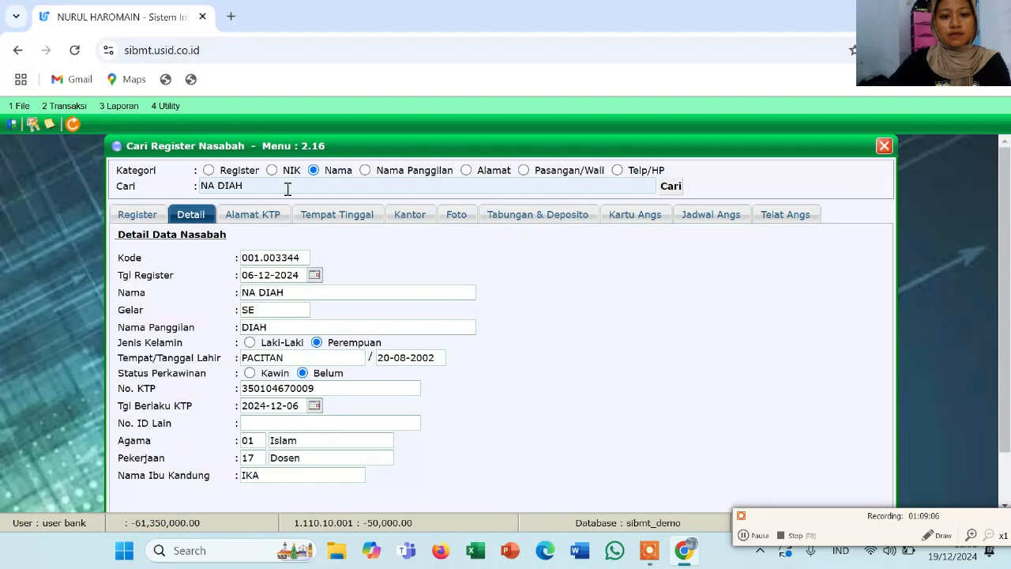
{"action": "left_click", "coordinate": [614, 222]}
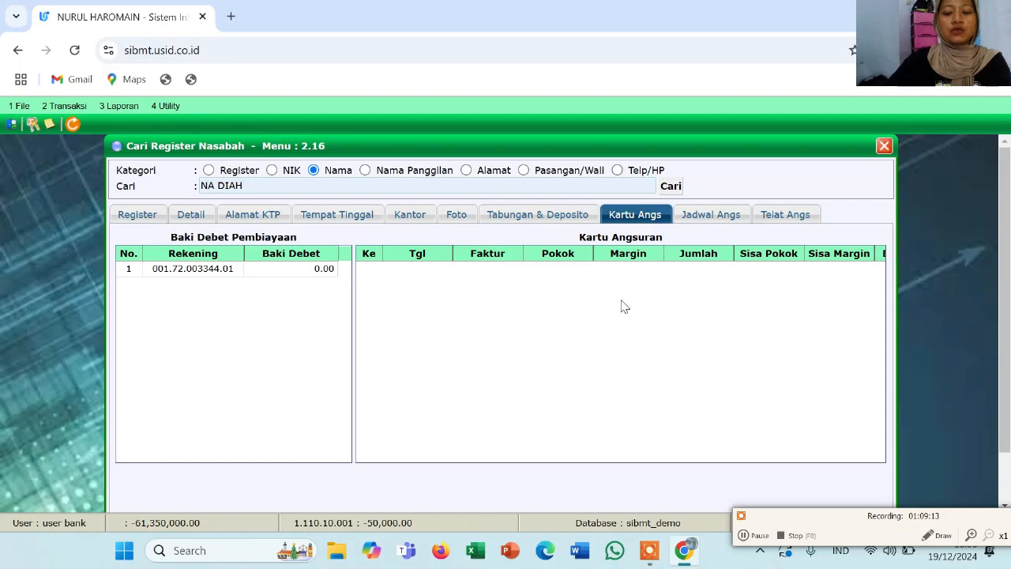
{"action": "left_click", "coordinate": [262, 273]}
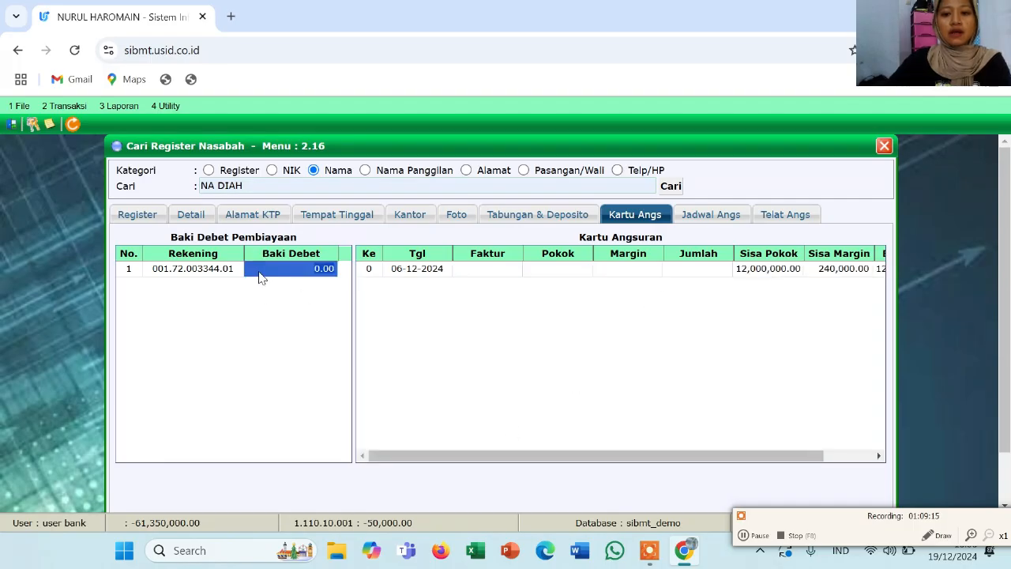
{"action": "scroll", "coordinate": [703, 300], "scroll_direction": "right", "scroll_amount": 3}
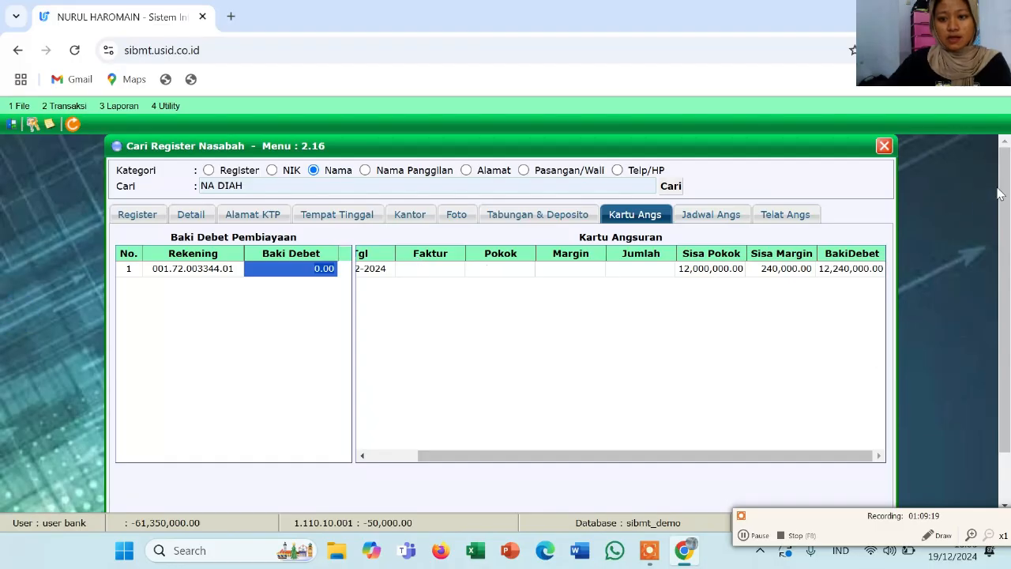
{"action": "left_click", "coordinate": [884, 147]}
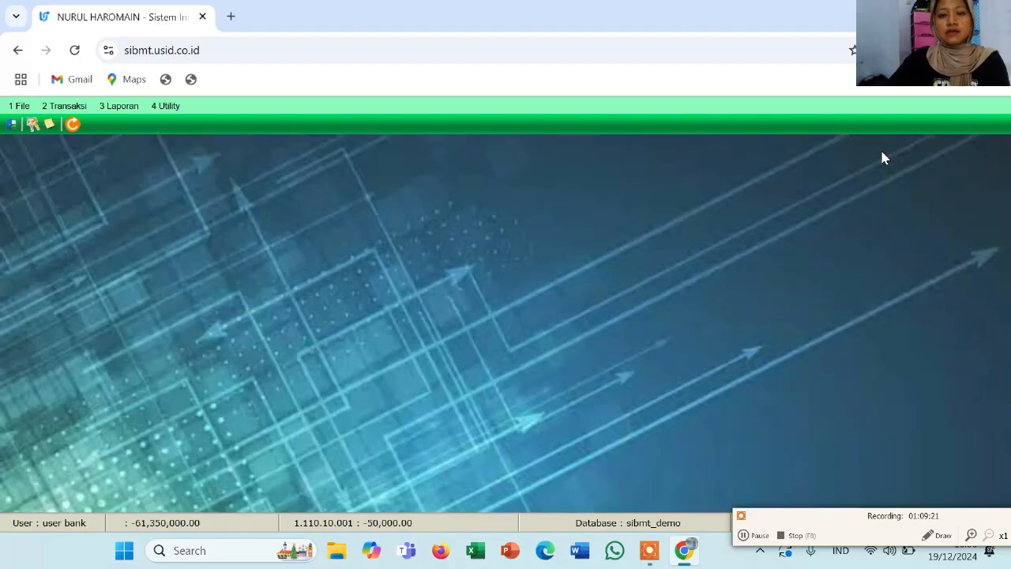